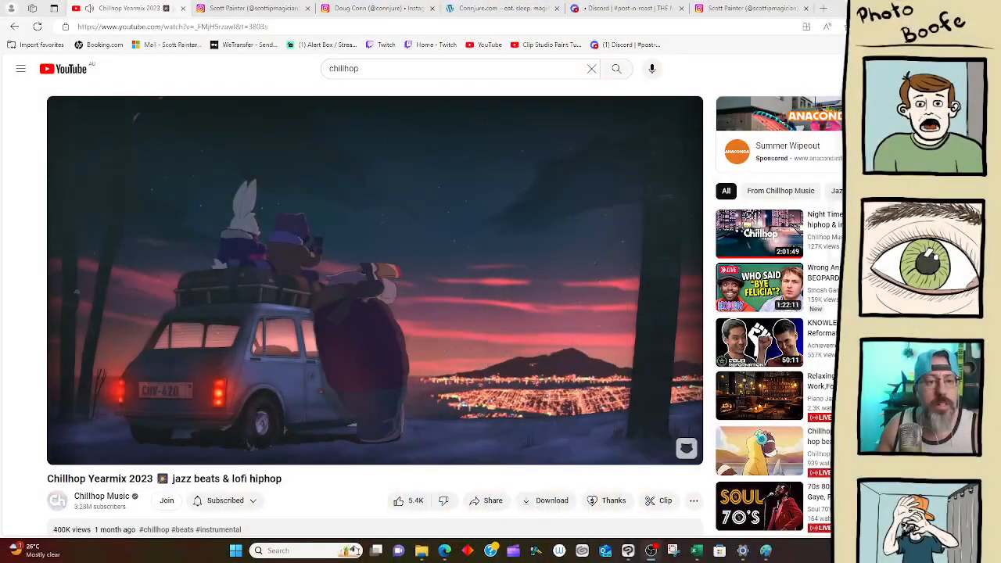
double_click(409, 217)
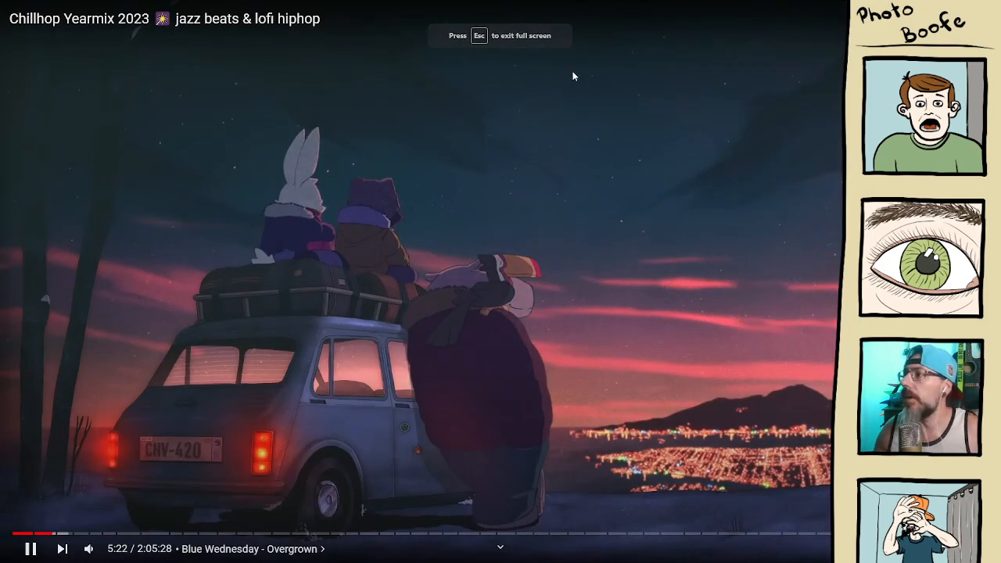
key(Escape)
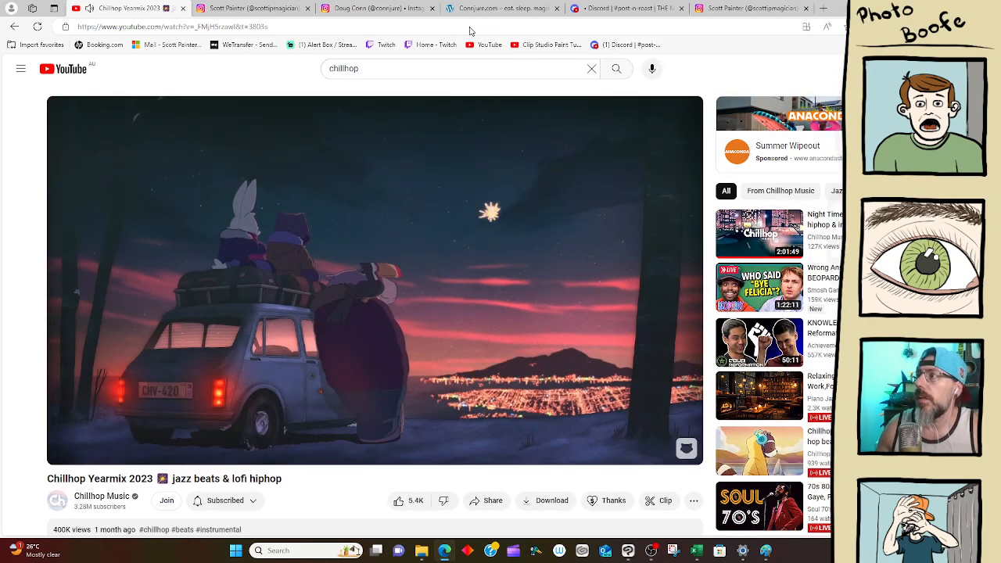
Look over the connjure Instagram profile and browse the products in the Connjure.com magic shop
click(482, 9)
click(388, 14)
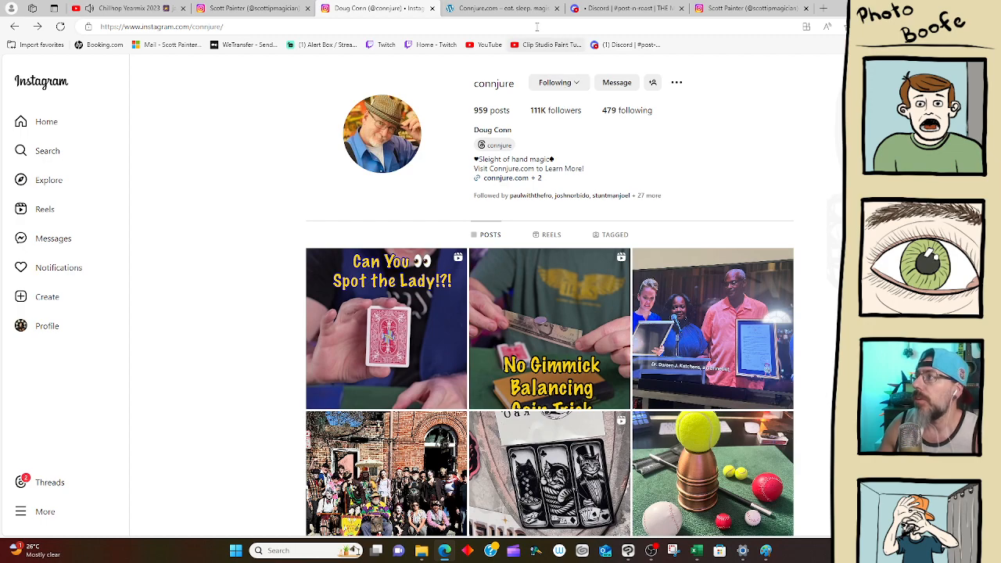
click(523, 10)
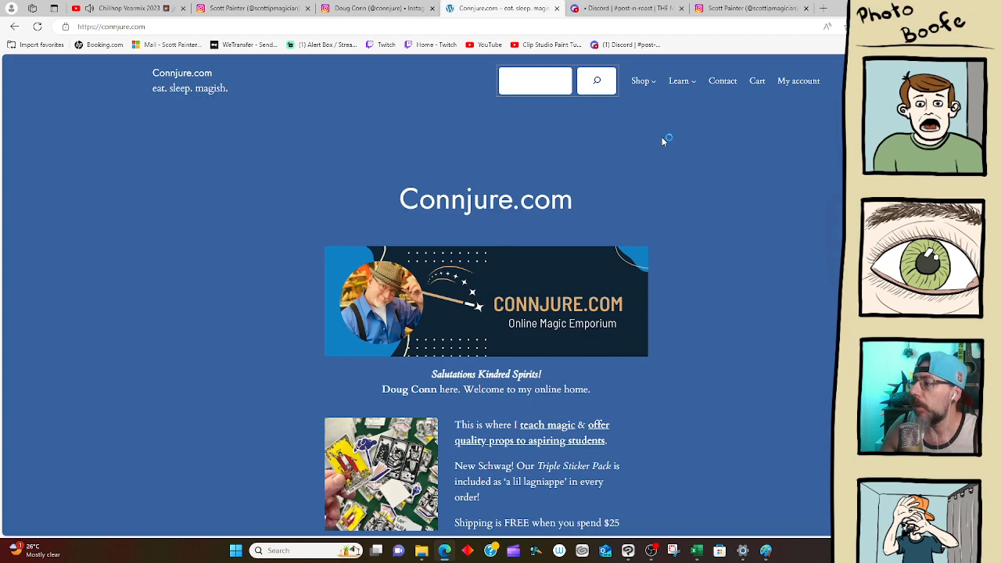
click(641, 83)
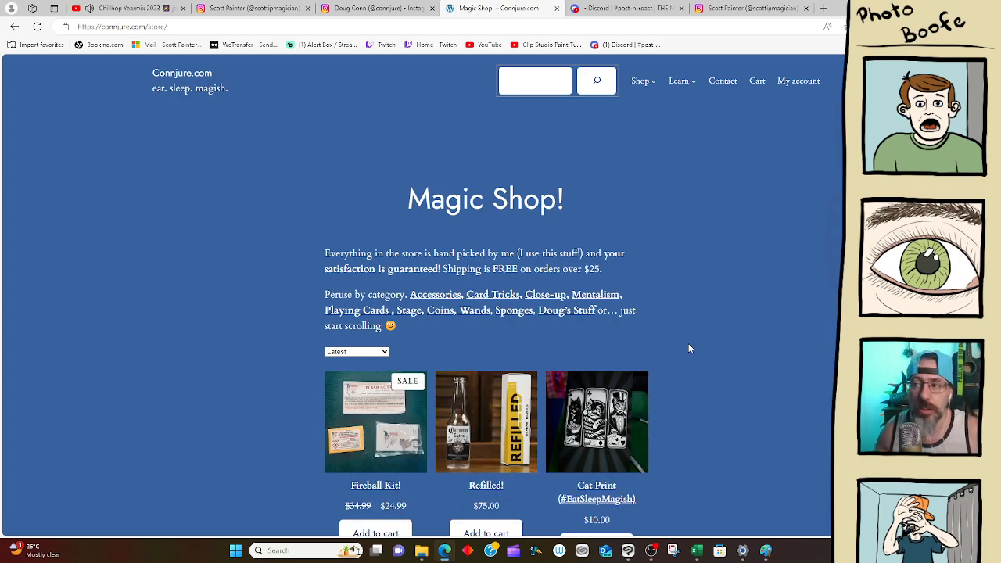
scroll(688, 348, down, 5)
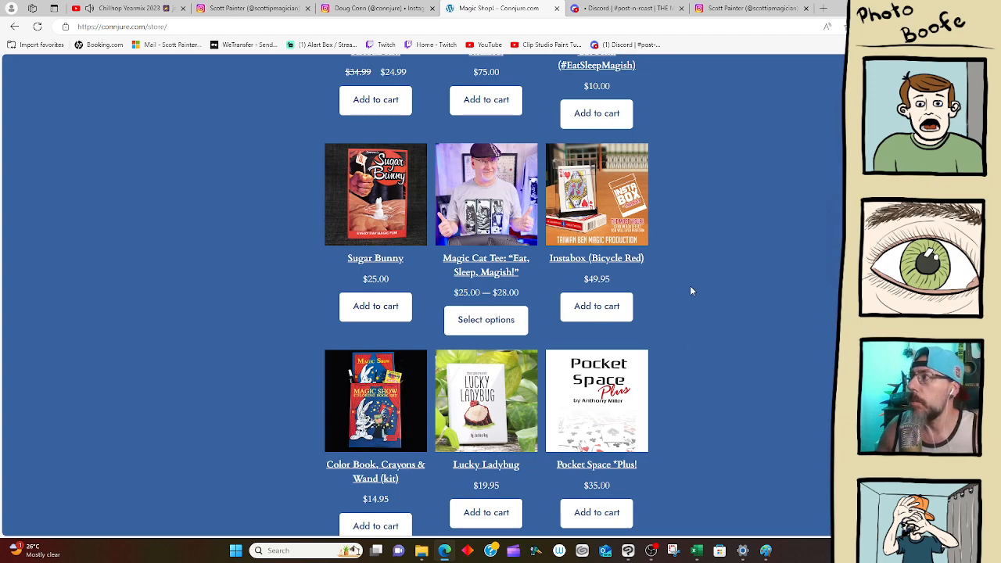
scroll(691, 290, up, 3)
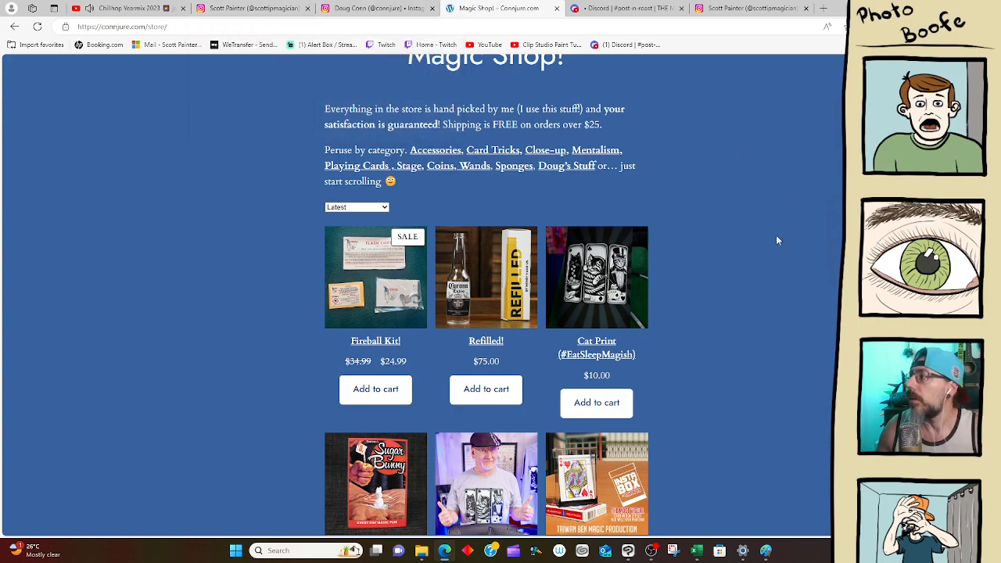
Switch to Clip Studio Paint and look over the elf portrait and the Silicone Paws canvas
click(630, 551)
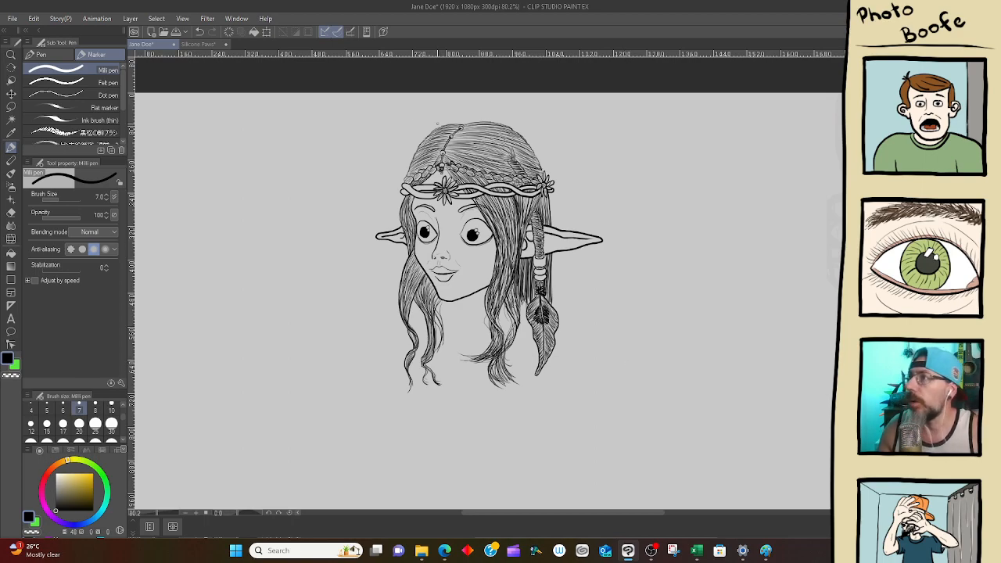
click(202, 45)
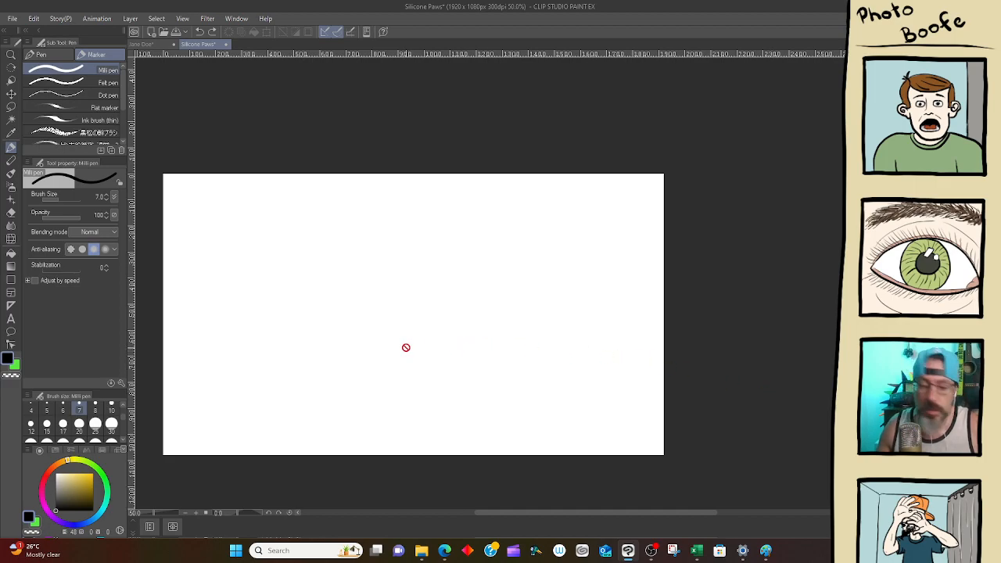
drag(335, 339, 421, 303)
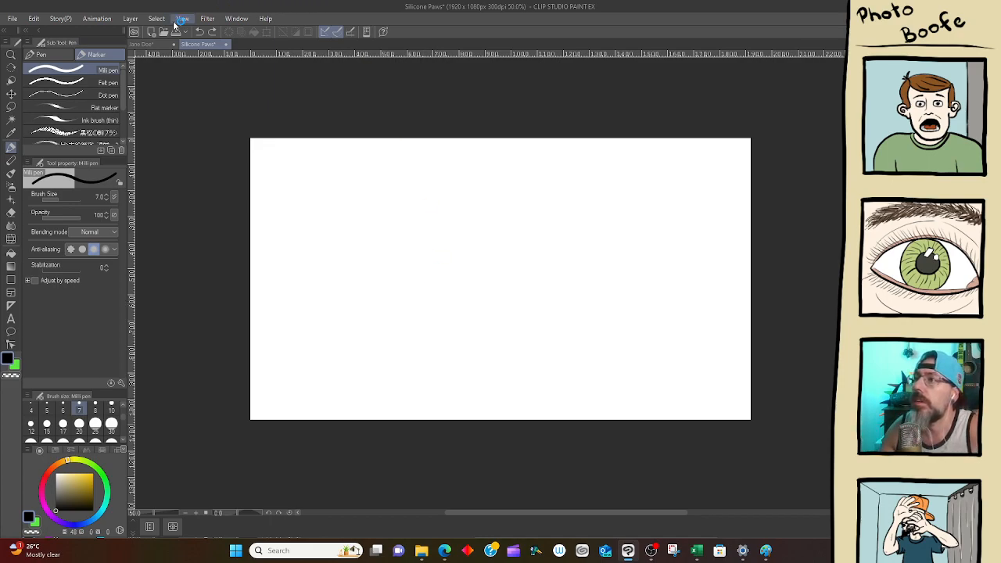
click(145, 44)
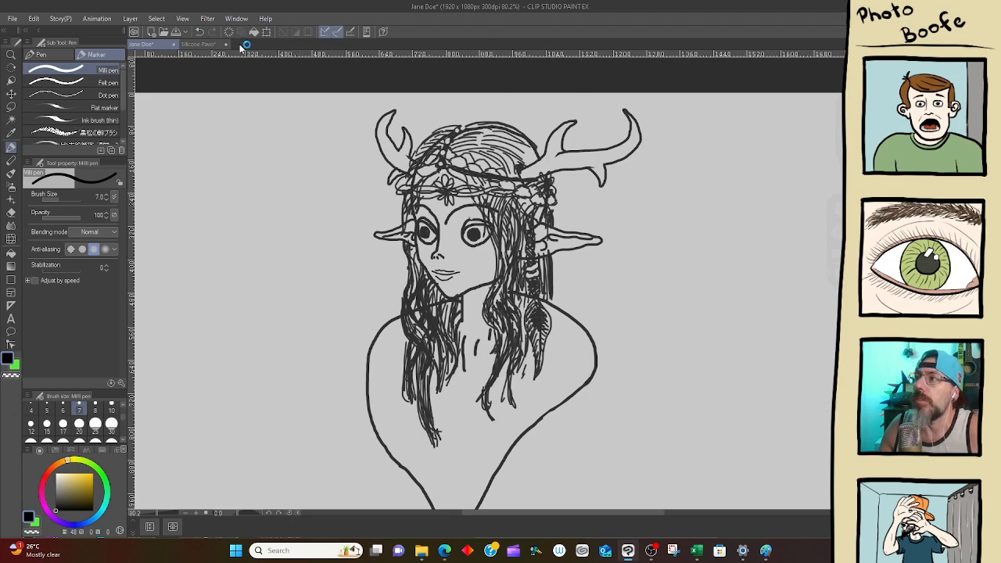
click(200, 44)
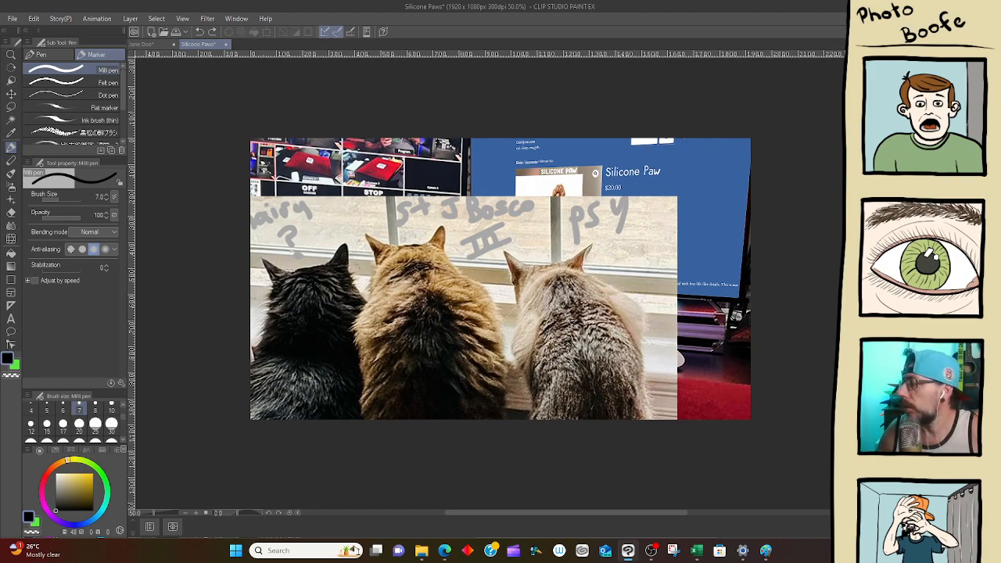
Show the rough sketch strokes over a faded desk photo, with the cat photo hidden
click(877, 454)
click(876, 470)
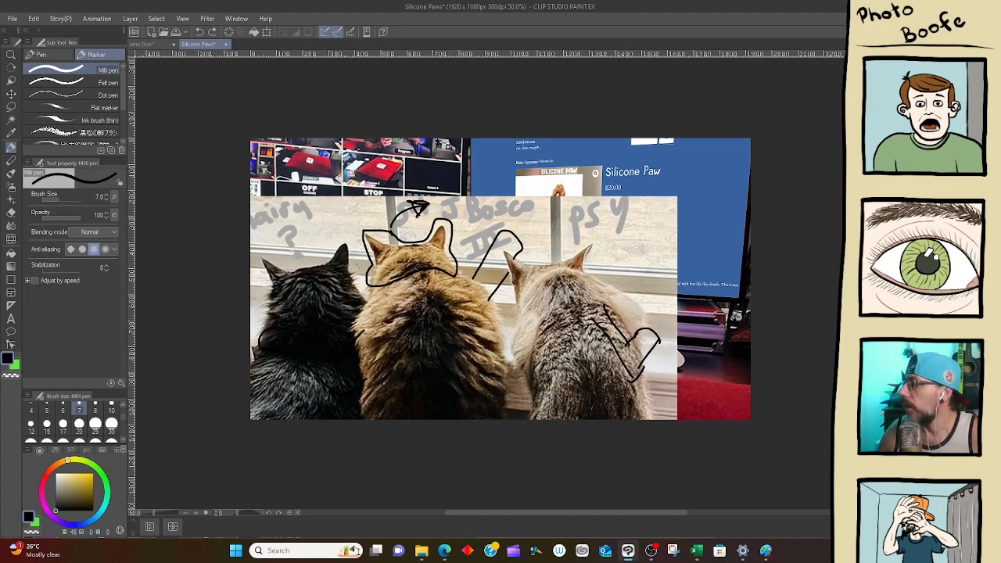
key(Delete)
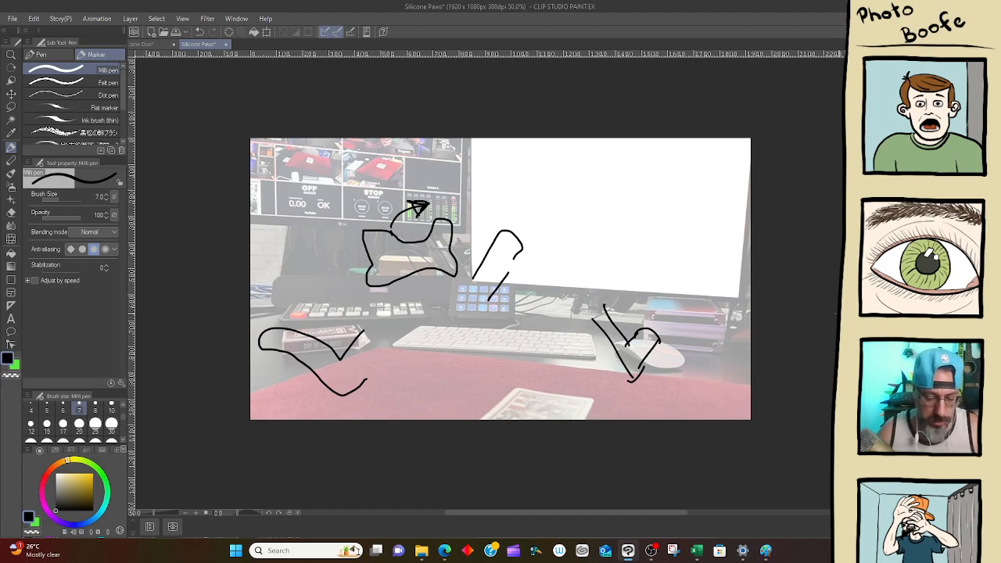
Erase all the rough sketch strokes over the desk photo with the Hard eraser, and set the pen and eraser sizes to 10
click(112, 408)
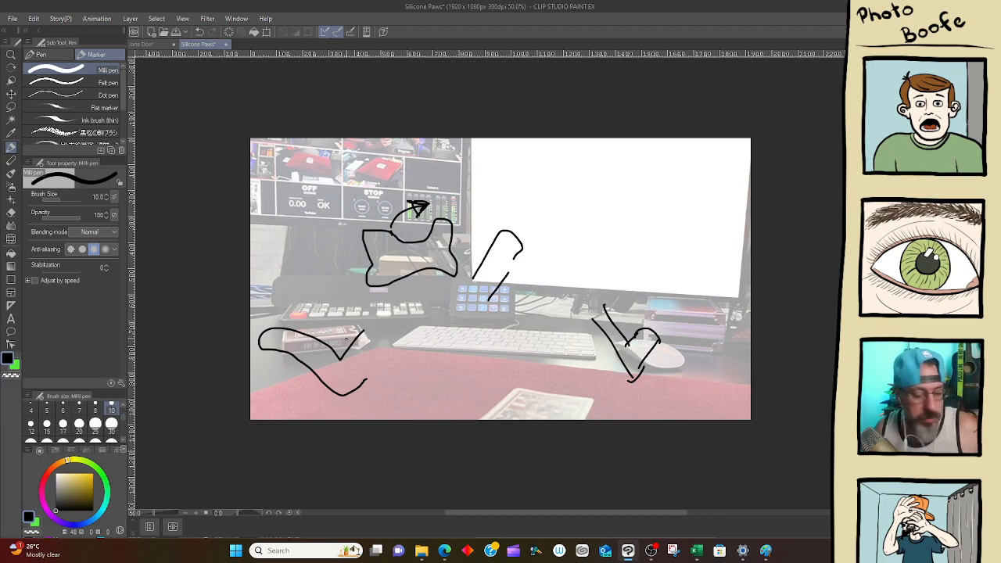
key(e)
mouse_move(368, 328)
mouse_down()
mouse_move(334, 348)
mouse_move(297, 319)
mouse_move(263, 328)
mouse_move(291, 352)
mouse_move(271, 328)
mouse_move(282, 350)
mouse_move(311, 358)
mouse_move(314, 381)
mouse_move(360, 390)
mouse_up()
mouse_move(425, 243)
mouse_down()
mouse_move(439, 204)
mouse_move(428, 200)
mouse_move(348, 237)
mouse_move(443, 245)
mouse_move(404, 286)
mouse_move(445, 240)
mouse_move(457, 249)
mouse_move(391, 249)
mouse_up()
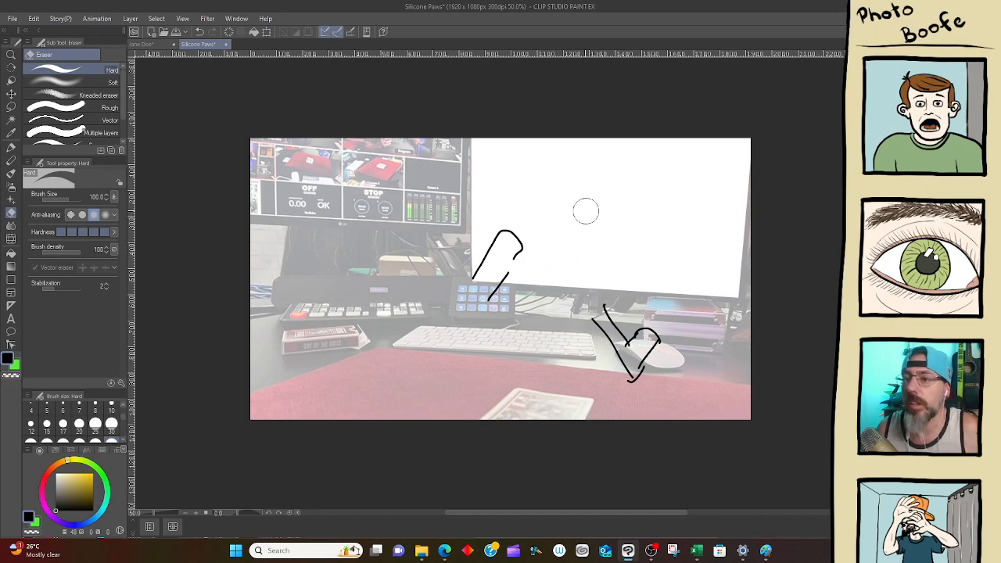
drag(535, 250, 472, 278)
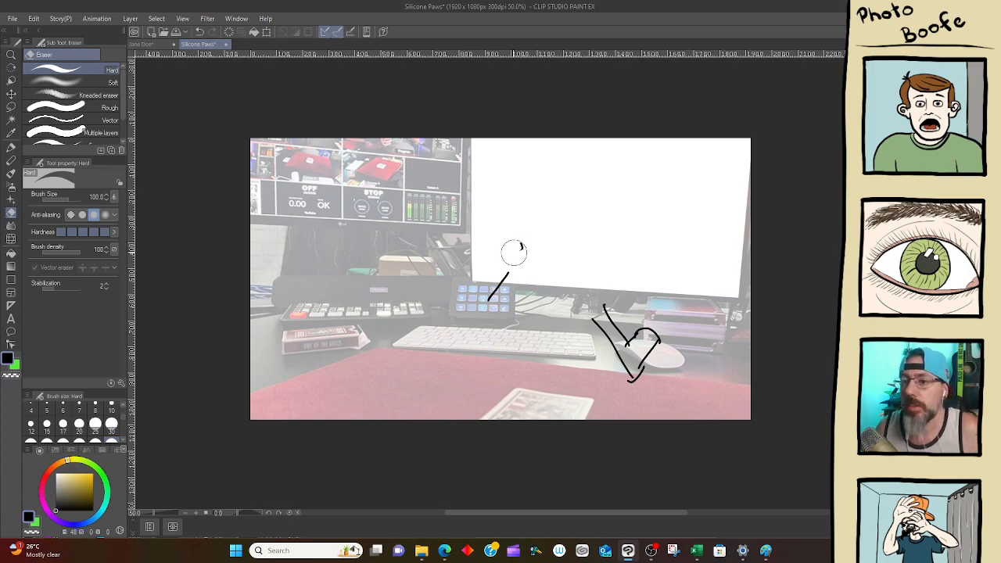
mouse_move(507, 266)
mouse_down()
mouse_move(610, 321)
mouse_move(624, 366)
mouse_move(609, 313)
mouse_move(627, 371)
mouse_move(662, 332)
mouse_up()
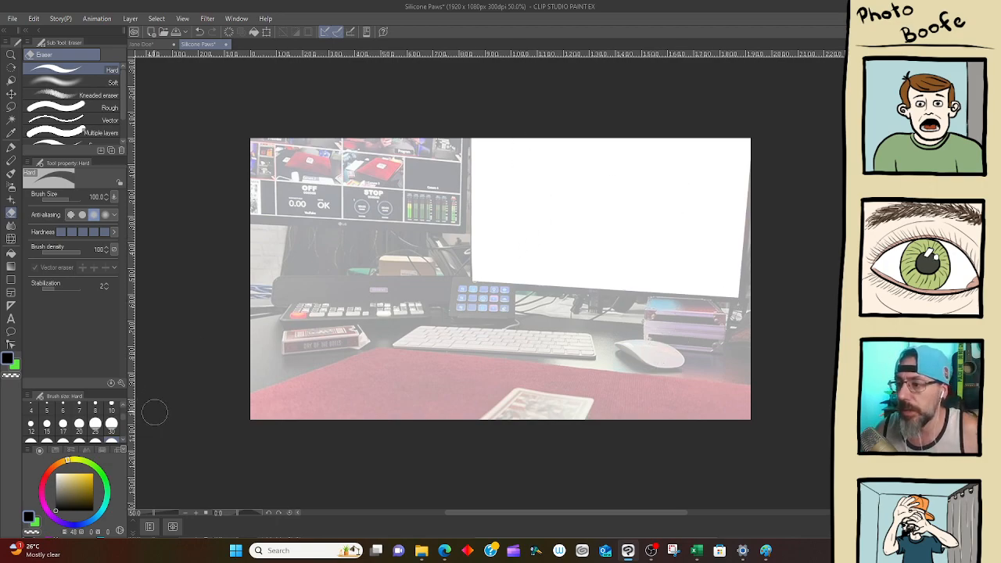
click(112, 407)
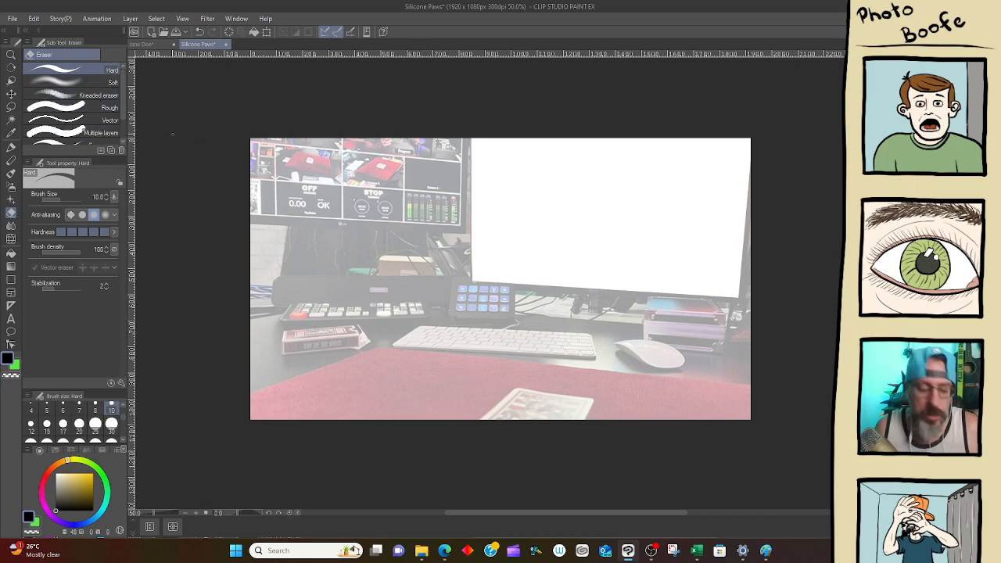
key(p)
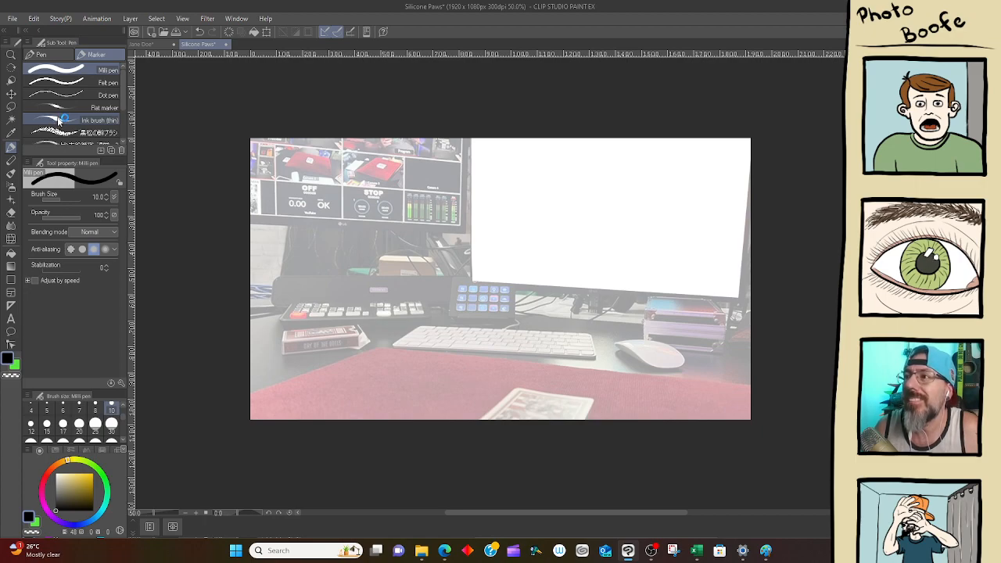
Try out the Milli pen and Ink brush (thin) with test strokes over the desk photo, and undo them
drag(386, 245, 334, 363)
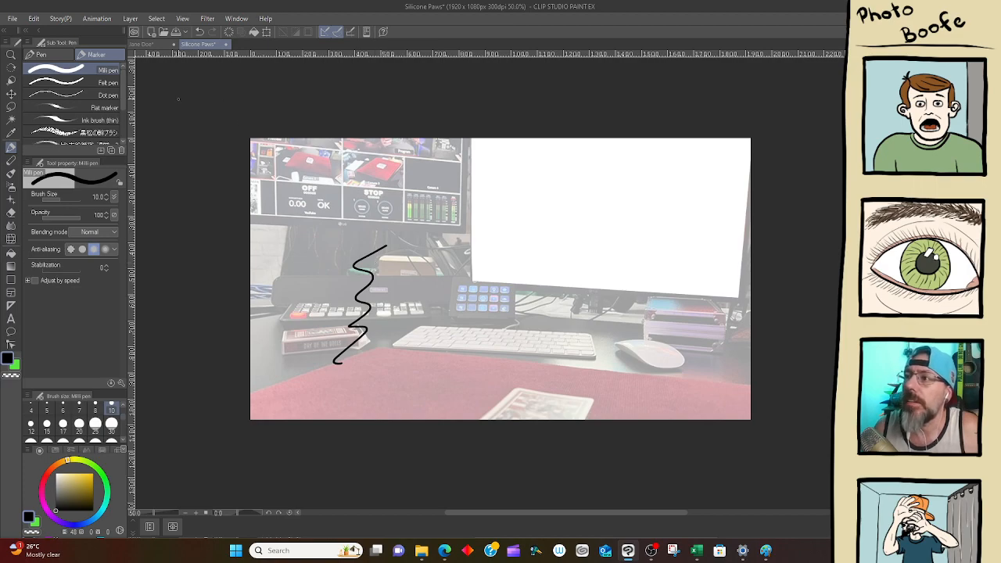
click(94, 120)
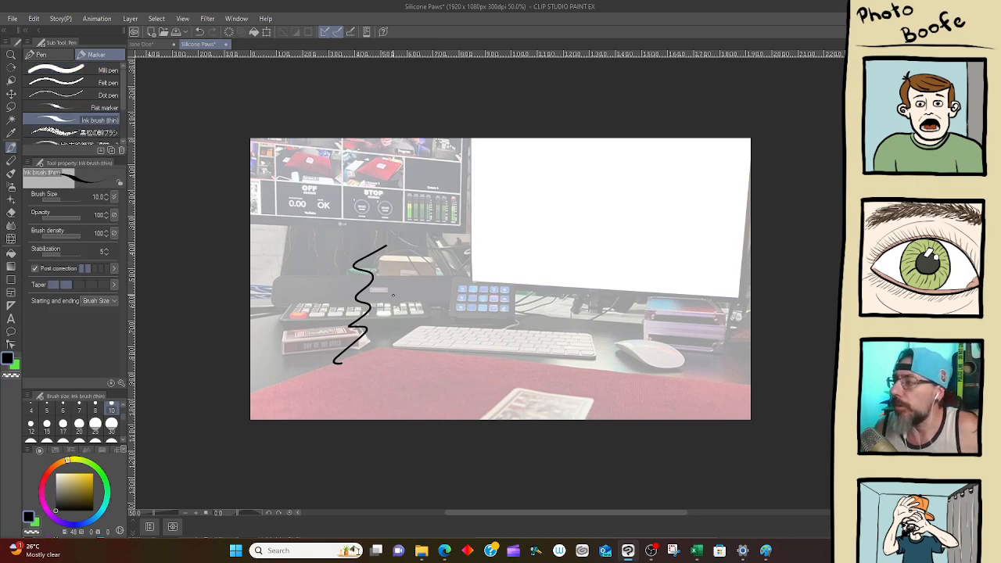
drag(394, 344, 485, 355)
key(ctrl+z)
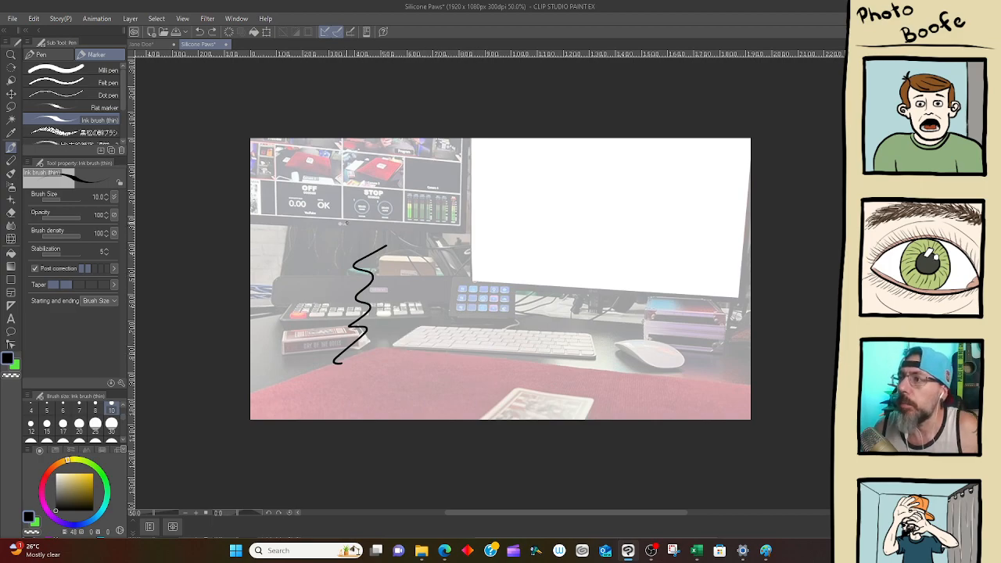
drag(425, 311, 428, 373)
mouse_move(381, 397)
mouse_down()
mouse_move(437, 399)
mouse_move(479, 391)
mouse_up()
key(ctrl+z)
key(ctrl+z)
key(ctrl+z)
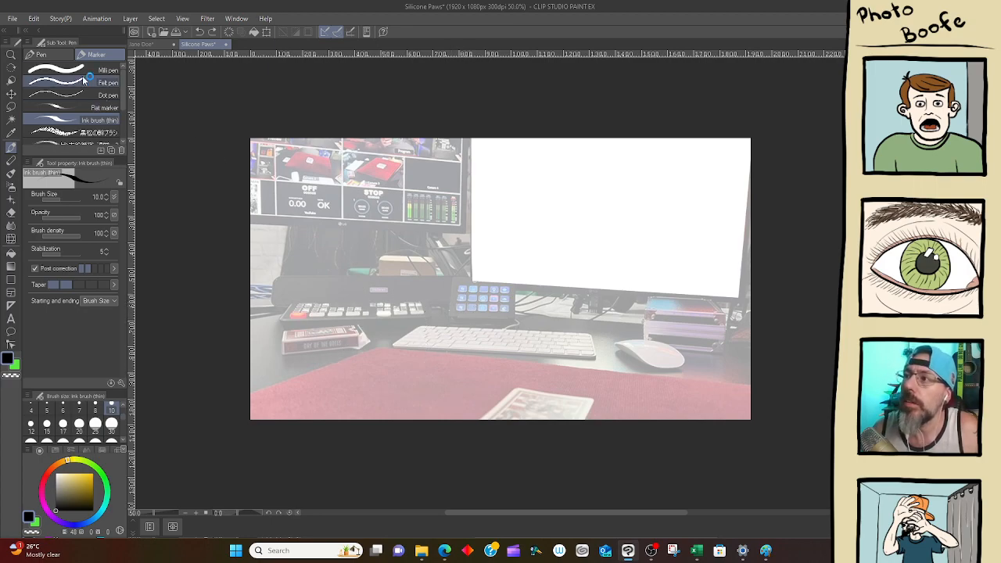
Trace the red mat's left edge, rounded corner and back edge with the Milli pen
click(78, 70)
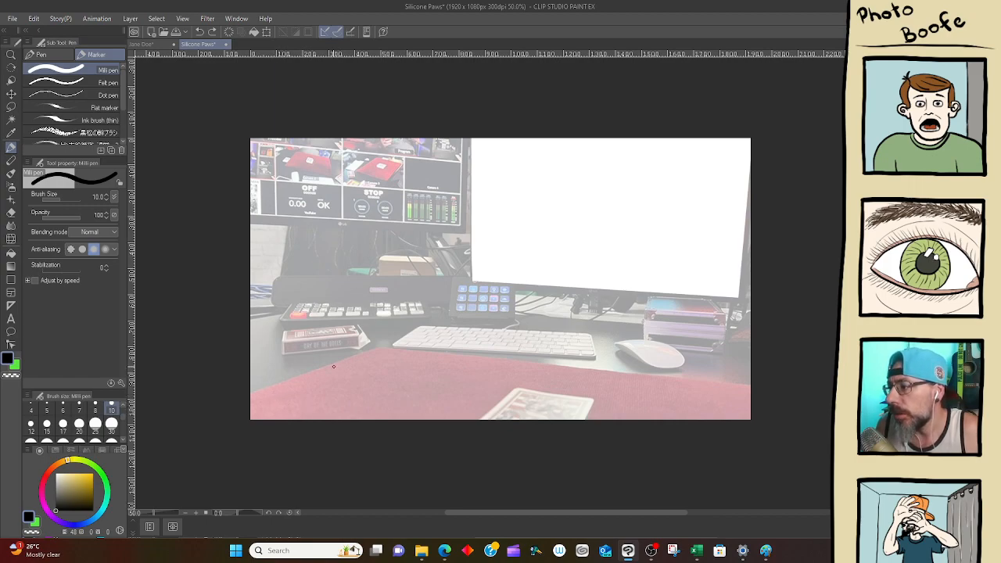
drag(369, 349, 242, 393)
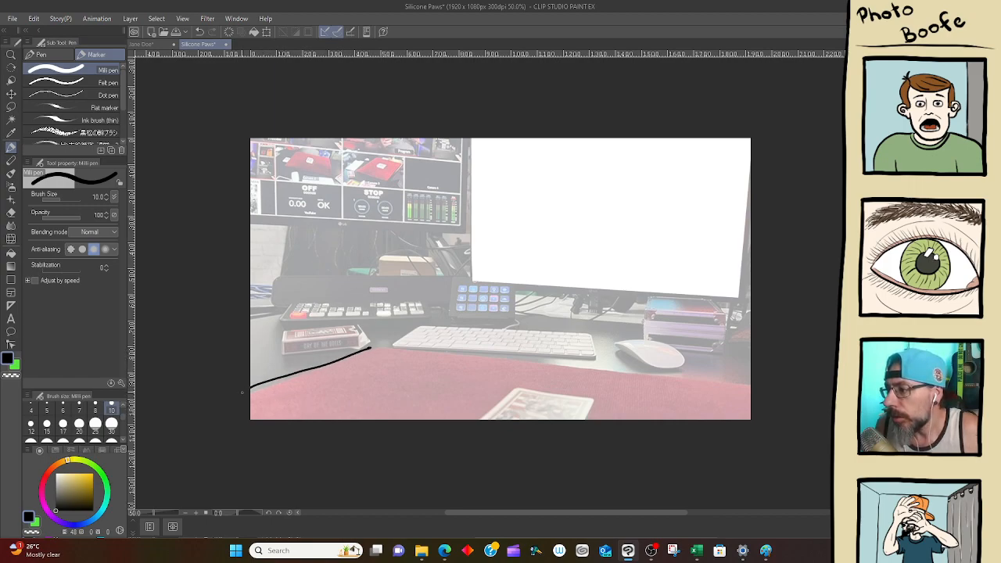
key(ctrl+z)
drag(367, 348, 242, 399)
drag(369, 348, 387, 346)
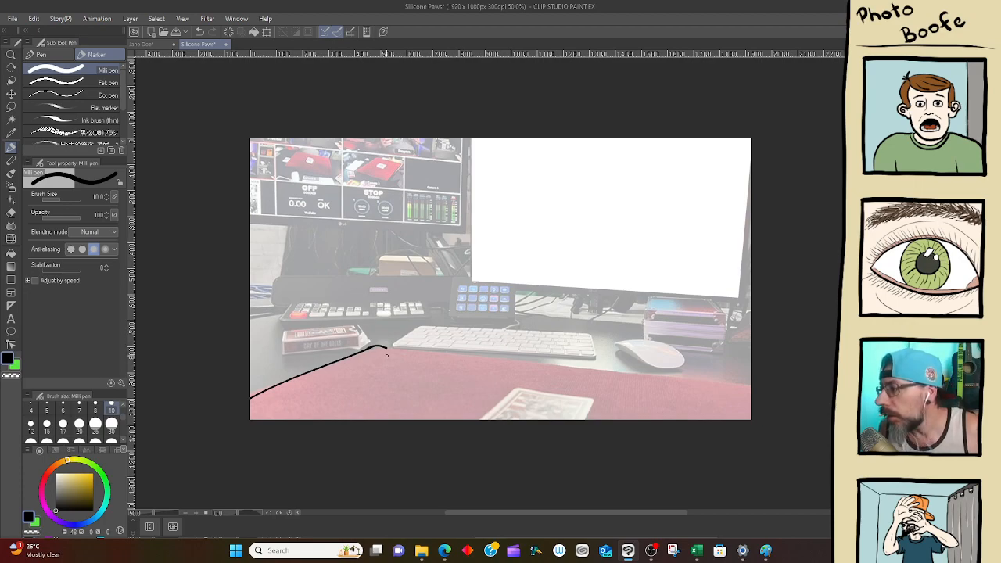
drag(386, 349, 449, 357)
key(ctrl+z)
drag(387, 347, 753, 379)
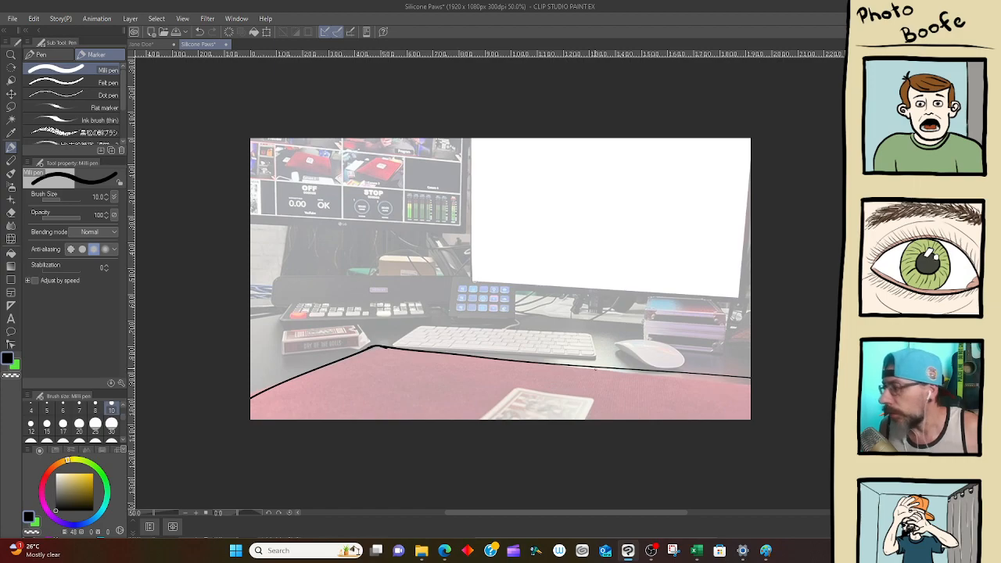
Erase the right part of the mat's back edge line with a larger eraser and redraw it to the canvas's right side
key(e)
drag(569, 363, 554, 364)
key(bracketright)
key(bracketright)
key(bracketright)
key(bracketright)
key(bracketright)
key(bracketright)
key(bracketright)
mouse_move(578, 368)
mouse_down()
mouse_move(784, 380)
mouse_move(609, 370)
mouse_up()
key(p)
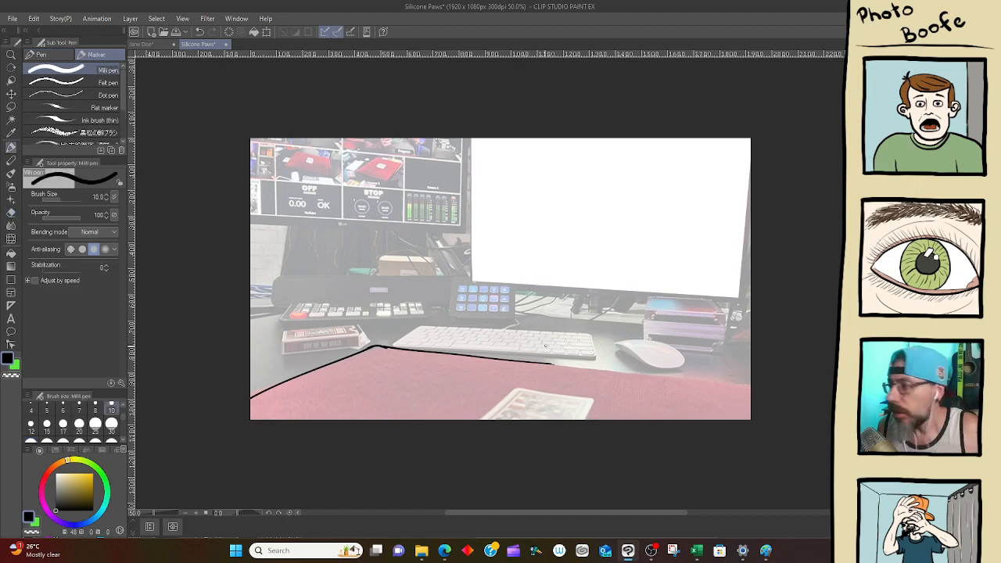
drag(553, 364, 767, 393)
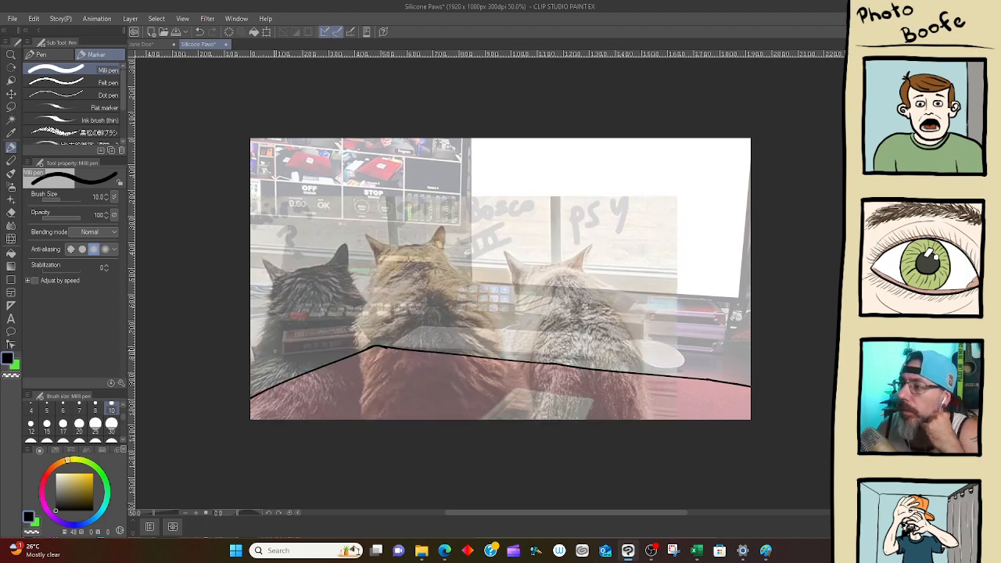
Sketch three rough humps over the cats in the overlaid reference photo, starting from the mat's left edge
mouse_move(256, 389)
mouse_down()
mouse_move(286, 353)
mouse_move(302, 295)
mouse_move(378, 358)
mouse_move(407, 349)
mouse_move(389, 354)
mouse_move(397, 287)
mouse_move(418, 270)
mouse_move(451, 315)
mouse_move(518, 343)
mouse_move(476, 356)
mouse_move(552, 358)
mouse_move(548, 287)
mouse_move(583, 293)
mouse_move(625, 416)
mouse_up()
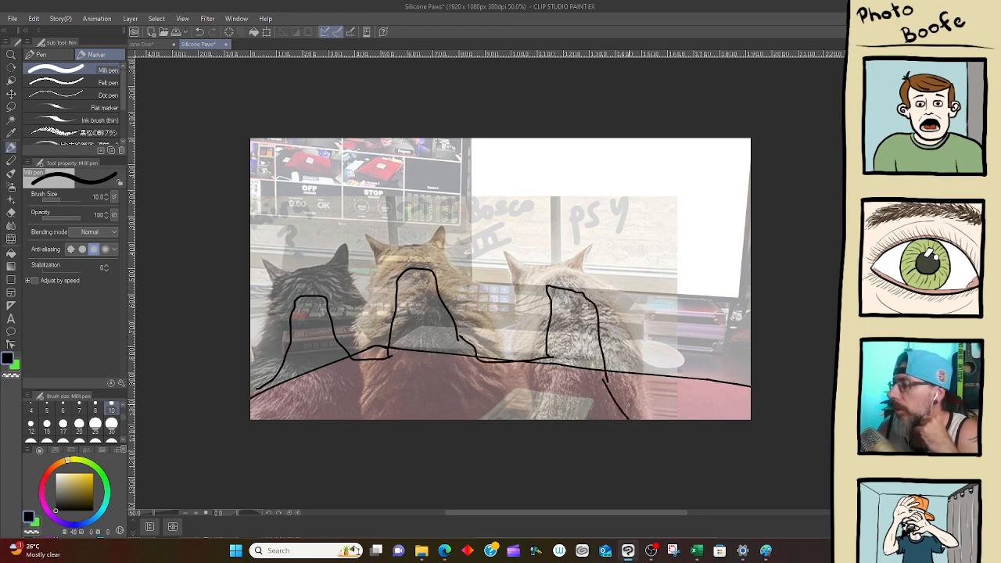
drag(258, 388, 251, 397)
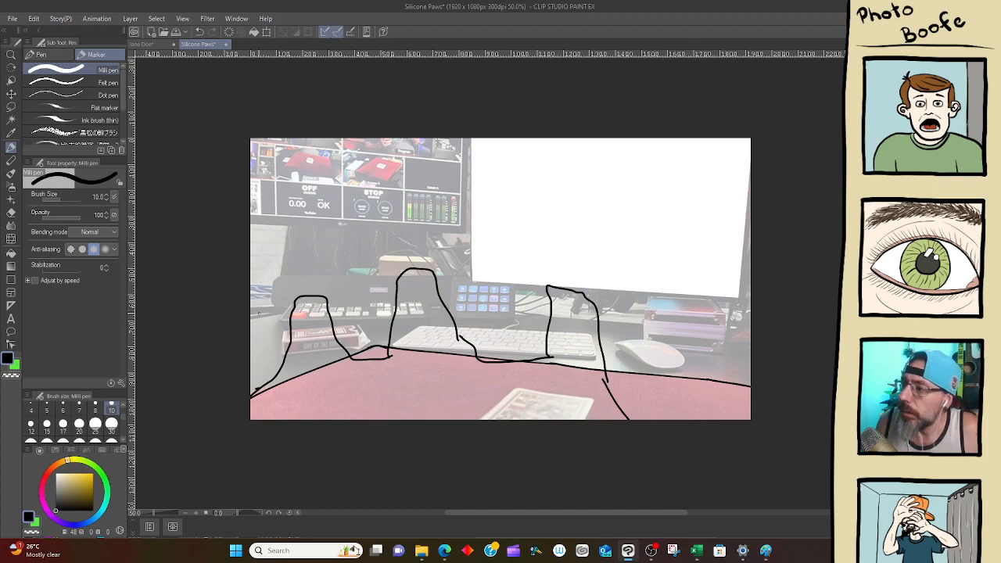
Trace the edges of the objects at the photo's left border and the long control console with its small rectangular label
drag(271, 297, 250, 298)
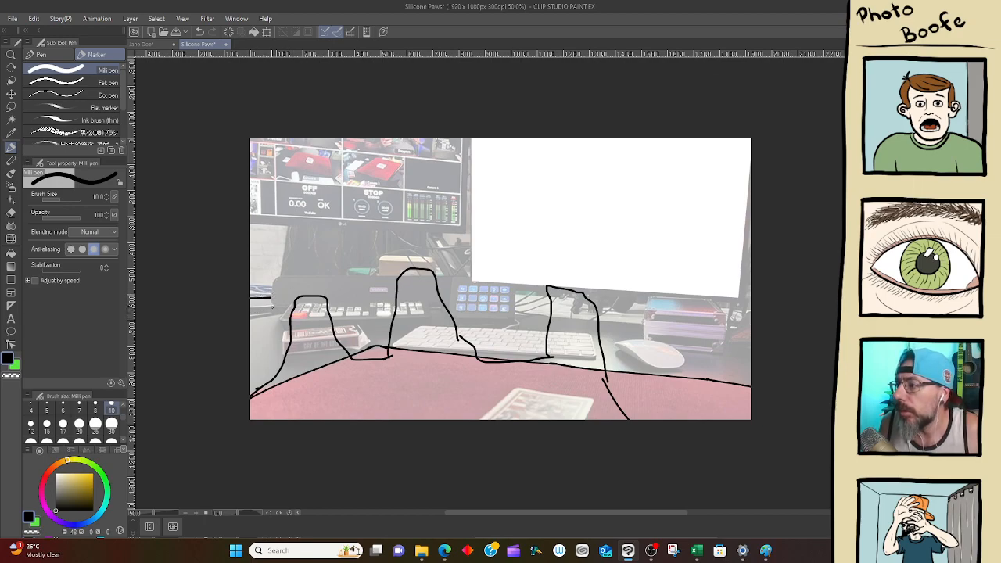
drag(275, 305, 252, 309)
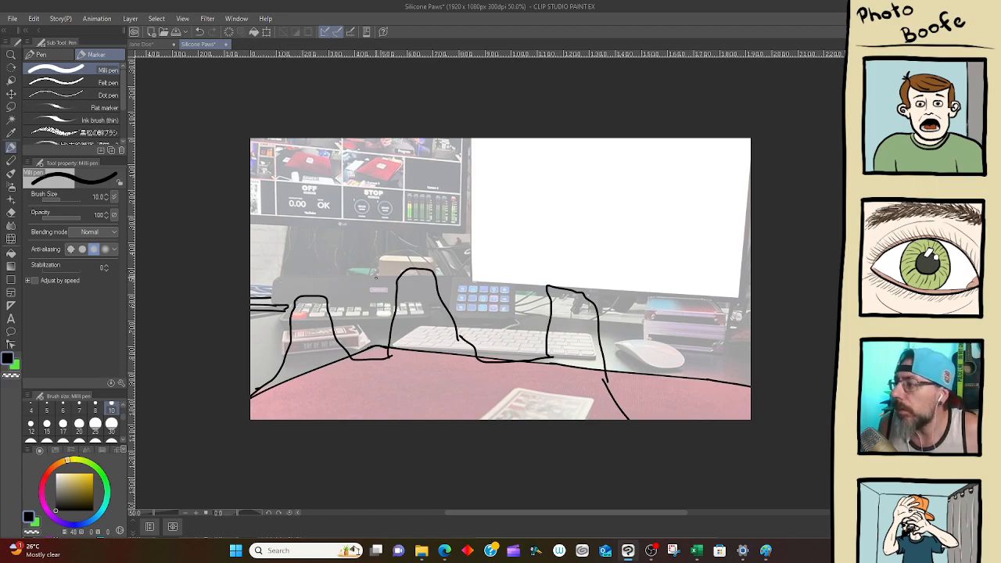
mouse_move(462, 278)
mouse_down()
mouse_move(266, 282)
mouse_move(470, 277)
mouse_up()
key(ctrl+z)
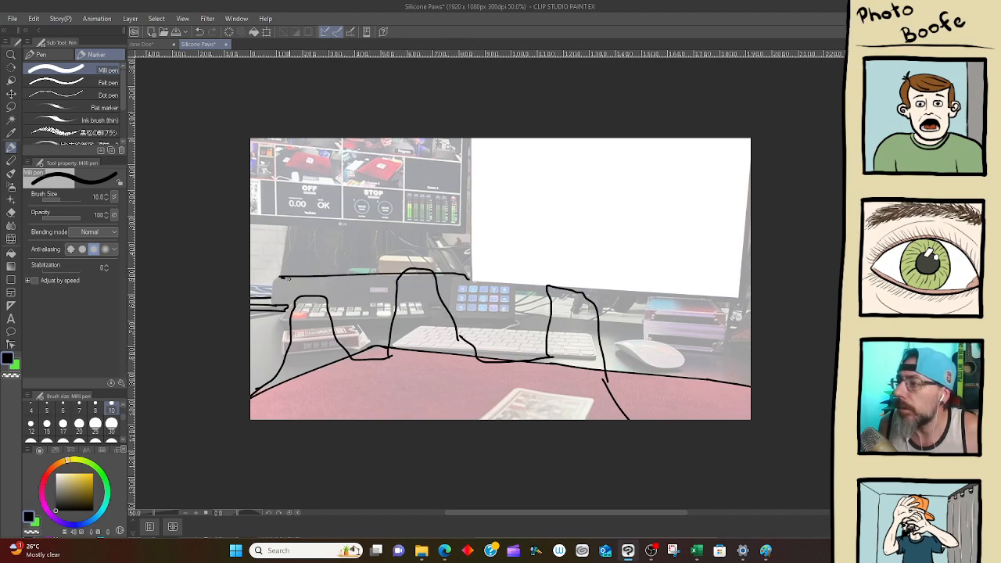
mouse_move(280, 277)
mouse_down()
mouse_move(271, 296)
mouse_move(286, 305)
mouse_up()
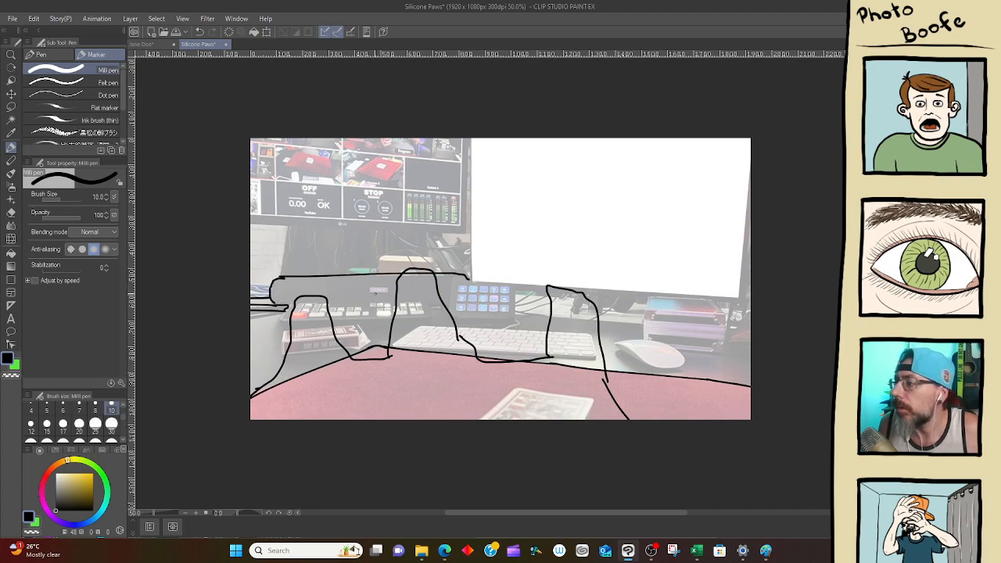
drag(367, 290, 389, 288)
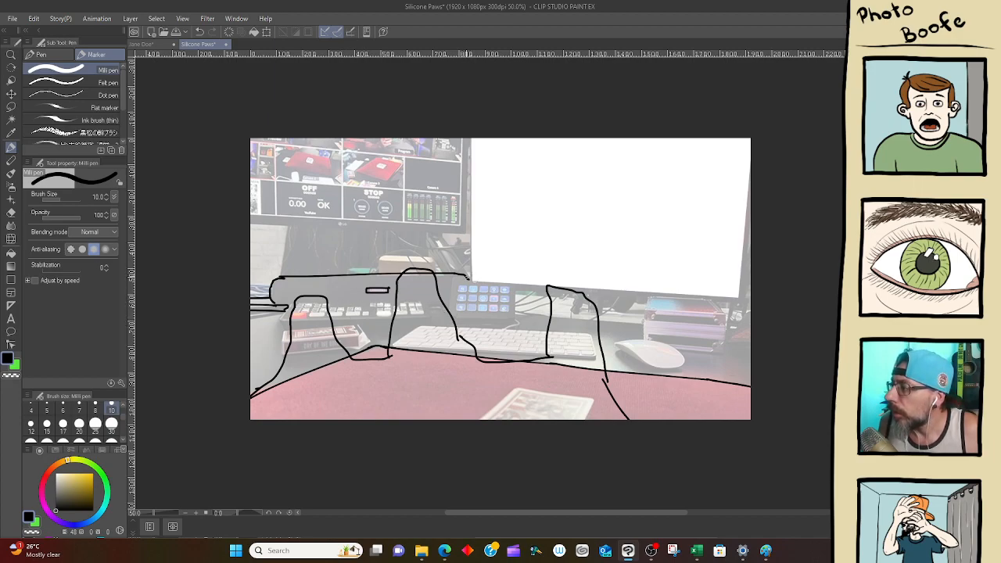
Outline the button pad beside the console with a double bottom edge, and erase the overshooting end of its right edge
mouse_move(472, 279)
mouse_down()
mouse_move(458, 280)
mouse_move(447, 315)
mouse_move(513, 317)
mouse_up()
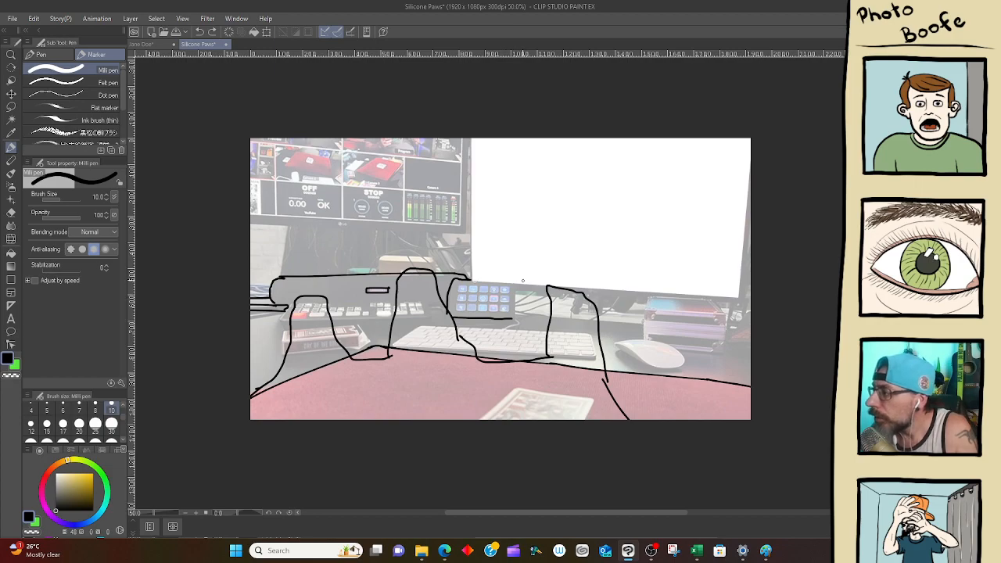
drag(514, 285, 512, 338)
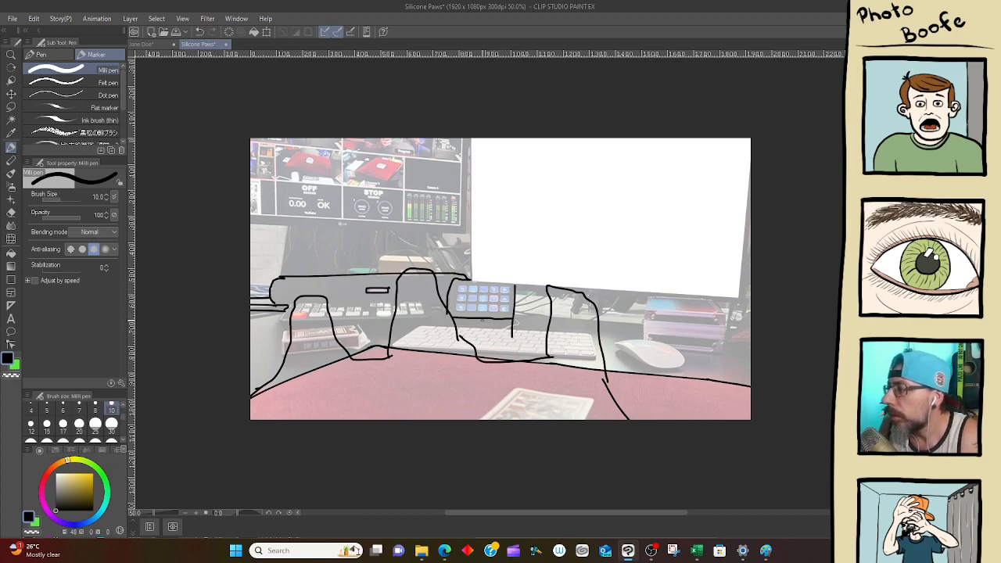
drag(457, 321, 513, 320)
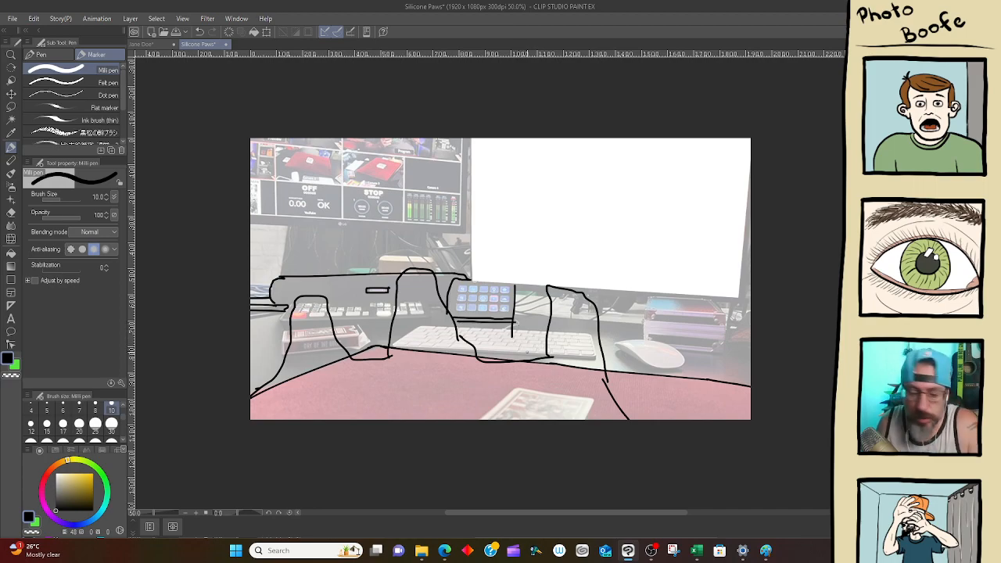
key(e)
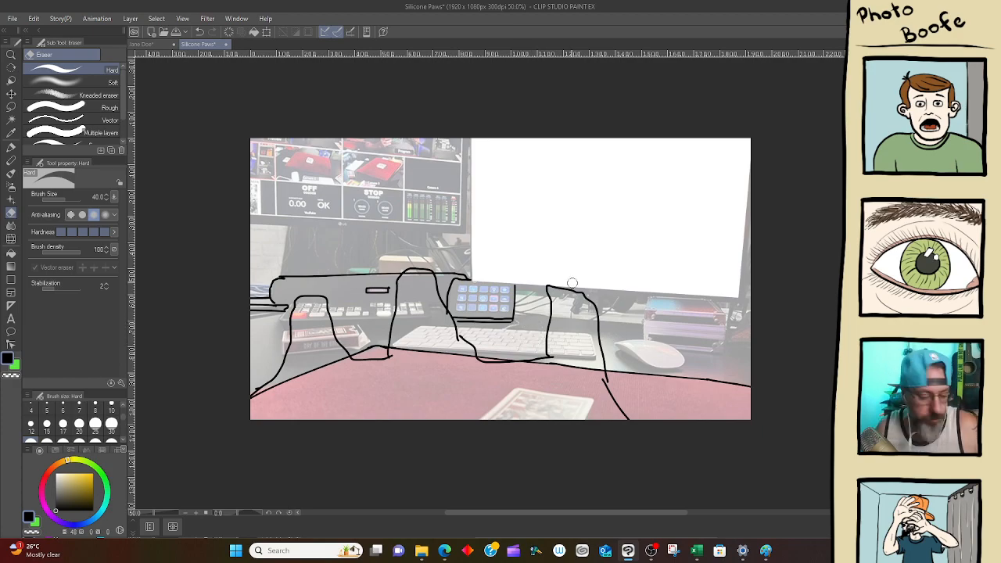
key(p)
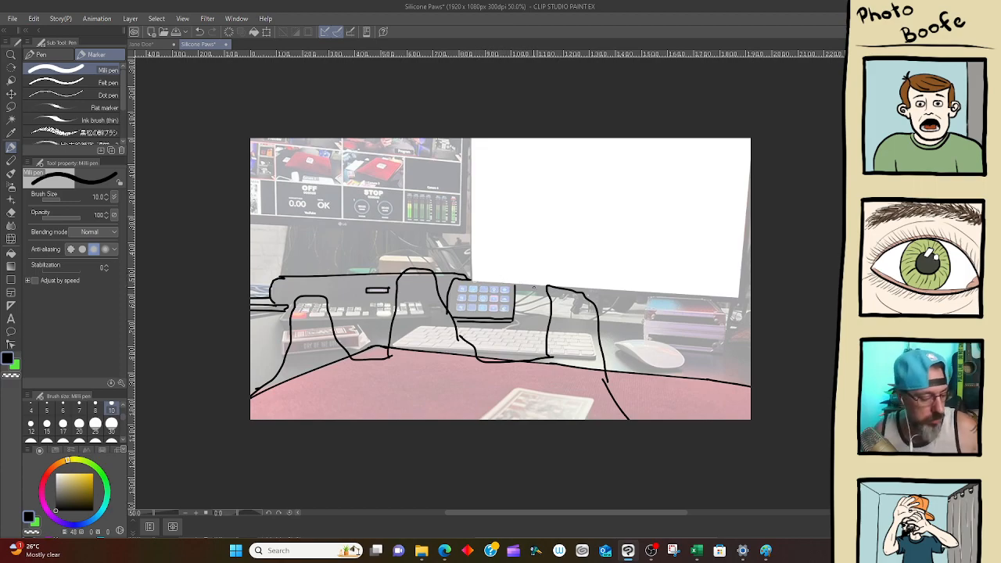
Set the Milli pen size to 6 and outline the four rightmost buttons in the button pad's top row
scroll(545, 330, up, 8)
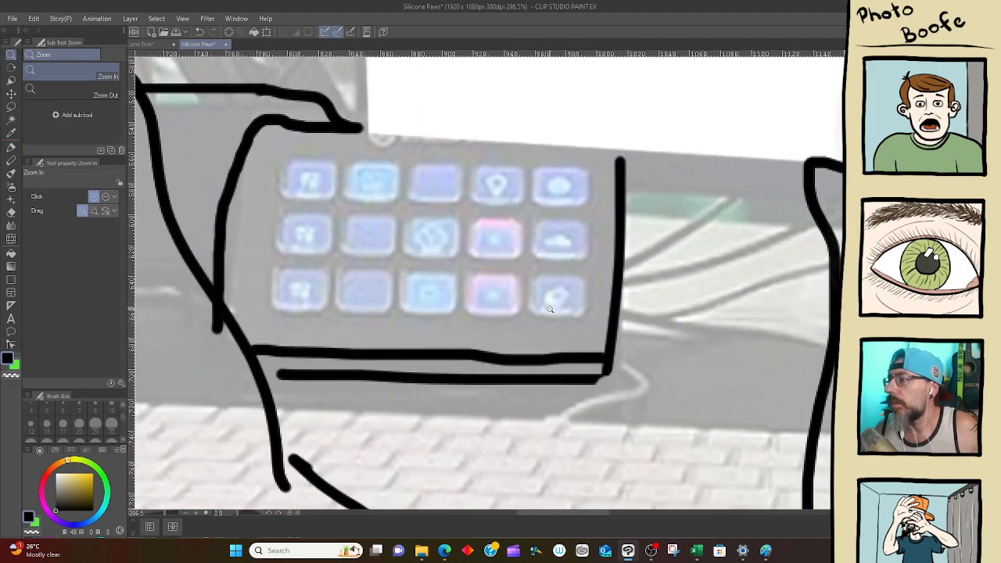
key(p)
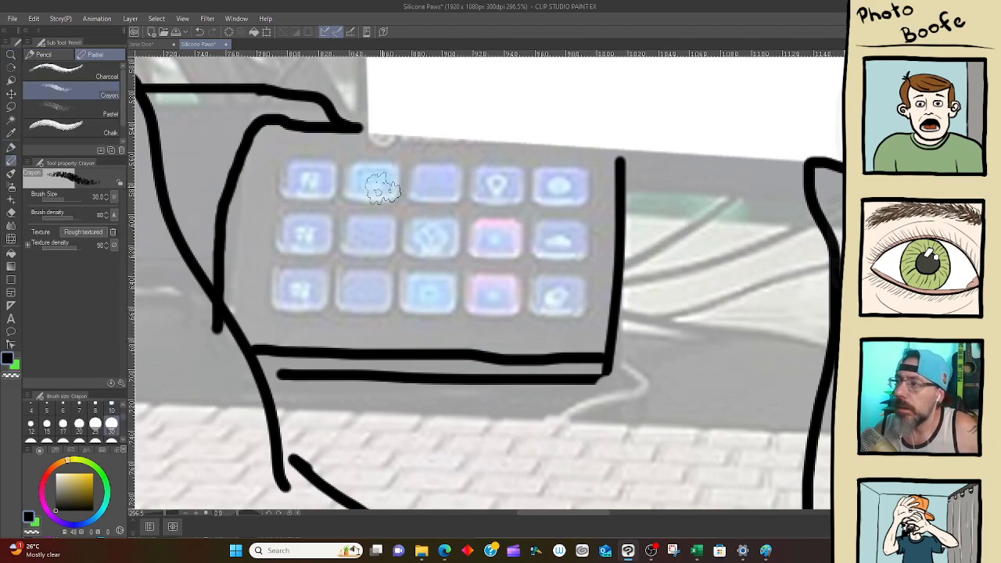
key(p)
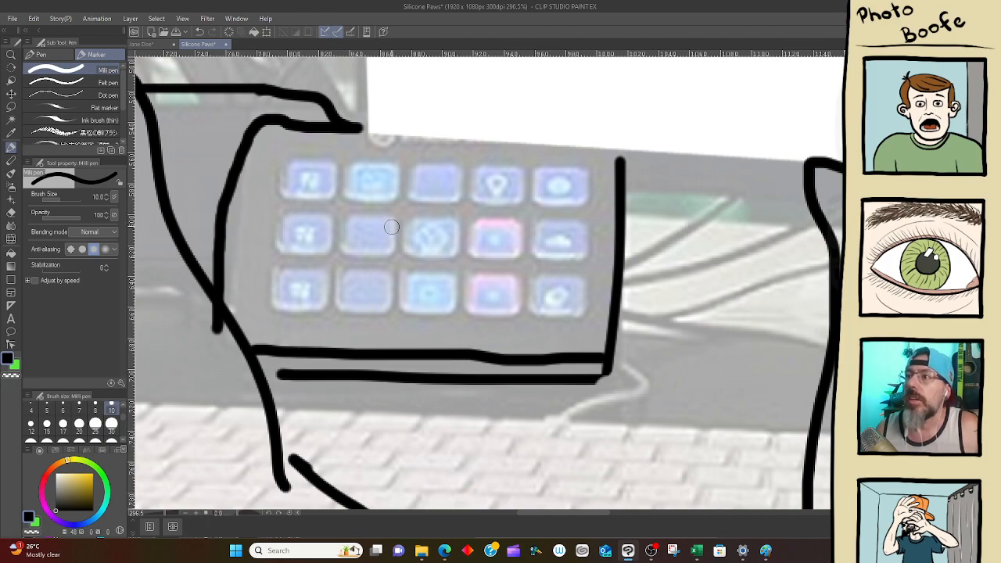
drag(378, 164, 358, 164)
key(ctrl+z)
key(bracketleft)
key(bracketleft)
key(bracketleft)
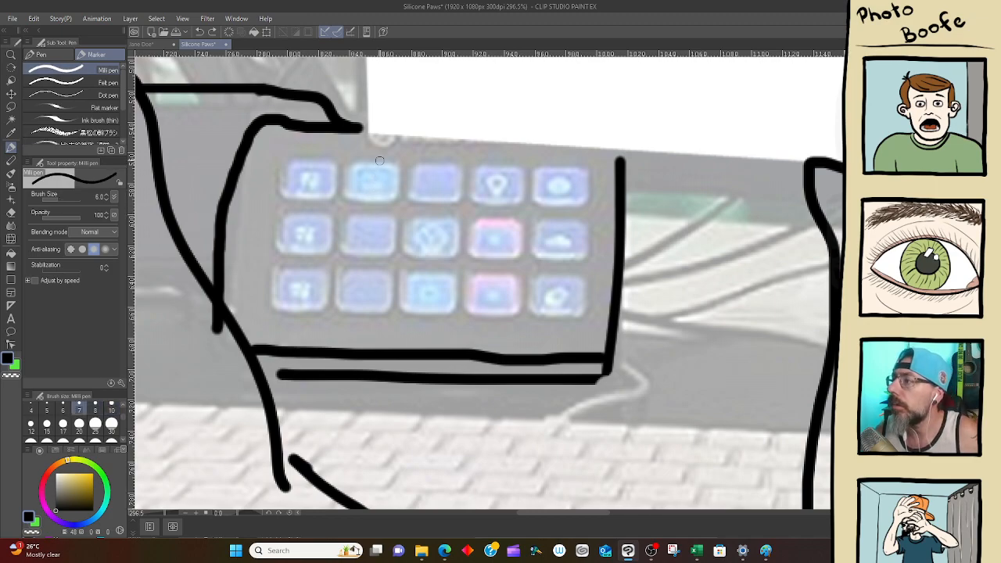
mouse_move(384, 162)
mouse_down()
mouse_move(357, 163)
mouse_move(348, 198)
mouse_move(395, 200)
mouse_move(395, 169)
mouse_move(379, 161)
mouse_move(428, 160)
mouse_move(412, 195)
mouse_move(460, 195)
mouse_move(457, 168)
mouse_move(425, 161)
mouse_up()
mouse_move(493, 164)
mouse_down()
mouse_move(480, 171)
mouse_move(479, 198)
mouse_move(520, 191)
mouse_move(513, 165)
mouse_move(486, 166)
mouse_up()
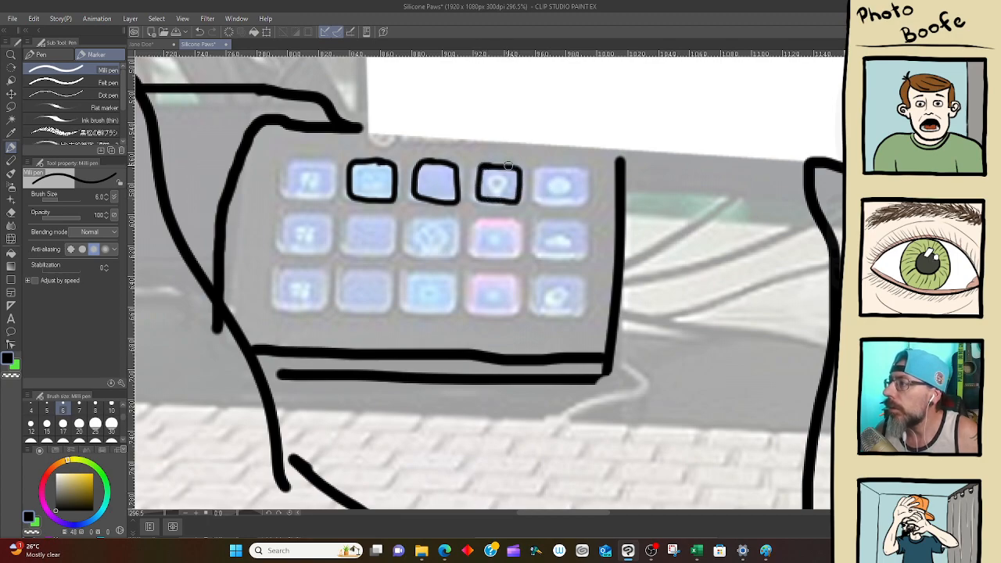
mouse_move(551, 166)
mouse_down()
mouse_move(537, 169)
mouse_move(537, 196)
mouse_move(580, 204)
mouse_move(586, 183)
mouse_up()
drag(562, 169, 541, 169)
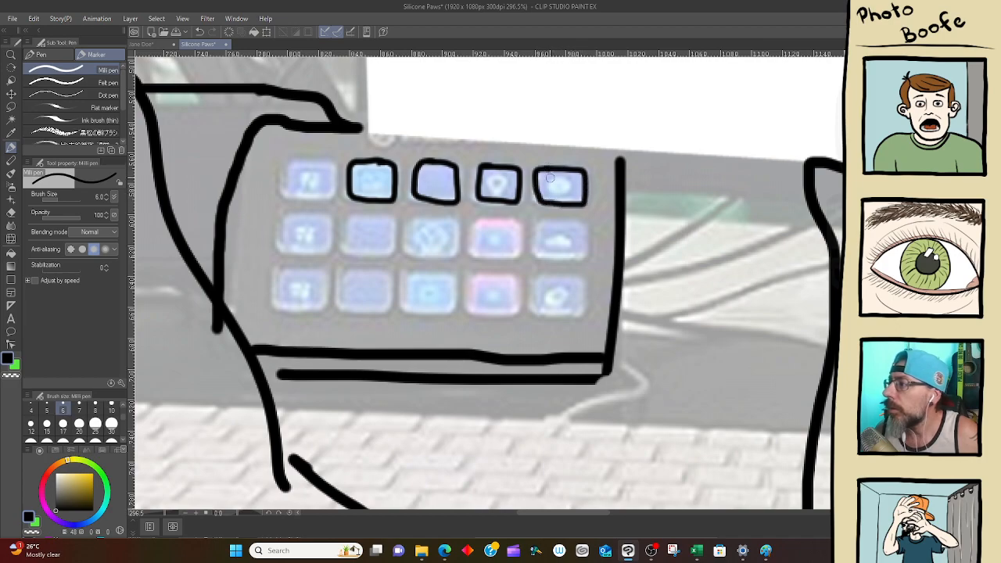
Outline the four rightmost buttons in each of the button pad's middle and bottom rows
mouse_move(382, 212)
mouse_down()
mouse_move(347, 223)
mouse_move(346, 248)
mouse_move(391, 252)
mouse_move(392, 222)
mouse_move(367, 214)
mouse_up()
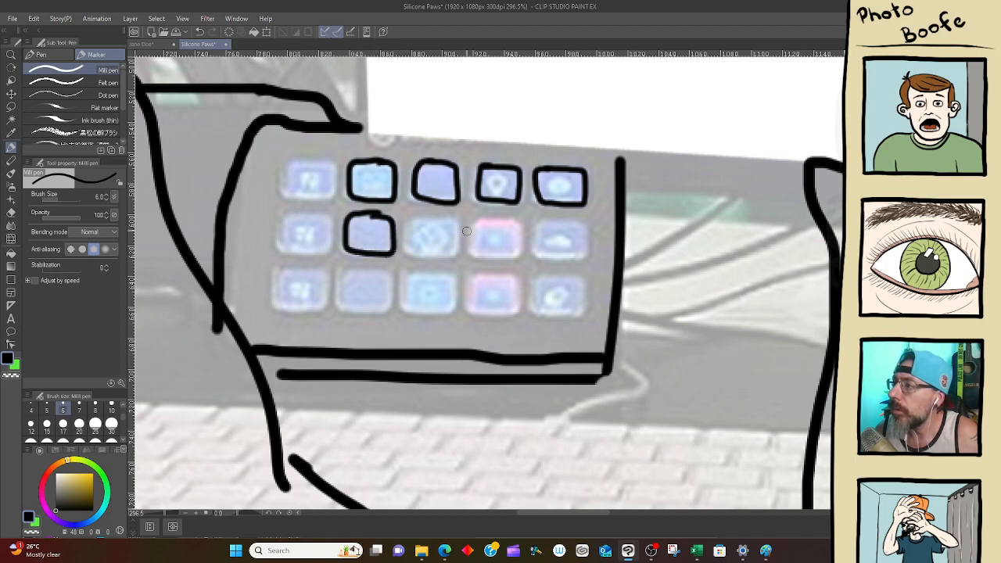
mouse_move(443, 216)
mouse_down()
mouse_move(407, 220)
mouse_move(408, 248)
mouse_move(434, 256)
mouse_move(456, 239)
mouse_move(434, 216)
mouse_up()
mouse_move(499, 219)
mouse_down()
mouse_move(475, 220)
mouse_move(473, 248)
mouse_move(511, 255)
mouse_move(517, 227)
mouse_move(490, 219)
mouse_up()
mouse_move(579, 222)
mouse_down()
mouse_move(552, 223)
mouse_move(536, 239)
mouse_move(555, 258)
mouse_move(585, 257)
mouse_move(586, 227)
mouse_move(572, 222)
mouse_up()
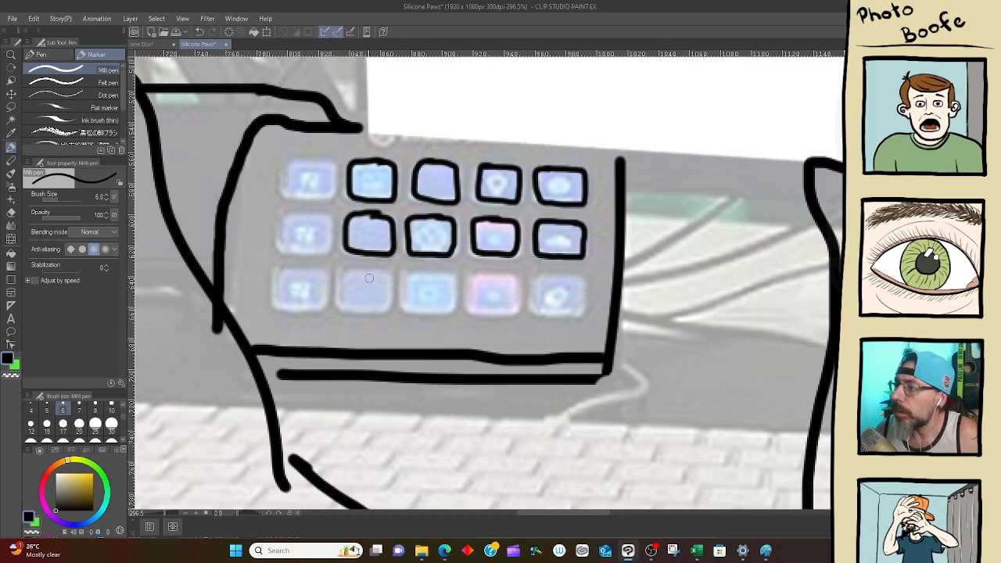
mouse_move(380, 270)
mouse_down()
mouse_move(346, 271)
mouse_move(339, 296)
mouse_move(365, 312)
mouse_move(392, 309)
mouse_move(390, 274)
mouse_move(378, 269)
mouse_up()
mouse_move(446, 274)
mouse_down()
mouse_move(403, 275)
mouse_move(400, 304)
mouse_move(442, 312)
mouse_move(443, 274)
mouse_up()
mouse_move(504, 275)
mouse_down()
mouse_move(476, 275)
mouse_move(478, 315)
mouse_move(513, 315)
mouse_move(520, 301)
mouse_move(519, 280)
mouse_move(496, 271)
mouse_up()
mouse_move(572, 275)
mouse_down()
mouse_move(554, 277)
mouse_move(537, 302)
mouse_move(553, 313)
mouse_move(583, 307)
mouse_move(581, 279)
mouse_move(563, 275)
mouse_up()
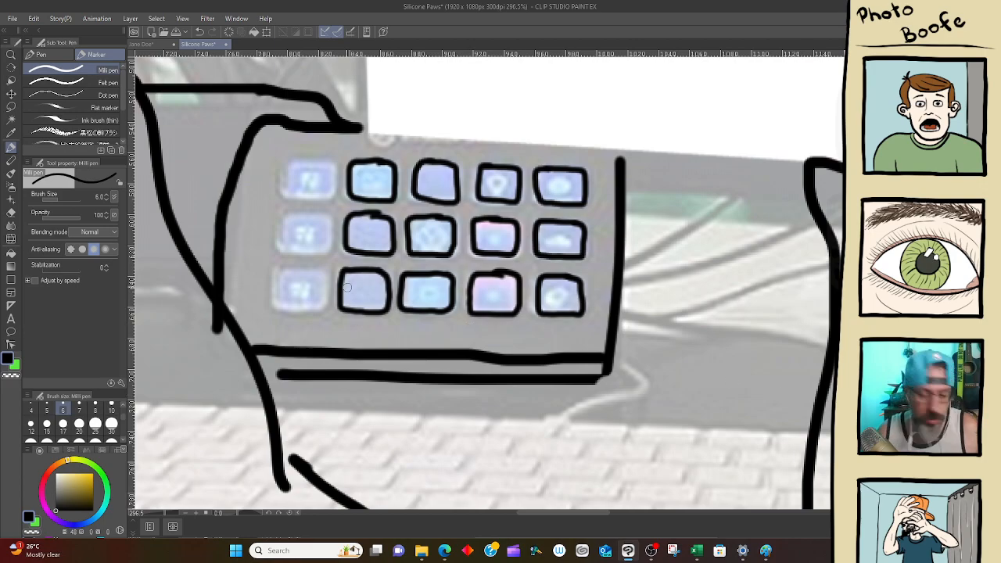
Sketch a rough head circle over the middle cat, a curve sweeping up to its right, and a line for its back
key(ctrl+space)
drag(541, 313, 481, 316)
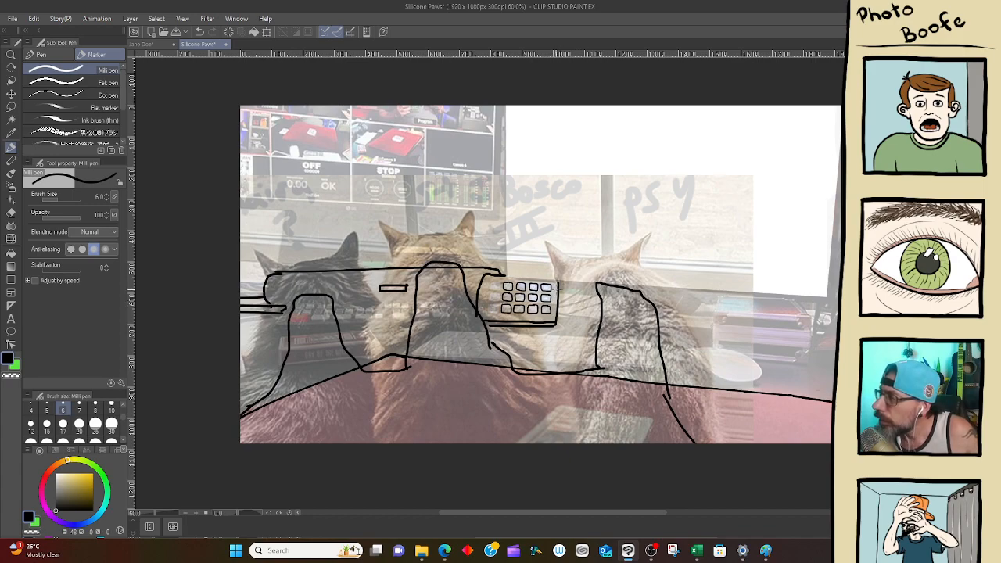
mouse_move(442, 208)
mouse_down()
mouse_move(486, 220)
mouse_move(407, 210)
mouse_up()
mouse_move(448, 244)
mouse_down()
mouse_move(555, 185)
mouse_move(530, 212)
mouse_up()
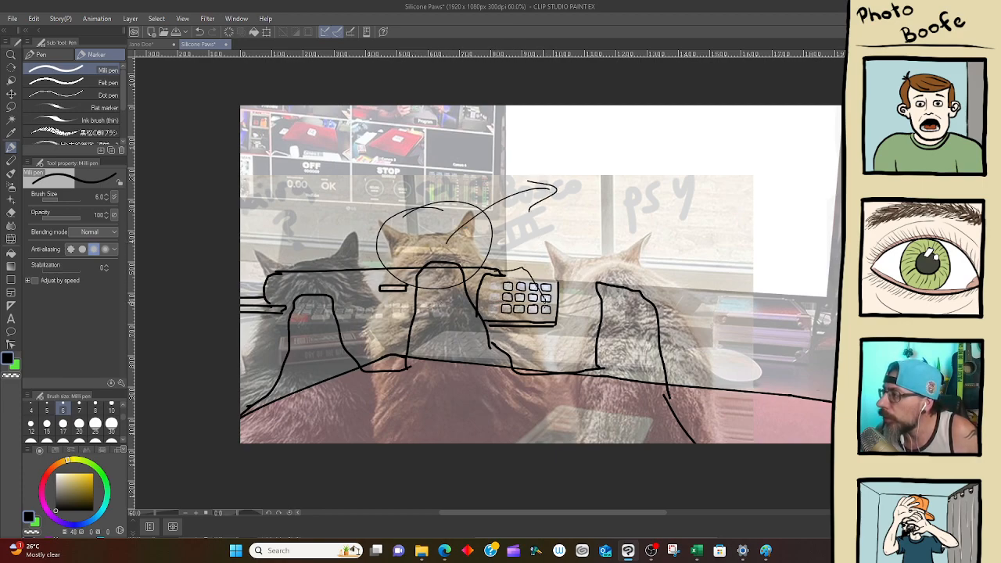
mouse_move(514, 268)
mouse_down()
mouse_move(534, 288)
mouse_move(529, 332)
mouse_move(566, 371)
mouse_move(567, 429)
mouse_up()
Sketch a rough limb reaching across the left hump and a narrow raised shape above the button pad
mouse_move(505, 271)
mouse_down()
mouse_move(436, 274)
mouse_move(398, 345)
mouse_move(420, 315)
mouse_move(404, 327)
mouse_move(309, 311)
mouse_move(281, 332)
mouse_move(268, 362)
mouse_move(314, 341)
mouse_move(421, 336)
mouse_up()
drag(357, 343, 409, 338)
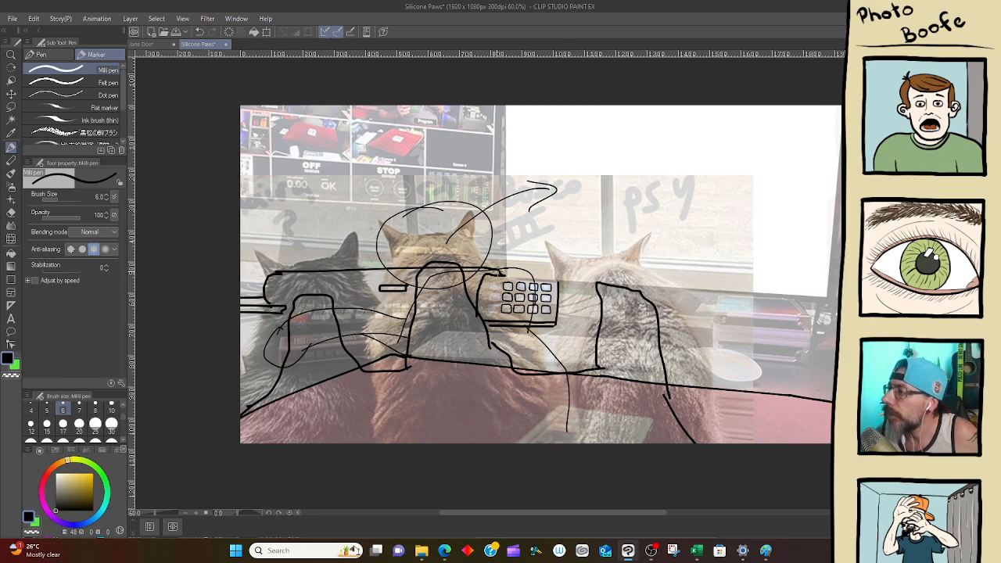
mouse_move(496, 272)
mouse_down()
mouse_move(533, 215)
mouse_move(542, 221)
mouse_move(498, 273)
mouse_move(507, 246)
mouse_move(496, 273)
mouse_up()
drag(545, 221, 502, 290)
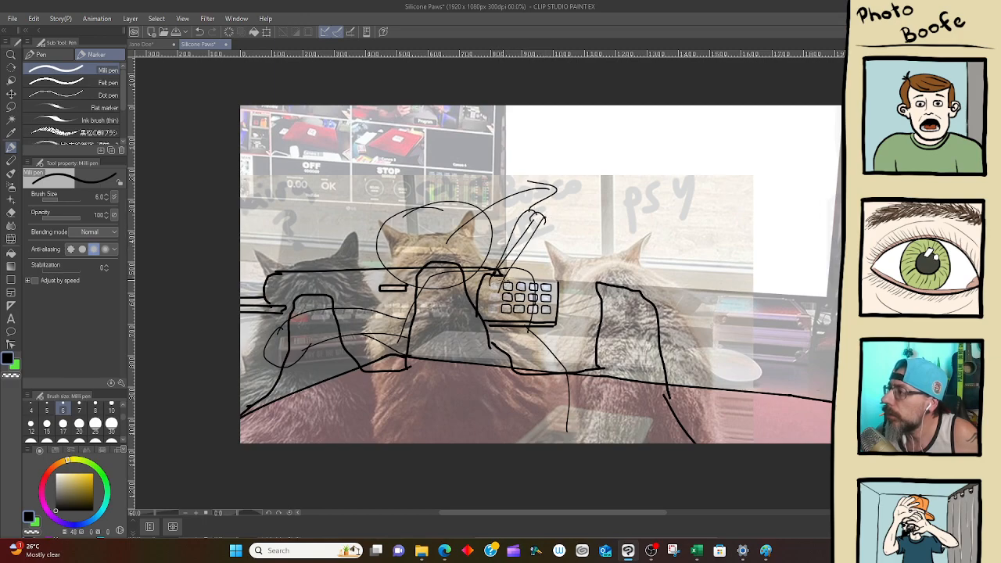
drag(550, 214, 512, 285)
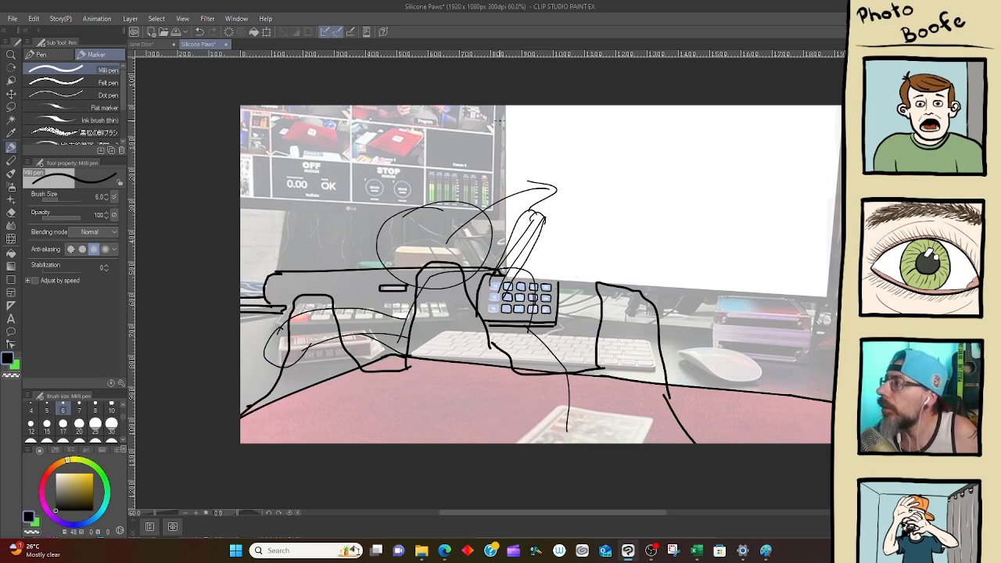
Trace the large blank monitor's left edge, then its bottom and right edges with the Milli pen size set to 8
drag(505, 108, 508, 276)
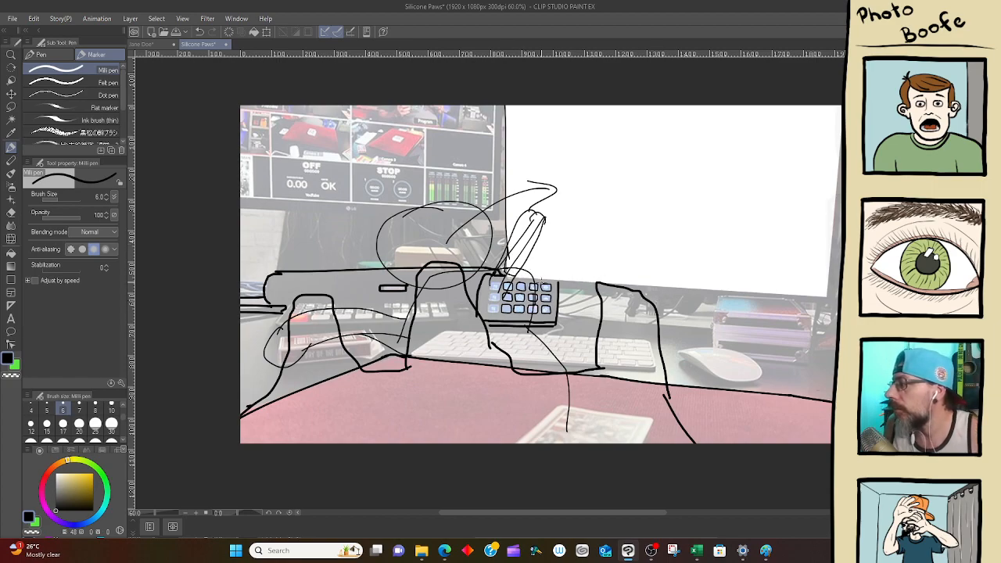
drag(515, 275, 796, 309)
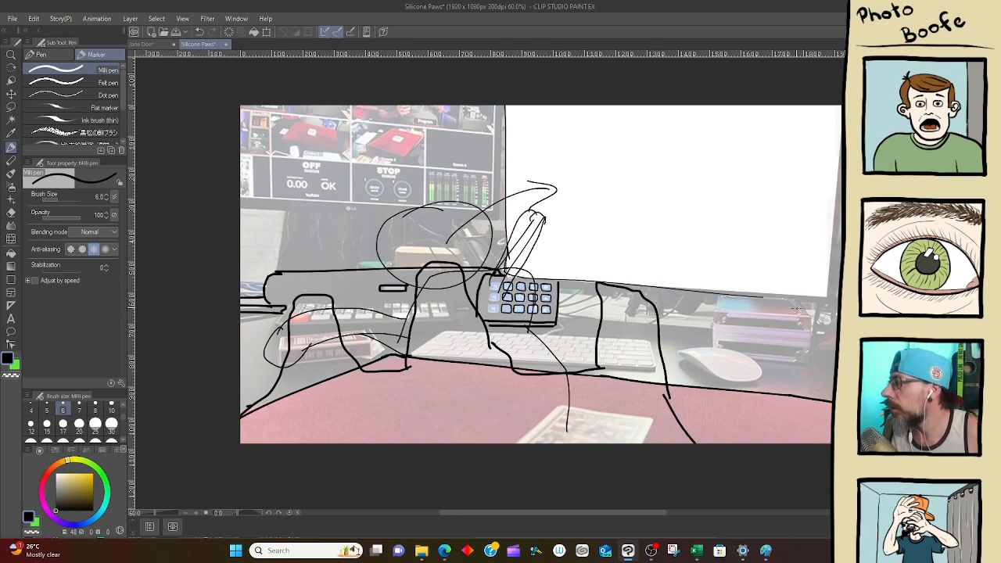
key(ctrl+z)
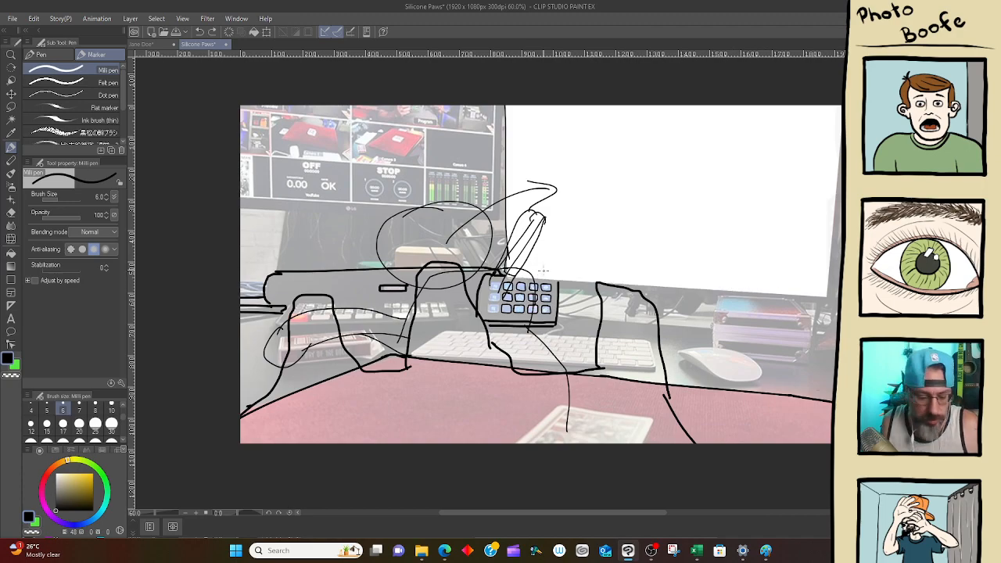
key(bracketright)
key(bracketright)
drag(508, 276, 654, 285)
key(ctrl+z)
drag(507, 275, 820, 293)
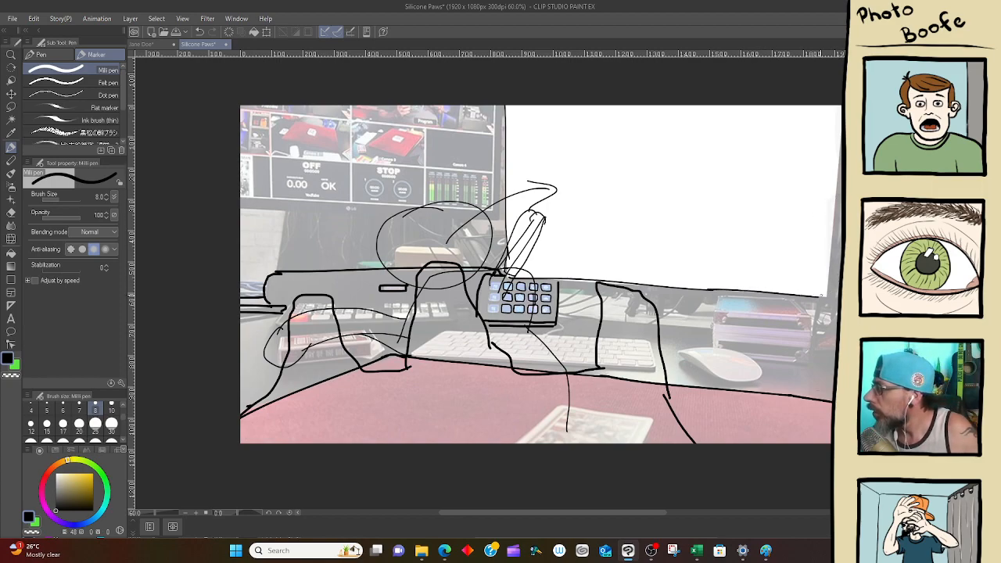
mouse_move(817, 298)
mouse_down()
mouse_move(831, 282)
mouse_move(842, 194)
mouse_up()
key(ctrl+z)
drag(841, 142, 824, 298)
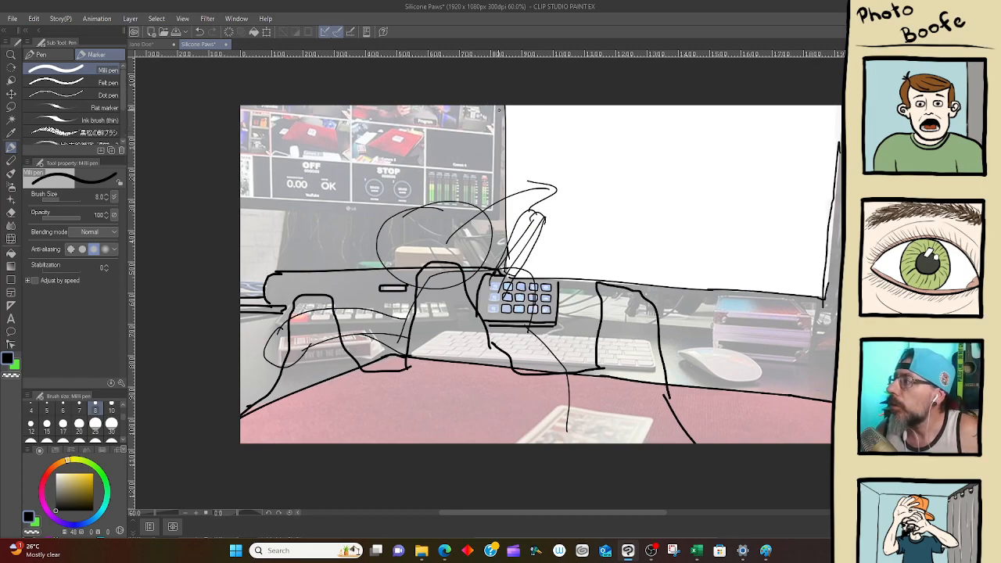
Try to trace the left monitor's frame with double lines along its right and bottom edges
drag(502, 105, 500, 215)
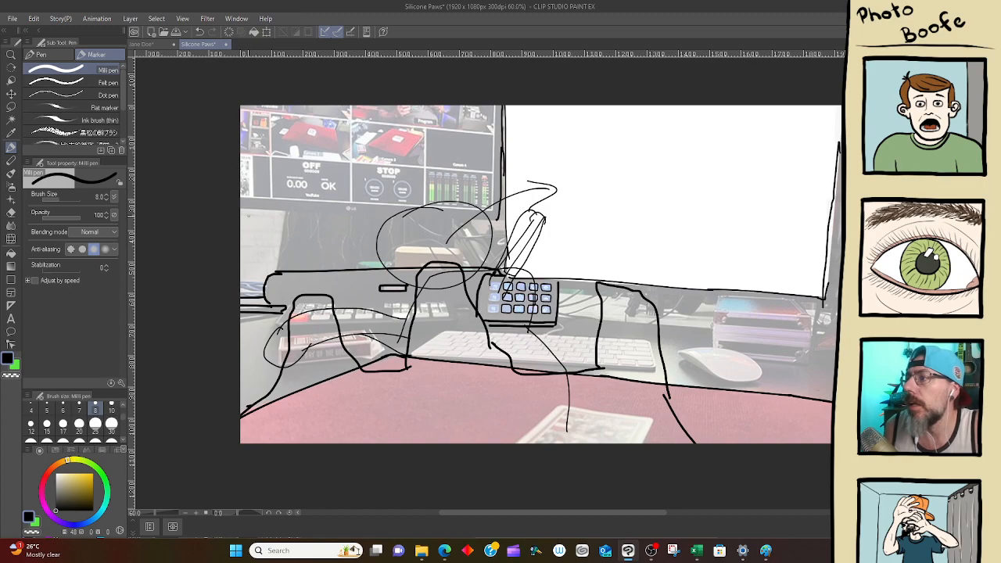
drag(238, 211, 488, 219)
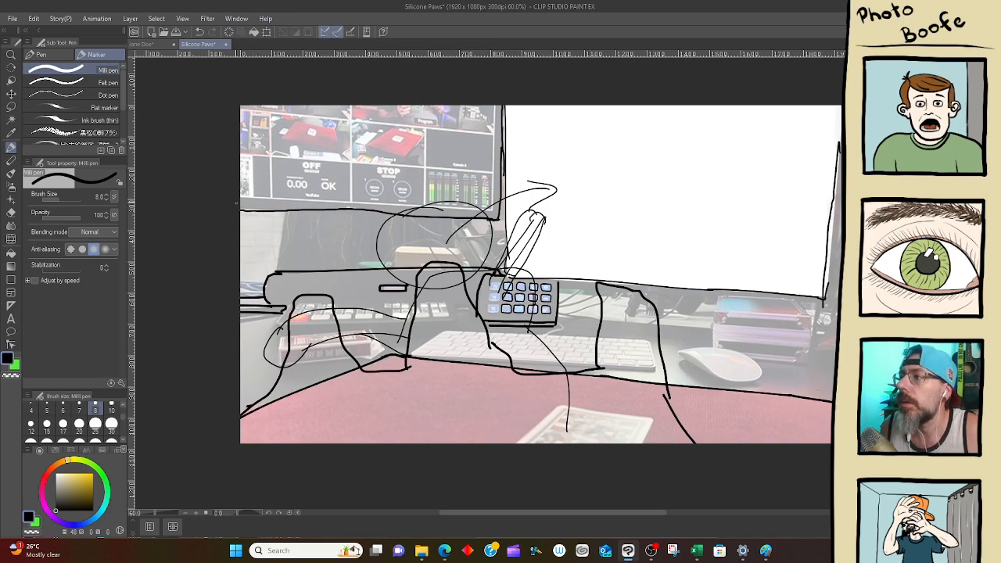
drag(238, 199, 493, 212)
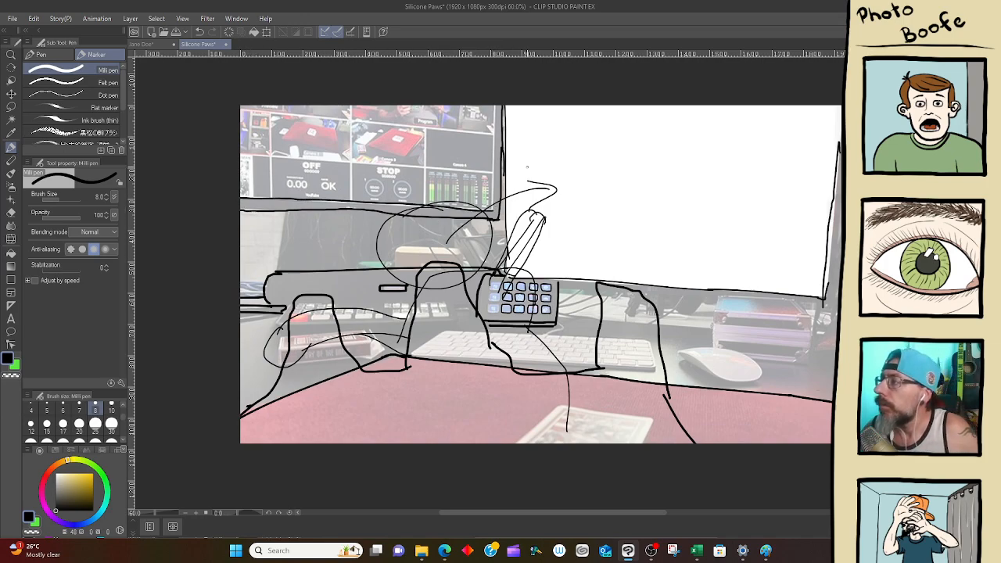
drag(497, 105, 494, 200)
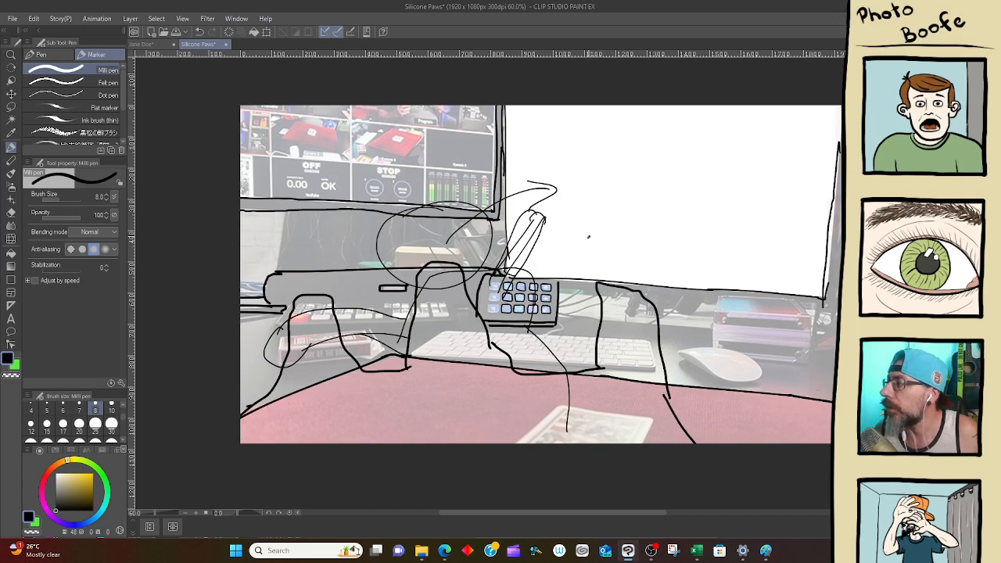
Undo the stray marks on the blank monitor and the lines traced for the left monitor's frame
drag(692, 213, 712, 176)
key(ctrl+z)
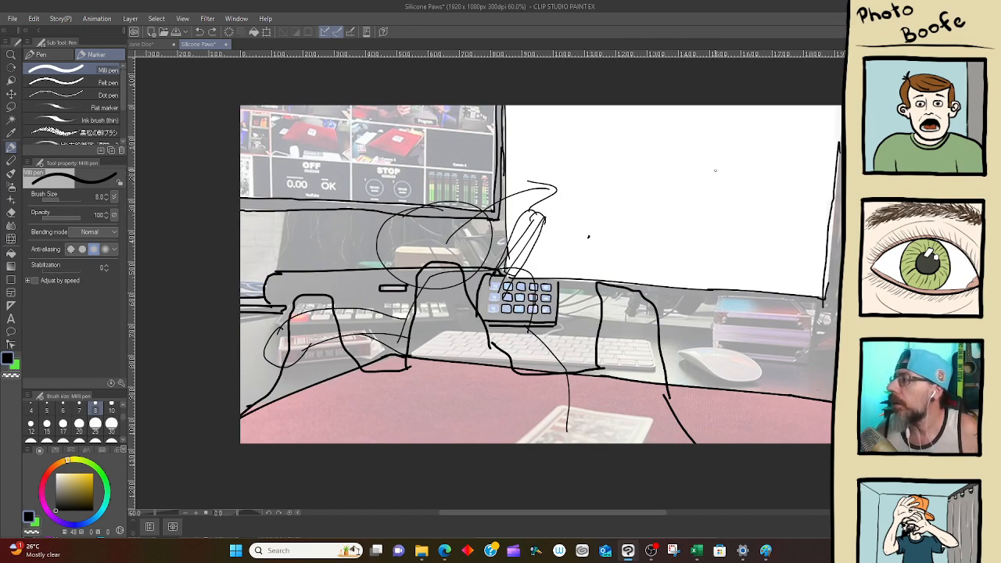
key(ctrl+z)
key(ctrl+z)
key(ctrl+z)
key(ctrl+z)
key(ctrl+z)
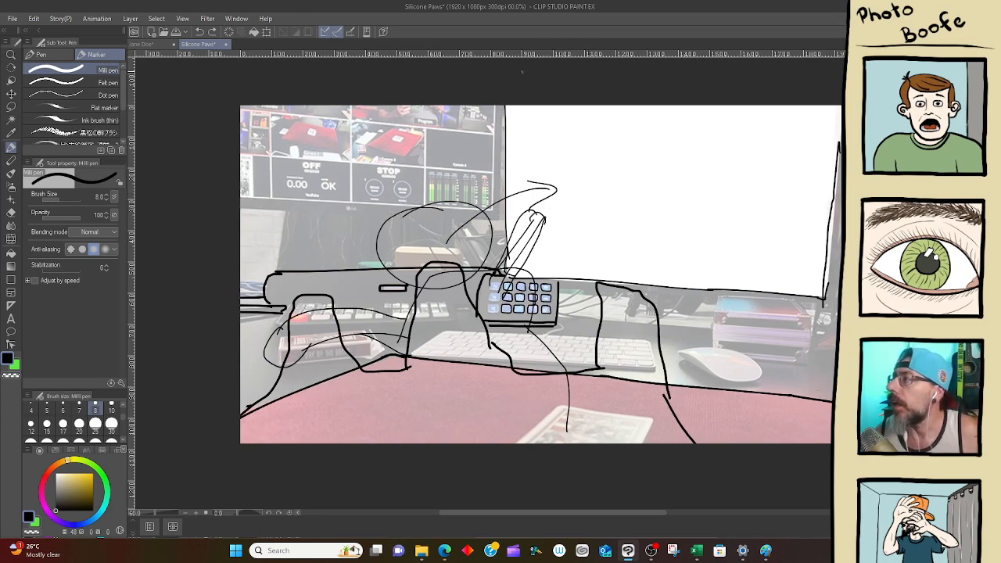
Trace the left monitor's frame with straight double black lines along its right and bottom edges
mouse_move(504, 107)
mouse_down()
mouse_move(495, 224)
mouse_move(226, 201)
mouse_up()
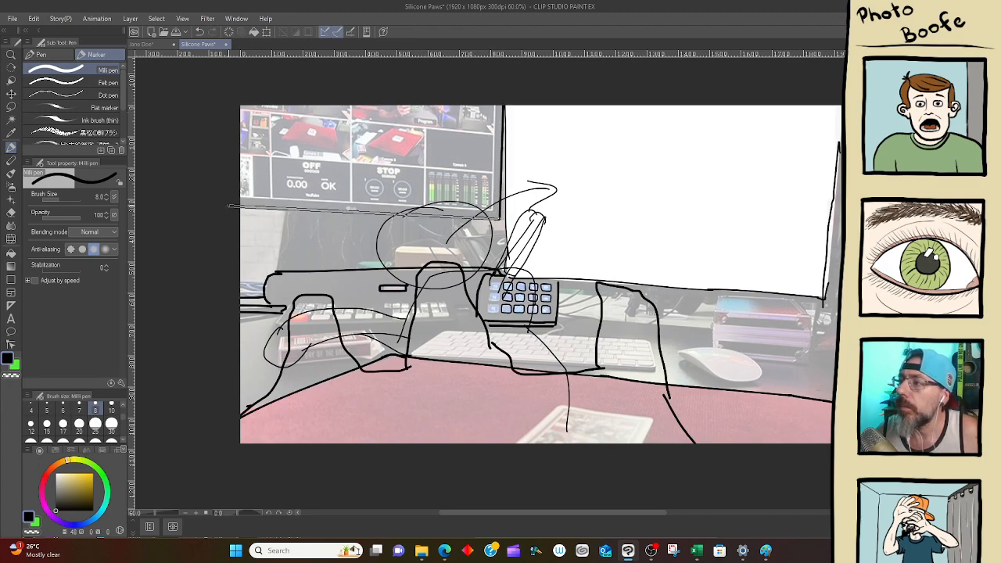
click(239, 196)
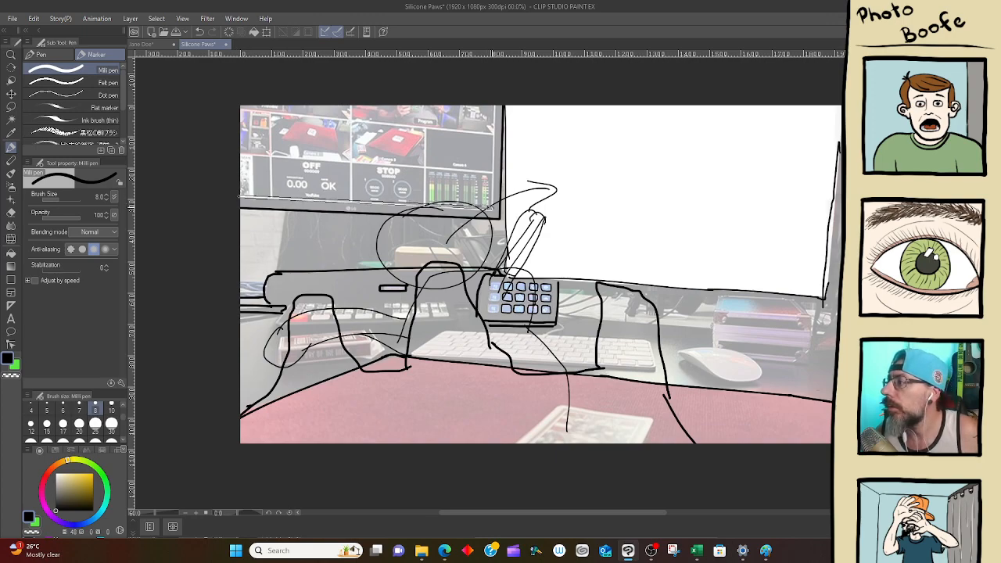
shift+click(495, 211)
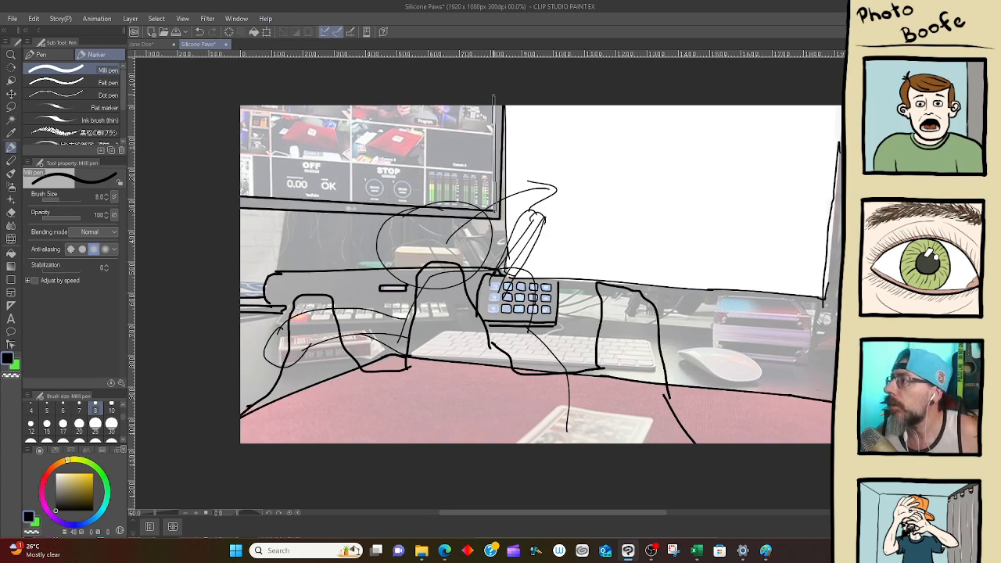
shift+click(496, 94)
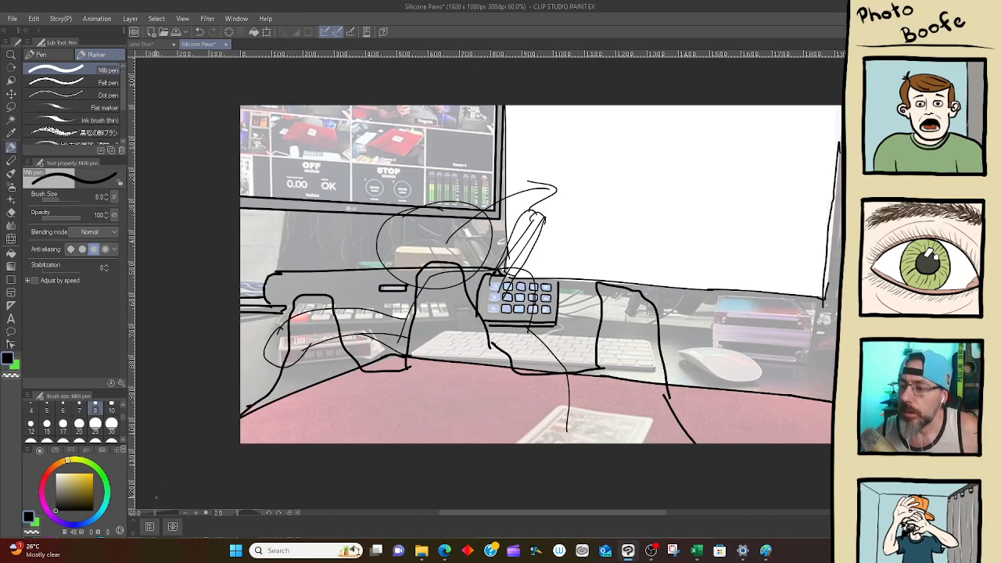
Fill the left monitor's screen with light grey, using the Fill tool set to refer only to the editing layer
click(56, 482)
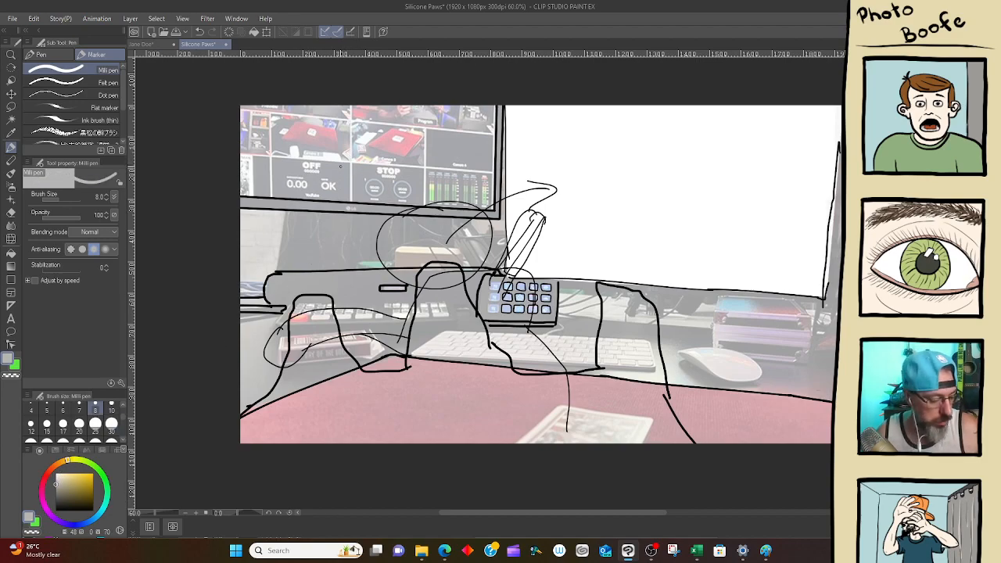
key(g)
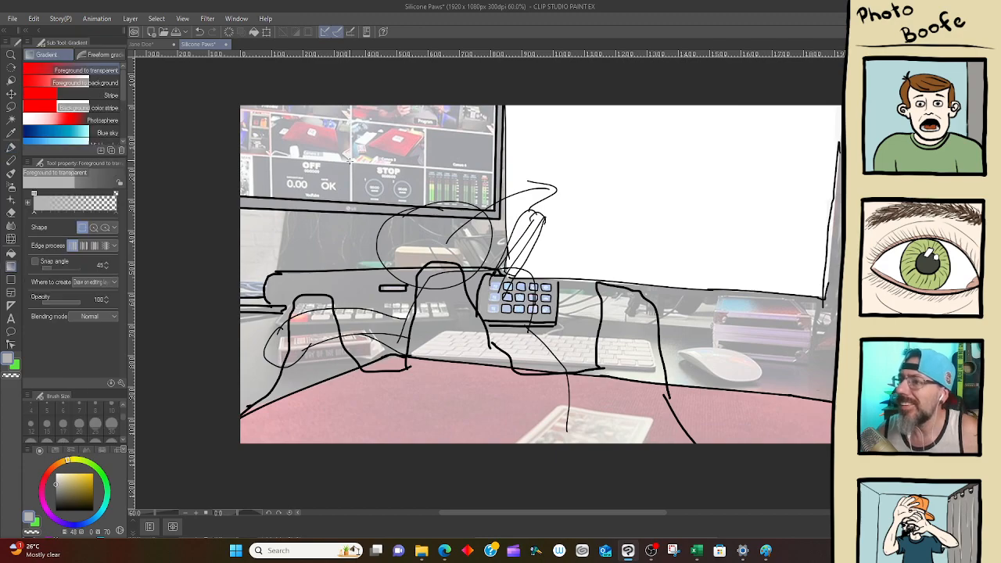
key(g)
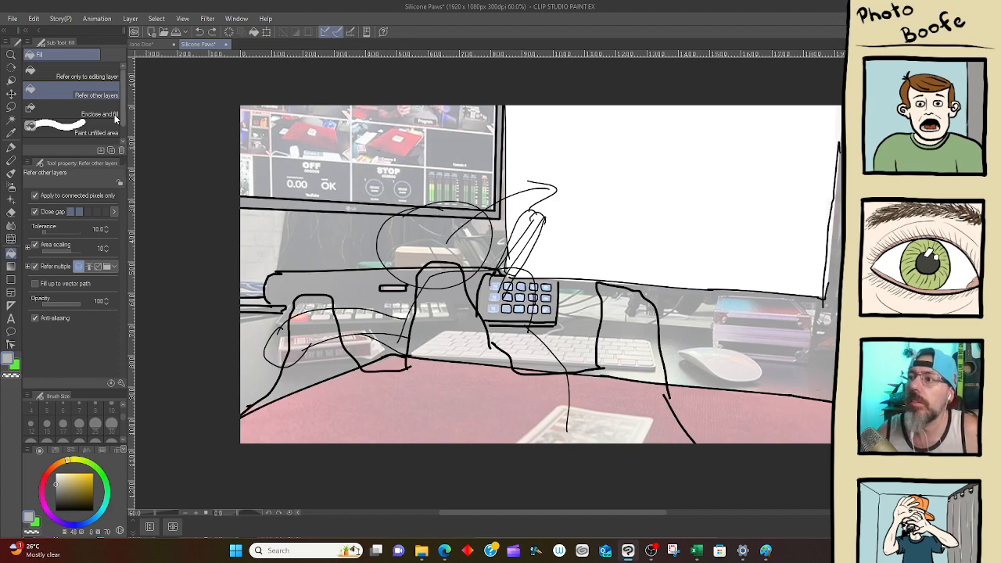
click(97, 76)
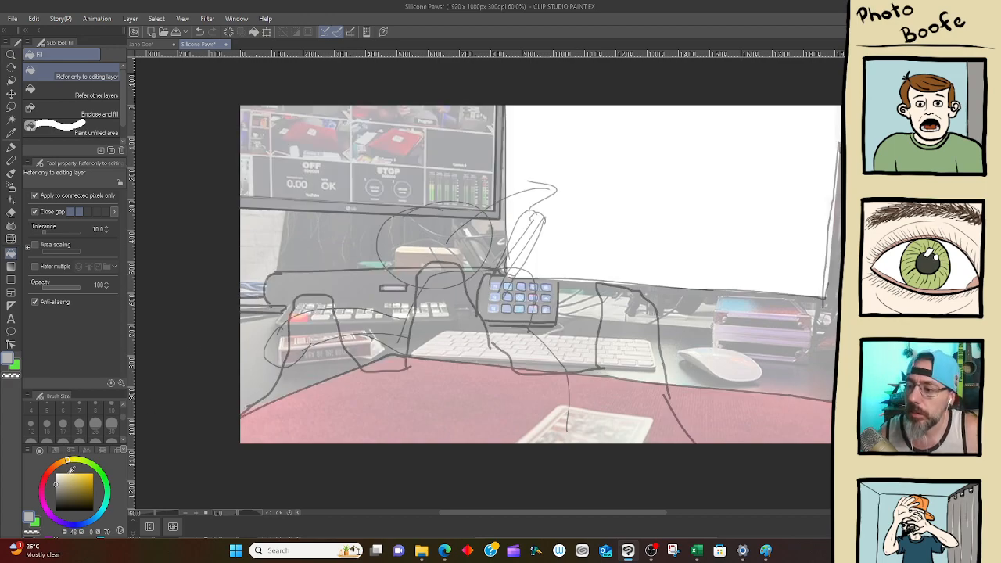
Draw white Milli pen lines along the left monitor screen's right and bottom borders and its horizontal panel dividers
click(57, 473)
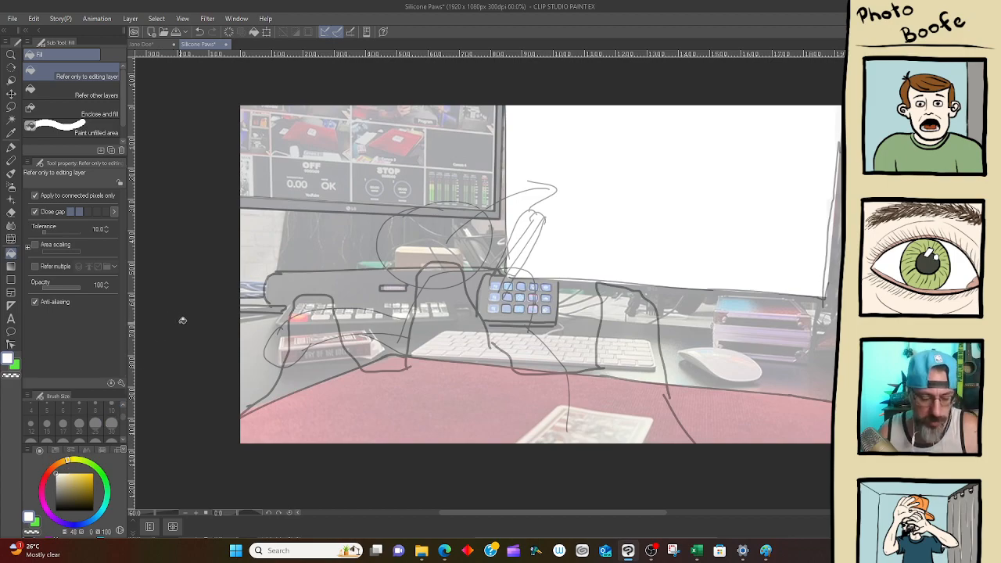
key(p)
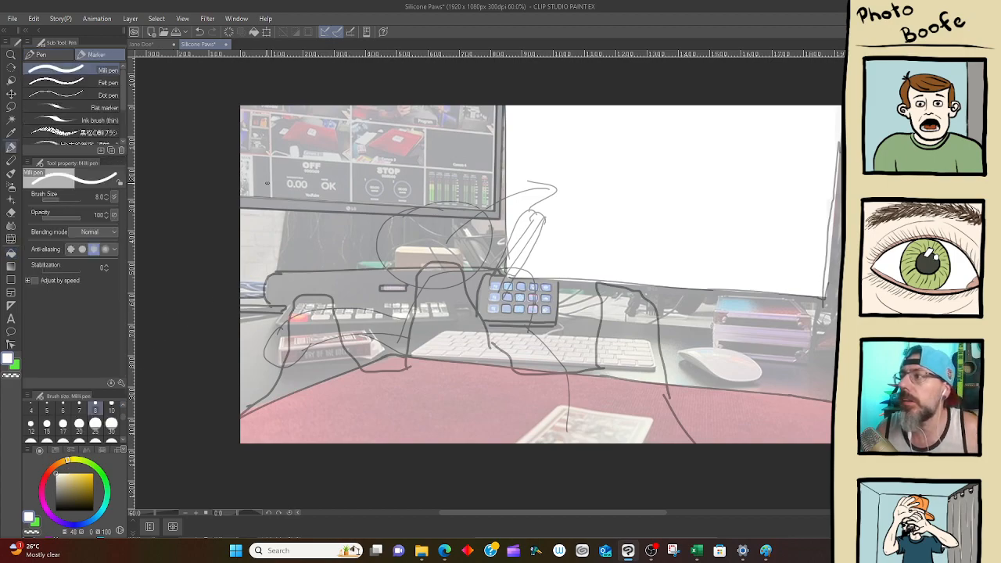
drag(240, 154, 494, 170)
key(ctrl+z)
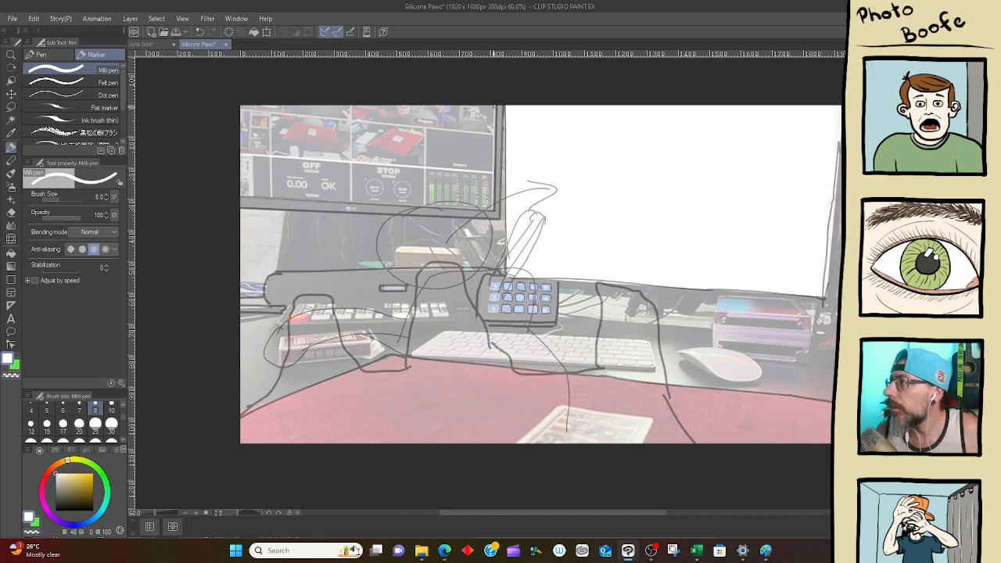
click(493, 106)
click(493, 210)
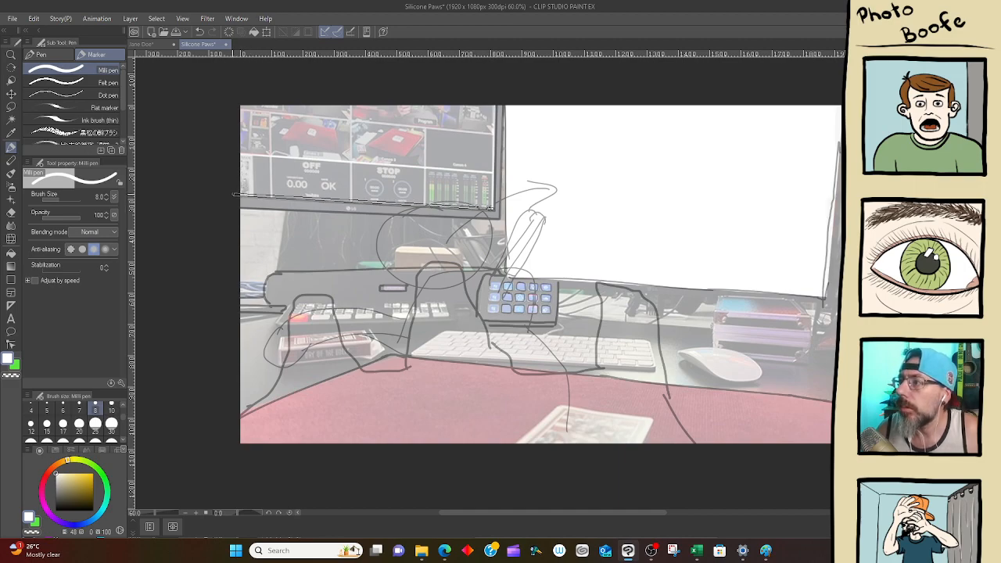
shift+click(237, 195)
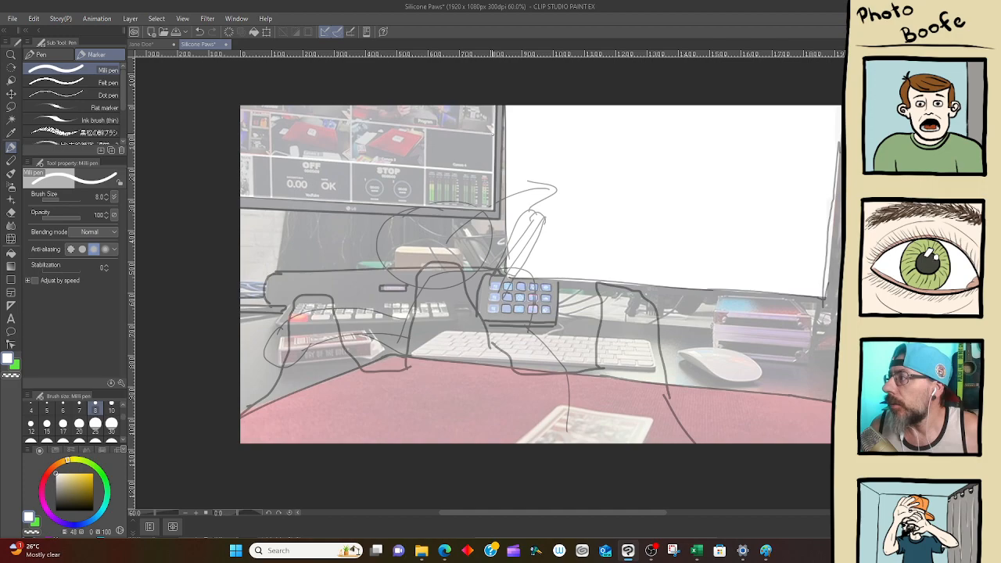
click(493, 134)
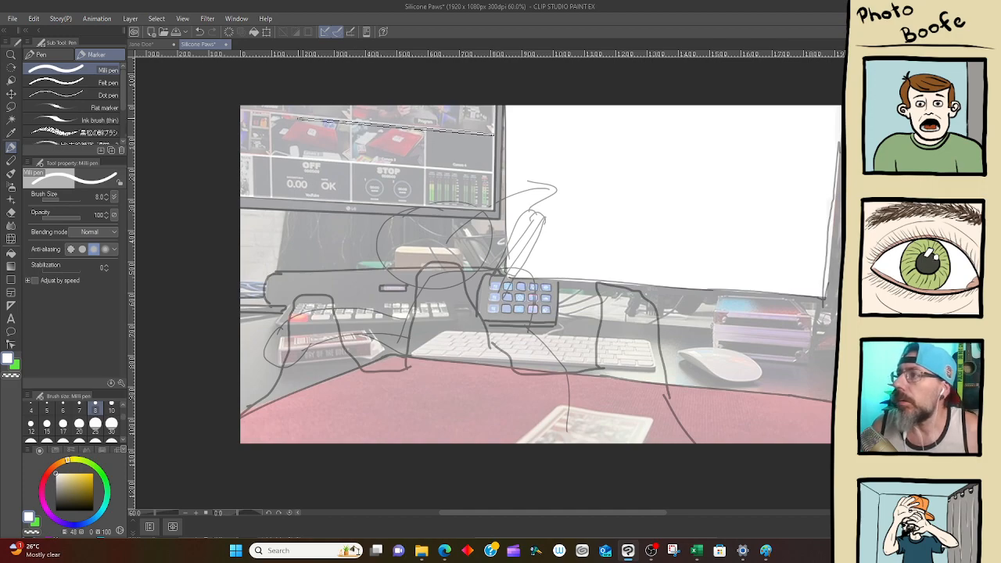
shift+click(231, 110)
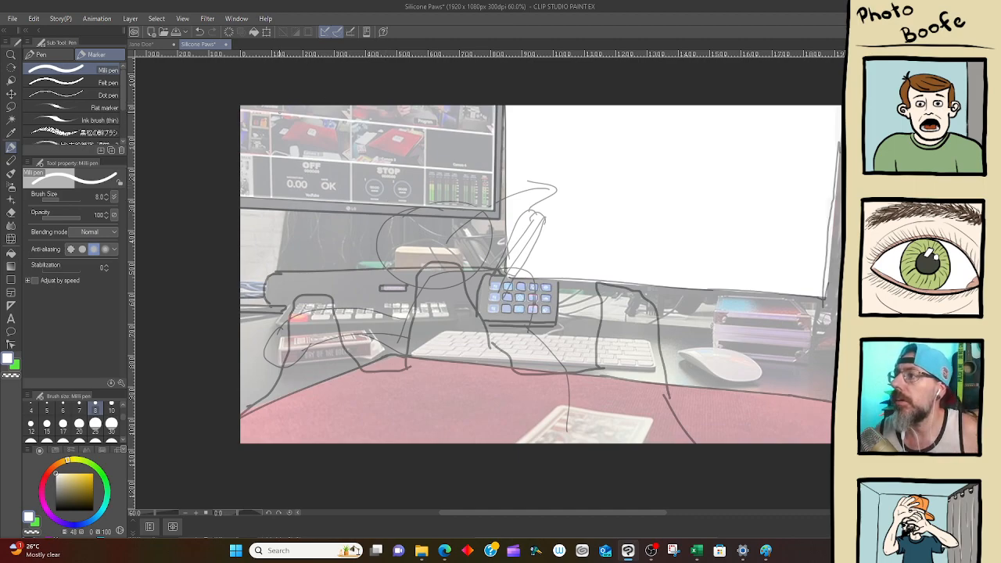
Trace the three vertical panel dividers on the left monitor's screen in white
drag(270, 114, 271, 197)
key(ctrl+z)
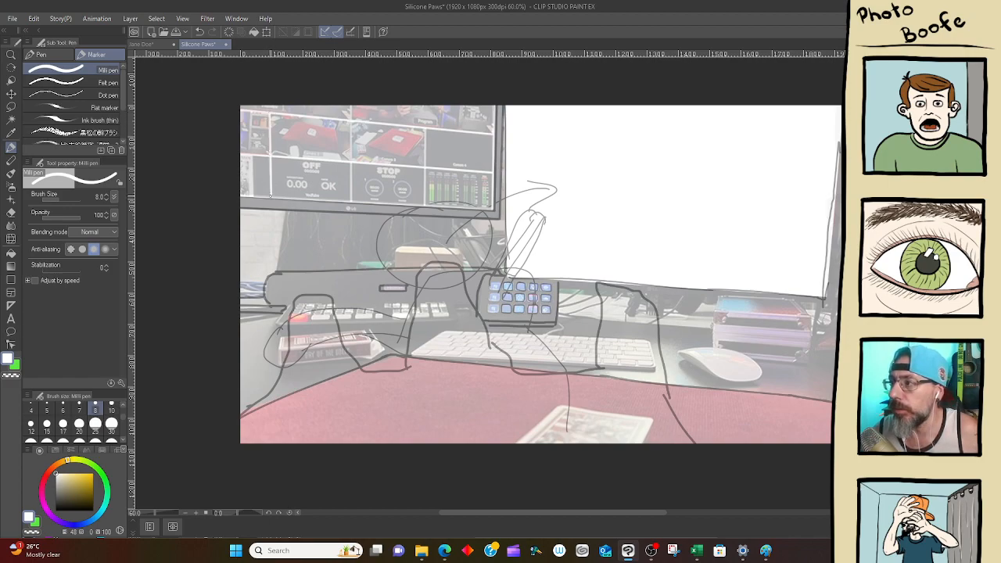
drag(352, 103, 351, 205)
key(ctrl+z)
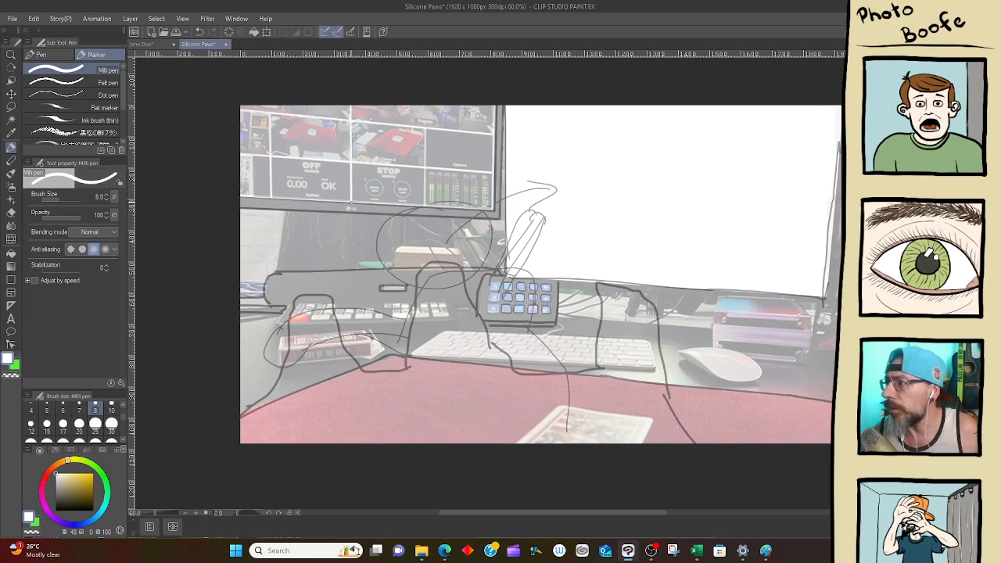
drag(425, 129, 425, 205)
key(ctrl+z)
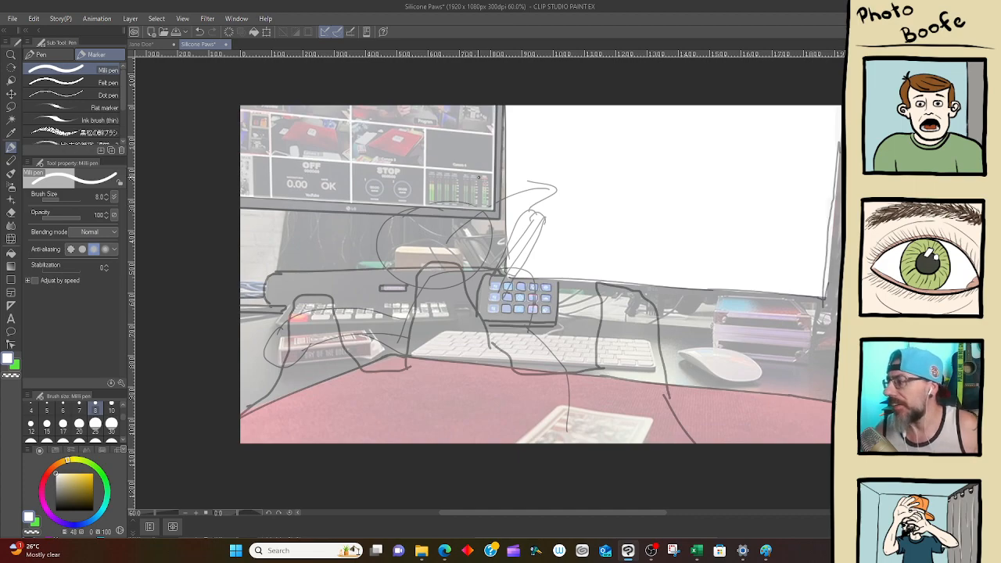
click(236, 18)
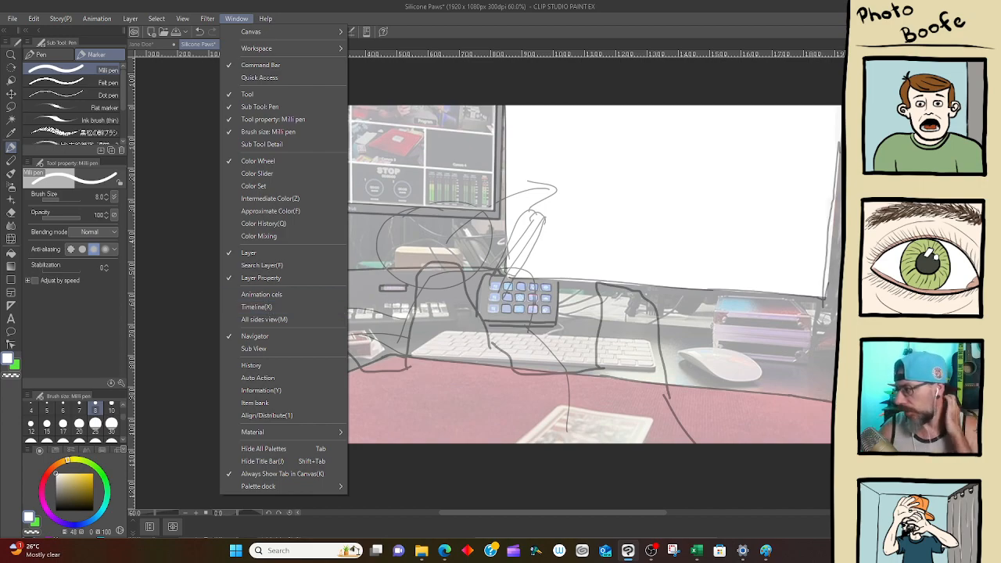
click(524, 457)
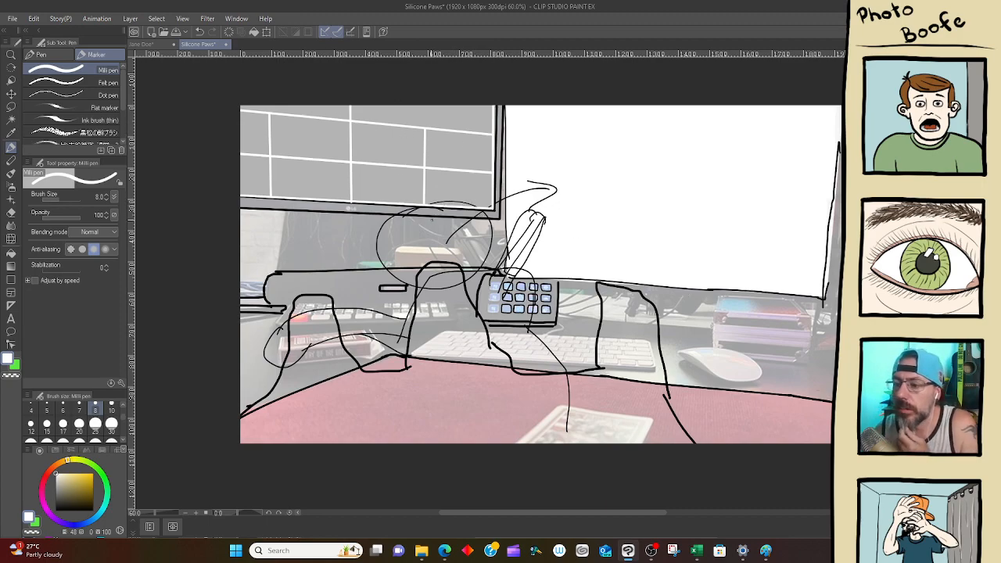
Switch the colour to black and erase the large blank monitor's uneven bottom and right outlines with the Hard eraser at size 40
drag(66, 499, 29, 543)
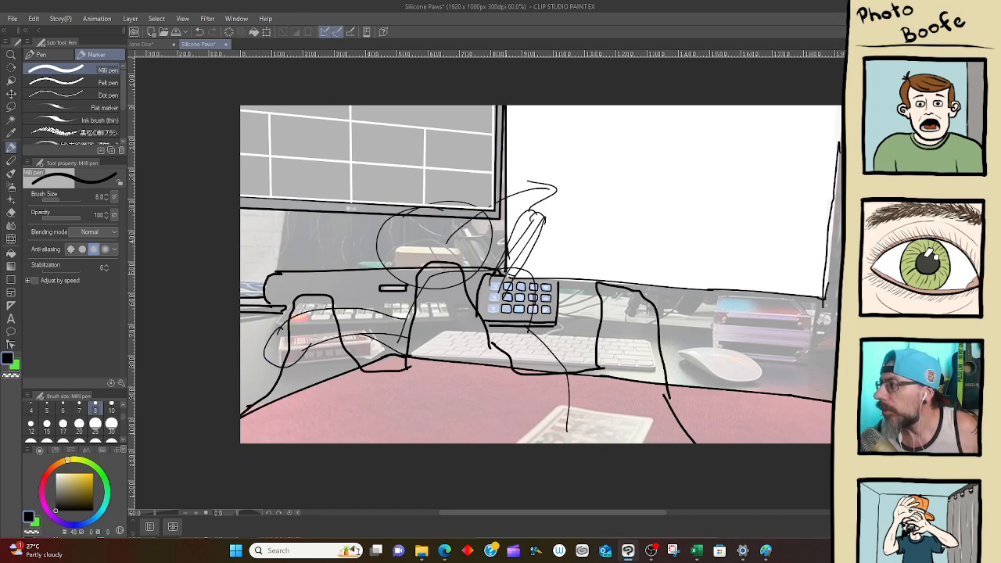
drag(509, 278, 820, 298)
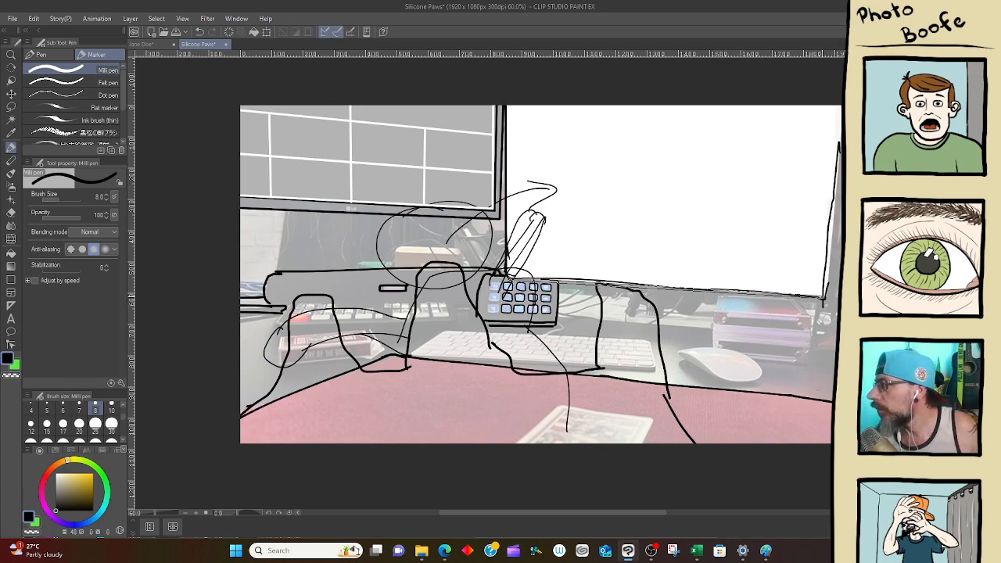
key(e)
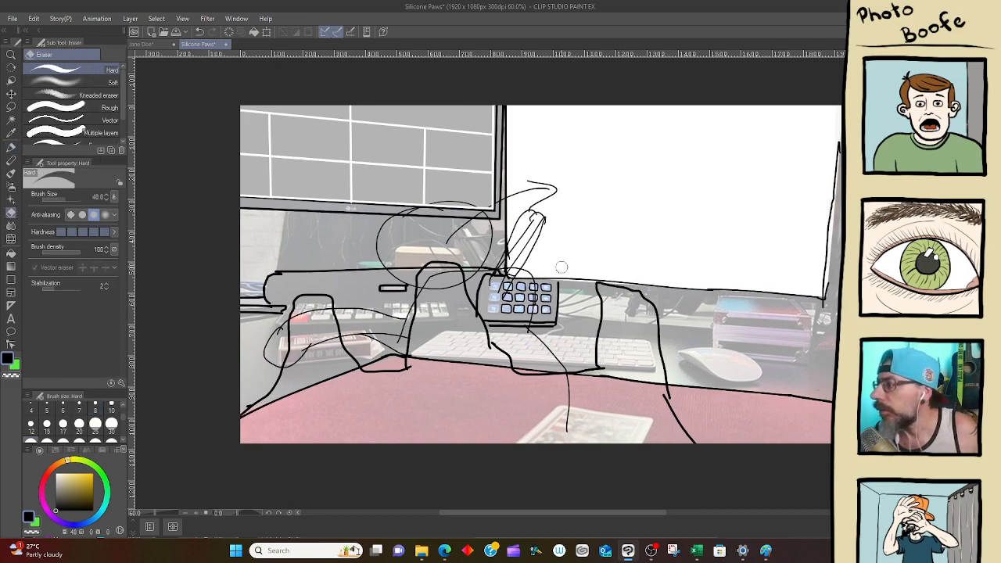
mouse_move(540, 276)
mouse_down()
mouse_move(760, 299)
mouse_move(706, 289)
mouse_move(750, 291)
mouse_move(810, 313)
mouse_move(837, 268)
mouse_up()
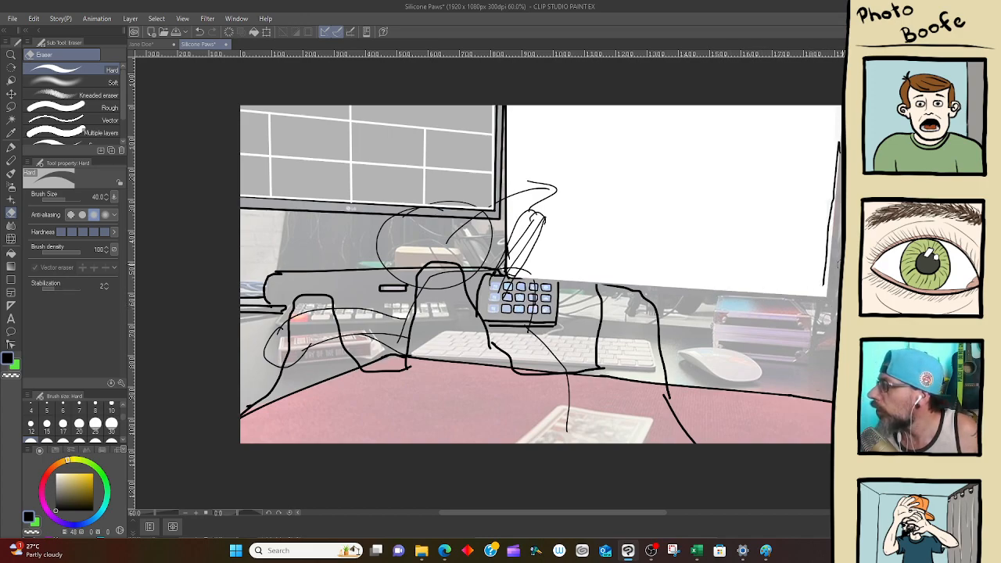
mouse_move(840, 137)
mouse_down()
mouse_move(817, 287)
mouse_move(832, 205)
mouse_move(835, 244)
mouse_up()
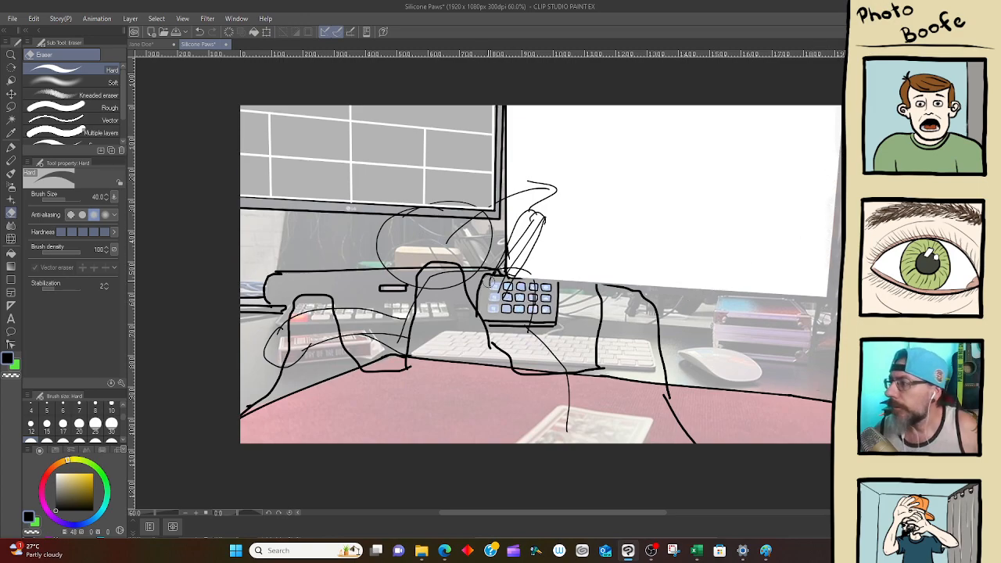
Redraw the large blank monitor's bottom and right edges as straight black lines with the Milli pen
key(p)
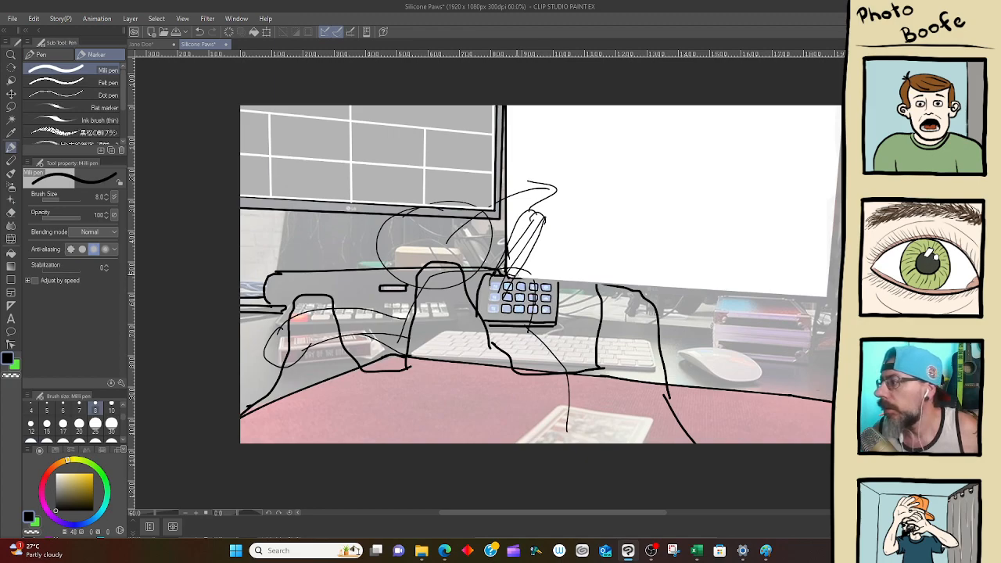
click(509, 278)
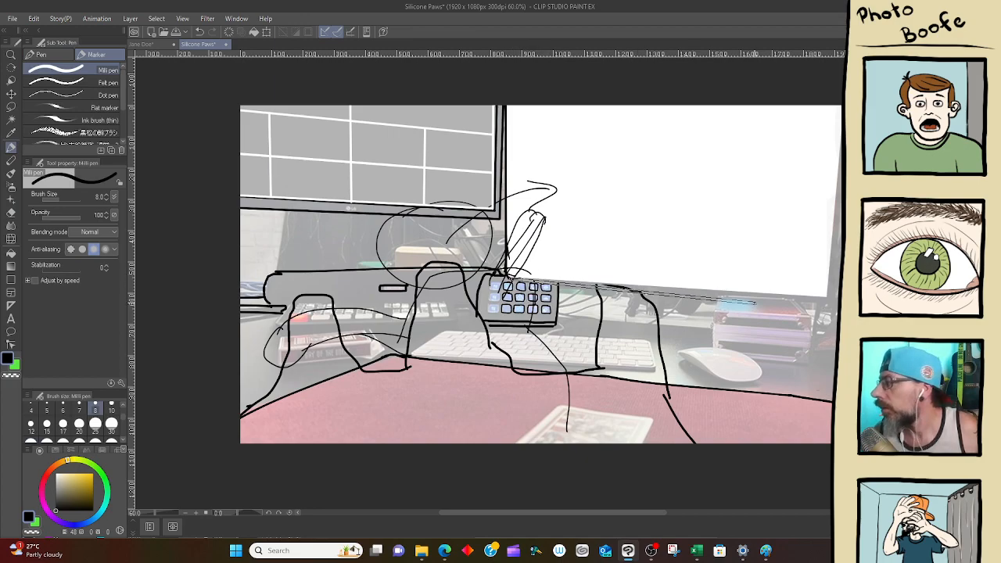
shift+click(827, 298)
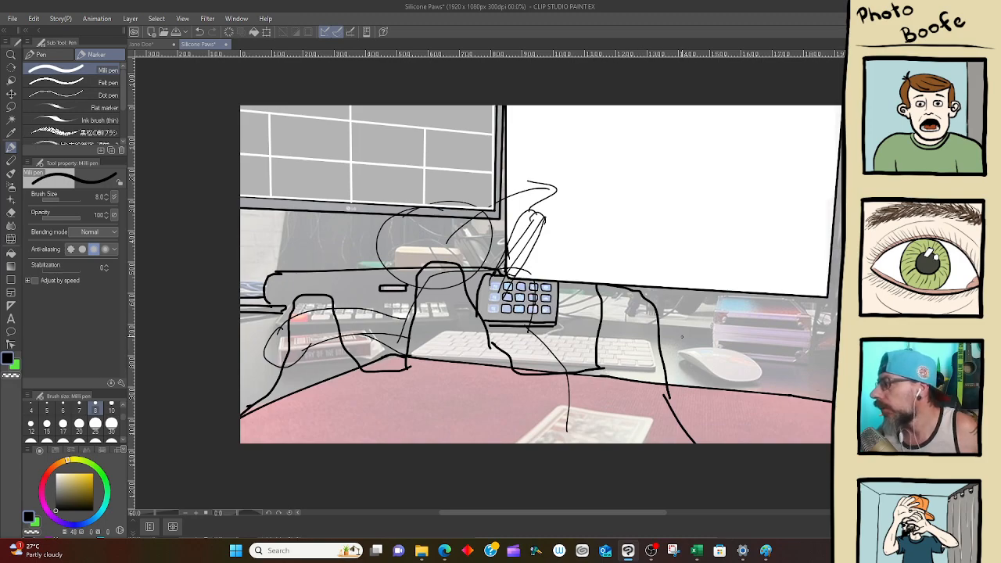
Trace the ears, head and both sides of the body of the rightmost cat in the reference photo
mouse_move(682, 338)
mouse_down()
mouse_move(506, 344)
mouse_move(567, 362)
mouse_move(571, 345)
mouse_up()
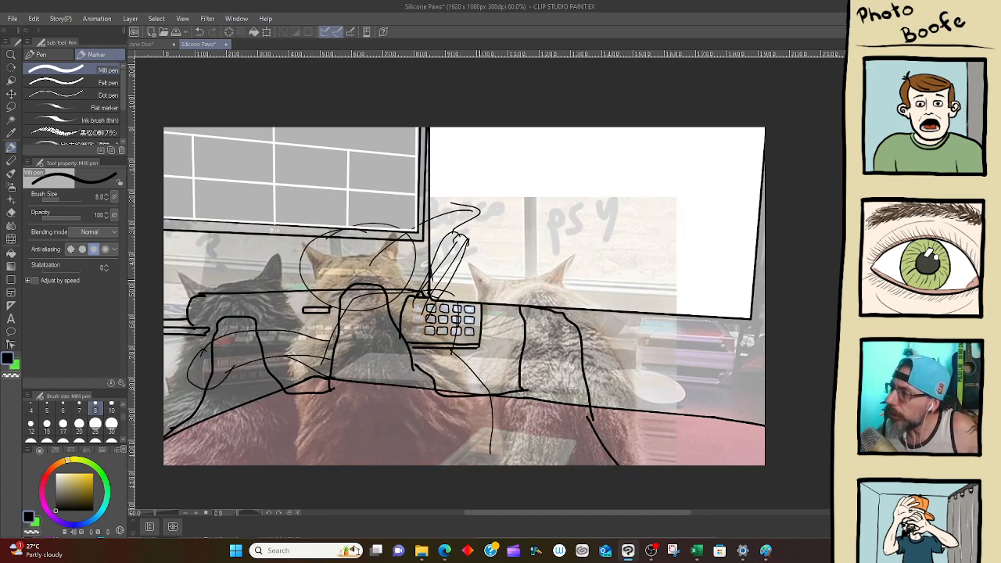
mouse_move(495, 282)
mouse_down()
mouse_move(469, 264)
mouse_move(482, 302)
mouse_move(476, 378)
mouse_up()
mouse_move(493, 280)
mouse_down()
mouse_move(576, 258)
mouse_move(562, 282)
mouse_move(598, 312)
mouse_move(637, 390)
mouse_move(658, 494)
mouse_up()
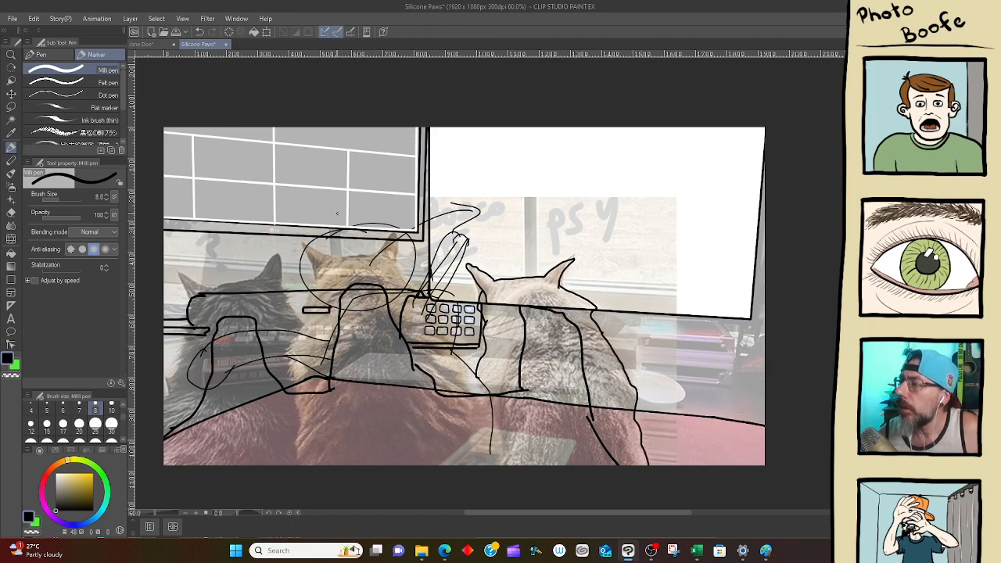
Sketch the middle cat's ears, head and body outline, undoing the first stray stroke
mouse_move(436, 333)
mouse_down()
mouse_move(397, 265)
mouse_move(395, 239)
mouse_move(359, 256)
mouse_up()
key(ctrl+z)
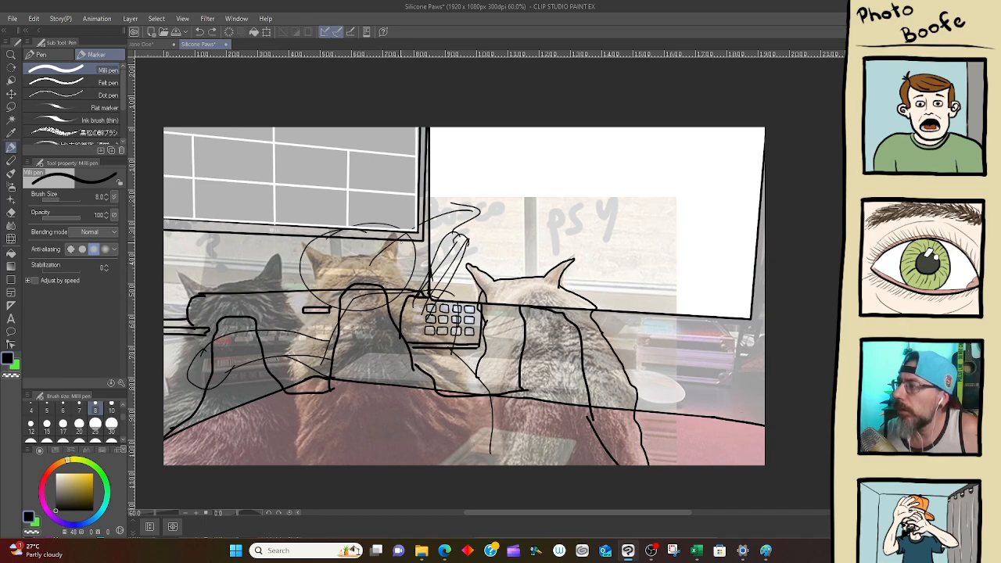
mouse_move(349, 258)
mouse_down()
mouse_move(351, 229)
mouse_move(425, 269)
mouse_move(422, 297)
mouse_move(444, 281)
mouse_move(402, 323)
mouse_up()
mouse_move(346, 252)
mouse_down()
mouse_move(323, 305)
mouse_move(335, 324)
mouse_move(295, 368)
mouse_move(306, 385)
mouse_move(294, 461)
mouse_up()
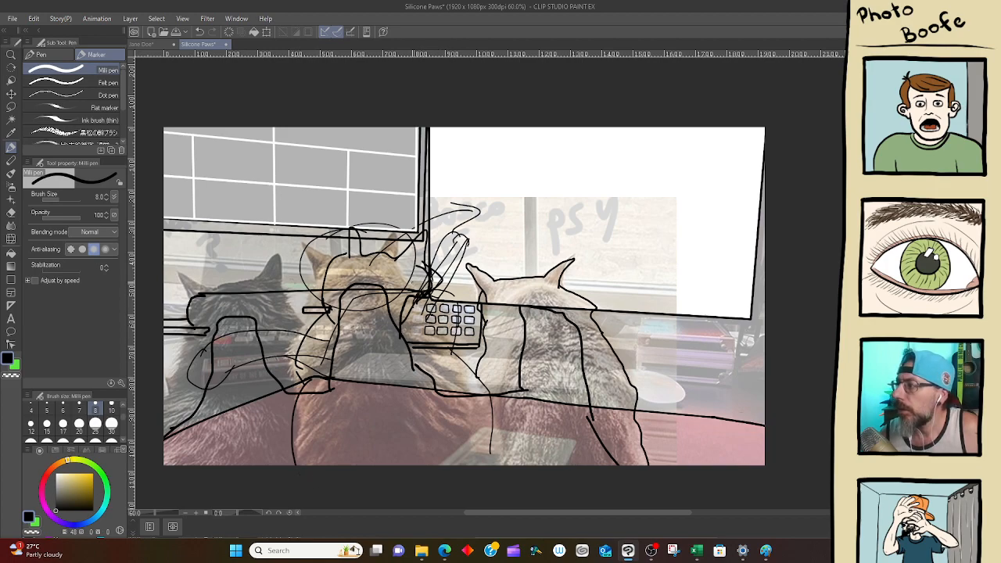
mouse_move(412, 303)
mouse_down()
mouse_move(431, 362)
mouse_move(489, 459)
mouse_up()
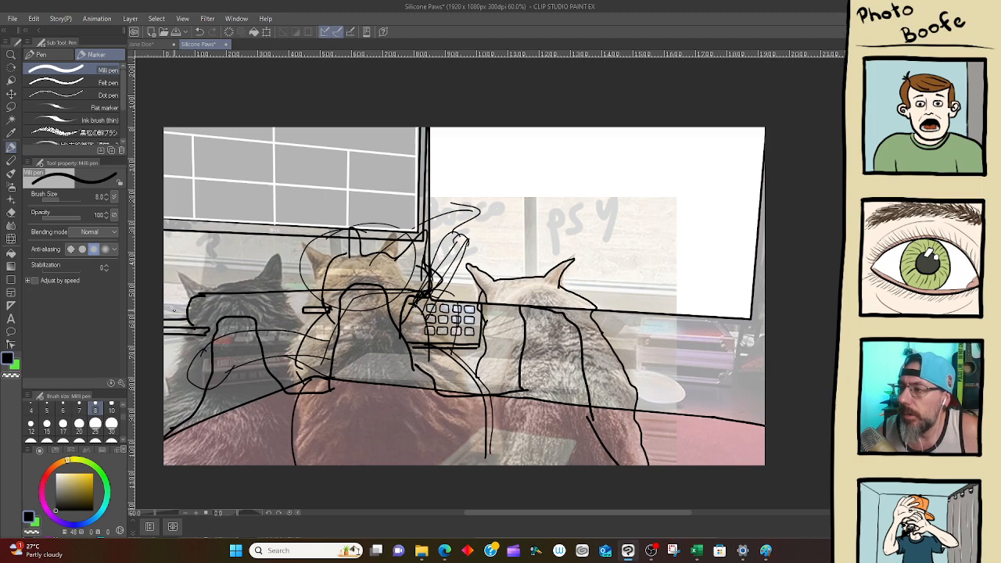
Trace the left cat's ears and jagged cheek fur, and the outer side of its body
mouse_move(180, 274)
mouse_down()
mouse_move(198, 308)
mouse_move(184, 280)
mouse_move(212, 293)
mouse_move(255, 277)
mouse_move(274, 256)
mouse_move(283, 294)
mouse_move(315, 330)
mouse_up()
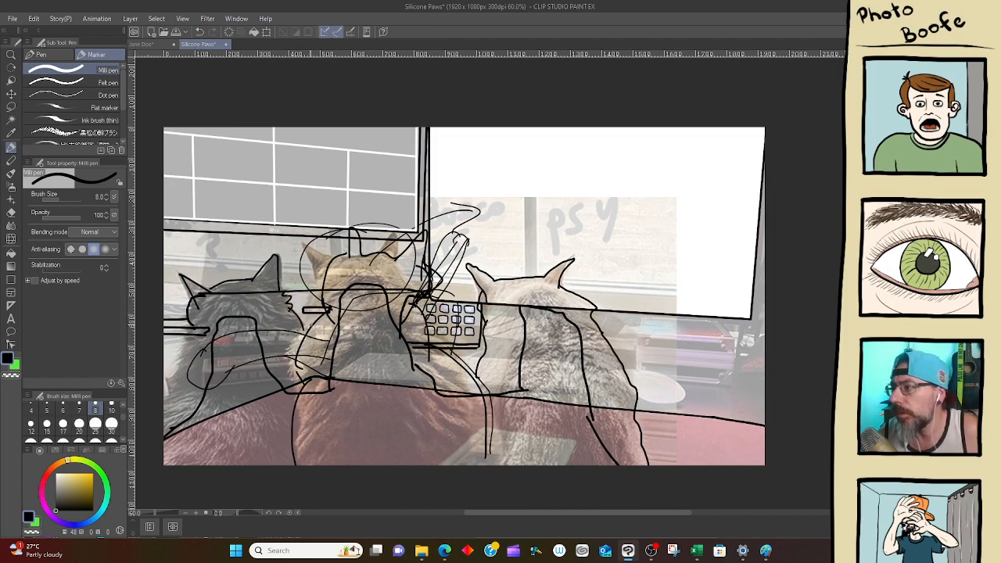
mouse_move(194, 326)
mouse_down()
mouse_move(184, 371)
mouse_move(165, 396)
mouse_up()
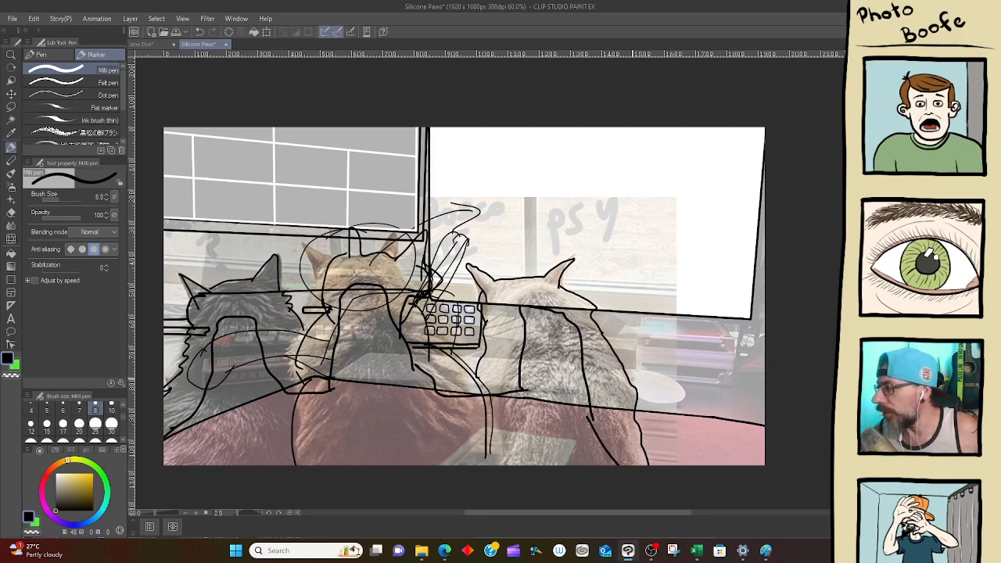
Trace the white oval dish beside the rightmost cat and the outline of the purple box behind it, including its slanted upper corner
mouse_move(623, 368)
mouse_down()
mouse_move(683, 394)
mouse_move(675, 406)
mouse_move(645, 405)
mouse_move(636, 394)
mouse_move(685, 389)
mouse_up()
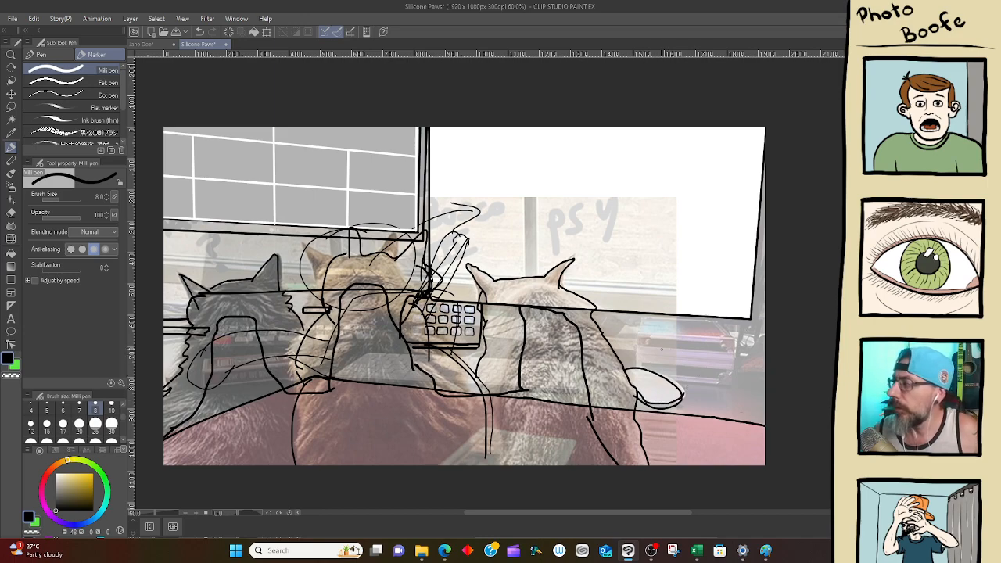
mouse_move(640, 337)
mouse_down()
mouse_move(638, 368)
mouse_move(789, 353)
mouse_up()
drag(726, 357, 608, 355)
mouse_move(406, 297)
mouse_down()
mouse_move(417, 246)
mouse_move(428, 241)
mouse_move(668, 251)
mouse_move(725, 339)
mouse_move(713, 465)
mouse_up()
shift+click(510, 454)
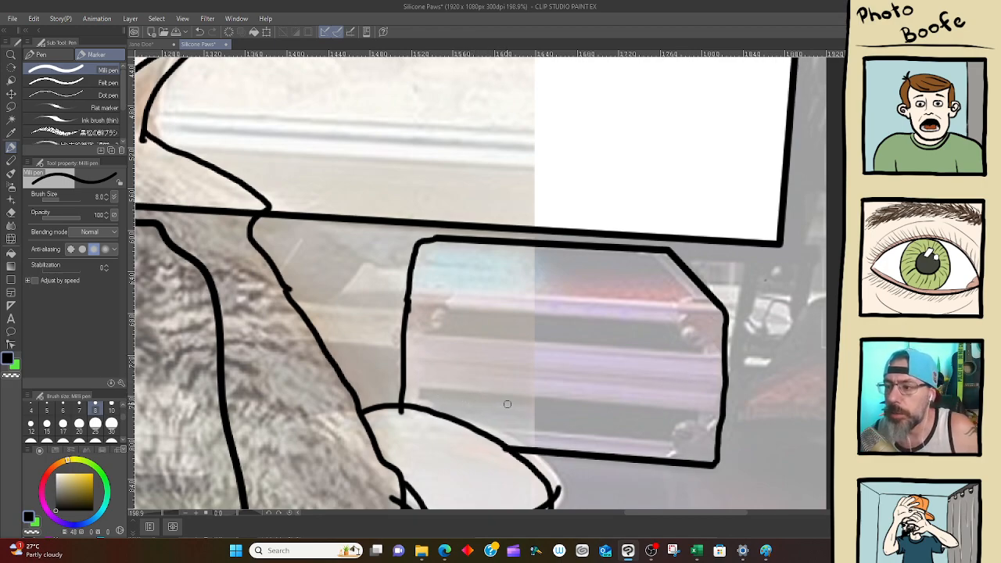
Reduce the brush size to 6 and trace the box's two upper corner brackets and the straight inner outline of its upper section
key(bracketleft)
key(bracketleft)
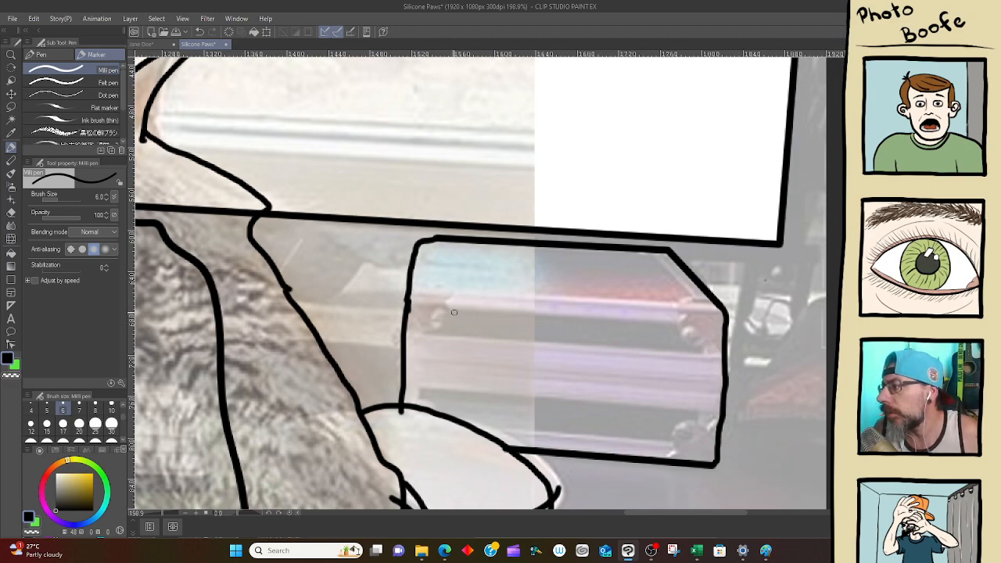
mouse_move(409, 339)
mouse_down()
mouse_move(430, 329)
mouse_move(452, 295)
mouse_move(413, 278)
mouse_move(435, 289)
mouse_move(430, 317)
mouse_up()
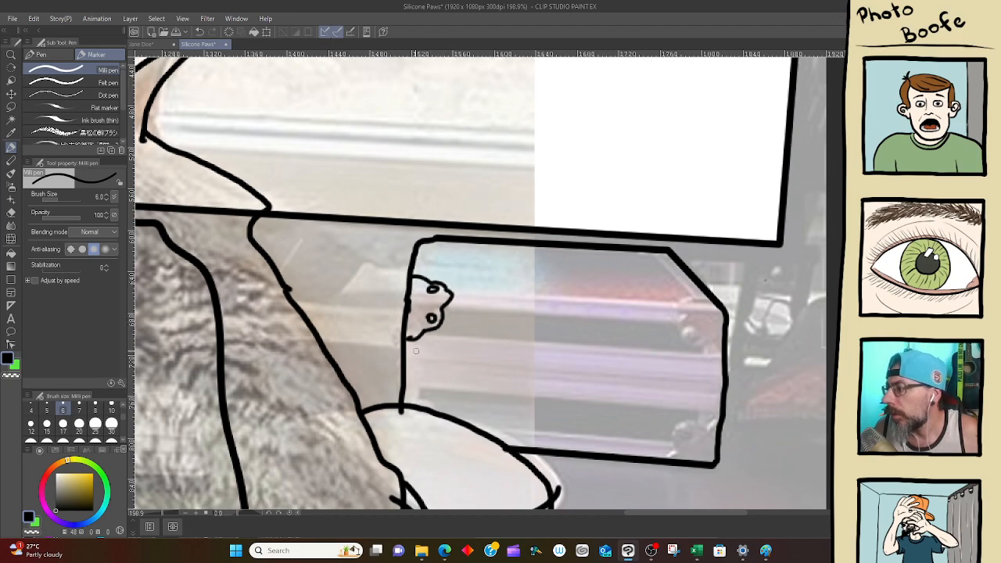
click(429, 335)
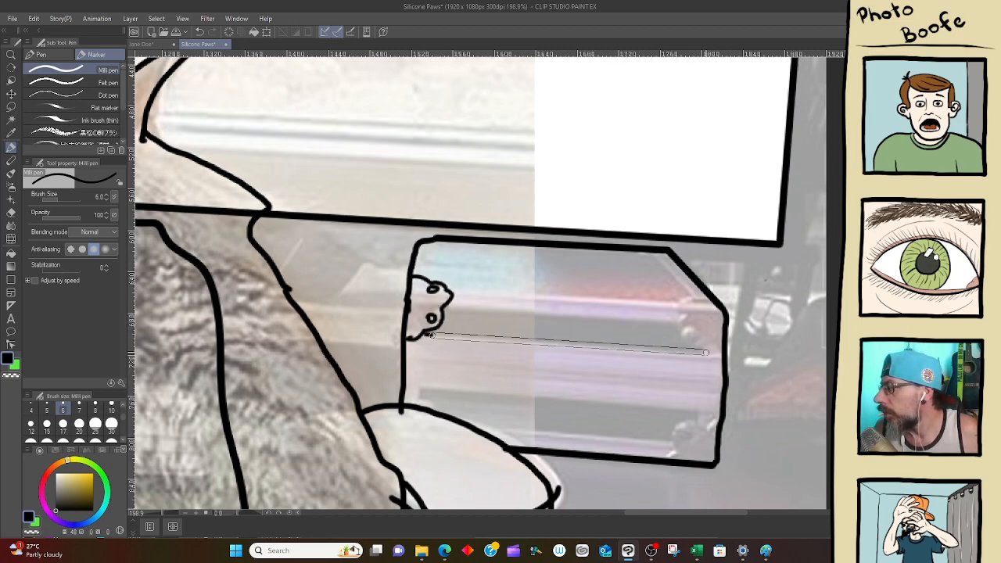
shift+click(701, 354)
mouse_move(701, 353)
mouse_down()
mouse_move(679, 332)
mouse_move(679, 310)
mouse_move(691, 300)
mouse_up()
shift+click(655, 257)
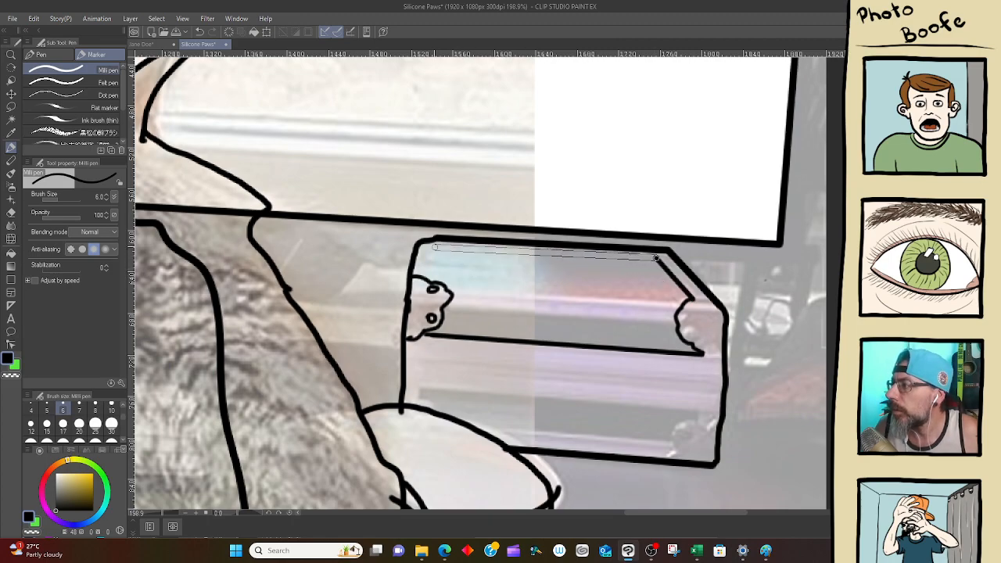
shift+click(432, 247)
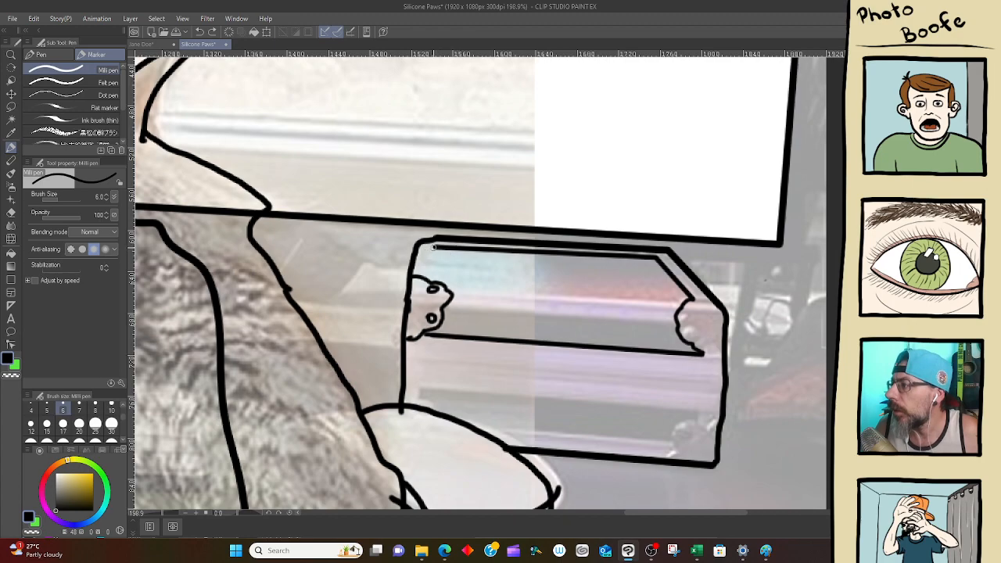
shift+click(417, 279)
Draw two straight lines across the box between its upper brackets, and add the small details and lower edge of the right bracket
click(451, 293)
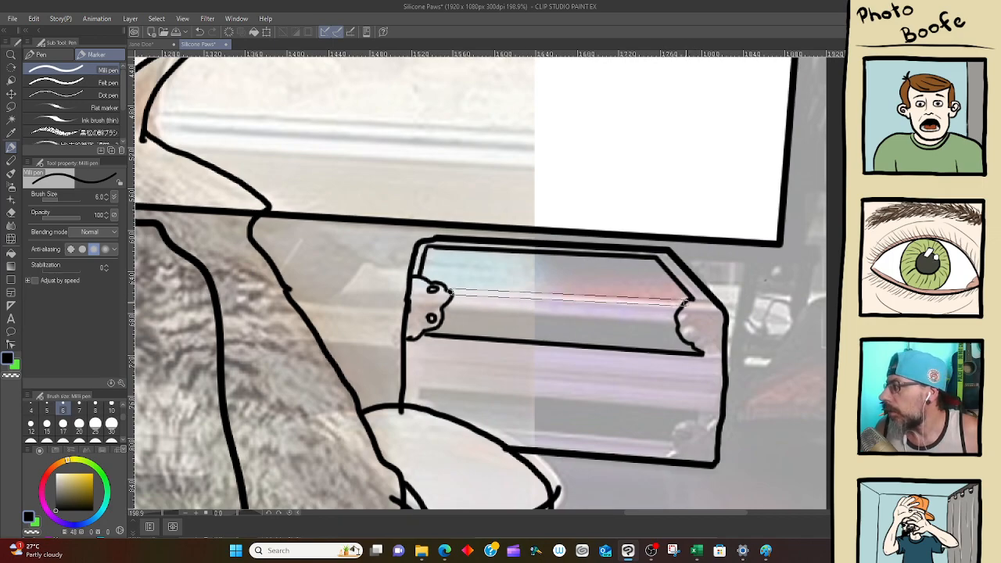
shift+click(687, 304)
key(ctrl+z)
click(449, 289)
shift+click(687, 299)
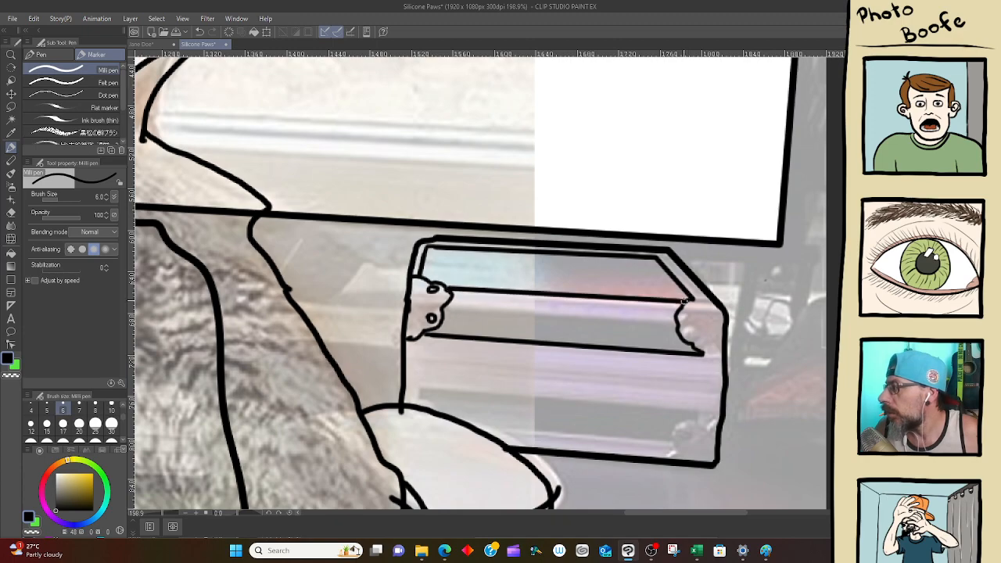
click(445, 311)
shift+click(678, 325)
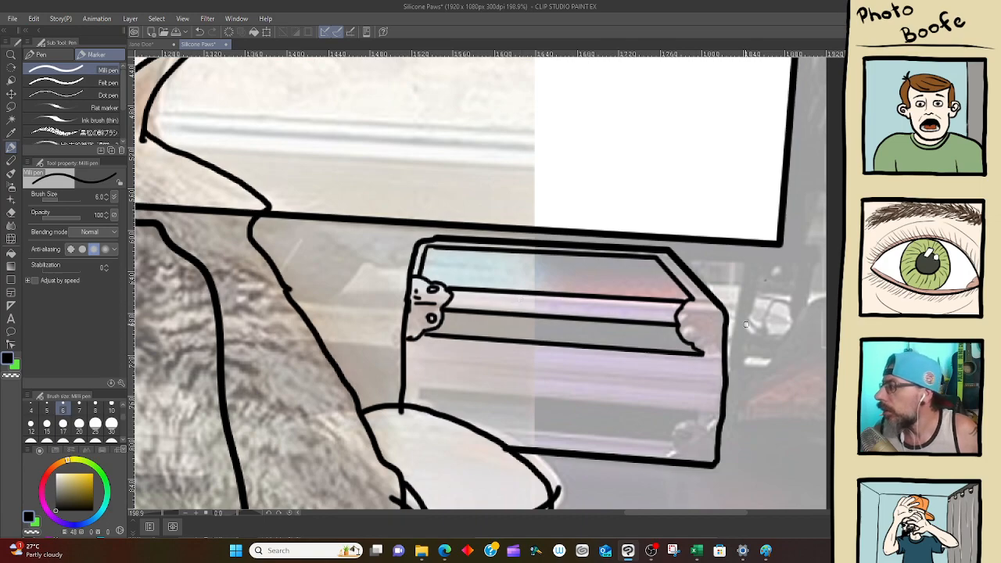
mouse_move(699, 315)
mouse_down()
mouse_move(716, 324)
mouse_move(686, 331)
mouse_up()
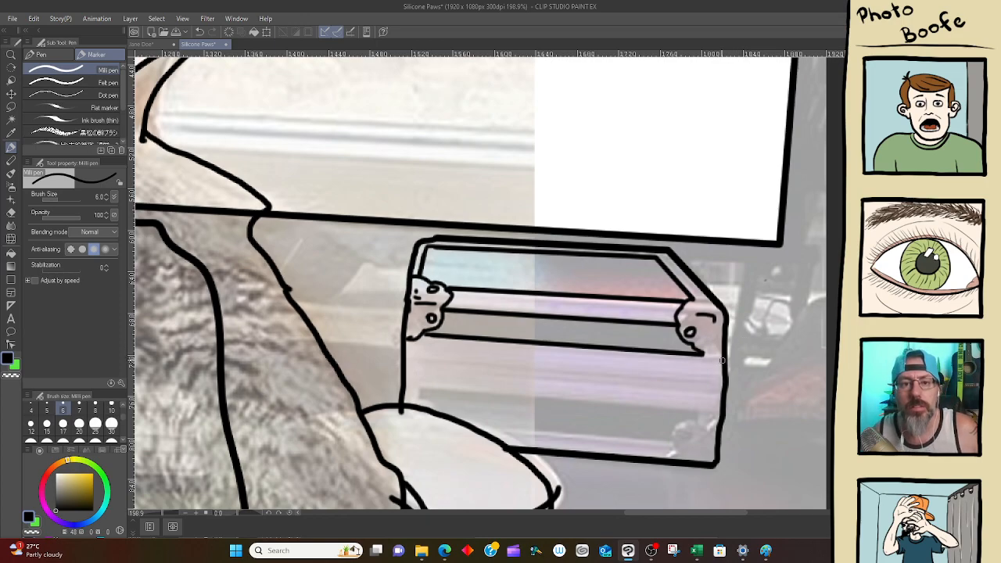
drag(704, 355, 720, 356)
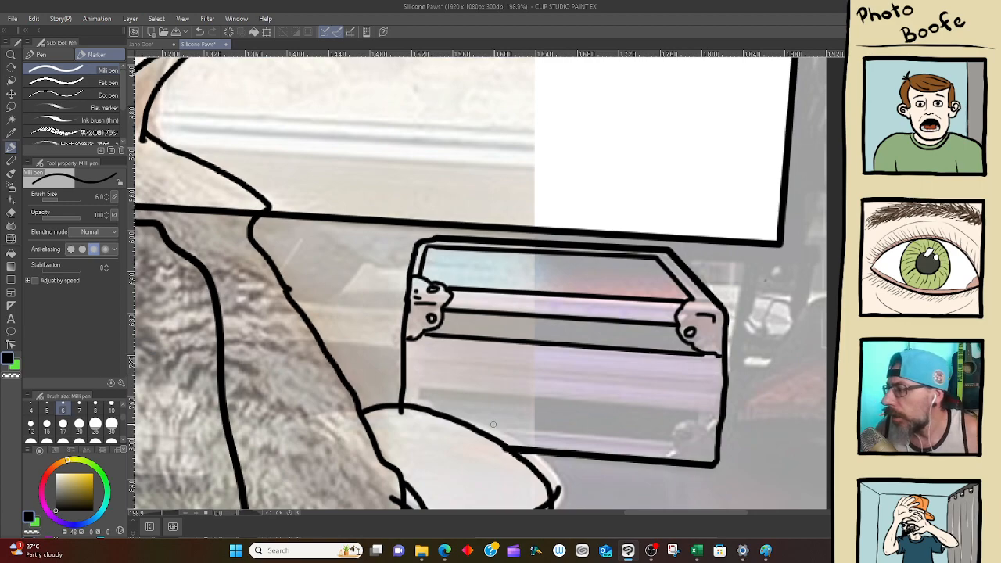
Draw a straight line across the middle of the box and trace the recessed lower slot with its right corner bracket
mouse_move(406, 362)
mouse_down()
mouse_move(721, 382)
mouse_move(406, 361)
mouse_up()
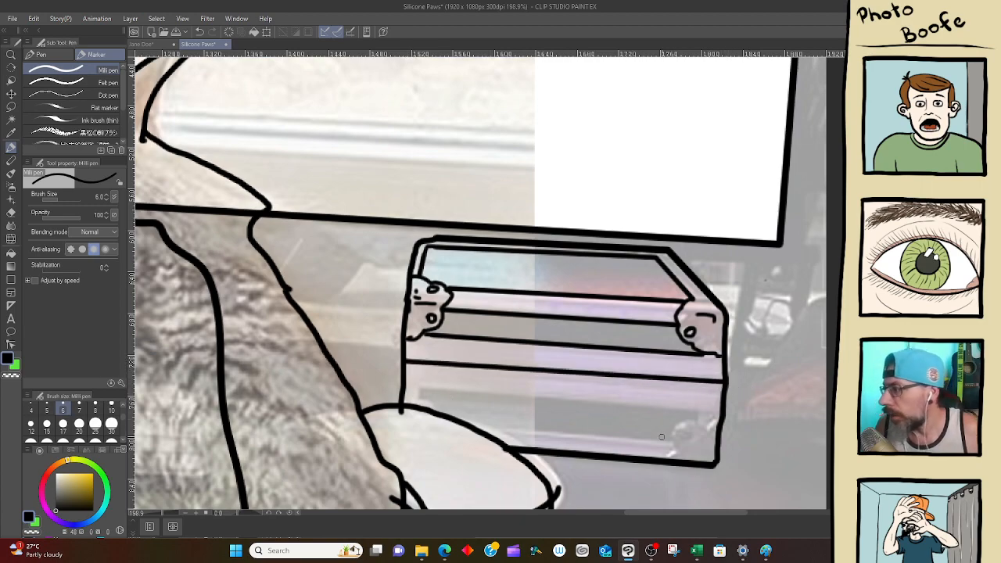
key(ctrl+z)
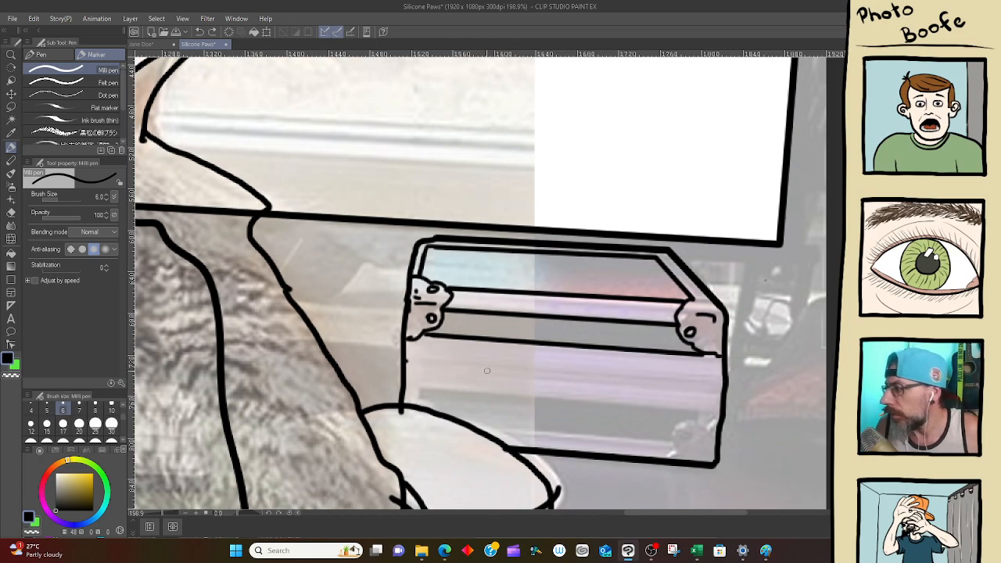
drag(406, 362, 720, 385)
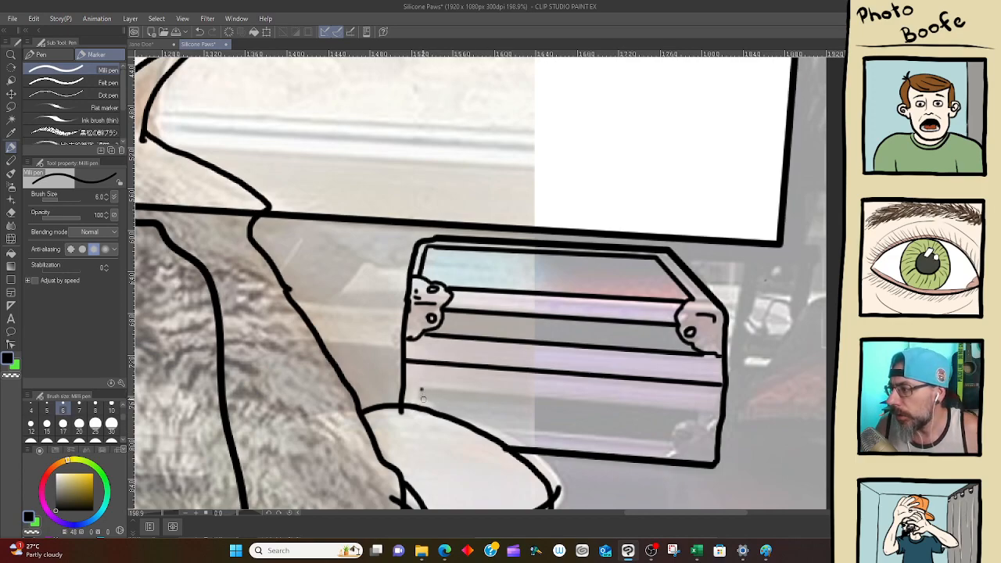
mouse_move(422, 390)
mouse_down()
mouse_move(673, 400)
mouse_move(722, 411)
mouse_move(680, 421)
mouse_move(664, 457)
mouse_up()
mouse_move(692, 427)
mouse_down()
mouse_move(720, 421)
mouse_move(683, 439)
mouse_move(686, 431)
mouse_up()
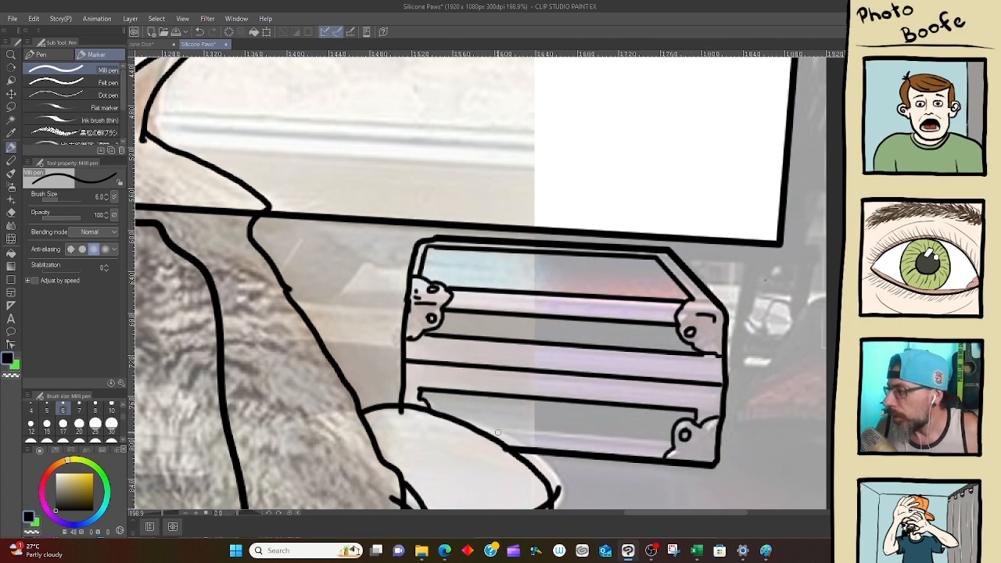
drag(472, 427, 672, 443)
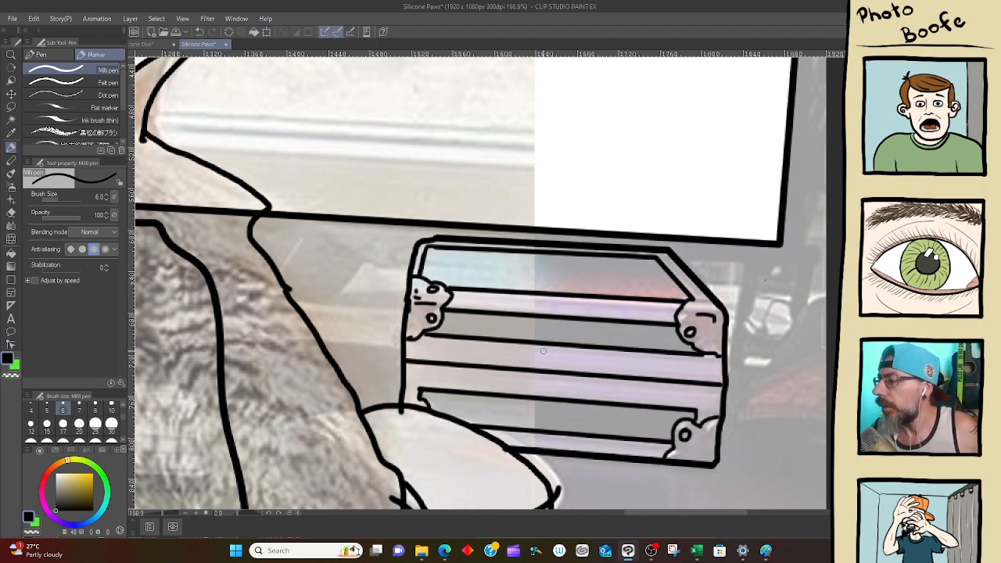
Trace the small lower-left bracket of the box and add short detail marks inside the other corner brackets
drag(397, 393, 417, 401)
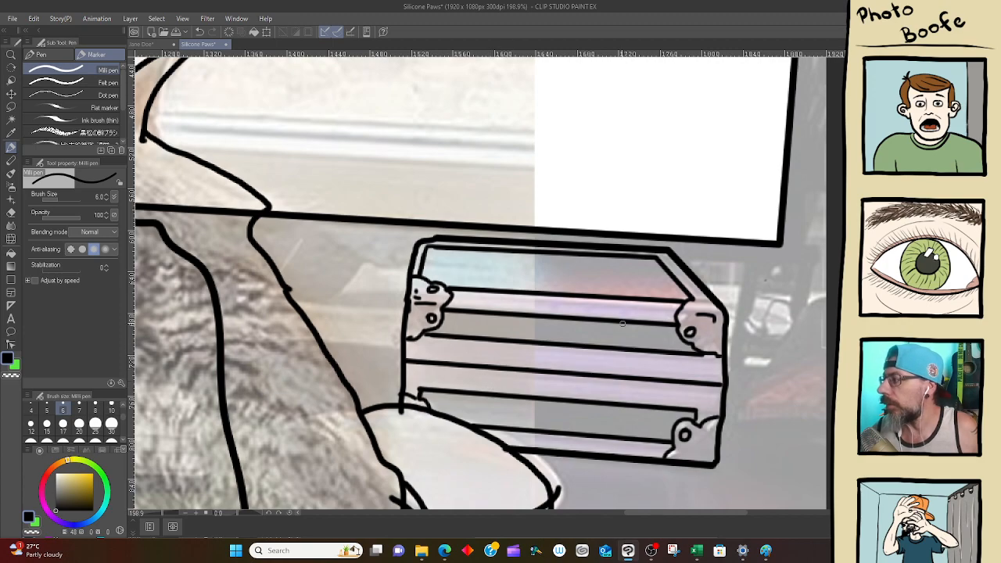
mouse_move(691, 309)
mouse_down()
mouse_move(718, 311)
mouse_move(711, 326)
mouse_up()
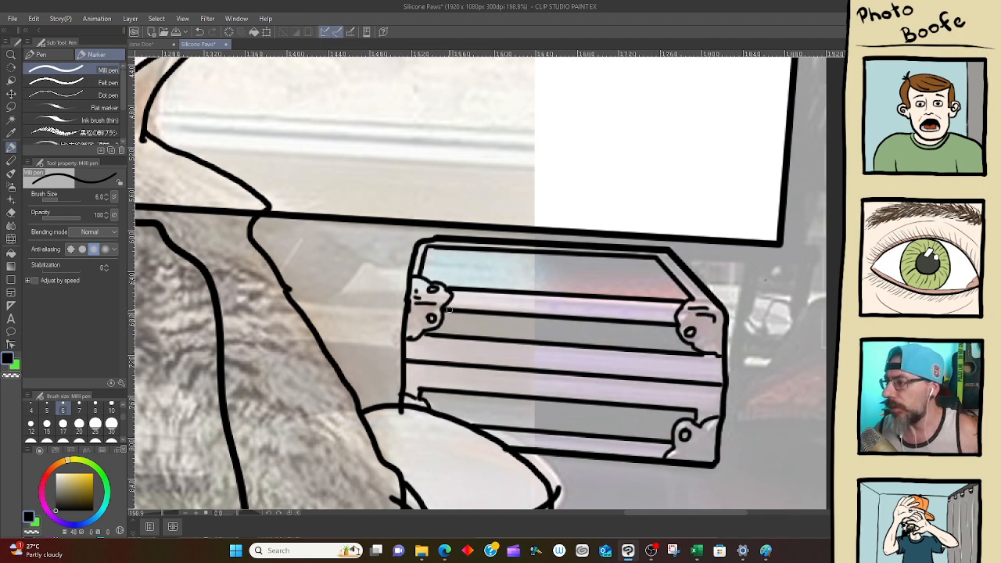
drag(416, 319, 416, 320)
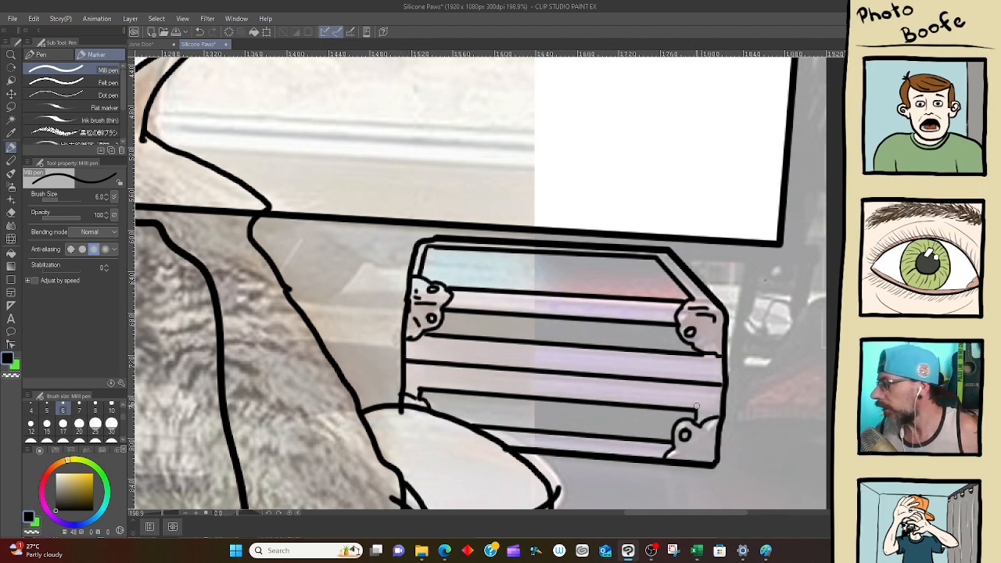
drag(703, 436, 684, 455)
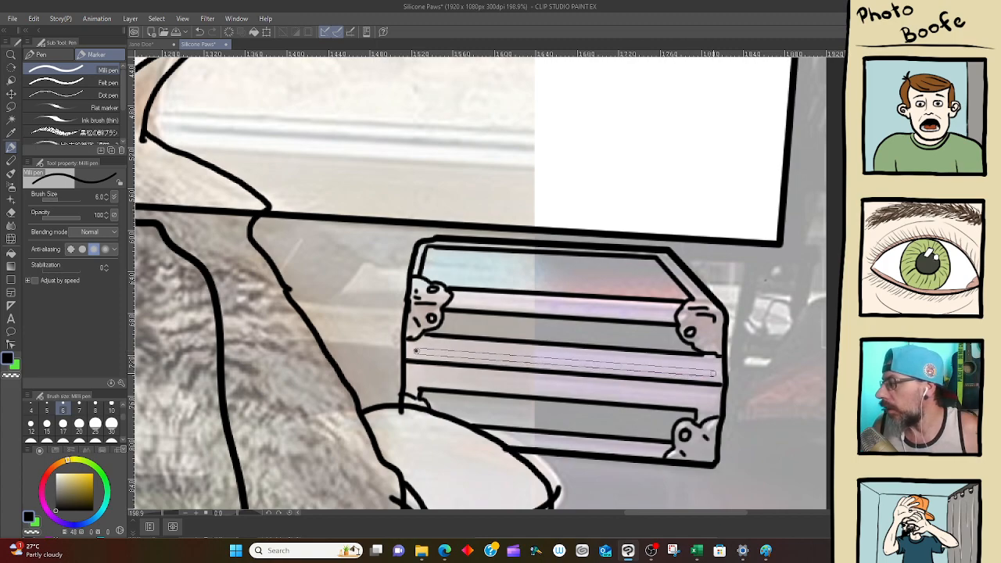
Add four straight parallel groove lines across the middle of the box, two above and two below its centre line
shift+click(713, 374)
click(427, 343)
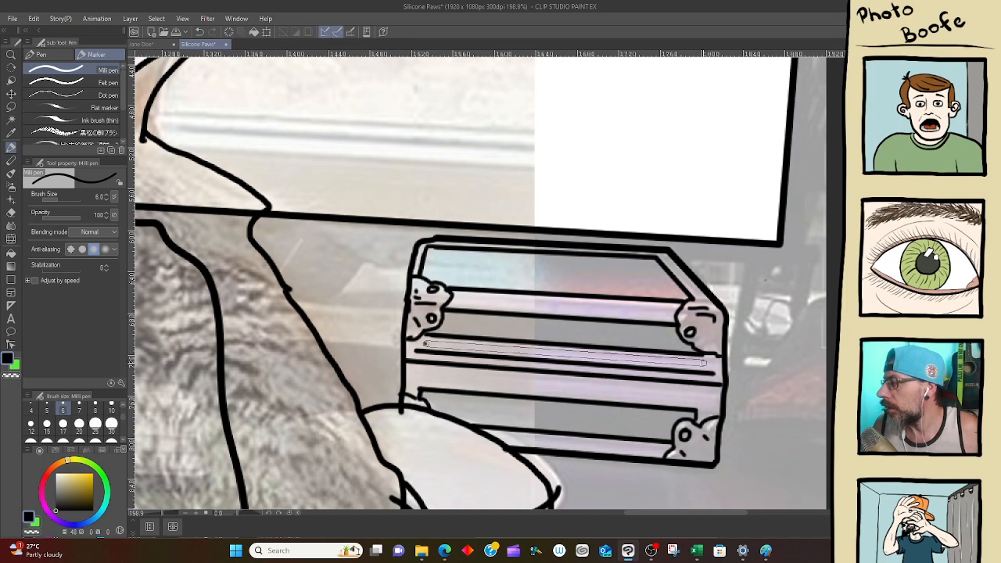
shift+click(704, 362)
click(417, 373)
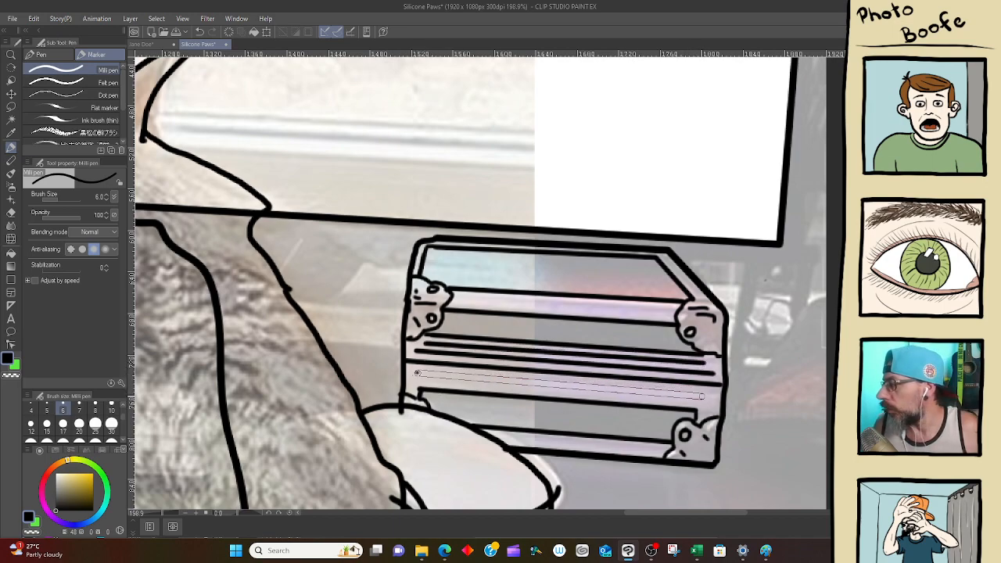
shift+click(708, 396)
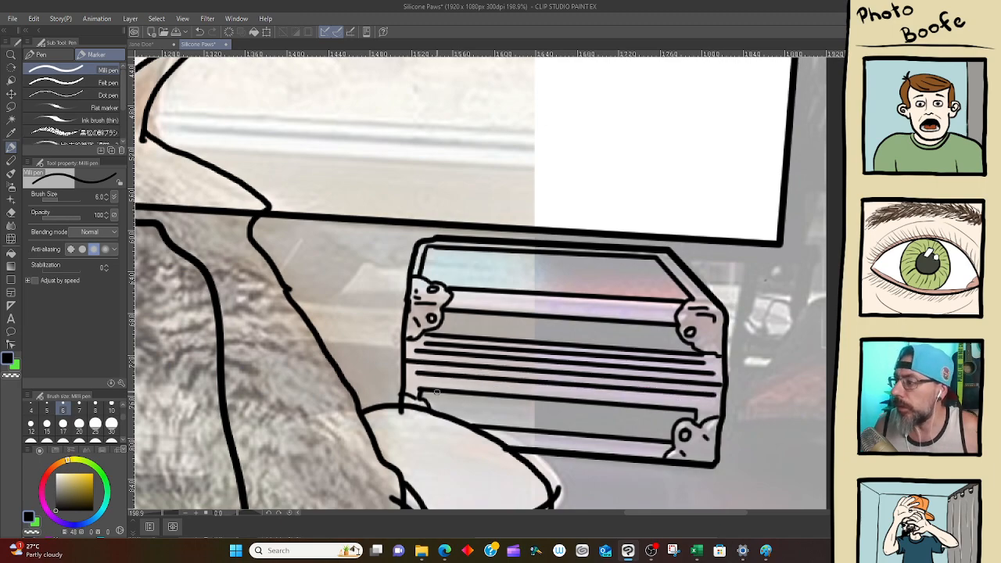
click(426, 382)
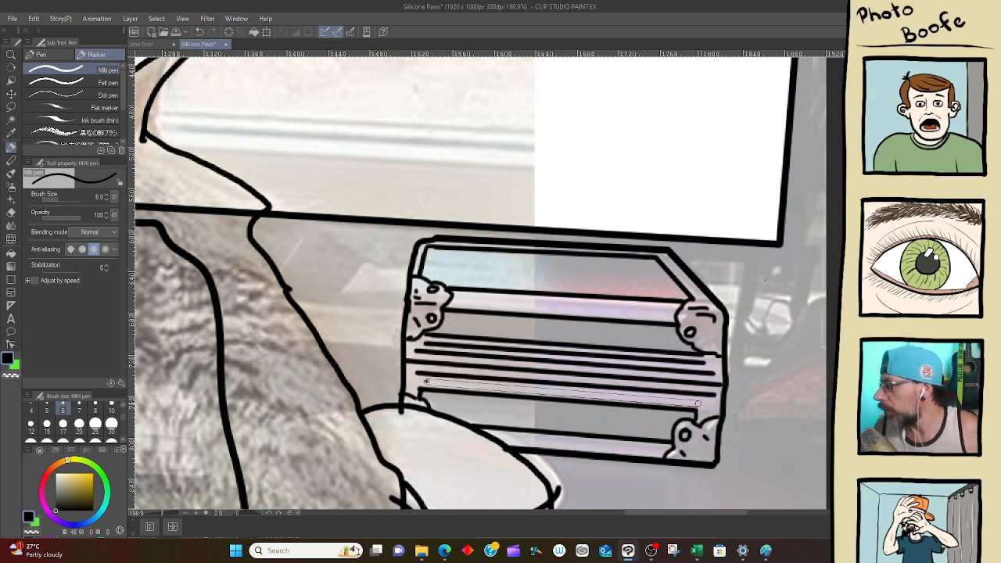
shift+click(704, 400)
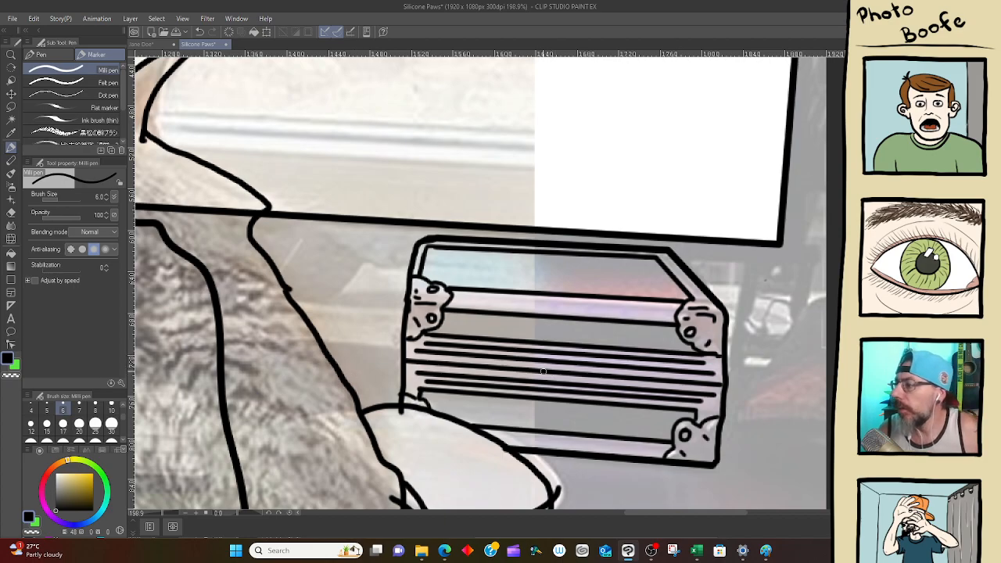
Erase the overshooting stroke ends at both sides of the dish's rim with the Hard eraser
mouse_move(576, 370)
mouse_down()
mouse_move(482, 297)
mouse_move(512, 232)
mouse_move(491, 223)
mouse_move(414, 257)
mouse_up()
key(e)
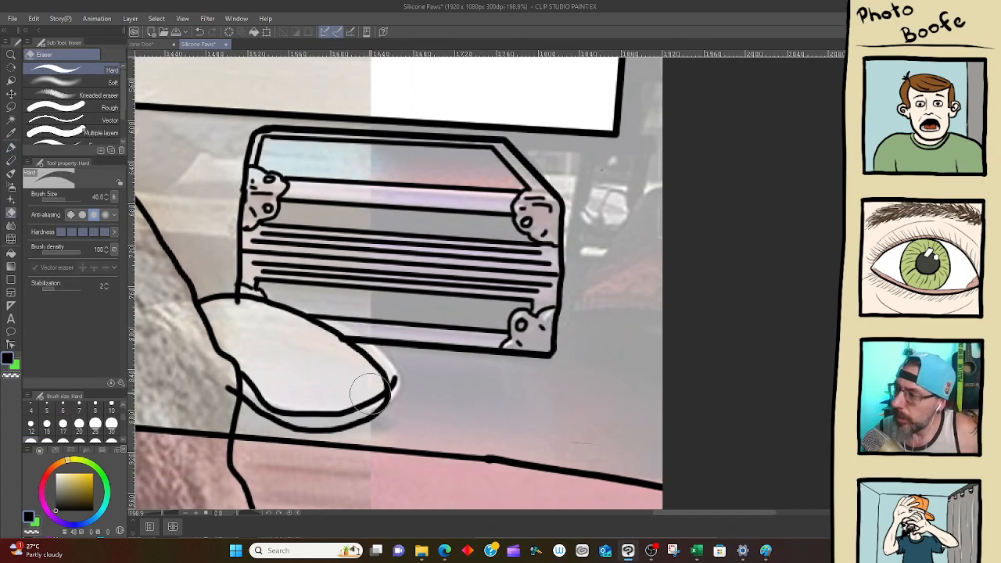
drag(401, 393, 399, 392)
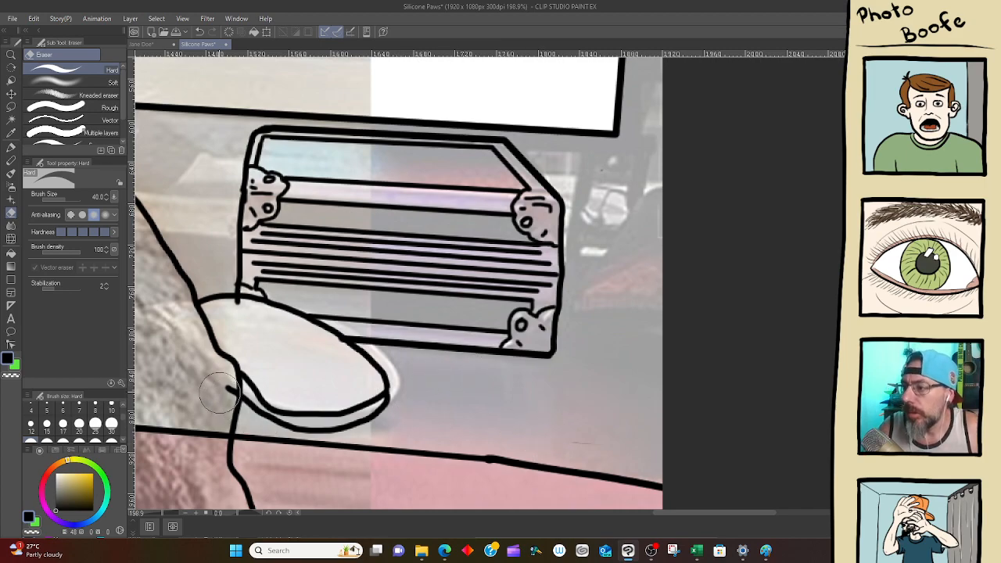
drag(223, 390, 227, 390)
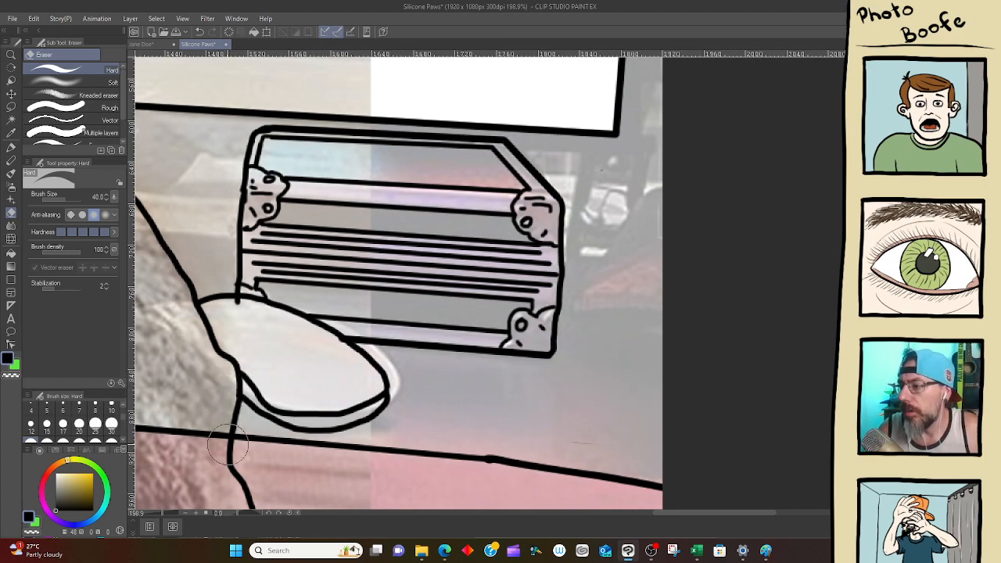
Draw straight Milli pen lines for the outer edges of the white monitor's bezel along its bottom and right side, skipping the box
scroll(474, 361, up, 3)
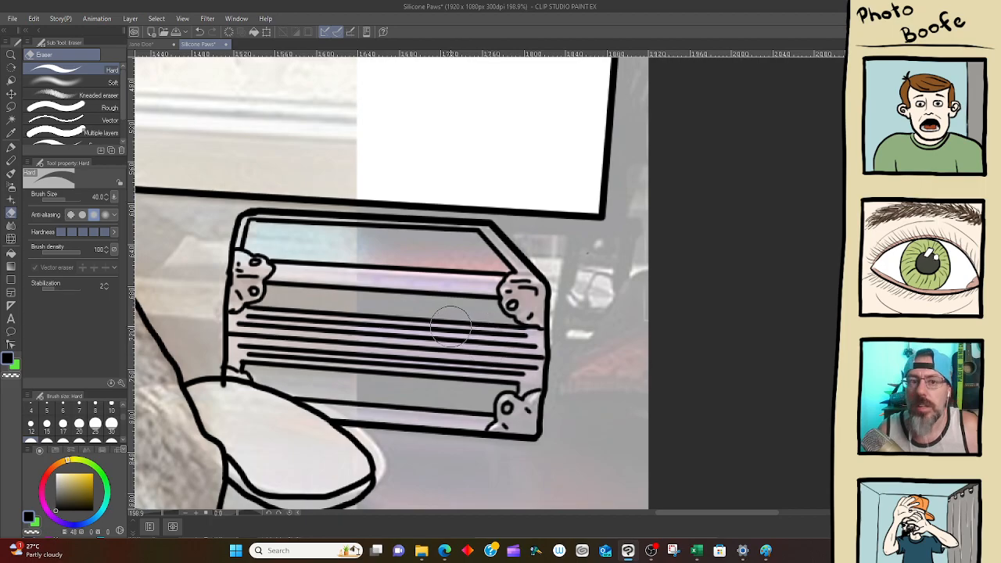
mouse_move(477, 297)
mouse_down()
mouse_move(478, 365)
mouse_move(388, 353)
mouse_up()
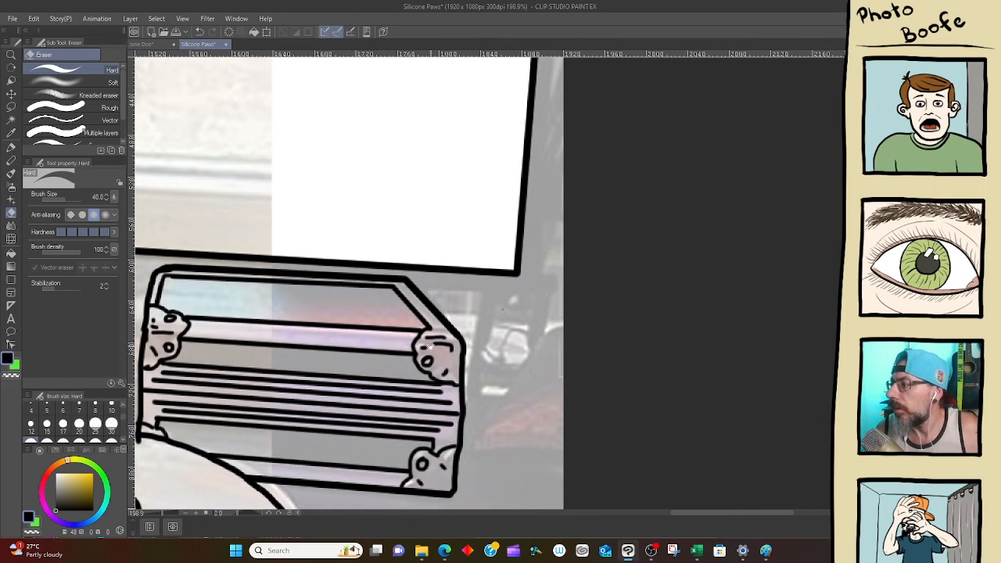
mouse_move(421, 399)
mouse_down()
mouse_move(548, 331)
mouse_move(666, 358)
mouse_move(700, 381)
mouse_up()
key(p)
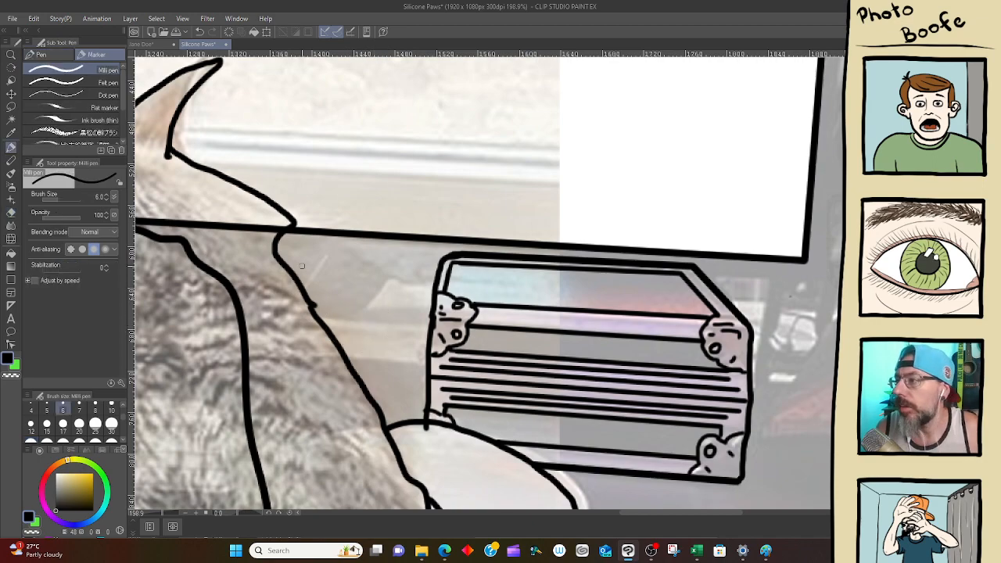
click(275, 246)
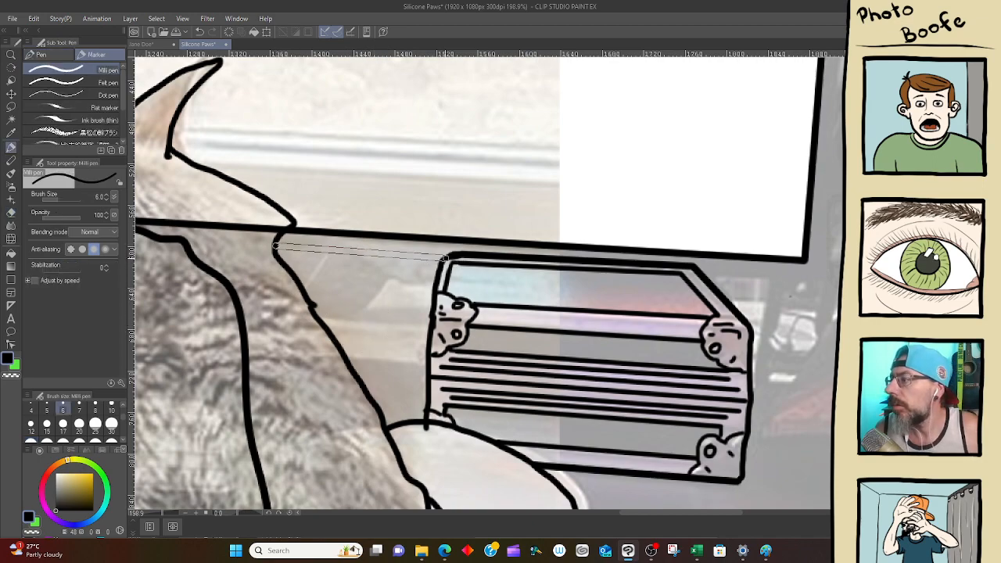
shift+click(450, 255)
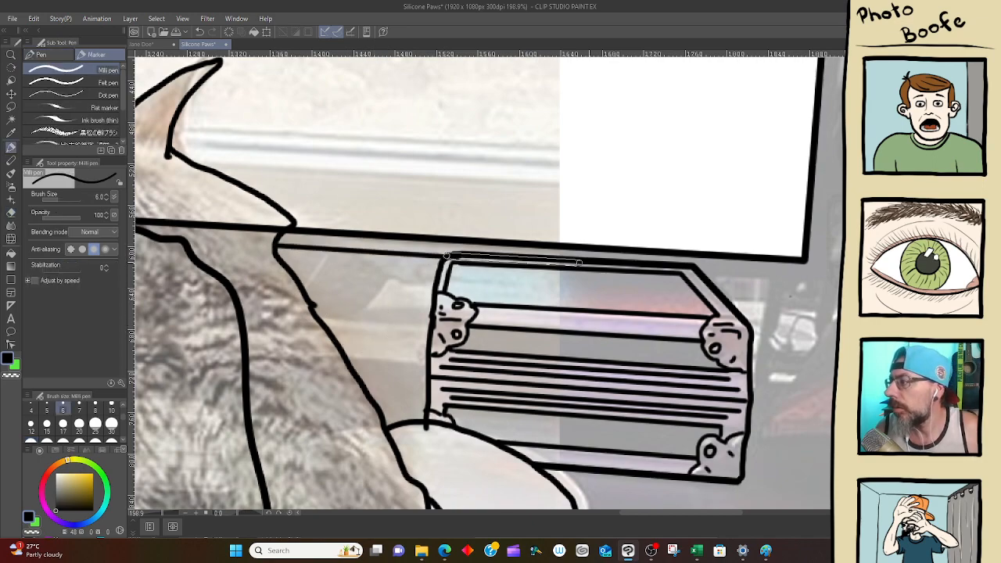
click(702, 271)
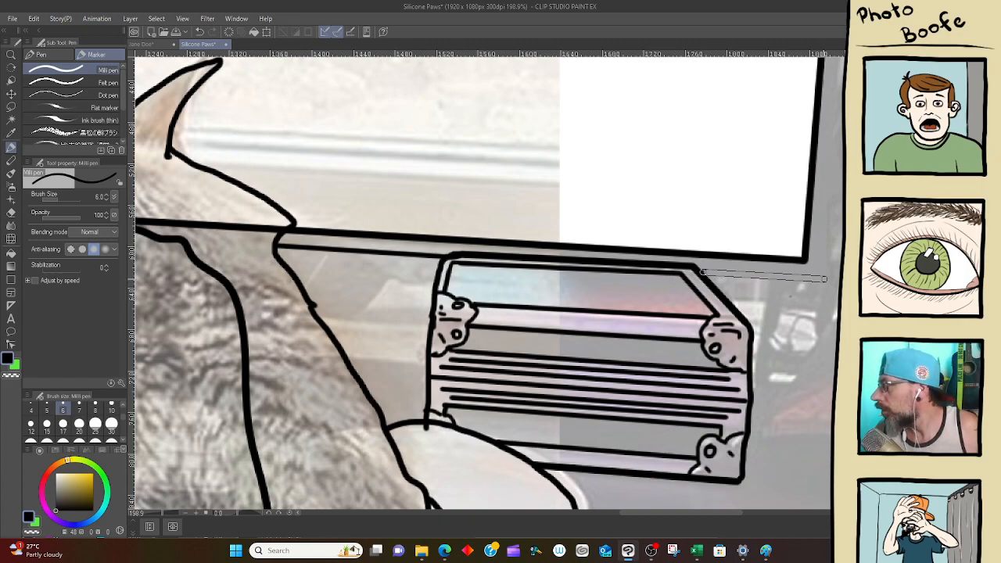
shift+click(823, 278)
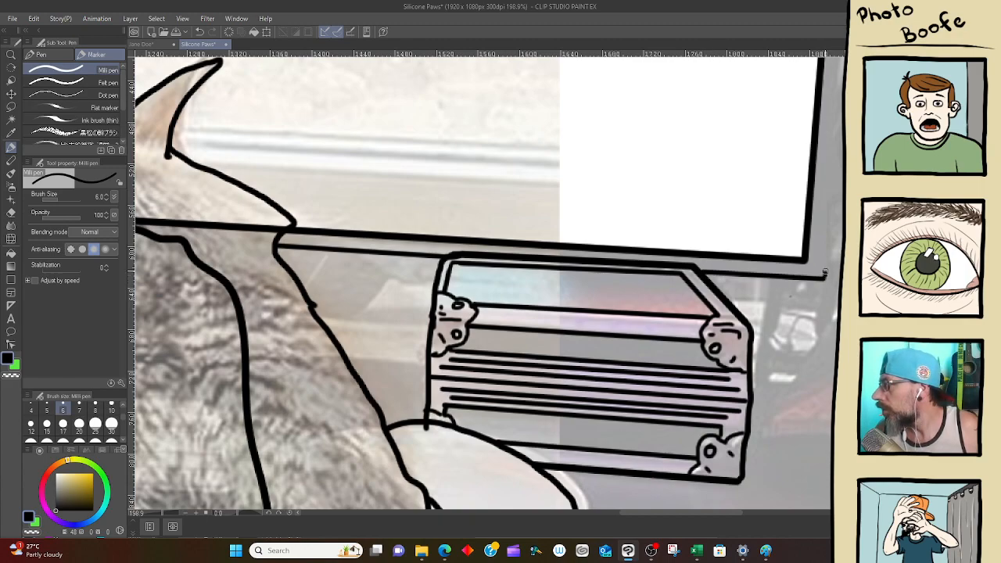
drag(783, 212, 658, 443)
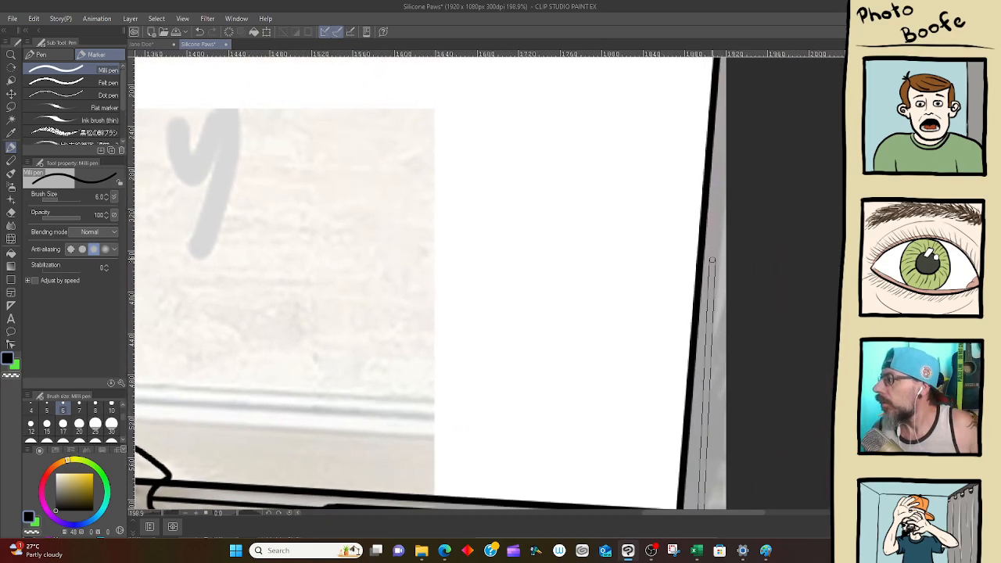
drag(618, 386, 698, 180)
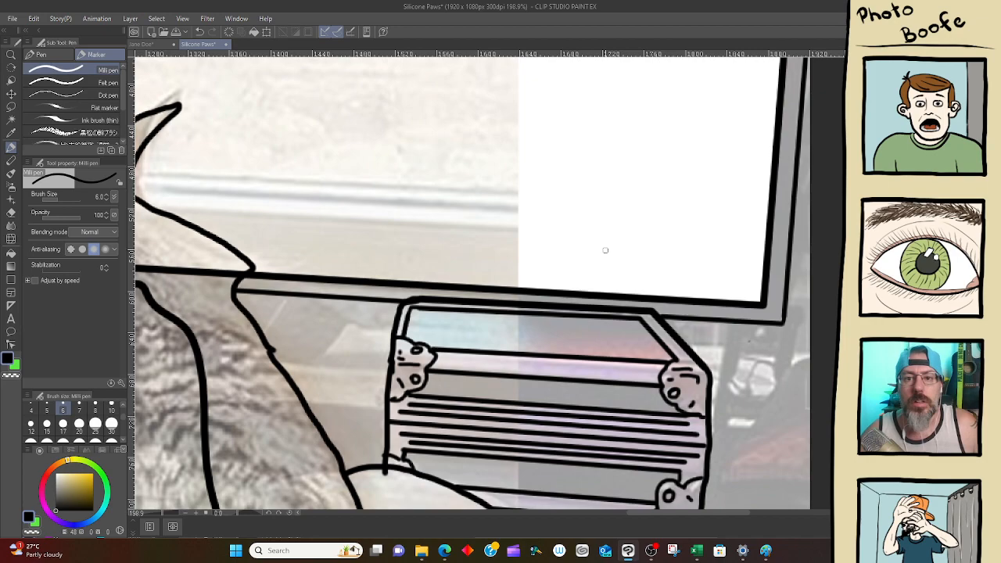
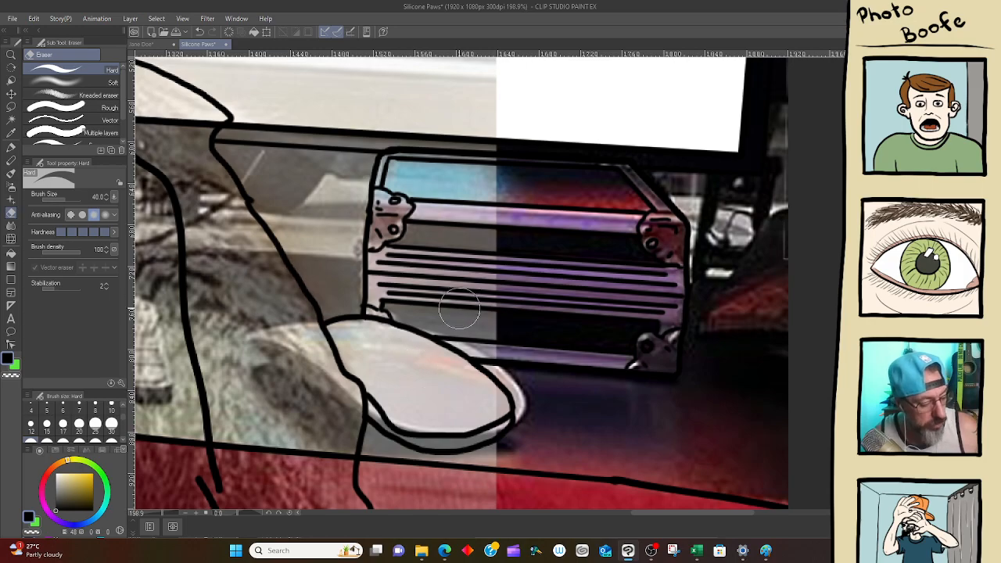
Erase the rough inner arm lines on the white cat's body and undo the last erasure above the middle cat's head
key(ctrl+space)
mouse_move(492, 354)
mouse_down()
mouse_move(456, 355)
mouse_move(457, 364)
mouse_up()
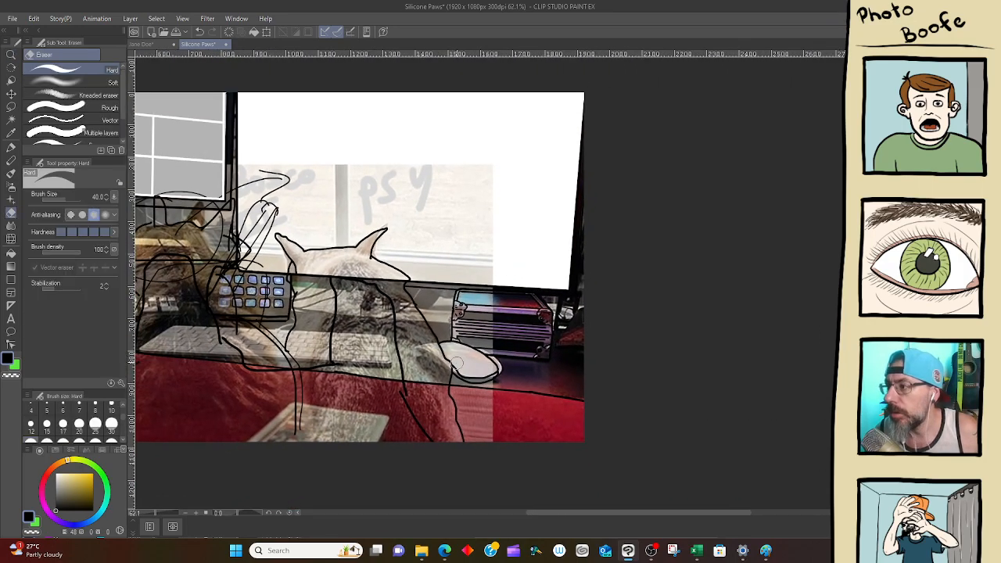
mouse_move(338, 291)
mouse_down()
mouse_move(404, 262)
mouse_move(545, 314)
mouse_up()
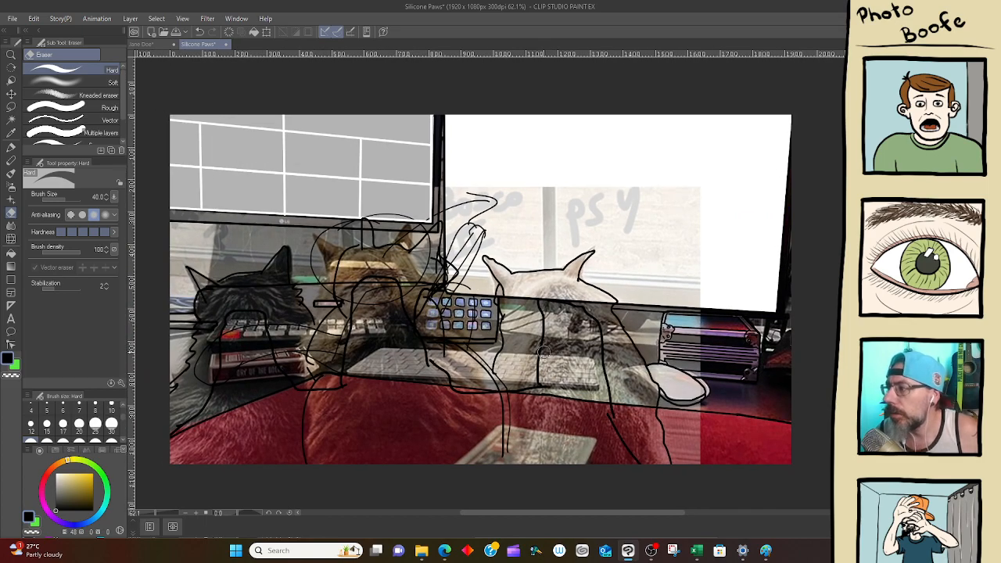
click(637, 461)
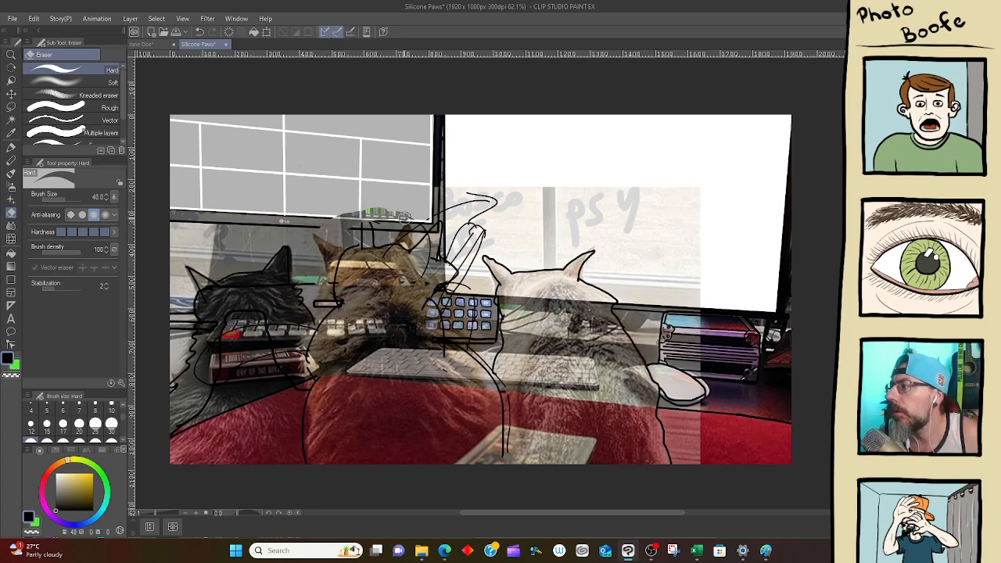
key(ctrl+z)
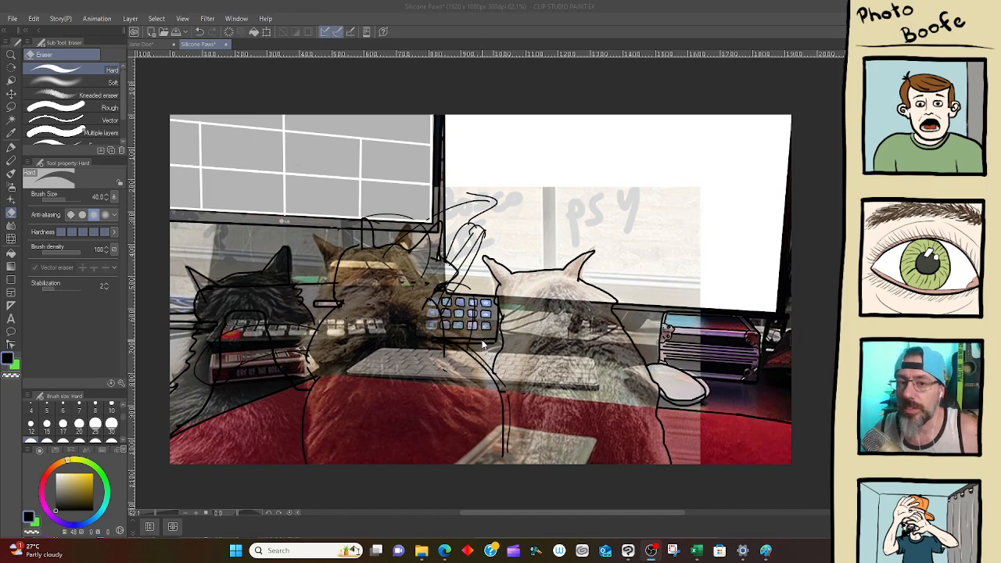
Look at the antlered character in the other open drawing, and switch to the browser's Instagram profile to view the Pikacard and playing-card photo posts
click(153, 44)
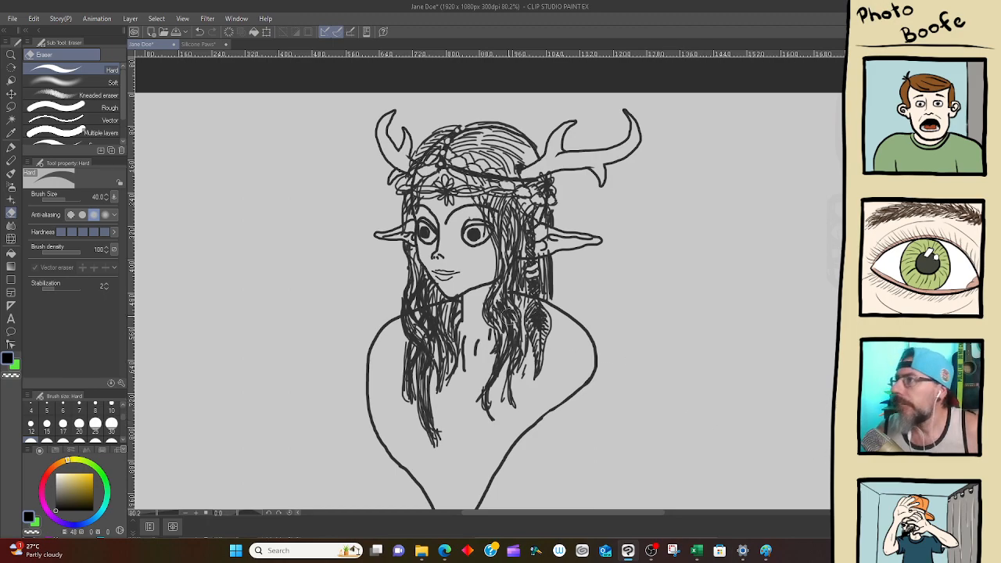
click(195, 45)
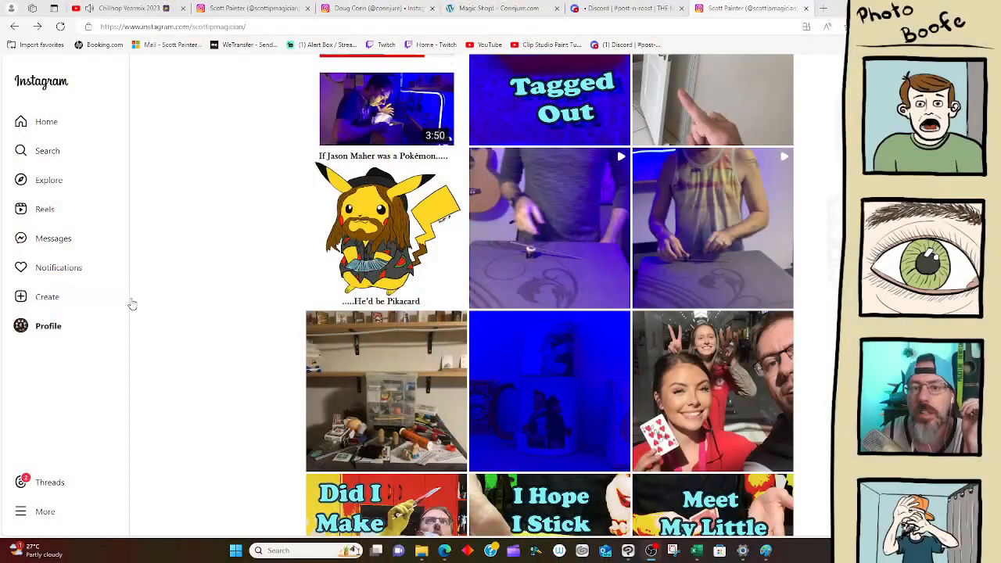
click(364, 233)
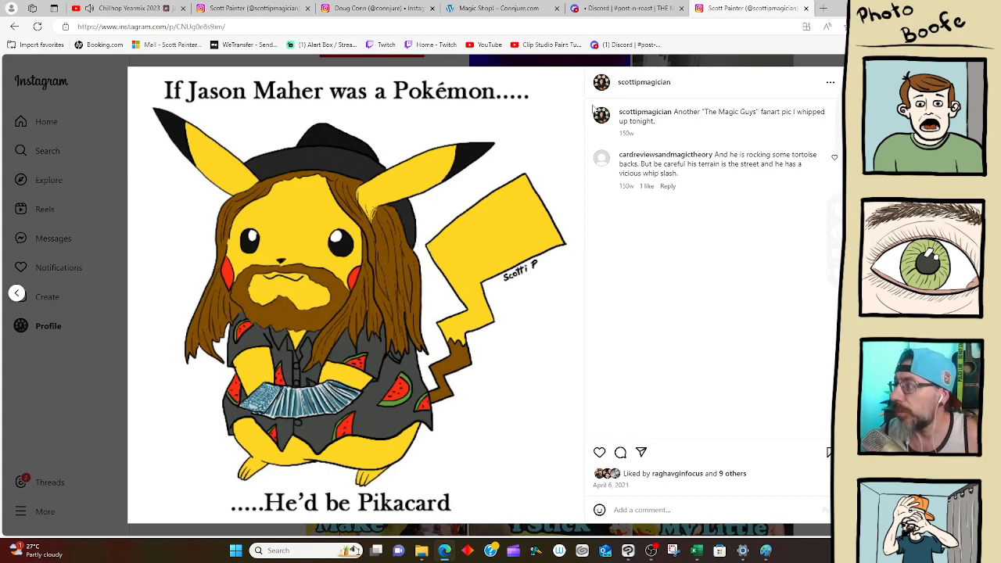
key(Escape)
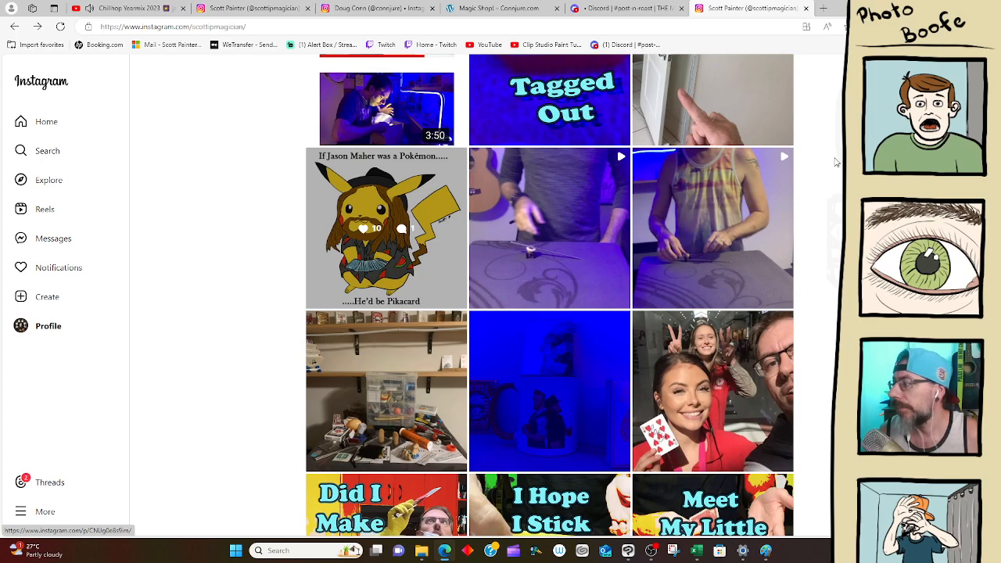
click(707, 372)
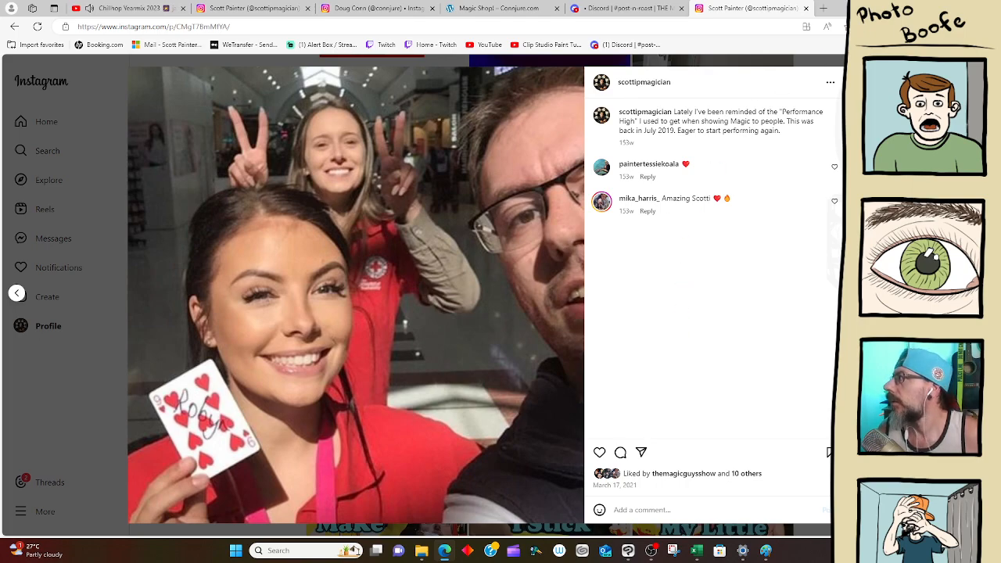
key(Escape)
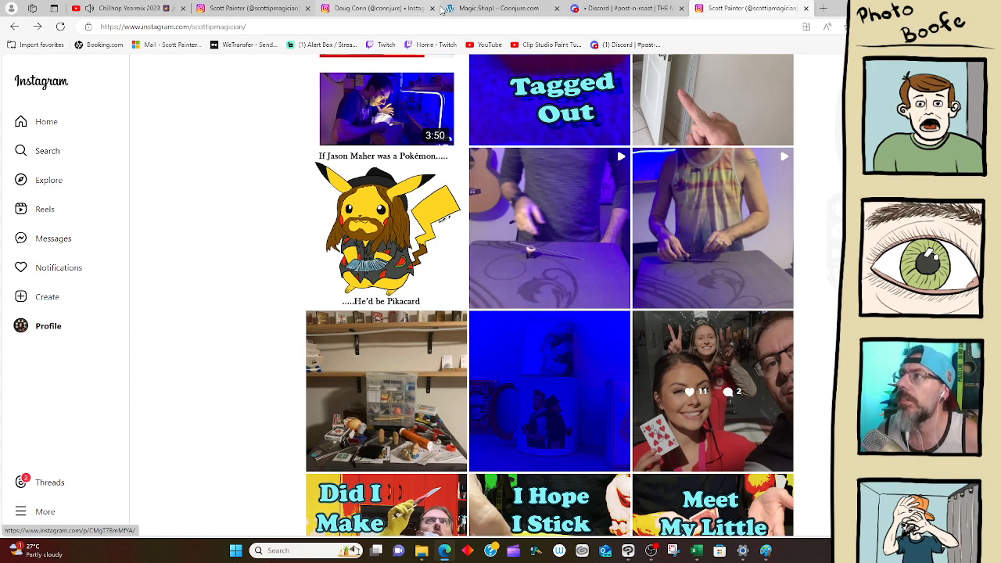
View the Connjure shop, its Instagram profile, and the hare and antlered-character drawing posts, and return to Clip Studio Paint
click(468, 10)
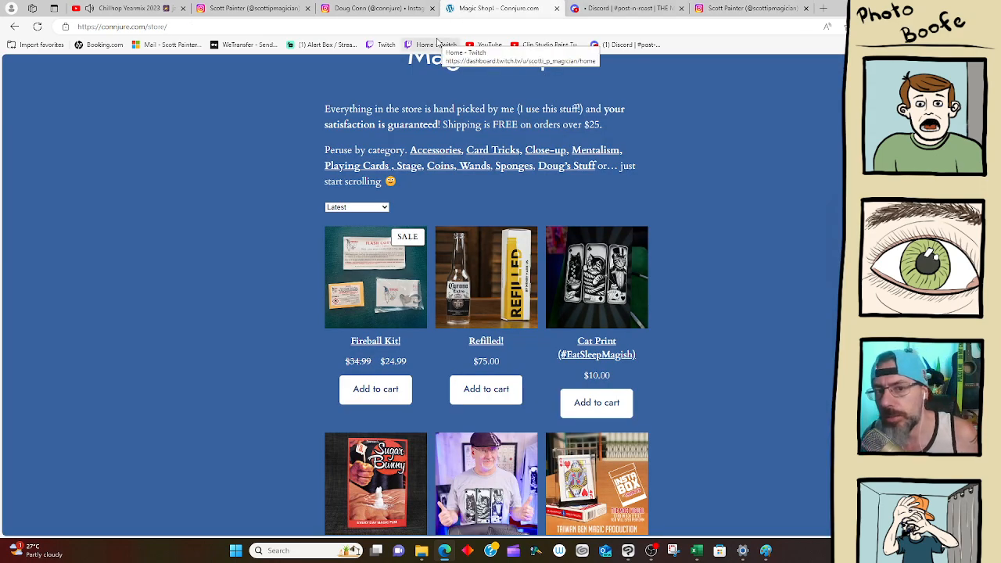
click(371, 8)
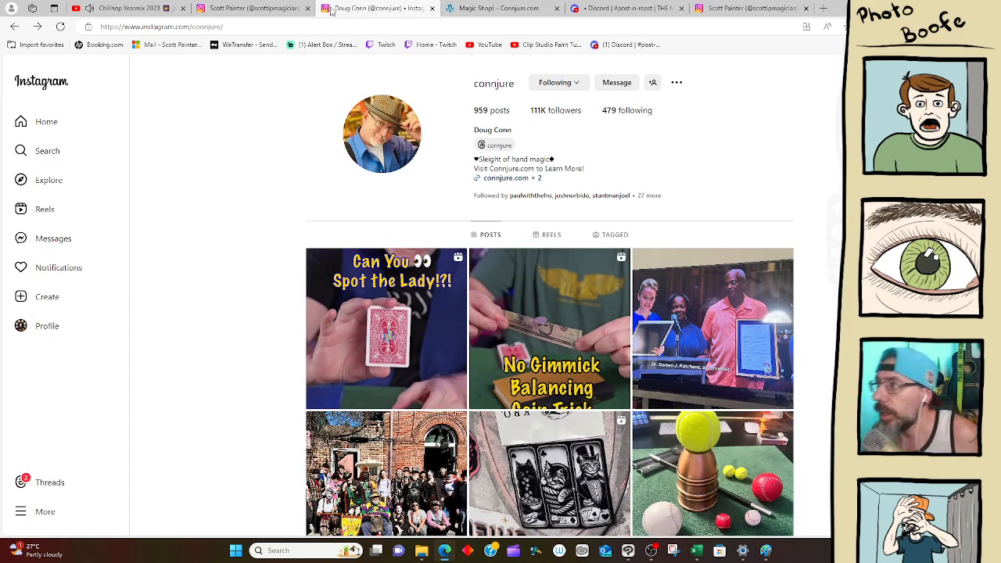
click(253, 8)
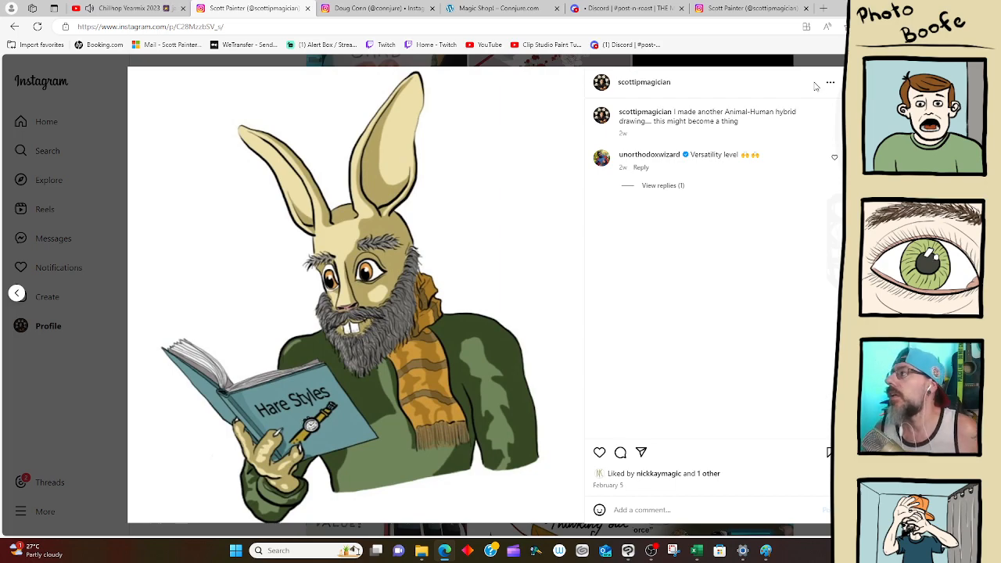
key(Escape)
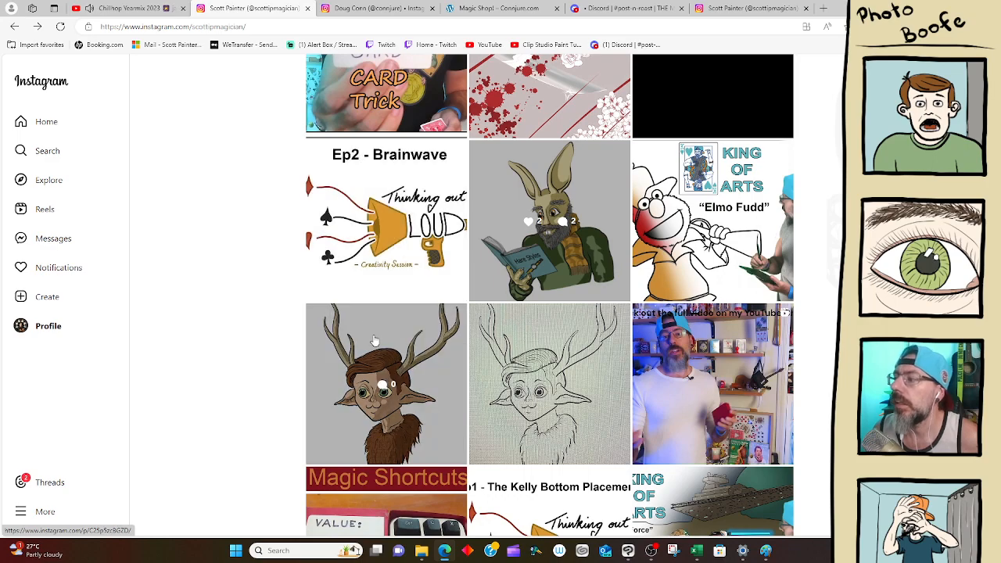
click(374, 340)
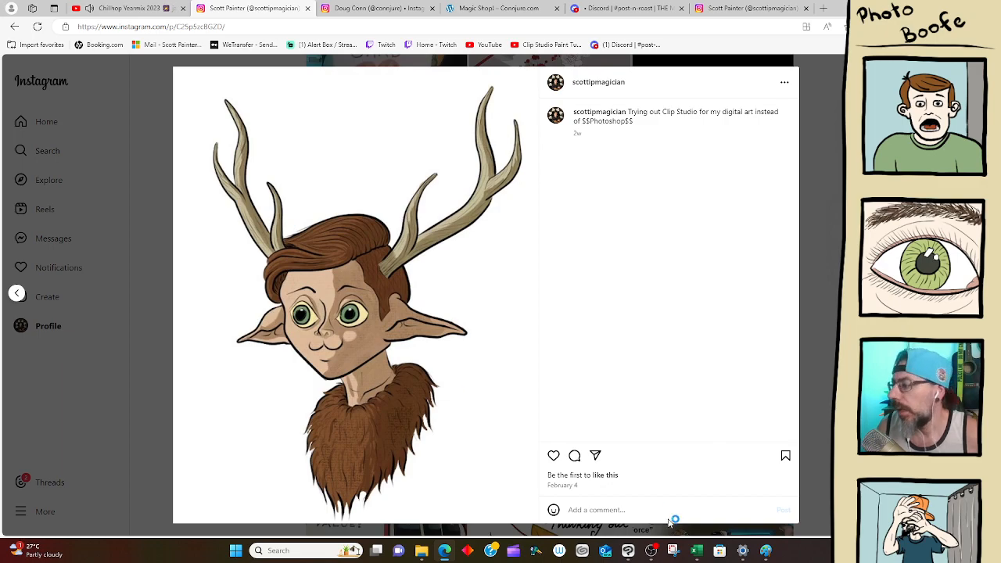
click(635, 552)
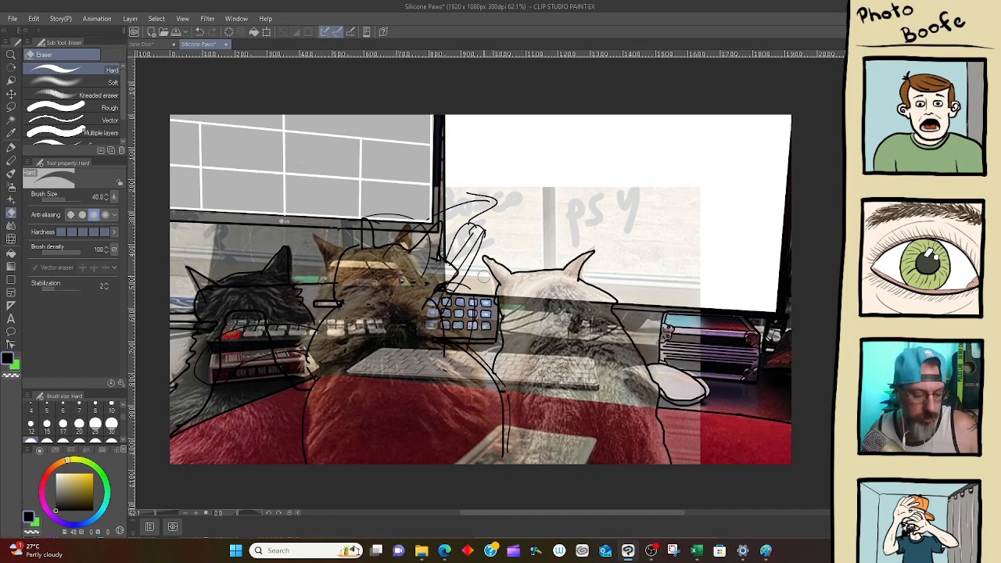
Erase the loose curved stroke above the raised paw and part of the rough paw sketch beside the middle cat with the Hard eraser
key(p)
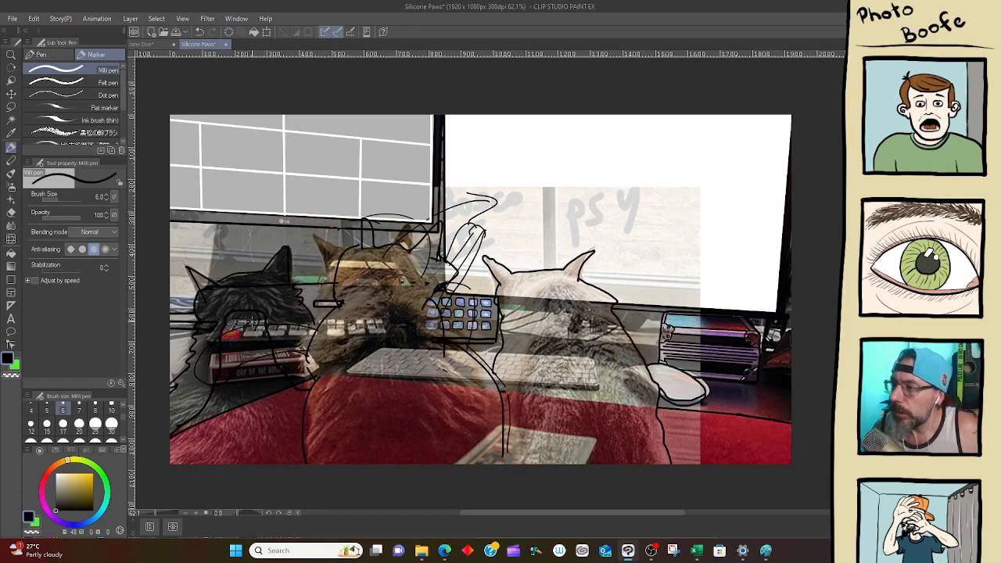
key(e)
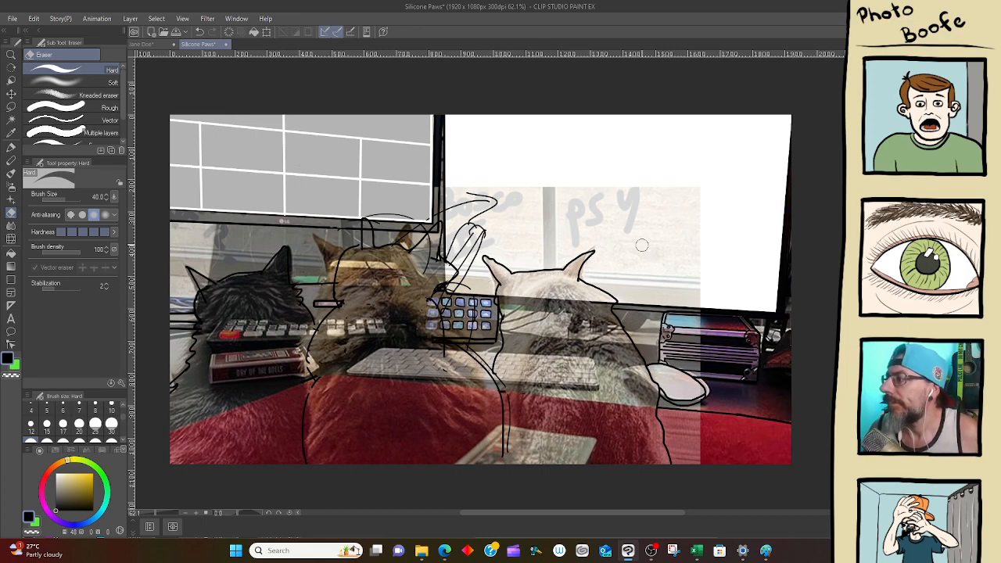
mouse_move(486, 204)
mouse_down()
mouse_move(475, 209)
mouse_move(485, 216)
mouse_move(487, 201)
mouse_move(472, 193)
mouse_move(426, 211)
mouse_move(471, 202)
mouse_move(452, 206)
mouse_up()
key(ctrl+z)
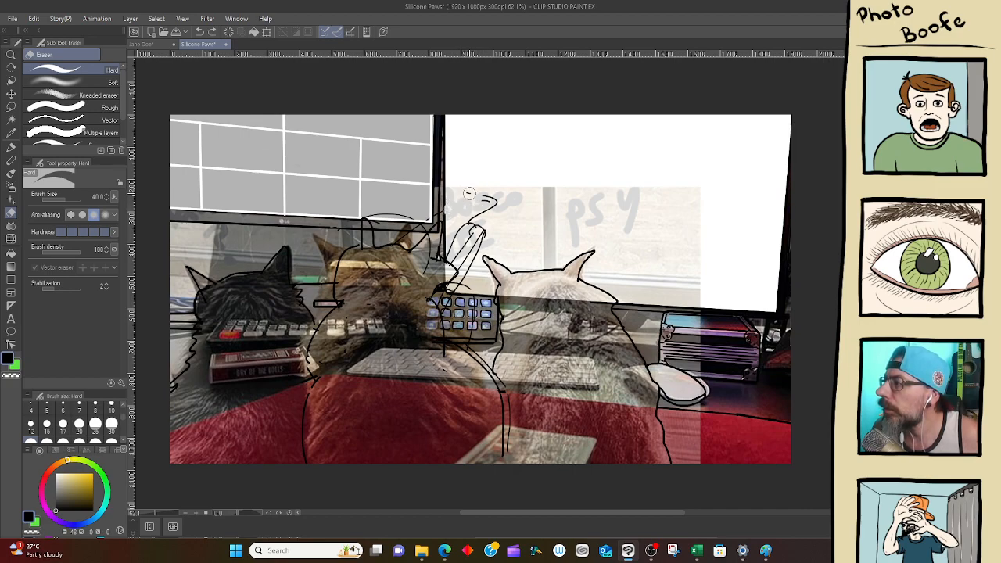
key(ctrl+z)
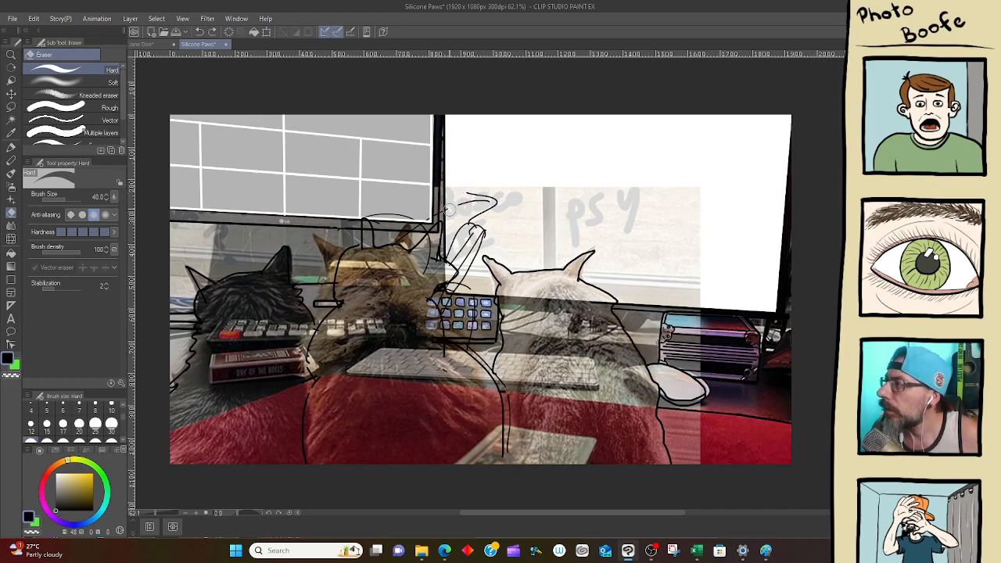
mouse_move(450, 207)
mouse_down()
mouse_move(473, 190)
mouse_move(493, 215)
mouse_up()
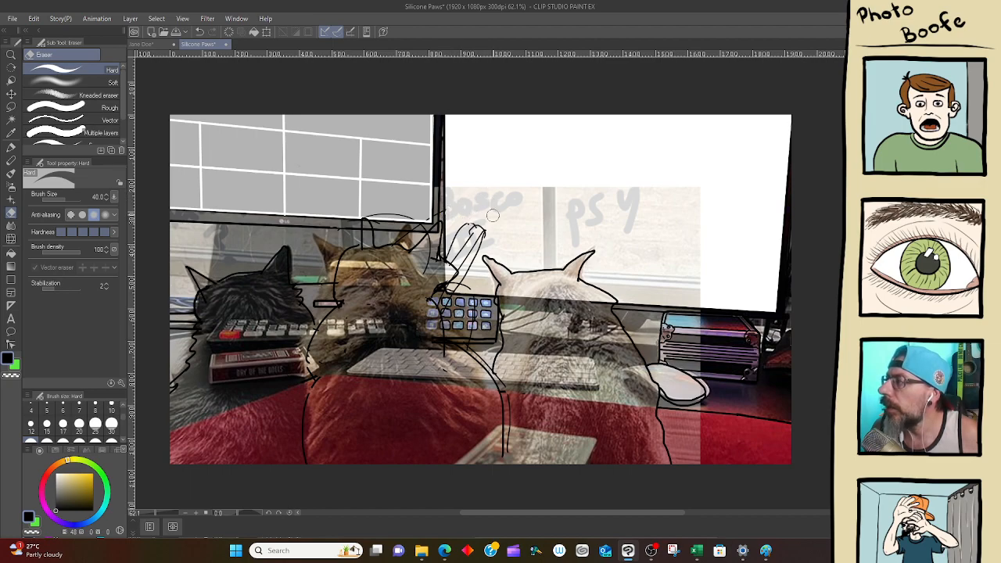
mouse_move(466, 258)
mouse_down()
mouse_move(461, 246)
mouse_move(455, 259)
mouse_move(479, 230)
mouse_move(485, 248)
mouse_up()
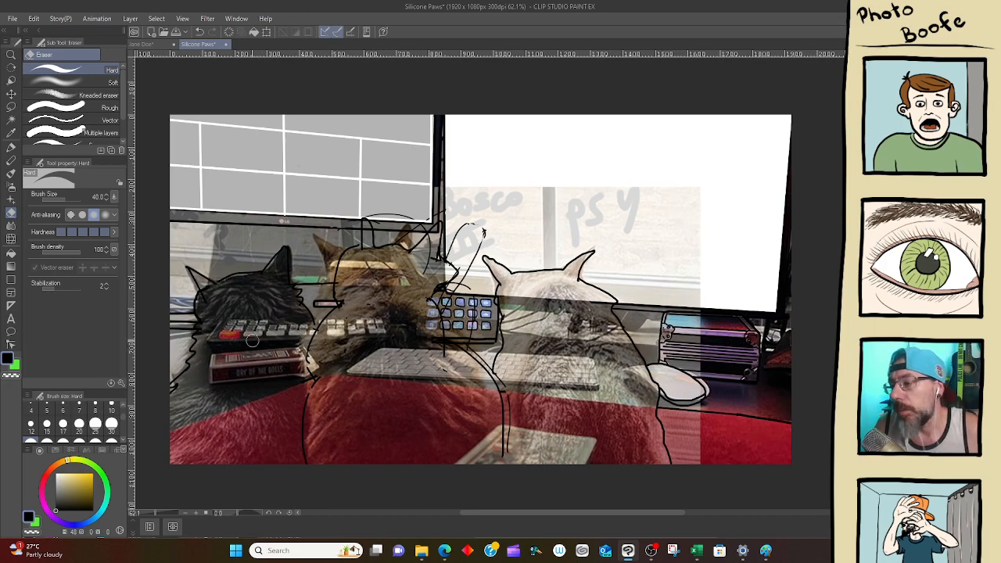
Set the Milli pen's brush size to 10 and outline the raised silicone paw beside the middle cat
key(p)
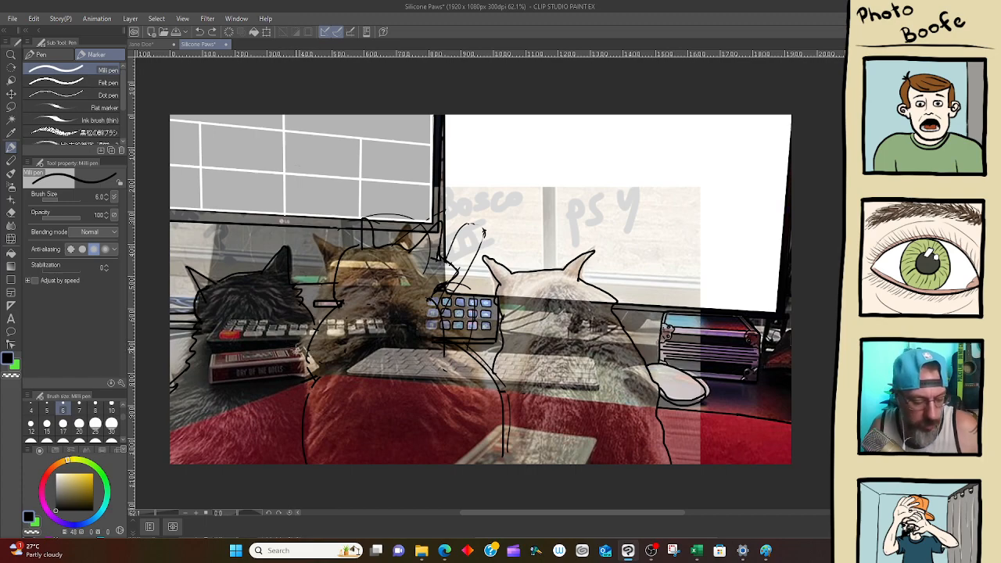
key(bracketright)
key(bracketright)
key(bracketright)
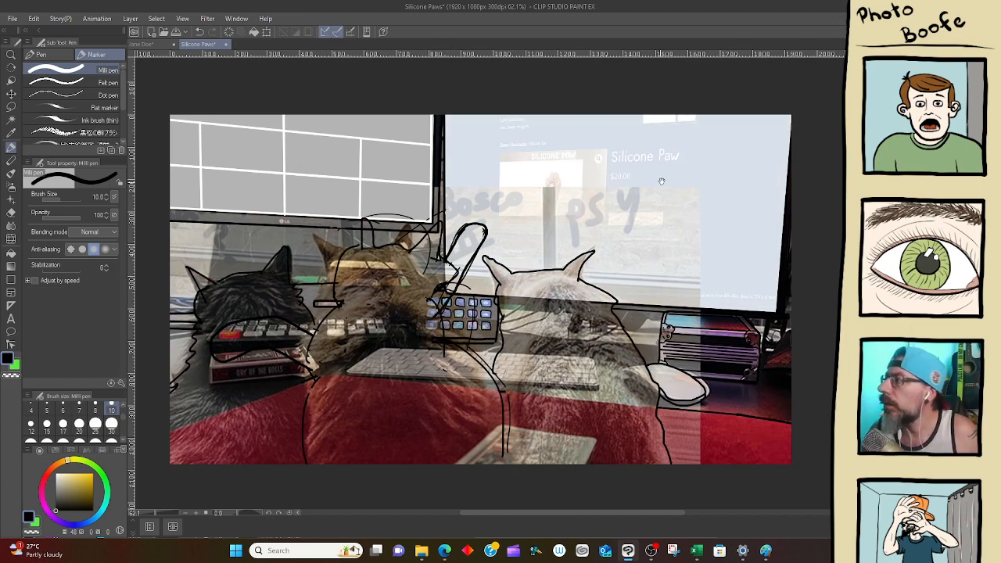
drag(661, 180, 586, 256)
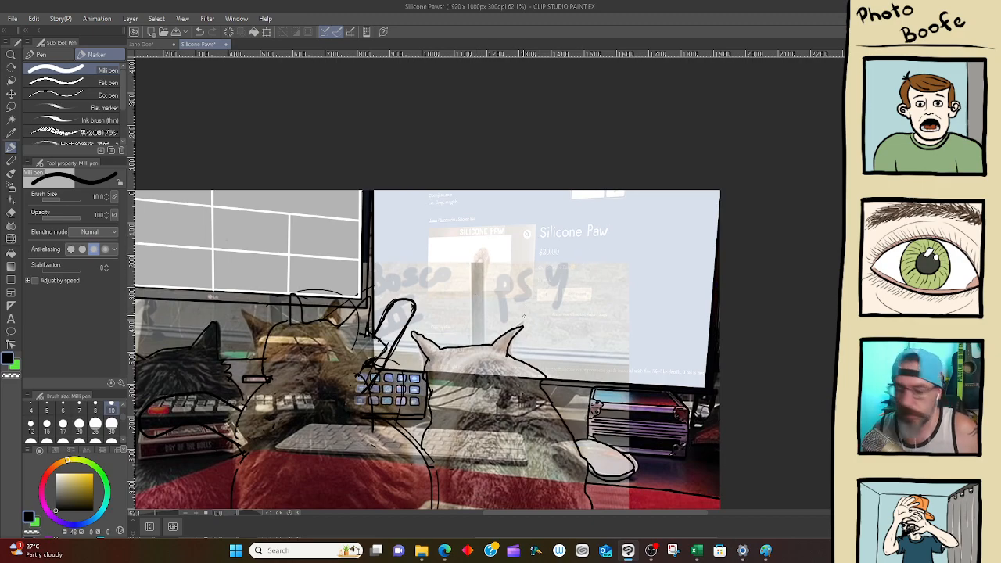
Erase the cat photo's background covering the Silicone Paw monitor and the desk beside the third cat with the Hard eraser
key(r)
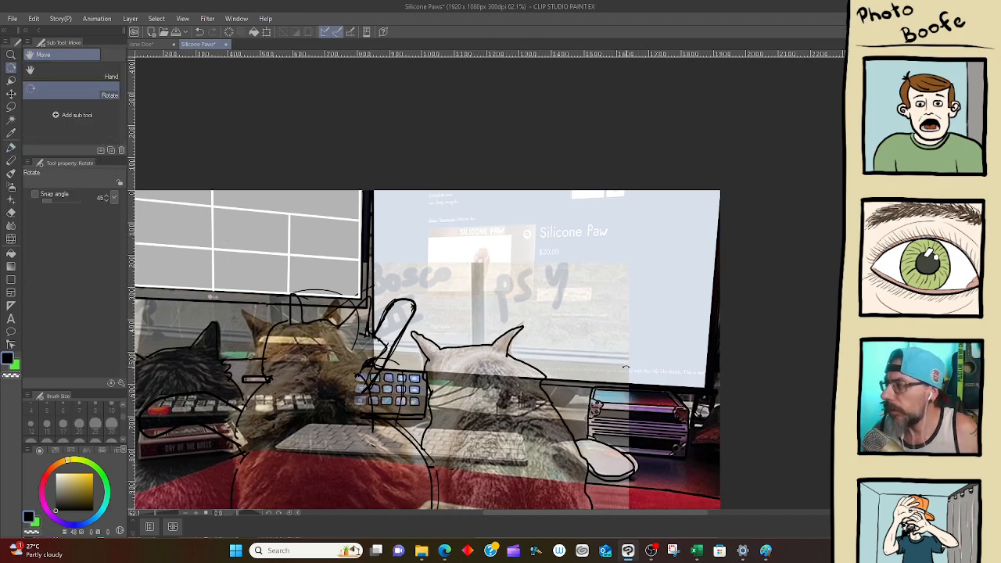
key(e)
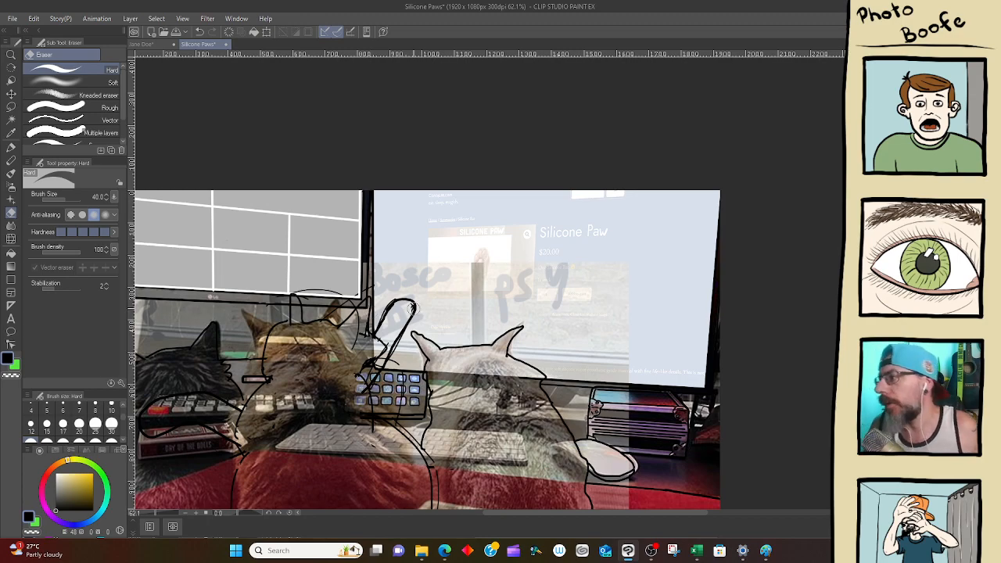
mouse_move(624, 262)
mouse_down()
mouse_move(543, 266)
mouse_move(535, 272)
mouse_move(645, 285)
mouse_move(550, 307)
mouse_move(511, 302)
mouse_move(605, 277)
mouse_move(421, 262)
mouse_move(327, 282)
mouse_move(398, 280)
mouse_move(377, 290)
mouse_move(507, 266)
mouse_move(409, 252)
mouse_move(436, 244)
mouse_move(495, 279)
mouse_move(421, 287)
mouse_up()
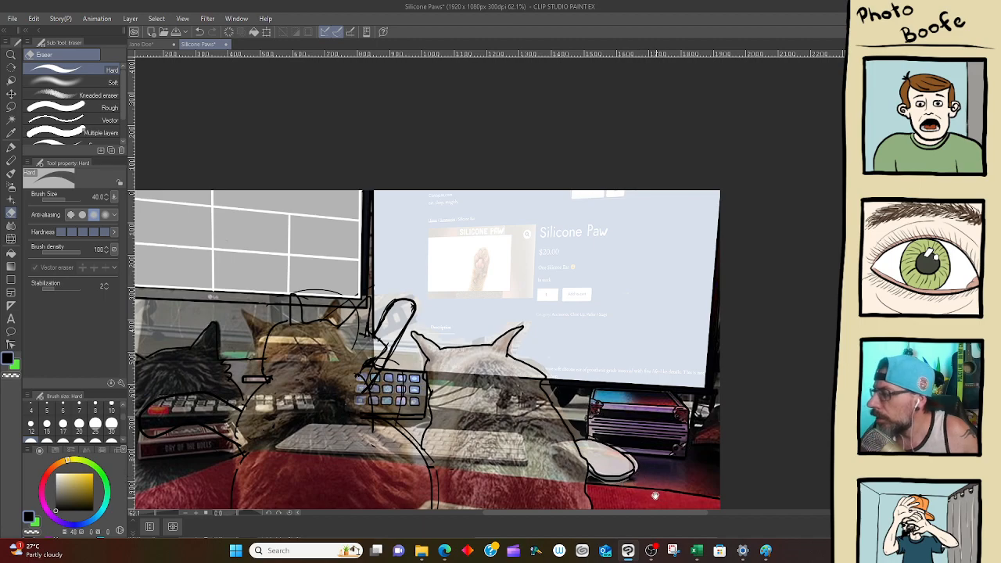
drag(661, 495, 651, 407)
mouse_move(630, 446)
mouse_down()
mouse_move(616, 460)
mouse_move(601, 440)
mouse_move(607, 459)
mouse_up()
mouse_move(623, 312)
mouse_down()
mouse_move(684, 391)
mouse_move(699, 347)
mouse_up()
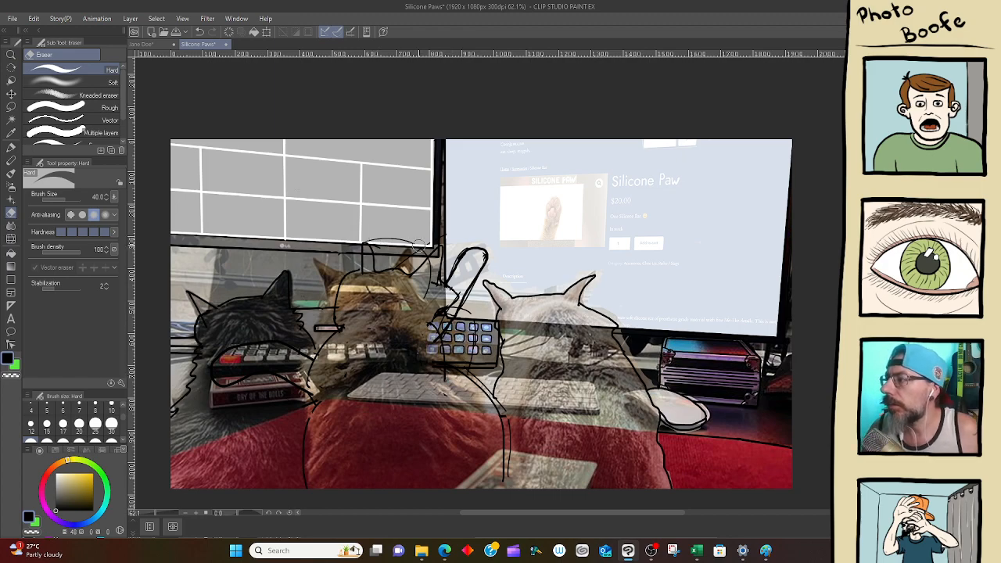
Paint over the stray curved lines crossing the grid monitor's screen with the Milli pen, using grey sampled from the screen
key(p)
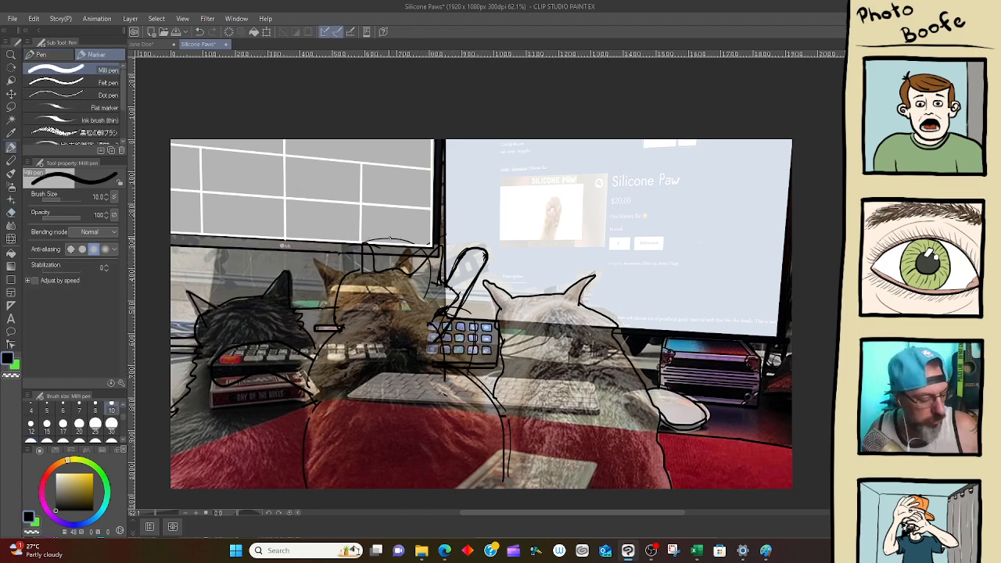
scroll(394, 235, up, 10)
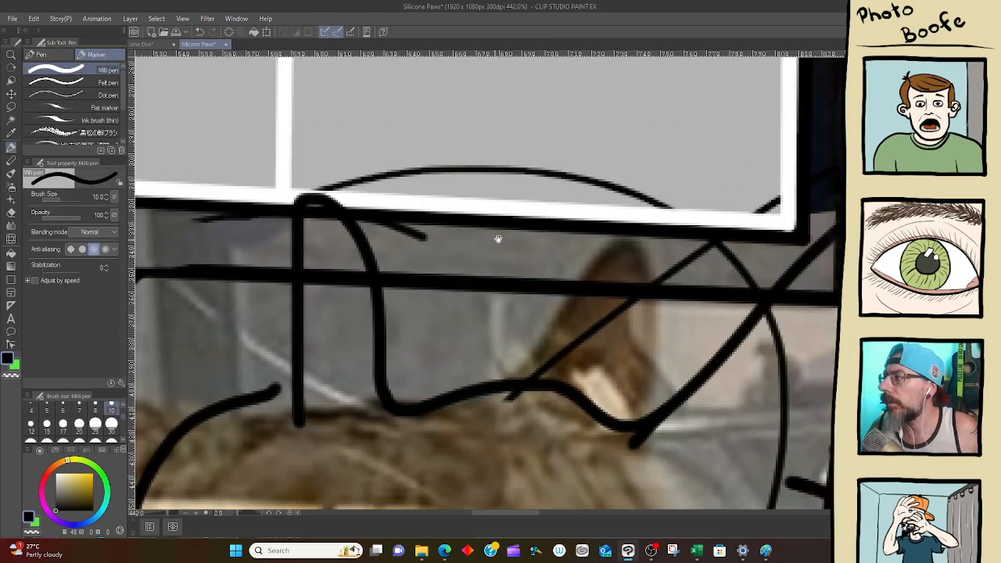
drag(496, 237, 424, 318)
alt+click(402, 162)
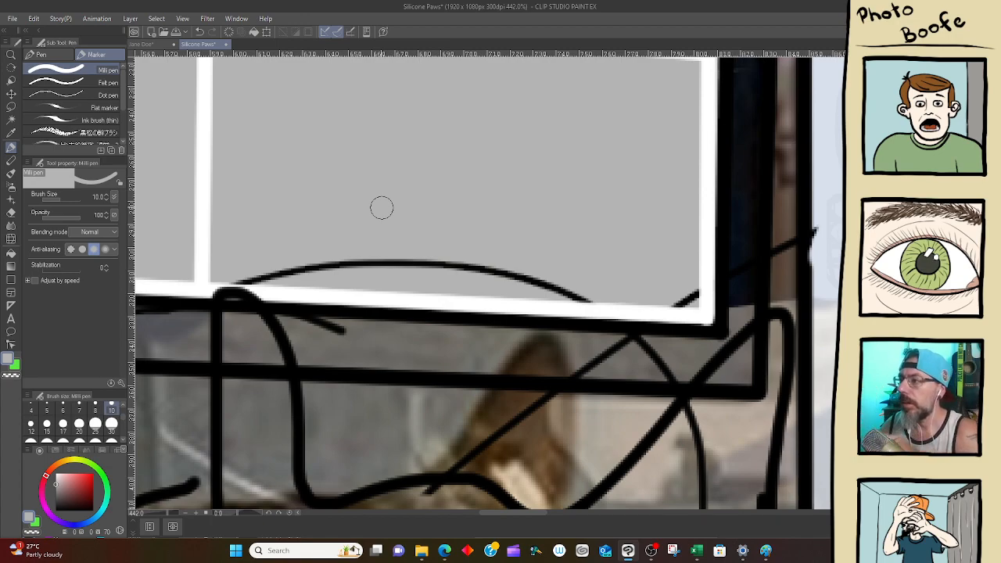
alt+click(384, 296)
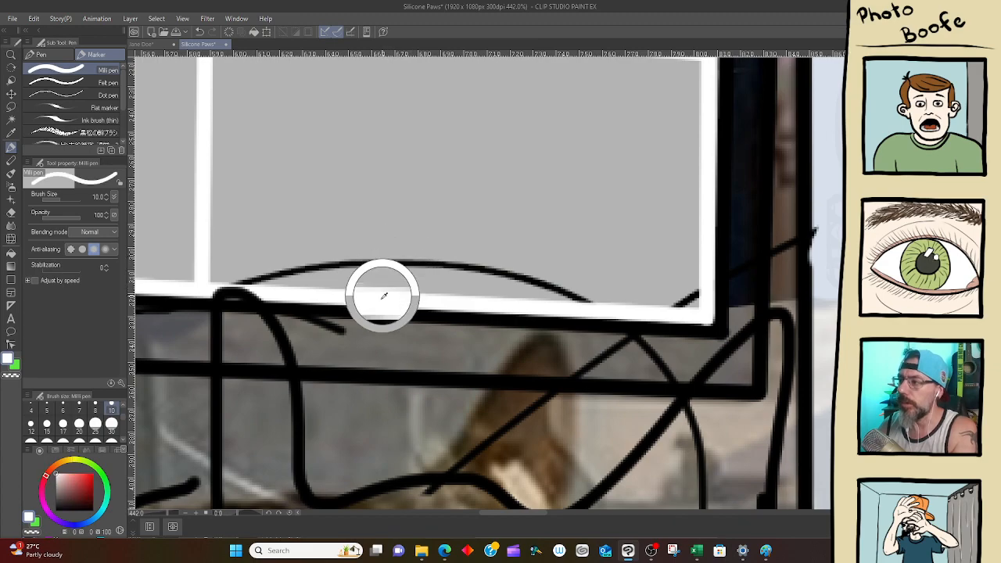
alt+click(294, 382)
drag(349, 353, 432, 212)
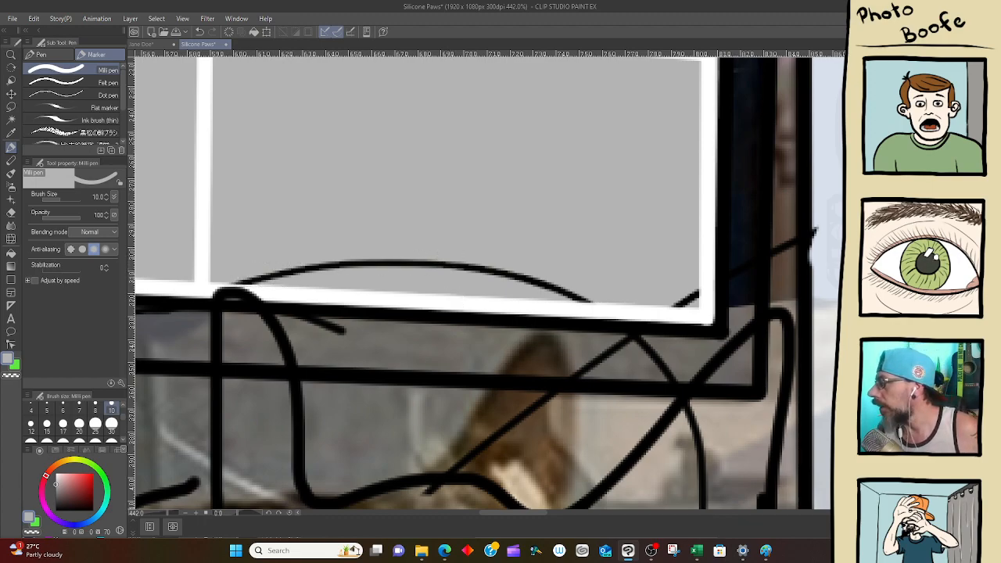
mouse_move(329, 253)
mouse_down()
mouse_move(249, 275)
mouse_move(424, 256)
mouse_move(468, 262)
mouse_move(442, 273)
mouse_move(532, 275)
mouse_move(573, 291)
mouse_up()
mouse_move(685, 291)
mouse_down()
mouse_move(666, 295)
mouse_move(697, 285)
mouse_up()
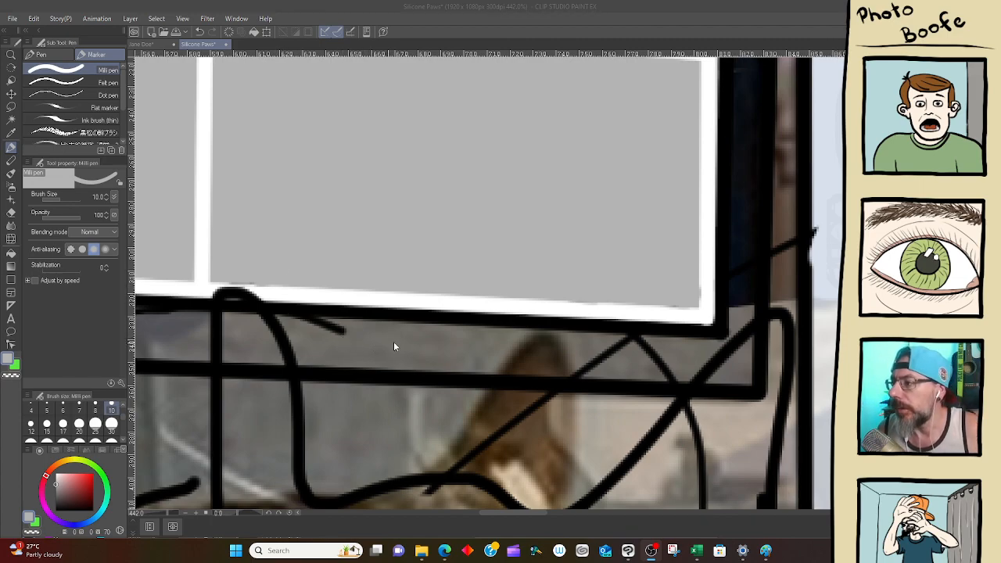
Set the Hard eraser's size to 20 and erase the loose strokes crossing the grid monitor's lower frame above the middle cat
key(e)
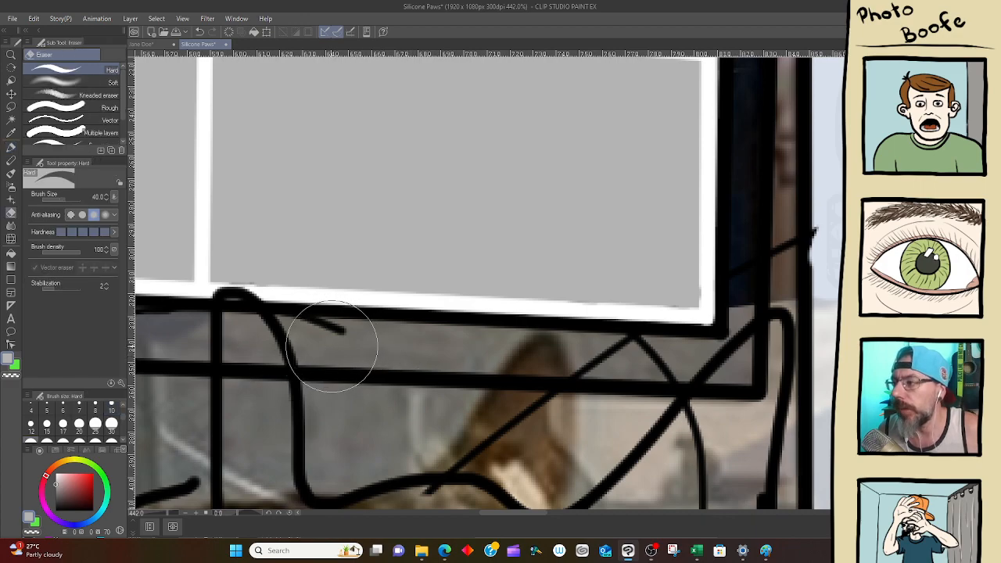
key(bracketleft)
key(bracketleft)
key(bracketleft)
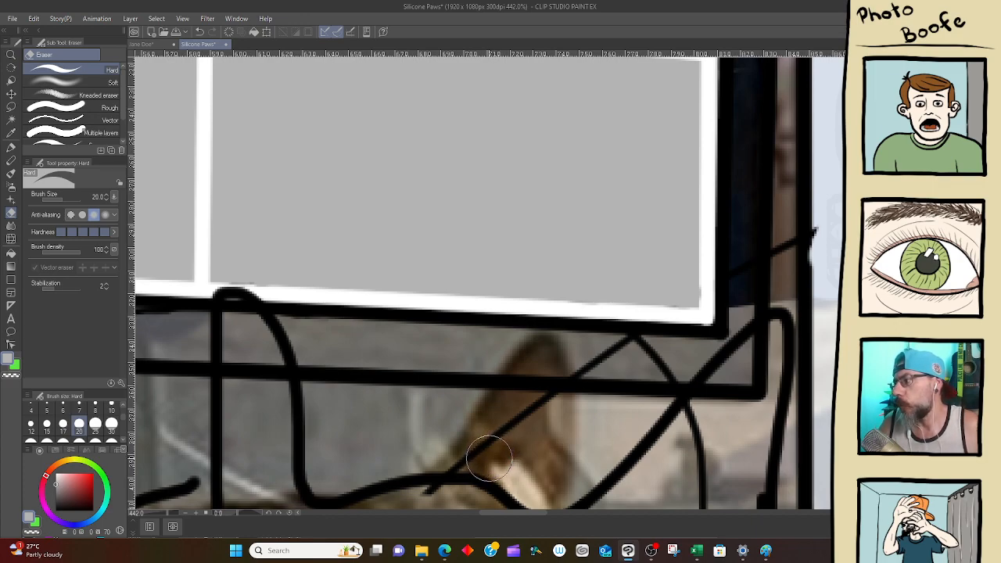
drag(530, 413, 416, 401)
mouse_move(675, 239)
mouse_down()
mouse_move(635, 240)
mouse_move(625, 262)
mouse_move(632, 235)
mouse_move(635, 250)
mouse_move(669, 226)
mouse_move(668, 241)
mouse_move(605, 266)
mouse_move(589, 293)
mouse_move(592, 252)
mouse_move(584, 351)
mouse_move(481, 378)
mouse_move(448, 360)
mouse_move(408, 370)
mouse_move(503, 351)
mouse_move(509, 359)
mouse_move(496, 370)
mouse_move(518, 376)
mouse_move(405, 365)
mouse_up()
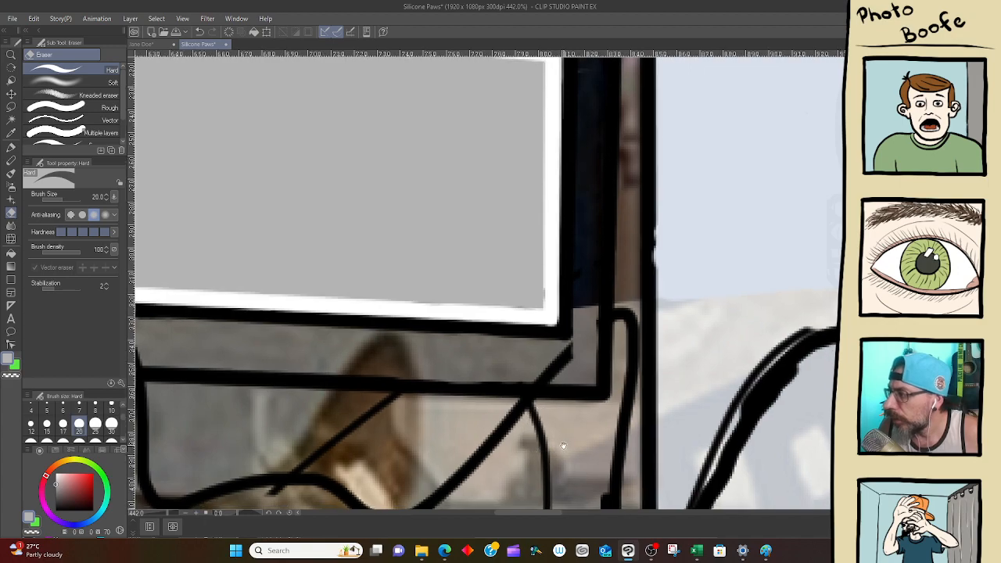
Erase the leftover diagonal stroke over the middle cat's ear, the overshooting line end at its base, and the loose curve beside it
mouse_move(564, 448)
mouse_down()
mouse_move(553, 323)
mouse_move(529, 278)
mouse_move(509, 263)
mouse_move(515, 256)
mouse_up()
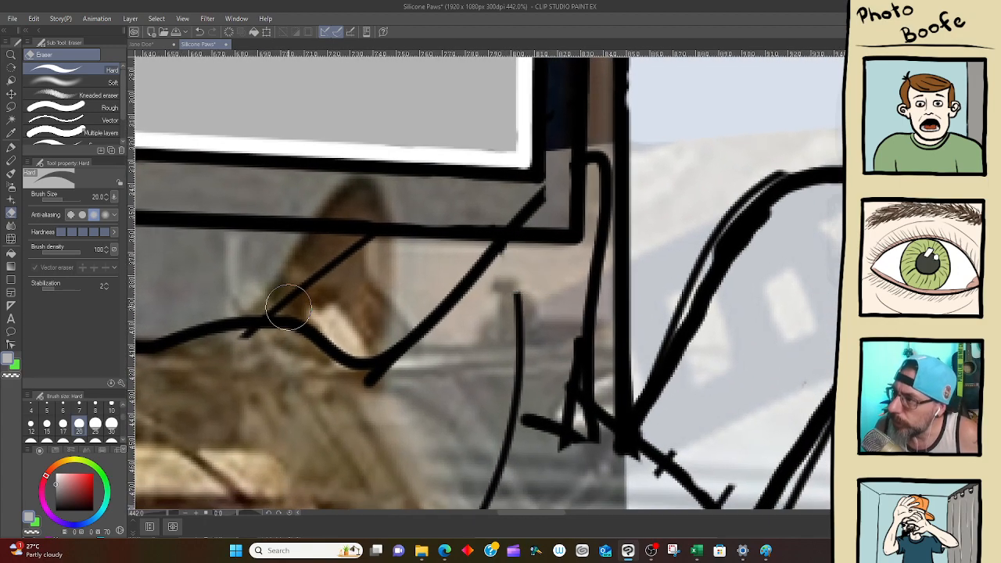
mouse_move(265, 305)
mouse_down()
mouse_move(295, 308)
mouse_move(286, 298)
mouse_move(347, 275)
mouse_move(357, 266)
mouse_move(347, 261)
mouse_move(380, 242)
mouse_up()
drag(268, 336, 257, 341)
drag(368, 375, 398, 377)
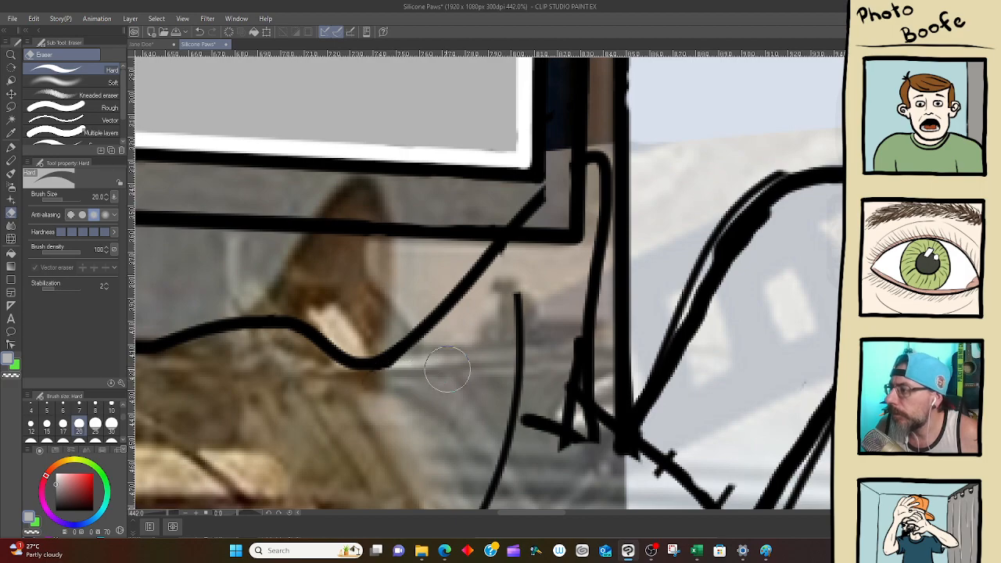
mouse_move(534, 304)
mouse_down()
mouse_move(524, 373)
mouse_move(520, 288)
mouse_move(512, 399)
mouse_move(489, 476)
mouse_move(517, 394)
mouse_move(548, 381)
mouse_move(552, 417)
mouse_move(592, 421)
mouse_up()
mouse_move(475, 431)
mouse_down()
mouse_move(557, 255)
mouse_move(518, 355)
mouse_up()
Extend the middle cat's ear line across the monitor frame's corner with the Milli pen in black sampled from the outline
drag(593, 174, 539, 374)
key(p)
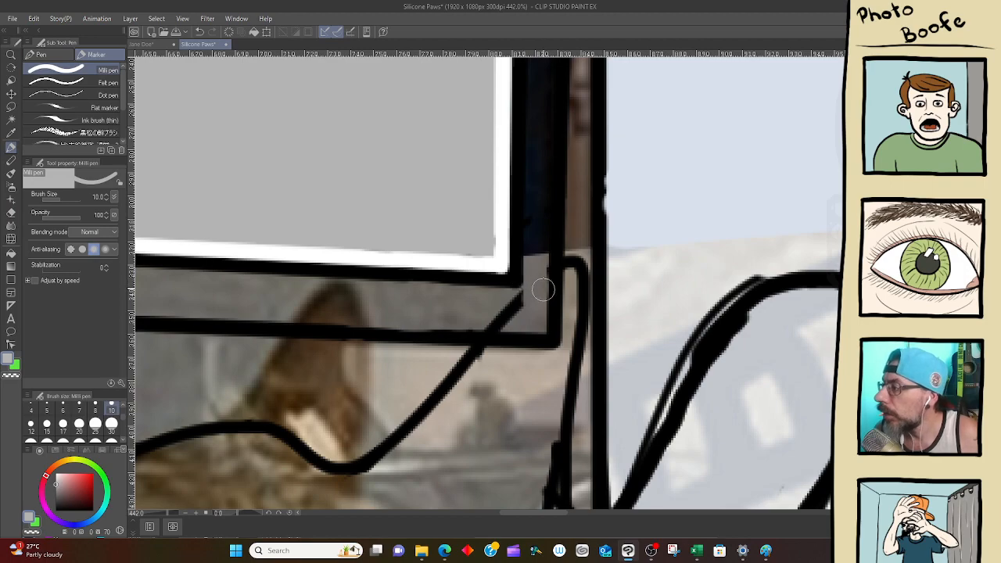
drag(522, 301, 547, 275)
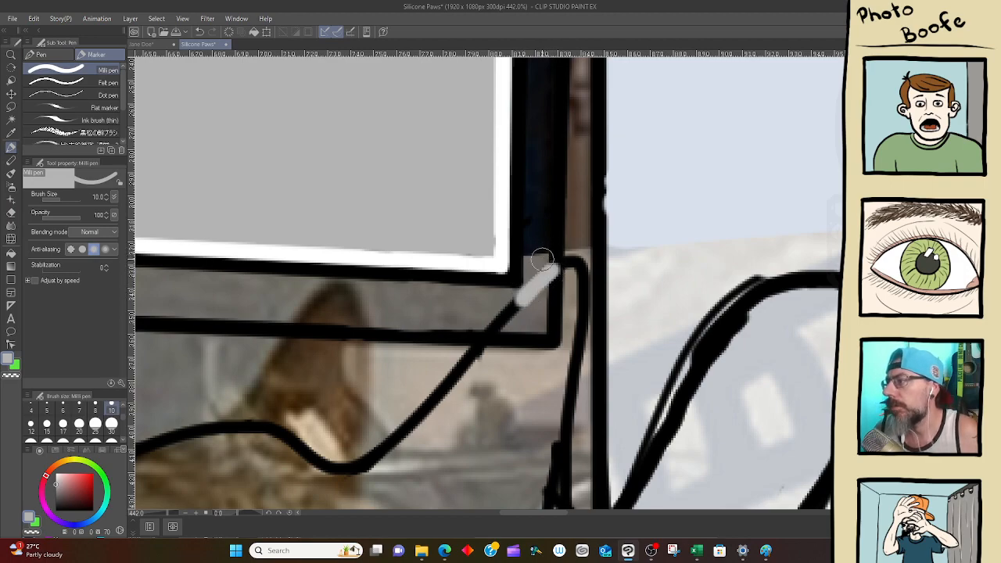
key(ctrl+z)
alt+click(505, 321)
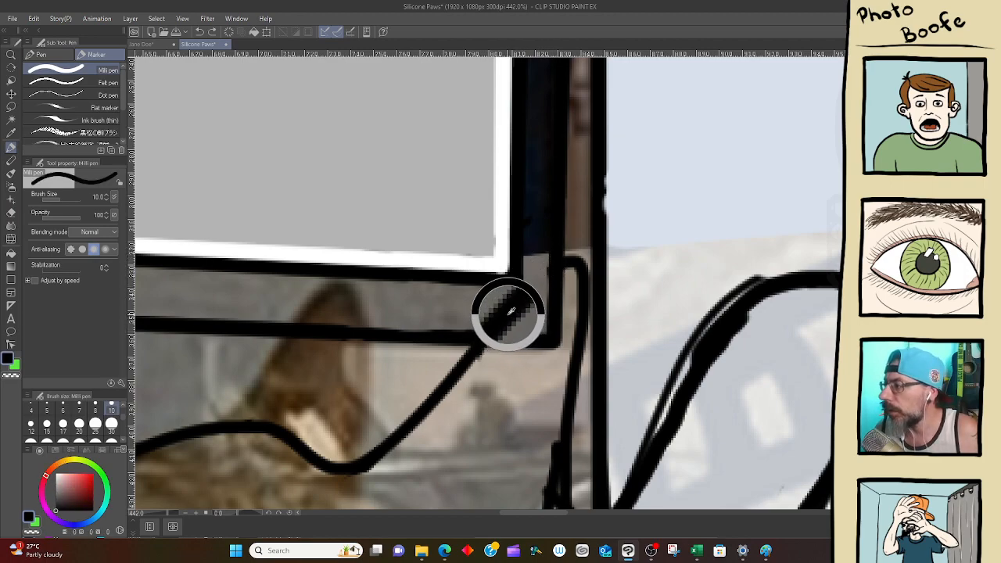
drag(518, 306, 575, 258)
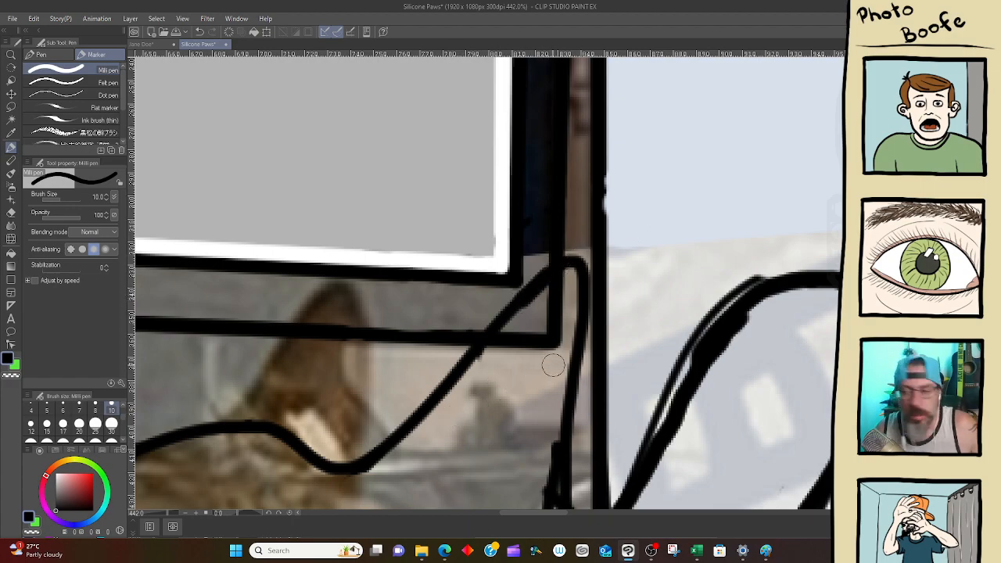
Hide the reference photos and erase the stray specks inside the cats and the keypad line ends overlapping the middle cat
mouse_move(555, 362)
mouse_down()
mouse_move(516, 369)
mouse_move(458, 291)
mouse_move(453, 232)
mouse_up()
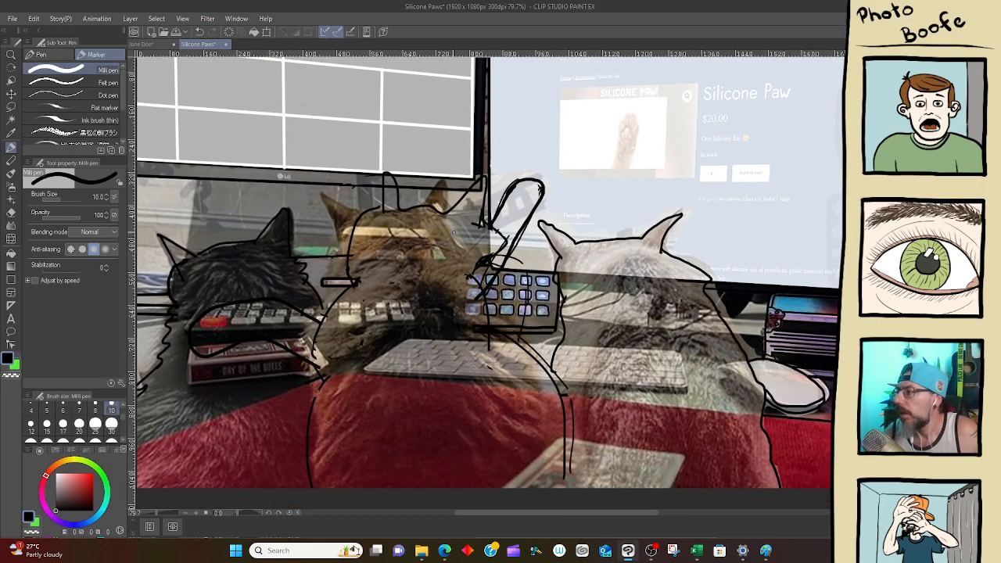
mouse_move(628, 298)
mouse_down()
mouse_move(619, 363)
mouse_move(552, 328)
mouse_move(543, 285)
mouse_up()
drag(605, 312, 711, 401)
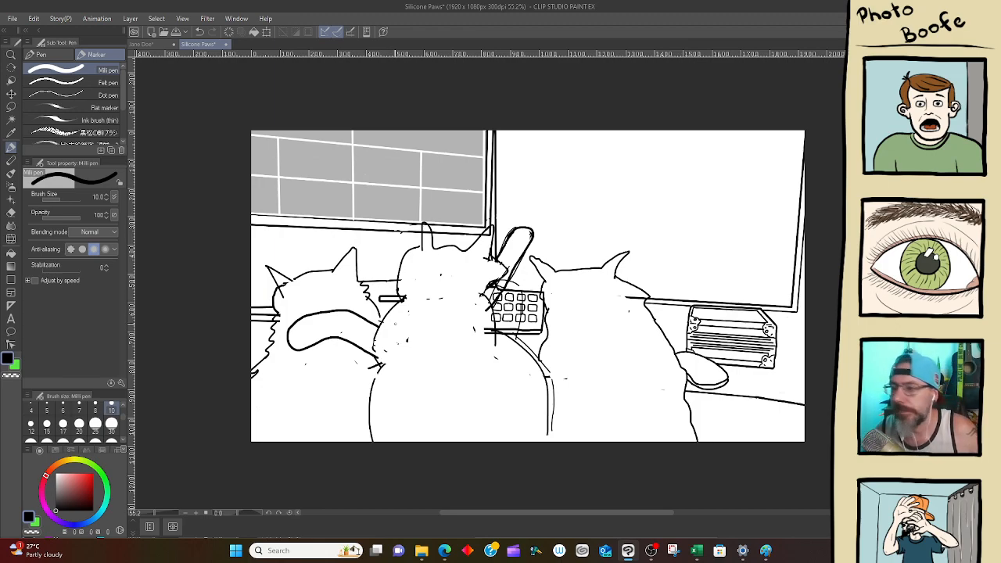
key(e)
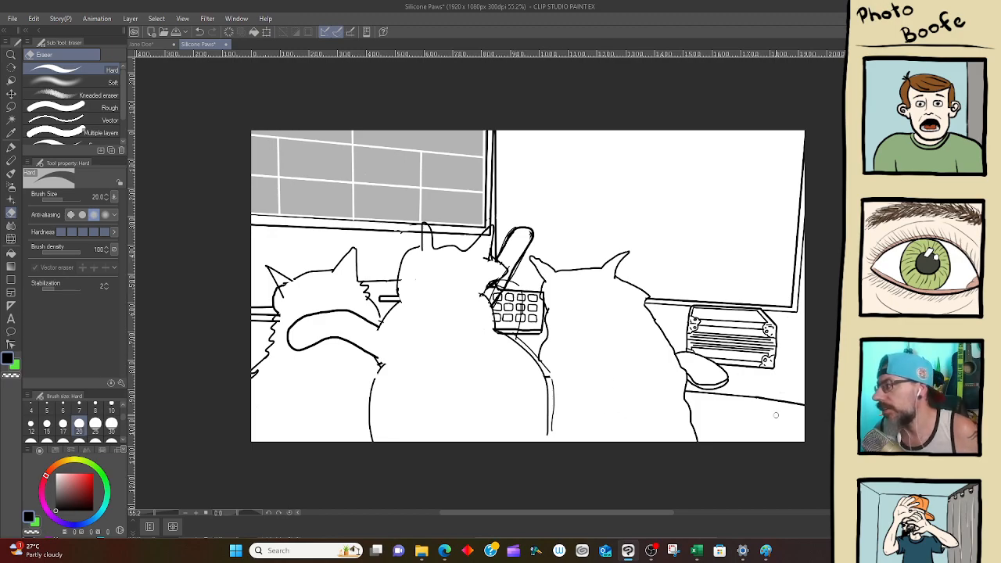
Show the cat photo and the desk photo beneath the line art again
click(854, 435)
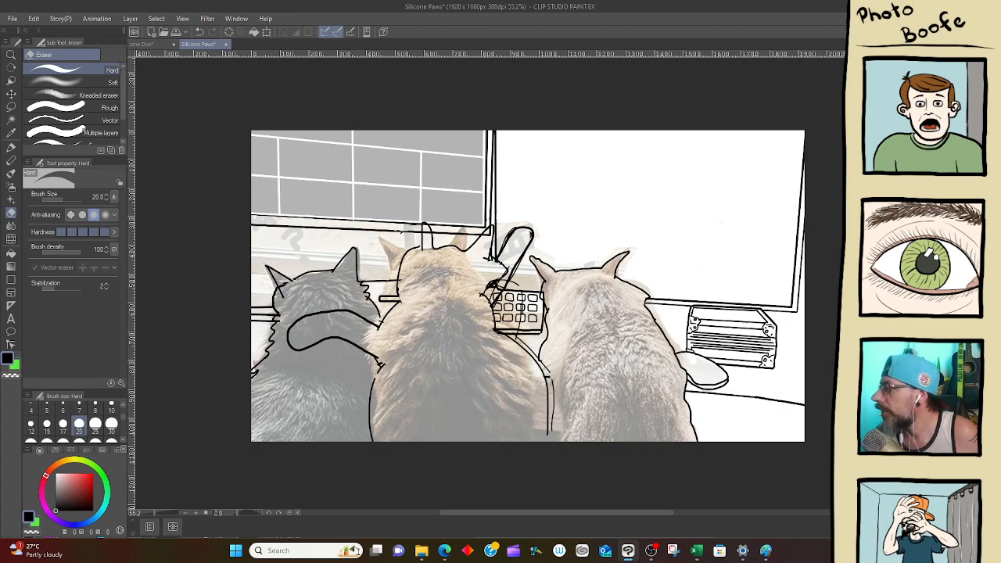
mouse_move(656, 540)
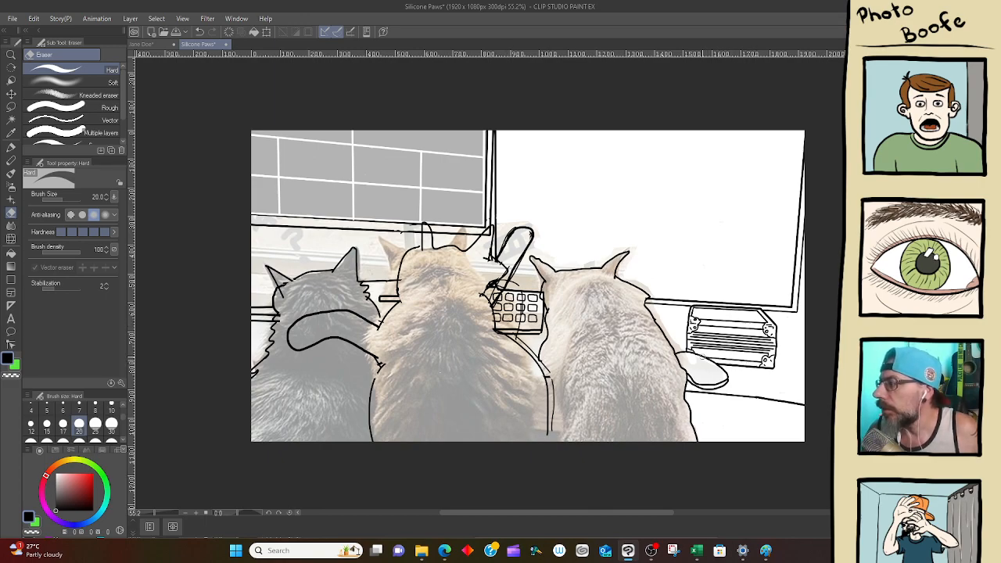
click(855, 459)
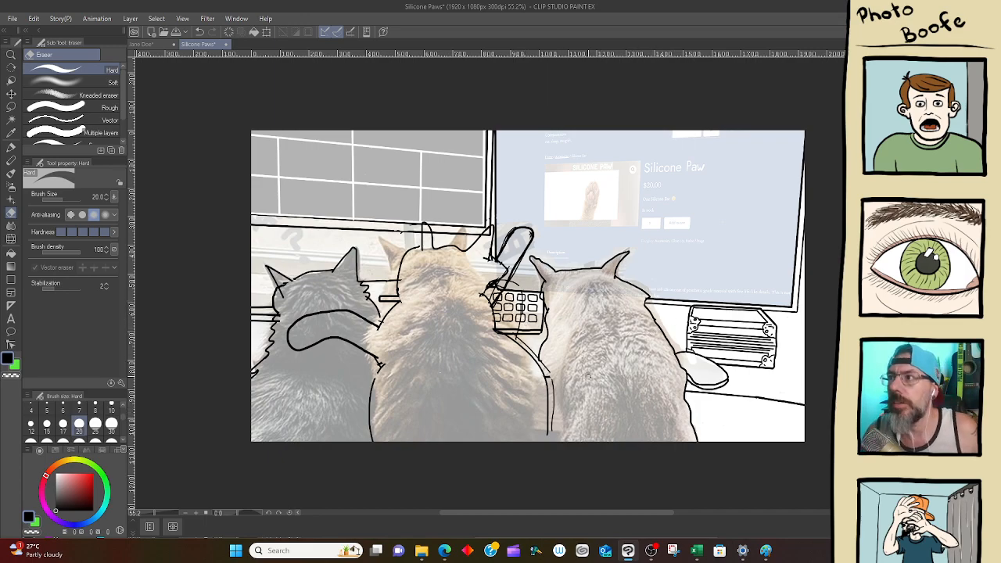
Look at the elf drawing in the Jane Doe document, and draw a second desk-edge line below the mouse in Silicone Paws
click(145, 45)
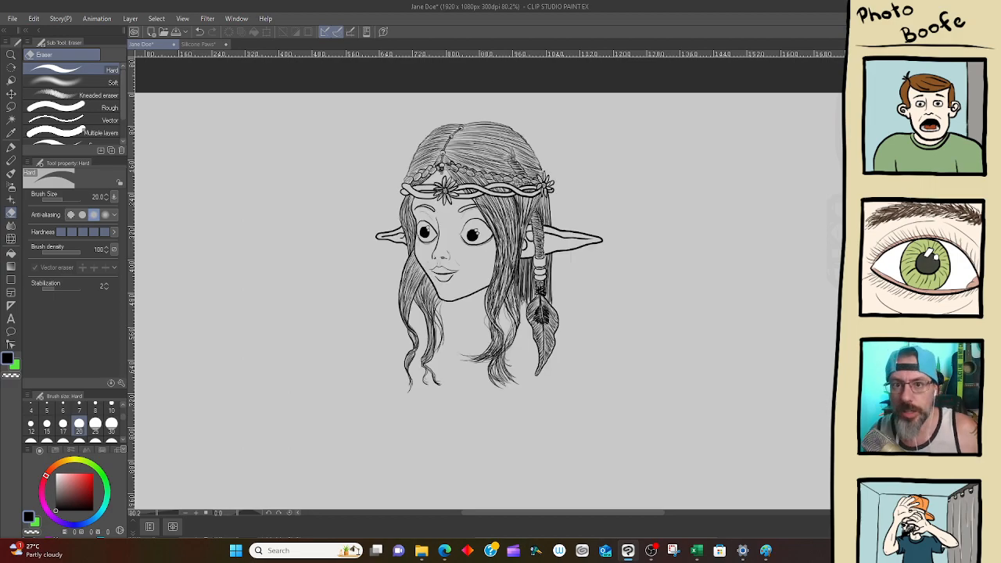
click(201, 44)
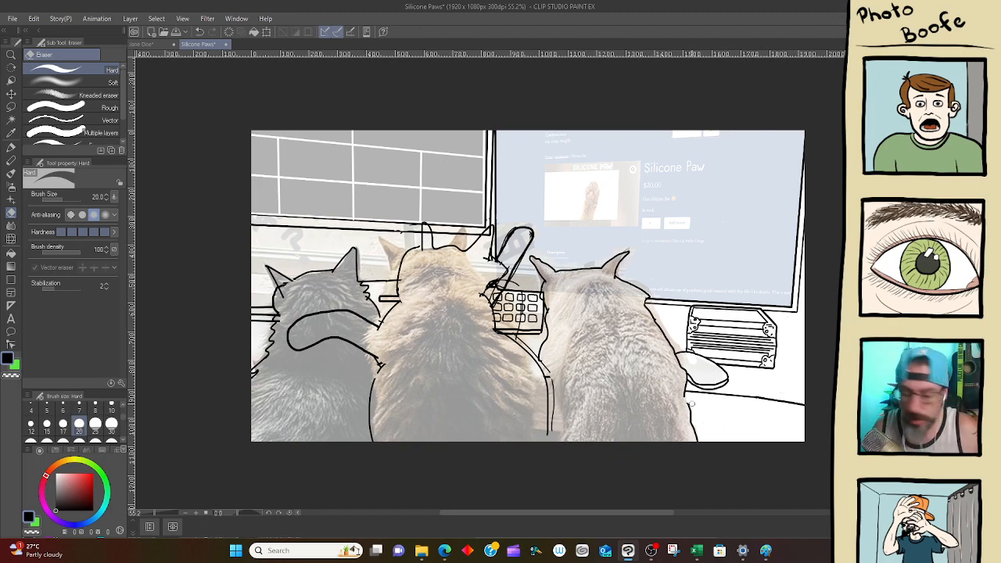
key(p)
drag(684, 399, 815, 414)
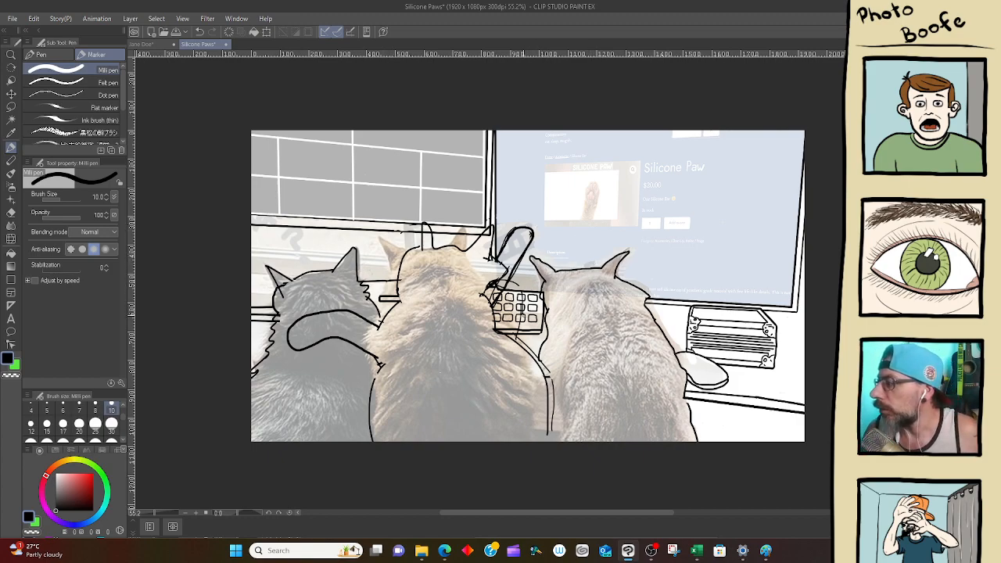
Erase the stray lines crossing the keypad's buttons, the arc above it, the extra diagonal below it, and its overlap with the third cat
key(ctrl+space)
drag(528, 315, 580, 317)
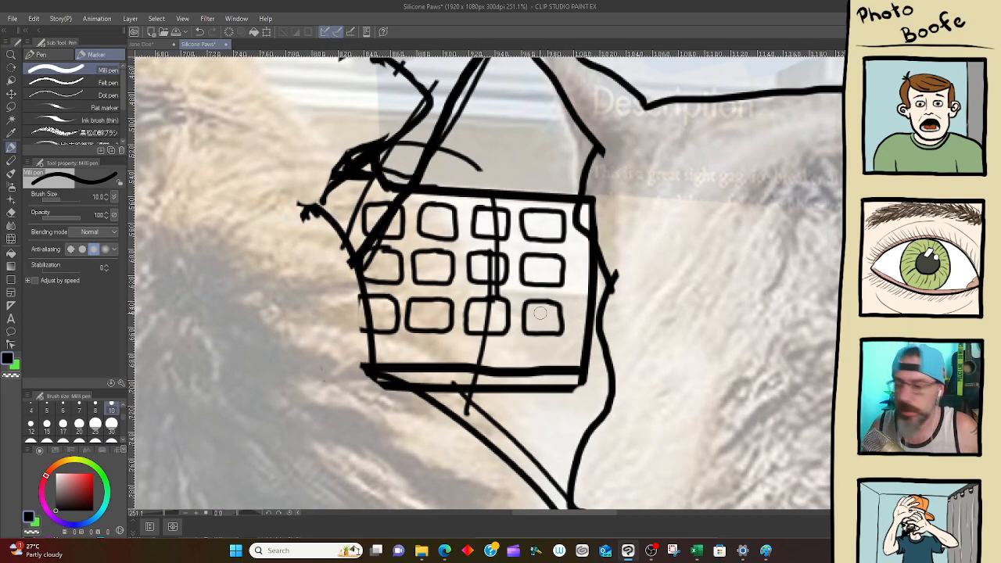
key(e)
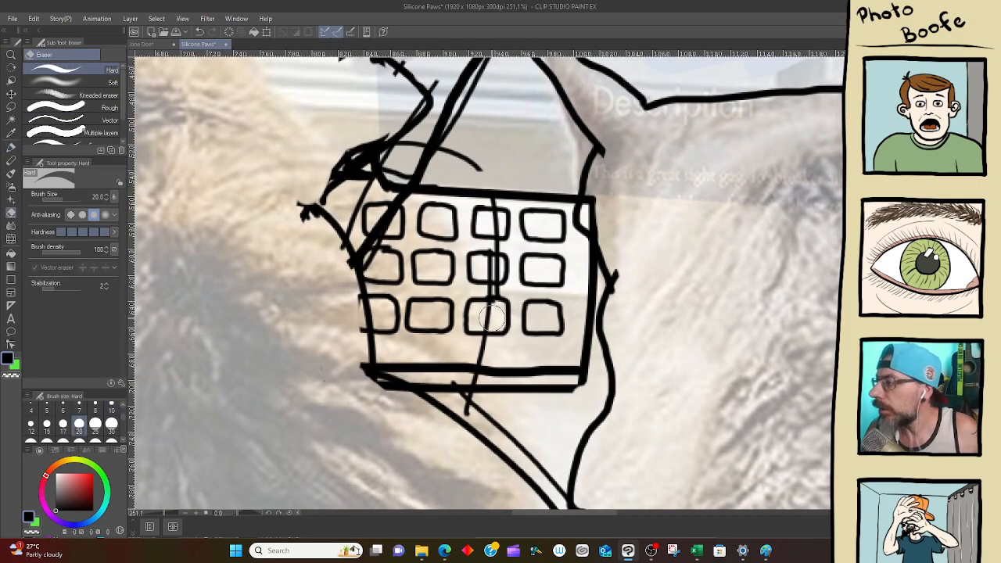
mouse_move(489, 318)
mouse_down()
mouse_move(488, 345)
mouse_move(459, 400)
mouse_move(502, 421)
mouse_move(519, 439)
mouse_move(492, 419)
mouse_move(562, 494)
mouse_up()
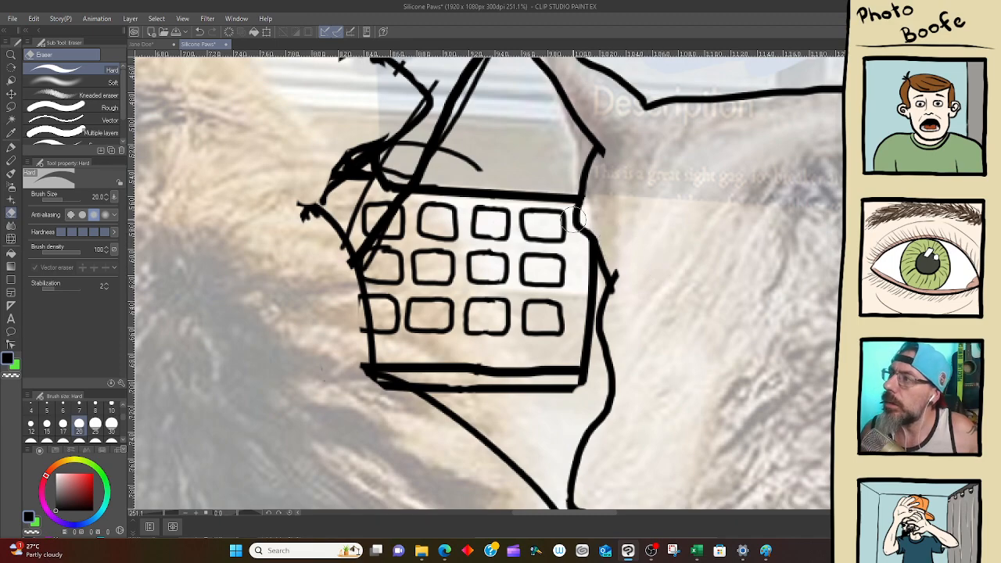
mouse_move(489, 171)
mouse_down()
mouse_move(475, 154)
mouse_move(452, 152)
mouse_up()
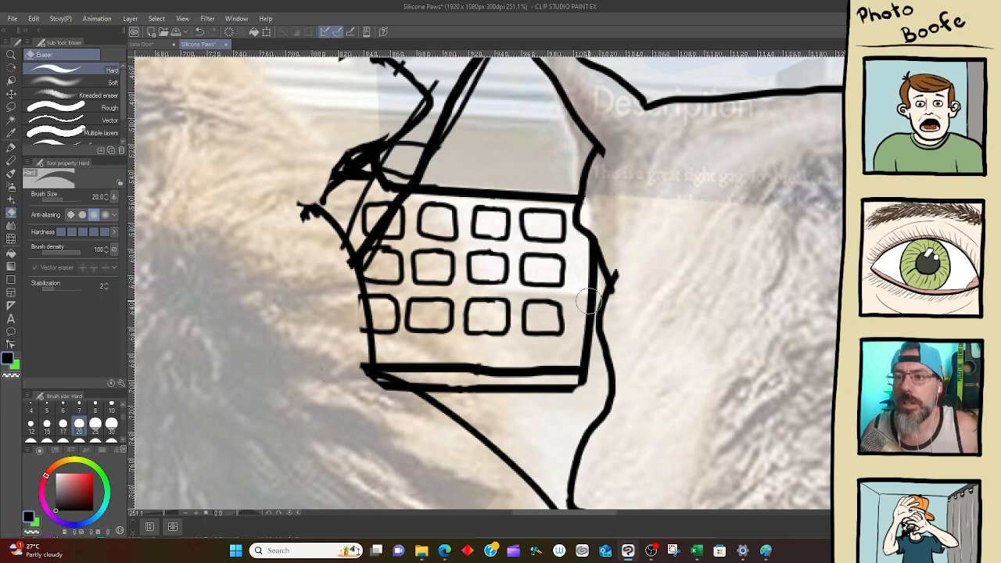
drag(627, 369, 485, 195)
drag(507, 330, 496, 302)
Erase the lower of the two desk-edge lines below the mouse with the Hard eraser
key(ctrl+0)
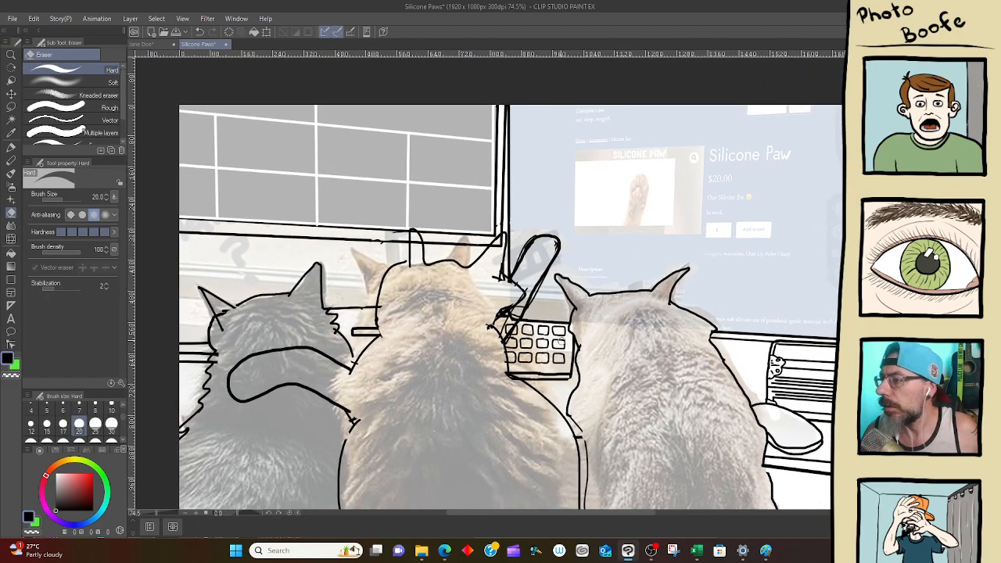
drag(554, 267, 482, 213)
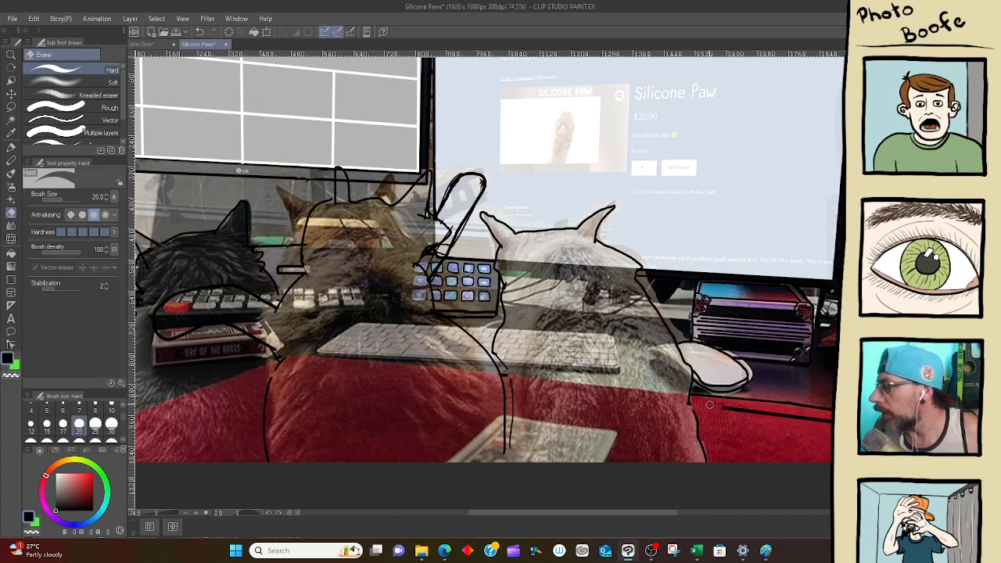
mouse_move(712, 406)
mouse_down()
mouse_move(805, 420)
mouse_move(724, 415)
mouse_move(711, 399)
mouse_up()
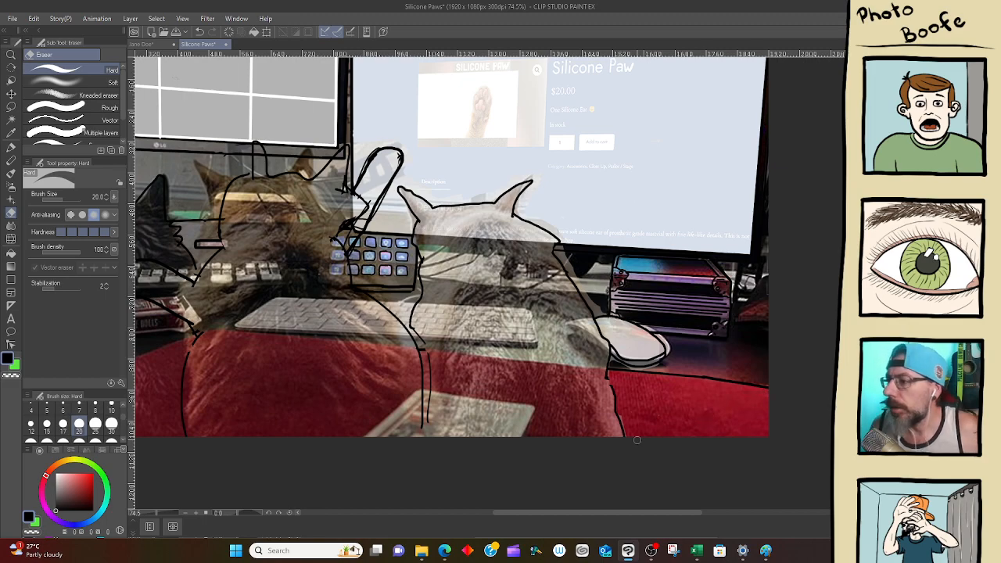
Fade the desk photo beneath the line art around the purple device and the dark object beside it
drag(252, 407, 443, 407)
drag(511, 406, 414, 389)
drag(649, 379, 501, 376)
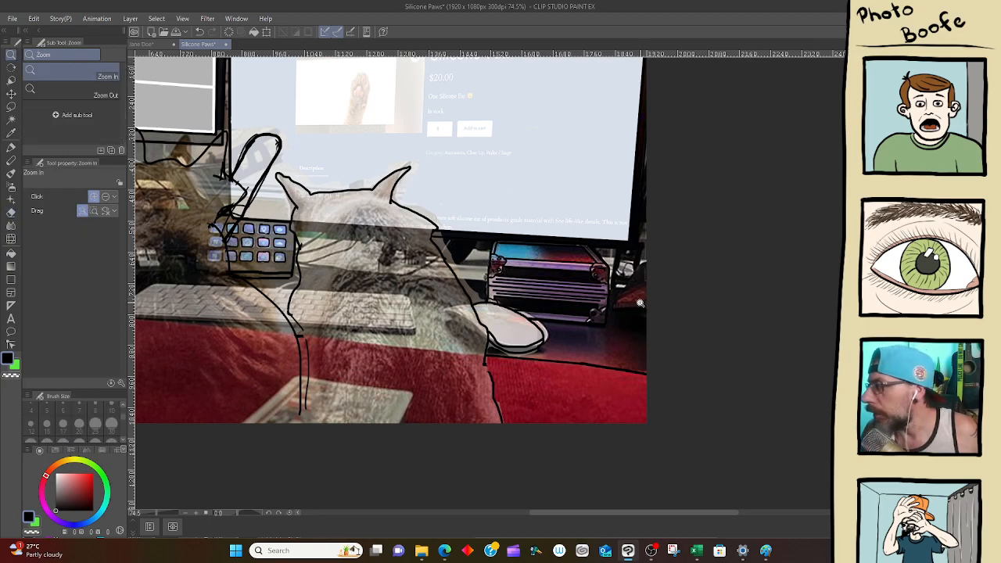
mouse_move(635, 301)
mouse_down()
mouse_move(693, 300)
mouse_move(673, 301)
mouse_move(667, 344)
mouse_up()
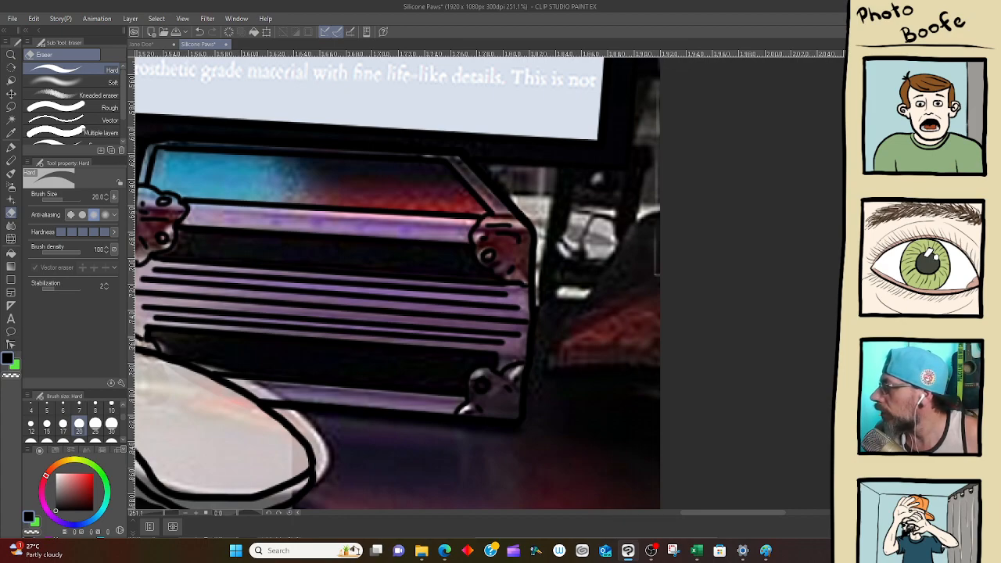
drag(939, 352, 909, 352)
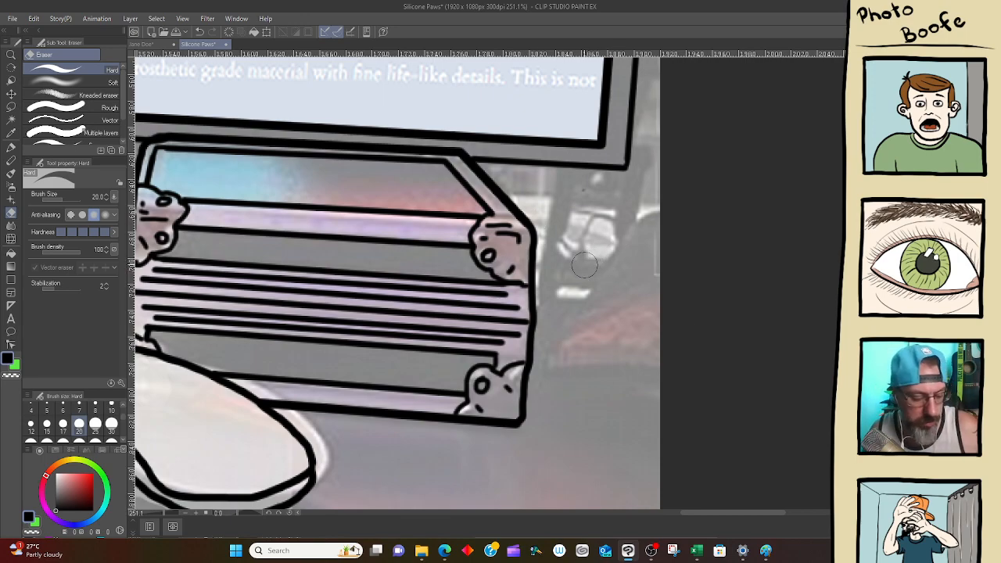
Trace the outline and lower page edge of the book beside the purple device with the Milli pen at size 10
key(p)
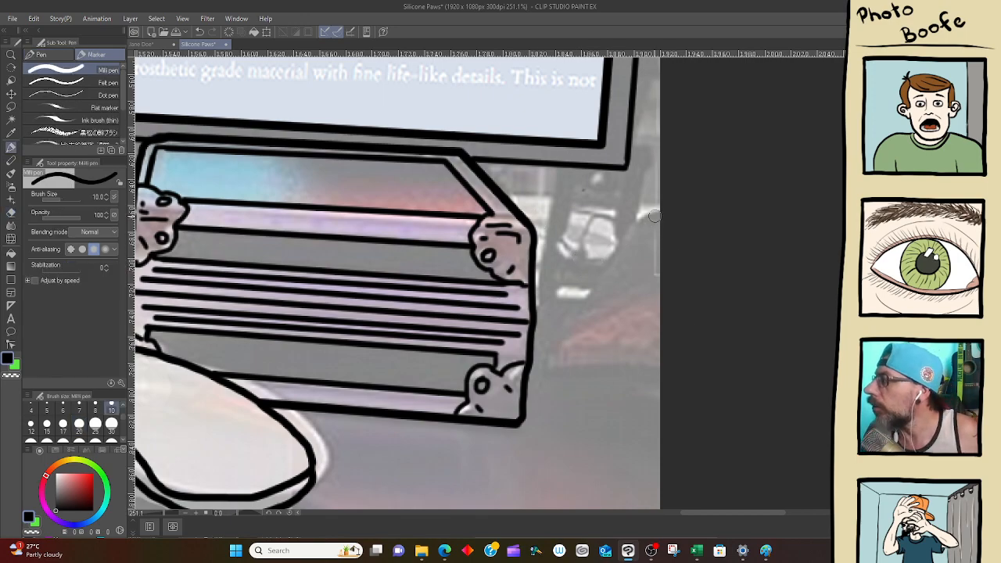
mouse_move(664, 209)
mouse_down()
mouse_move(557, 343)
mouse_move(544, 381)
mouse_move(581, 413)
mouse_move(685, 425)
mouse_up()
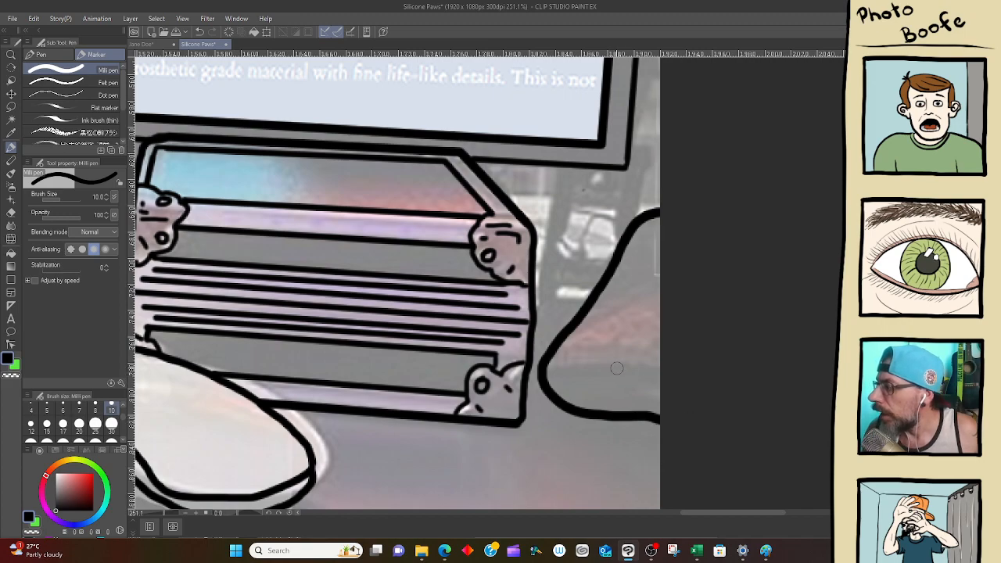
mouse_move(661, 367)
mouse_down()
mouse_move(558, 373)
mouse_move(551, 384)
mouse_move(574, 405)
mouse_up()
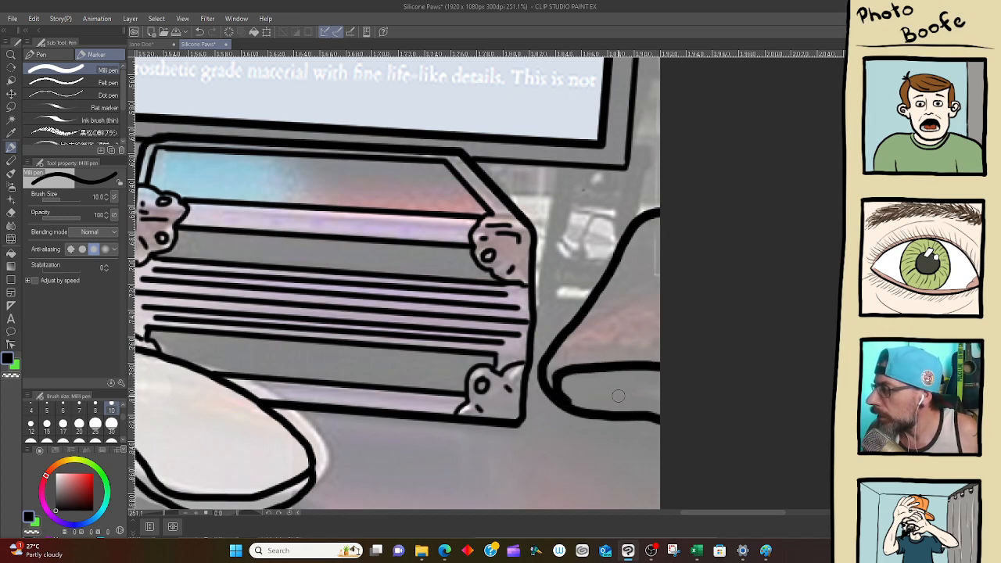
Reduce the Milli pen to size 5 and draw thin page lines inside the book's lower edge
key(bracketleft)
key(bracketleft)
key(bracketleft)
key(bracketleft)
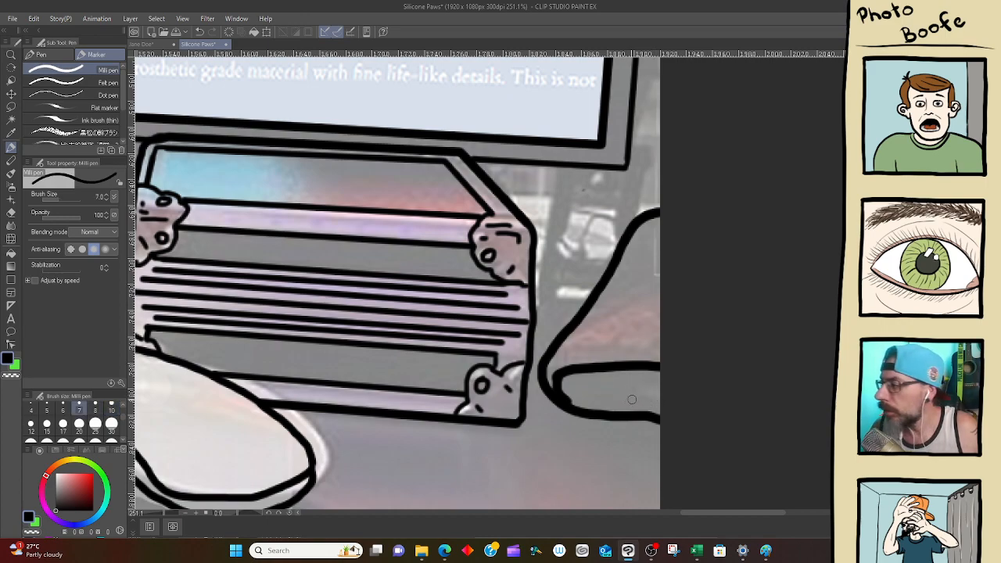
drag(586, 382, 679, 387)
mouse_move(587, 382)
mouse_down()
mouse_move(569, 382)
mouse_move(659, 410)
mouse_up()
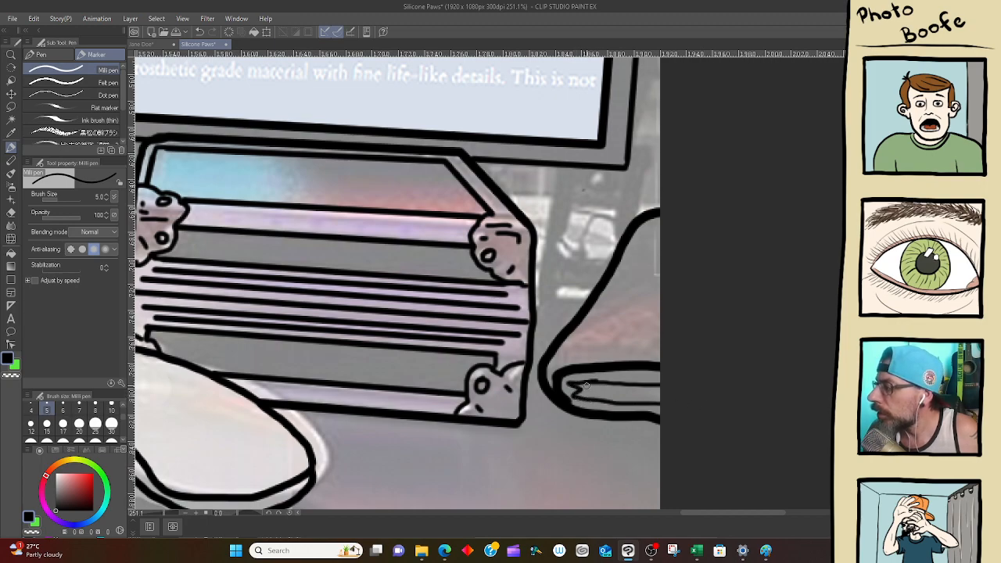
drag(585, 388, 655, 394)
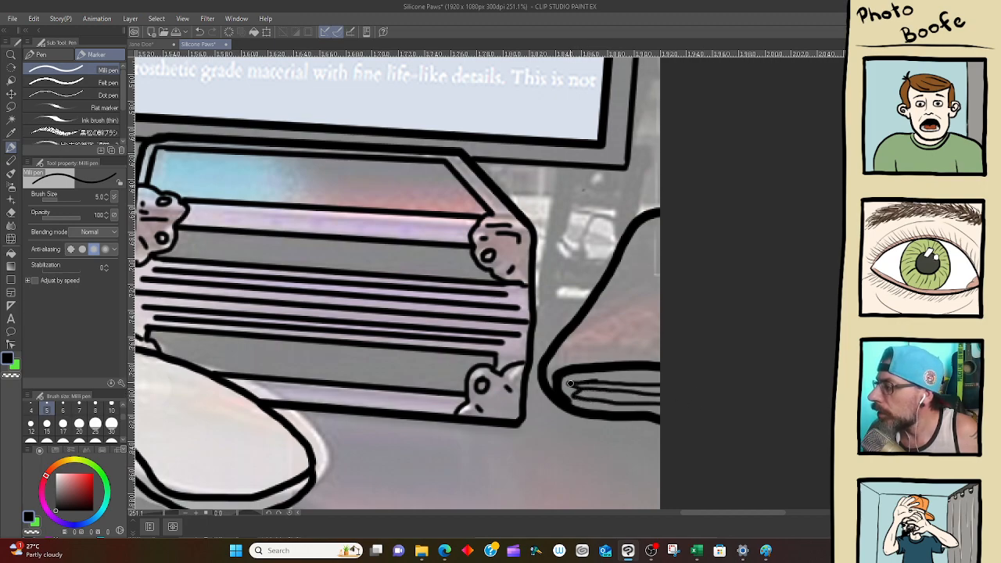
drag(568, 386, 594, 369)
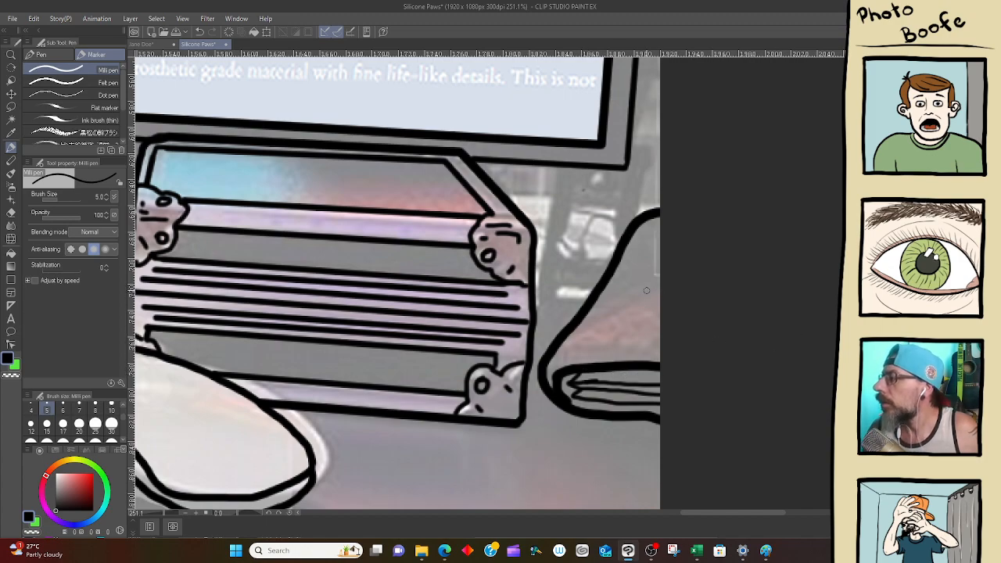
Draw a small angular label with a question mark on the book's cover at the canvas edge
mouse_move(646, 273)
mouse_down()
mouse_move(621, 318)
mouse_move(667, 322)
mouse_up()
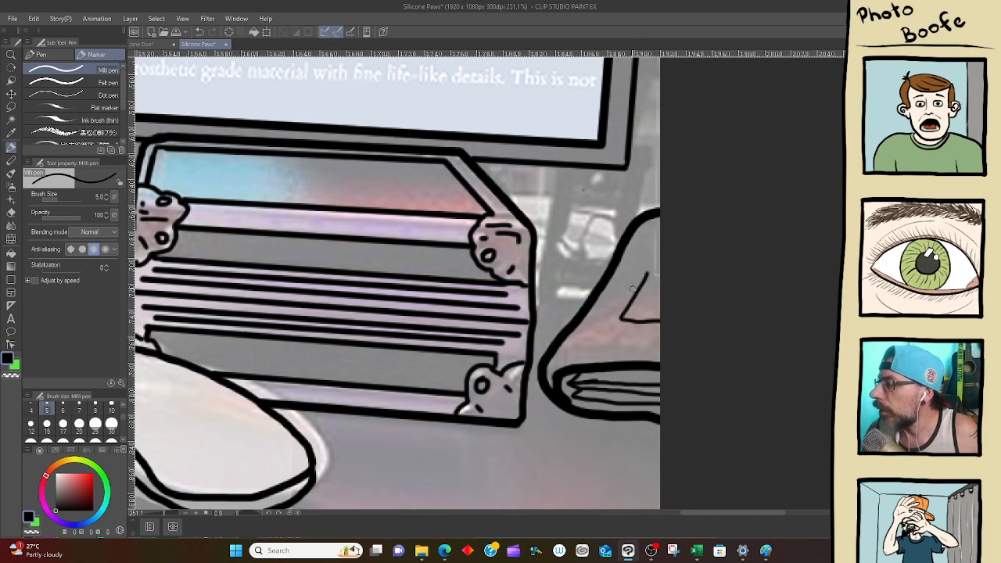
key(ctrl+z)
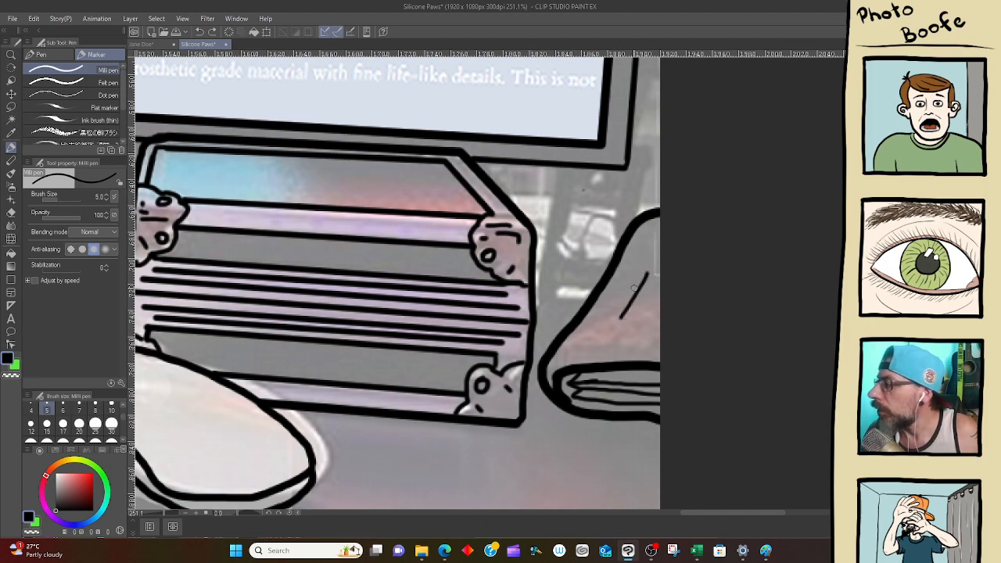
drag(621, 319, 660, 319)
key(ctrl+z)
drag(649, 273, 658, 266)
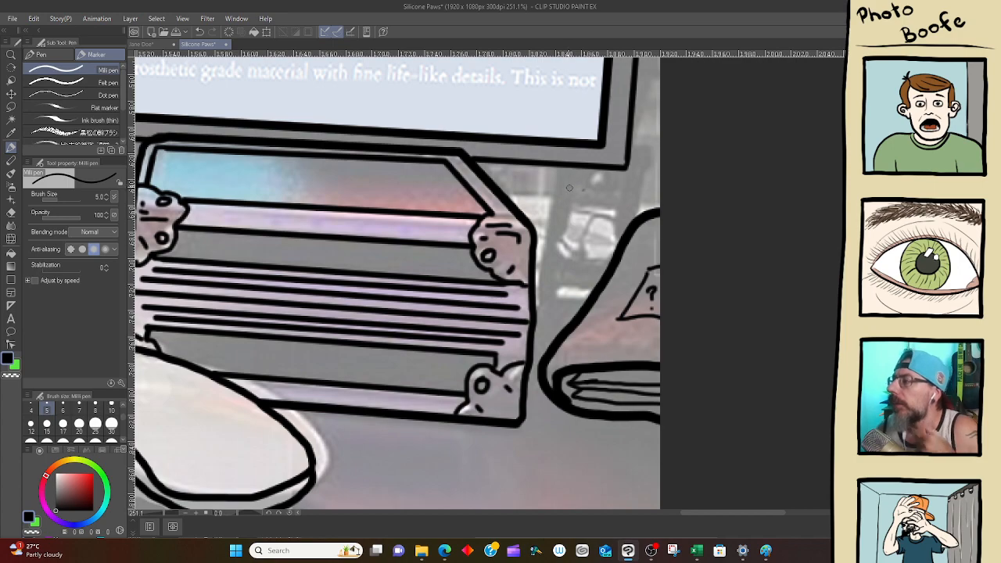
Trace the monitor stand behind the book, including its side edges, base and rounded square opening
mouse_move(557, 168)
mouse_down()
mouse_move(537, 306)
mouse_move(558, 303)
mouse_move(562, 314)
mouse_move(541, 314)
mouse_move(592, 292)
mouse_up()
mouse_move(584, 209)
mouse_down()
mouse_move(567, 213)
mouse_move(562, 261)
mouse_move(612, 266)
mouse_up()
mouse_move(583, 209)
mouse_down()
mouse_move(615, 220)
mouse_move(617, 250)
mouse_up()
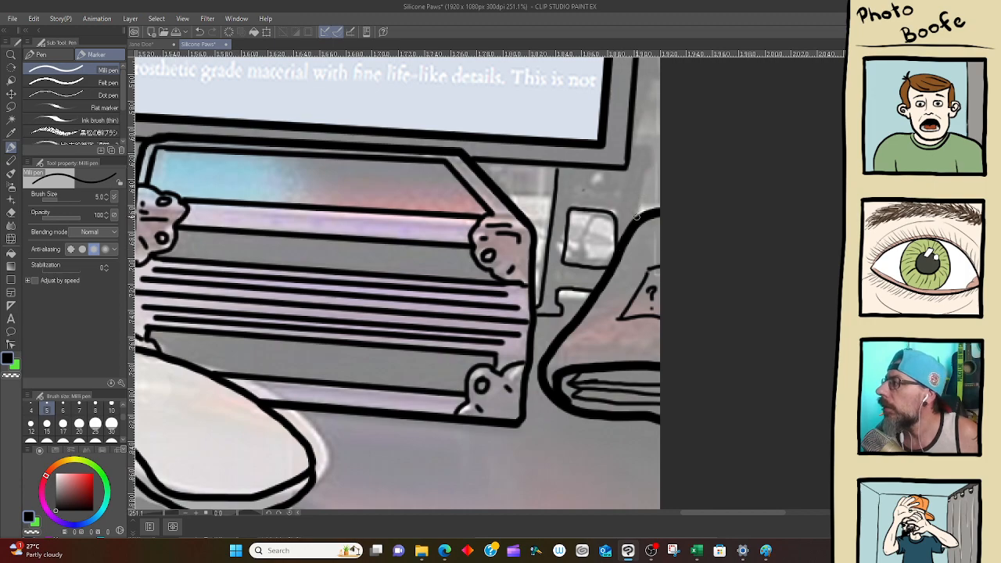
mouse_move(637, 216)
mouse_down()
mouse_move(650, 161)
mouse_move(635, 142)
mouse_move(665, 177)
mouse_move(649, 164)
mouse_move(652, 199)
mouse_up()
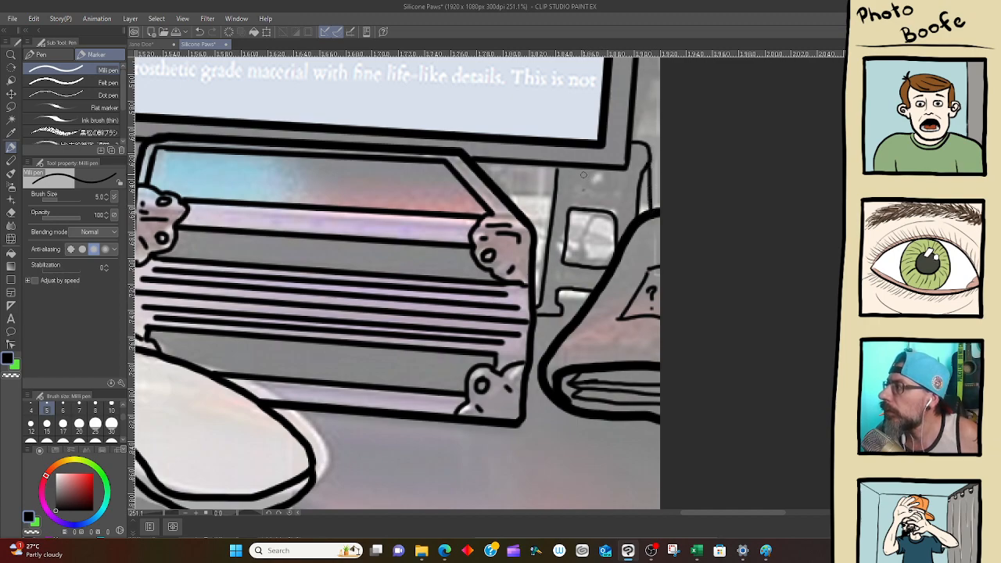
Ink a small trapezoid opening and the dividing lines inside the square opening of the stand between the case and the pouch
mouse_move(574, 189)
mouse_down()
mouse_move(598, 193)
mouse_move(604, 180)
mouse_up()
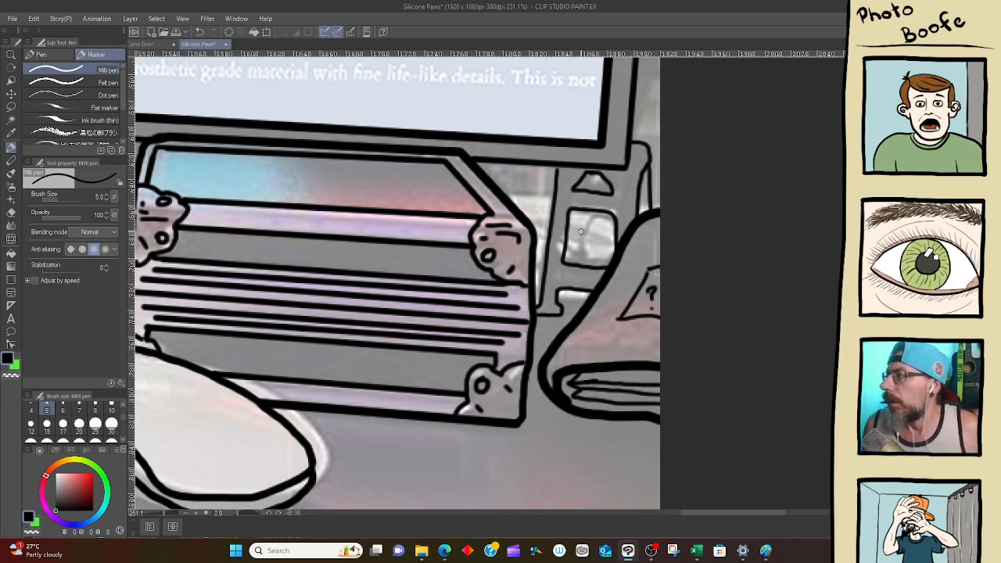
drag(577, 208, 581, 246)
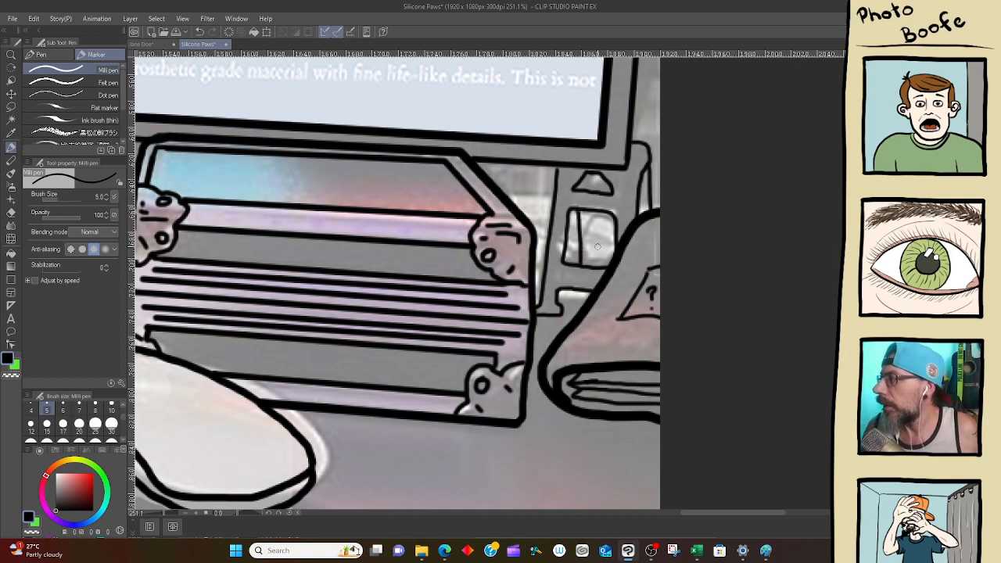
drag(590, 213, 590, 264)
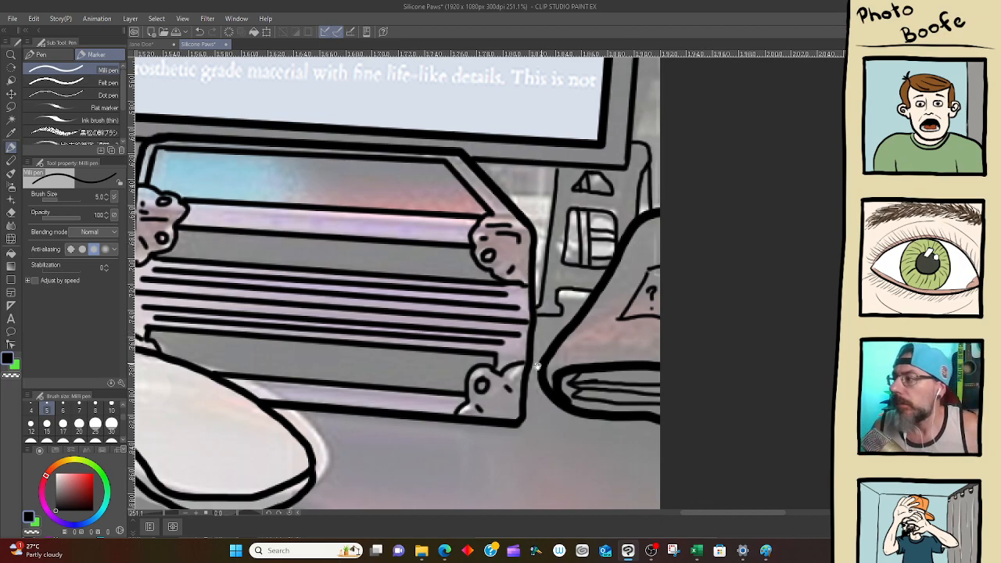
Ink a short slanted edge below the monitor and two pairs of near-horizontal lines between the cat's back and the case
drag(476, 390, 681, 327)
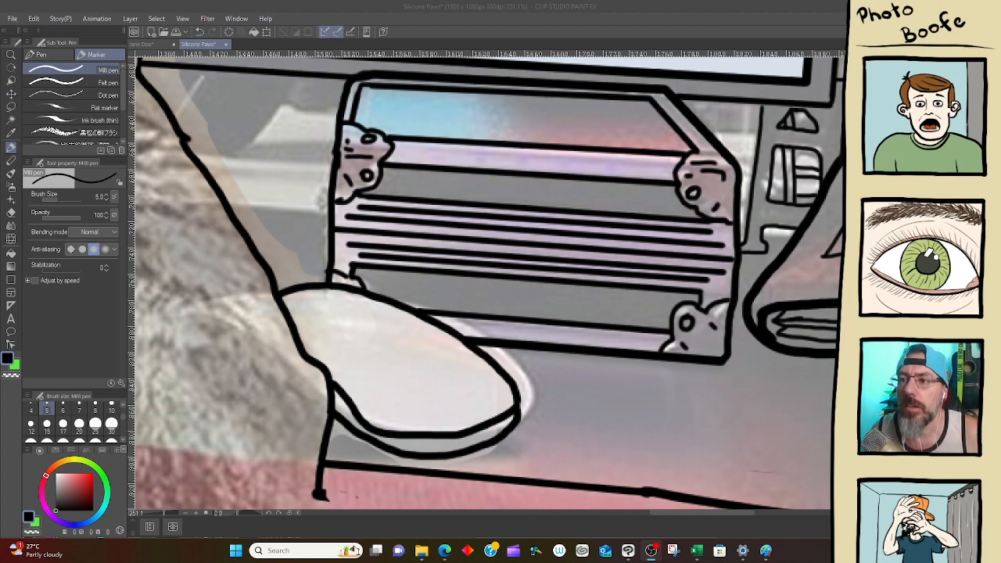
click(214, 279)
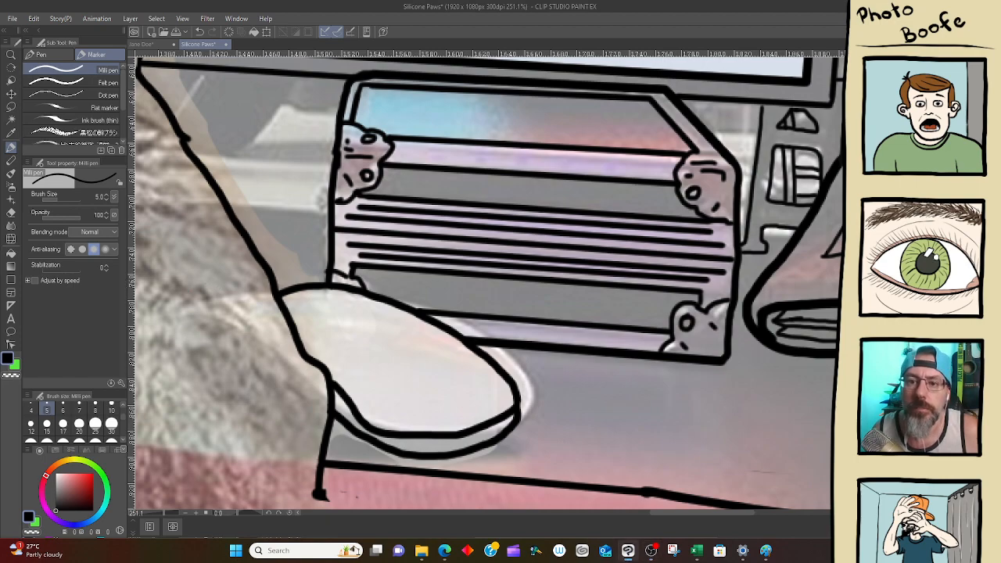
key(alt+Tab)
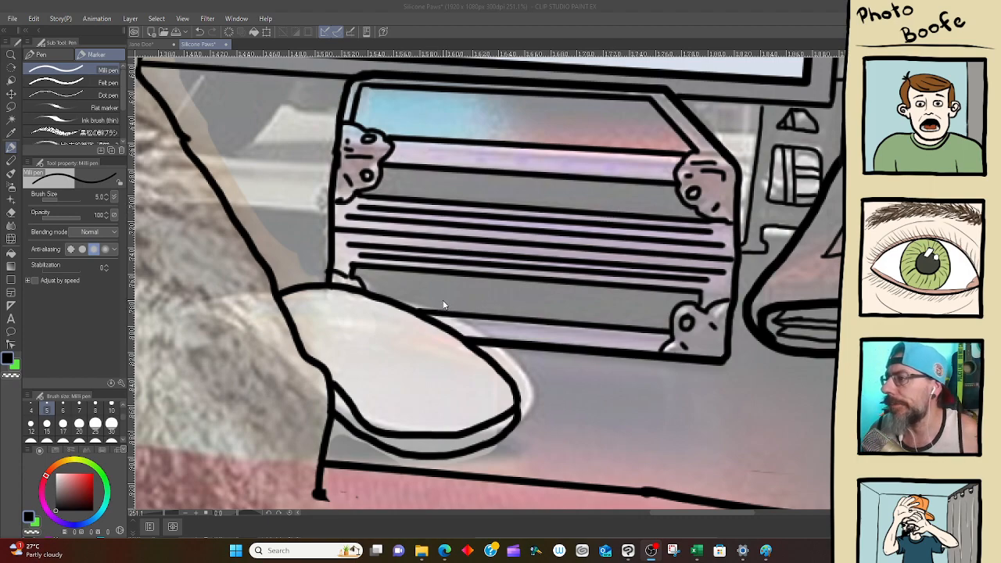
click(546, 387)
mouse_move(482, 251)
mouse_down()
mouse_move(490, 303)
mouse_move(572, 347)
mouse_move(469, 336)
mouse_move(618, 351)
mouse_up()
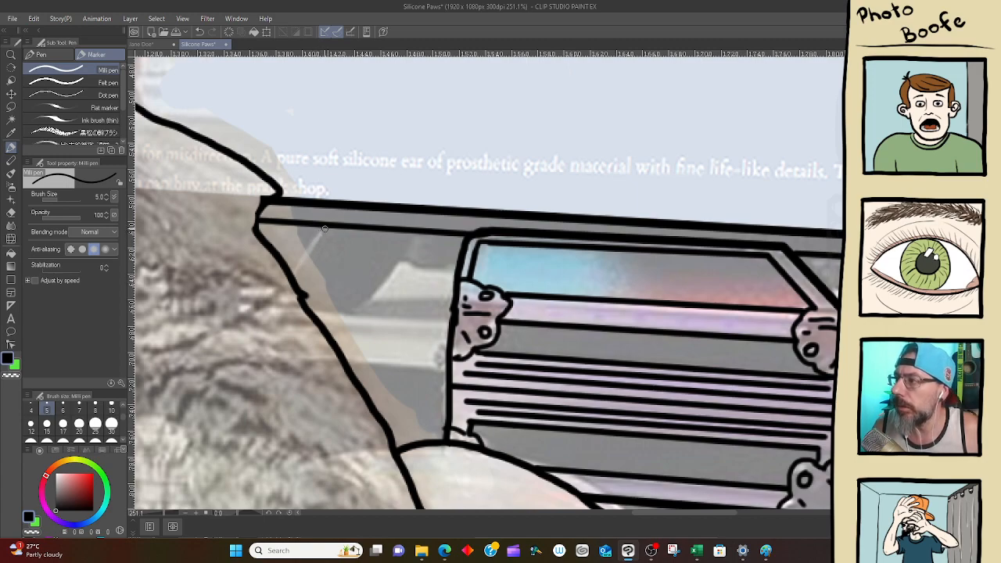
drag(325, 228, 297, 275)
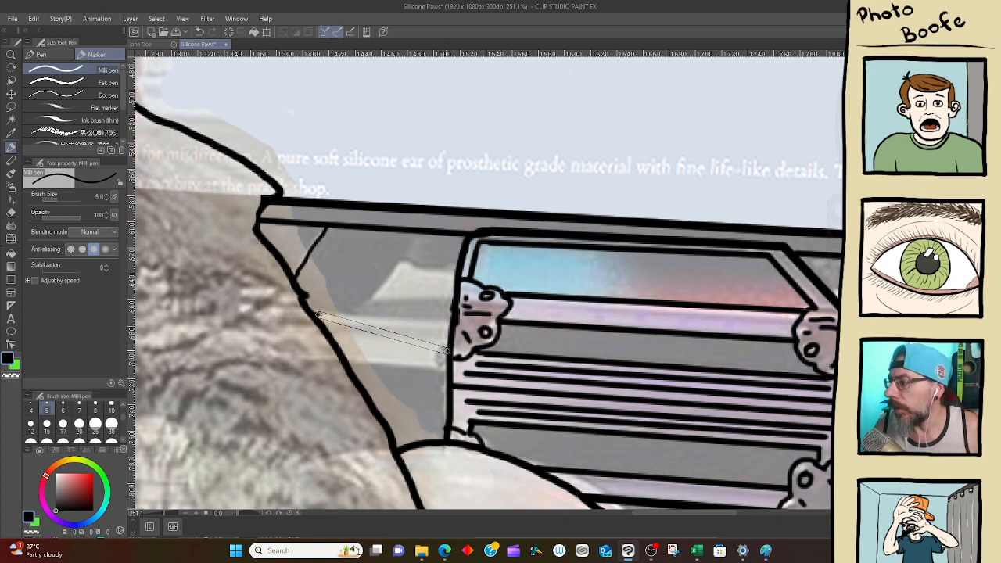
drag(447, 353, 454, 323)
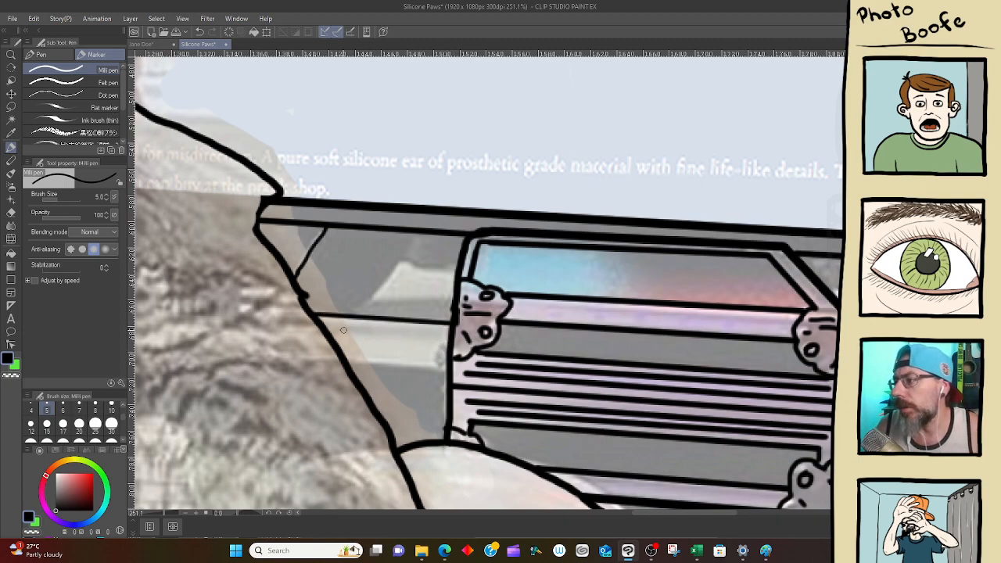
drag(320, 319, 451, 331)
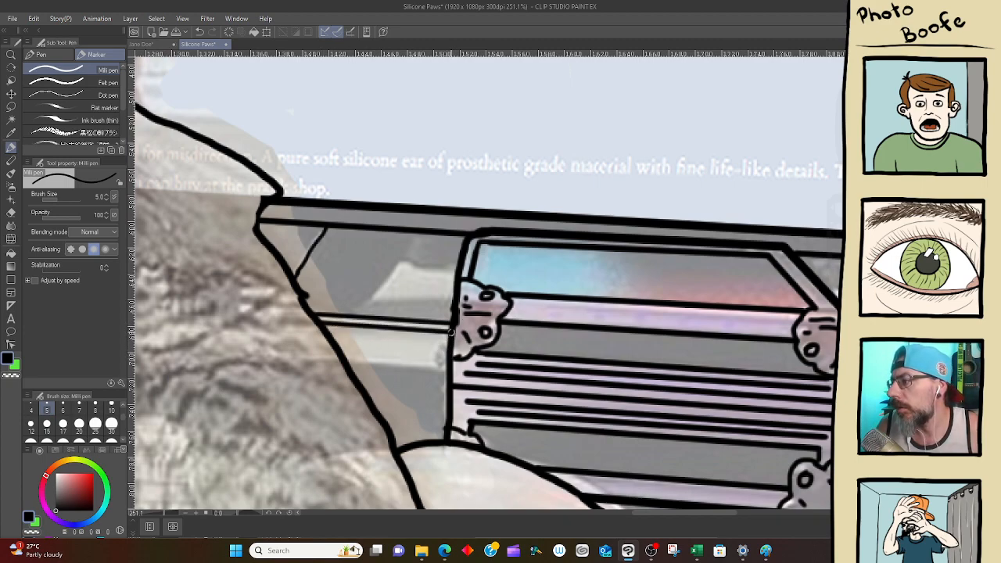
drag(342, 357, 450, 365)
drag(348, 365, 452, 372)
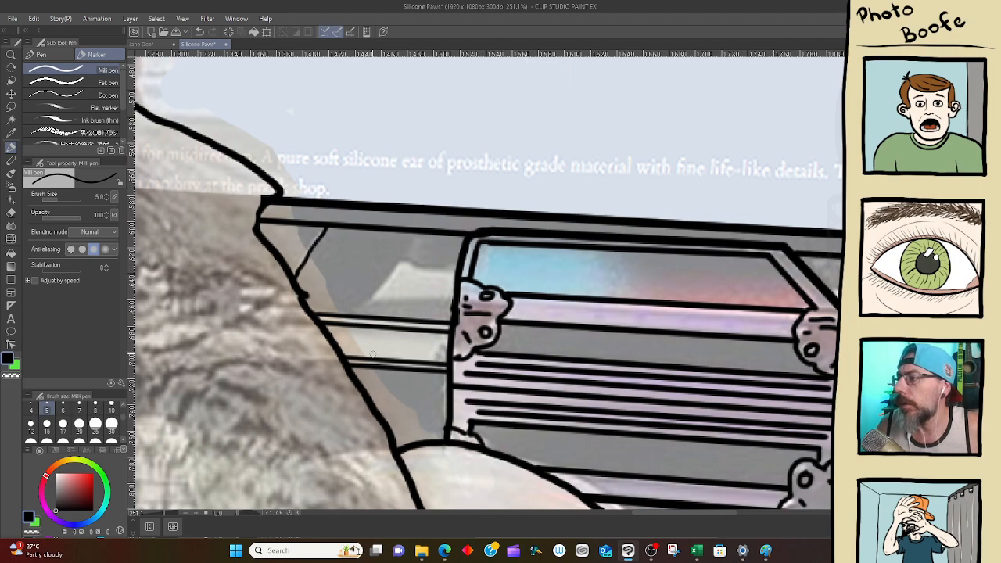
Reduce the Milli pen to size 3 and fill the strip between the paired lines with fine parallel page lines
key(bracketleft)
key(bracketleft)
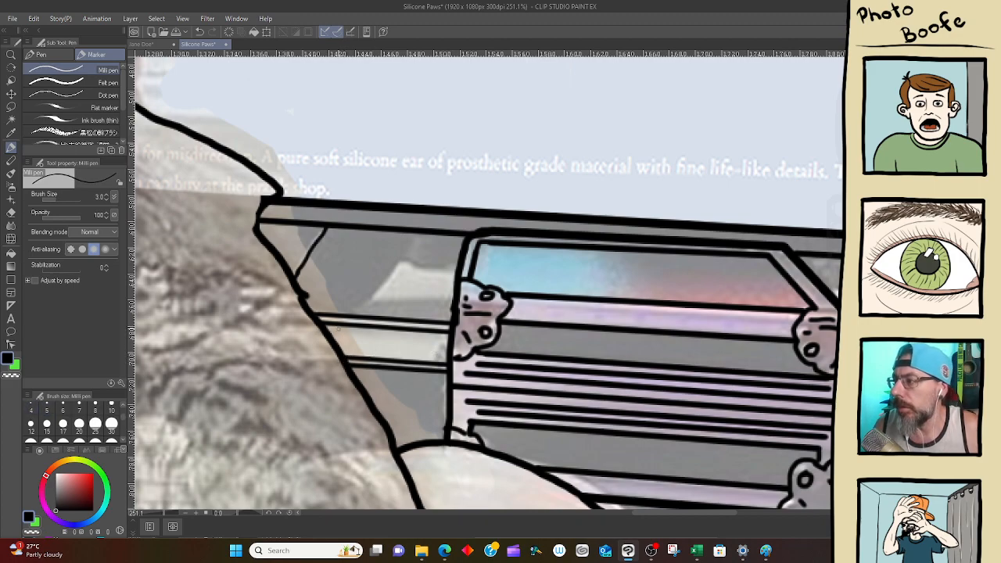
mouse_move(327, 331)
mouse_down()
mouse_move(444, 340)
mouse_move(335, 338)
mouse_move(425, 348)
mouse_up()
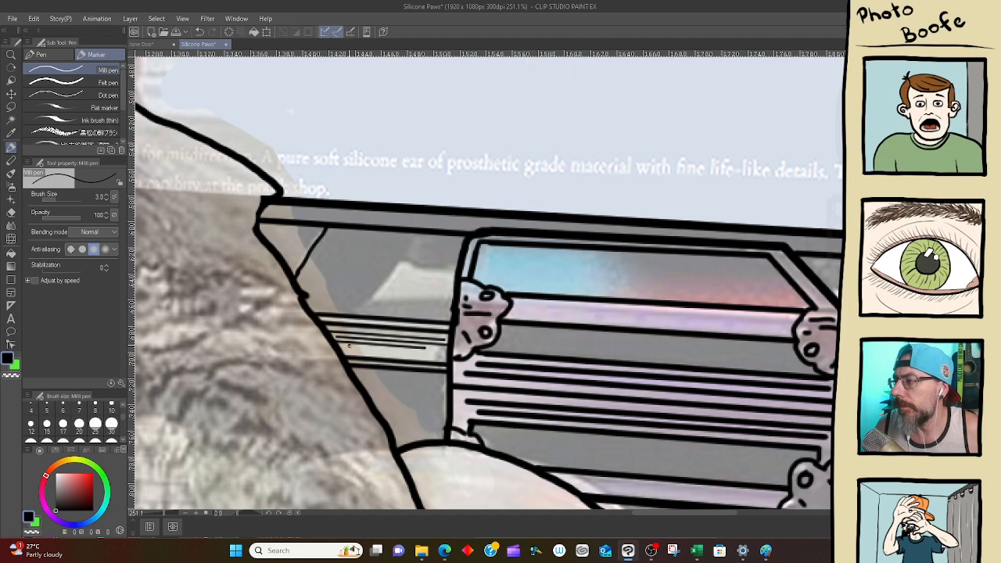
drag(349, 346, 429, 350)
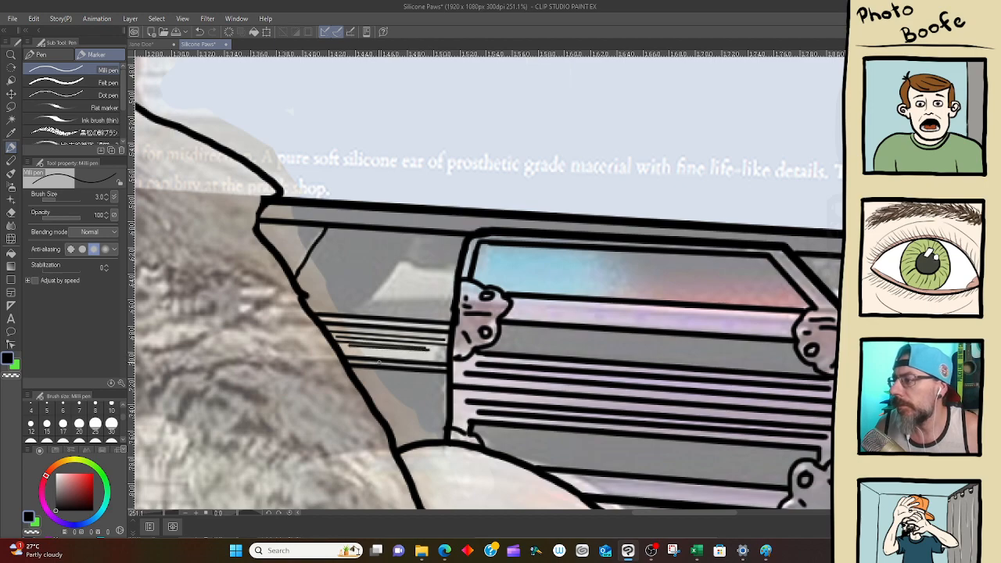
drag(346, 349, 448, 355)
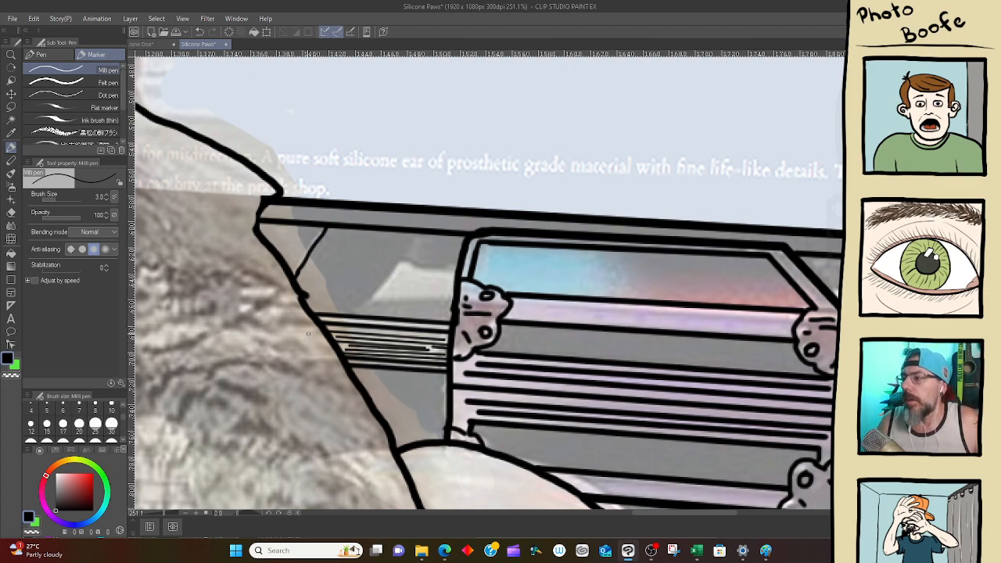
click(325, 328)
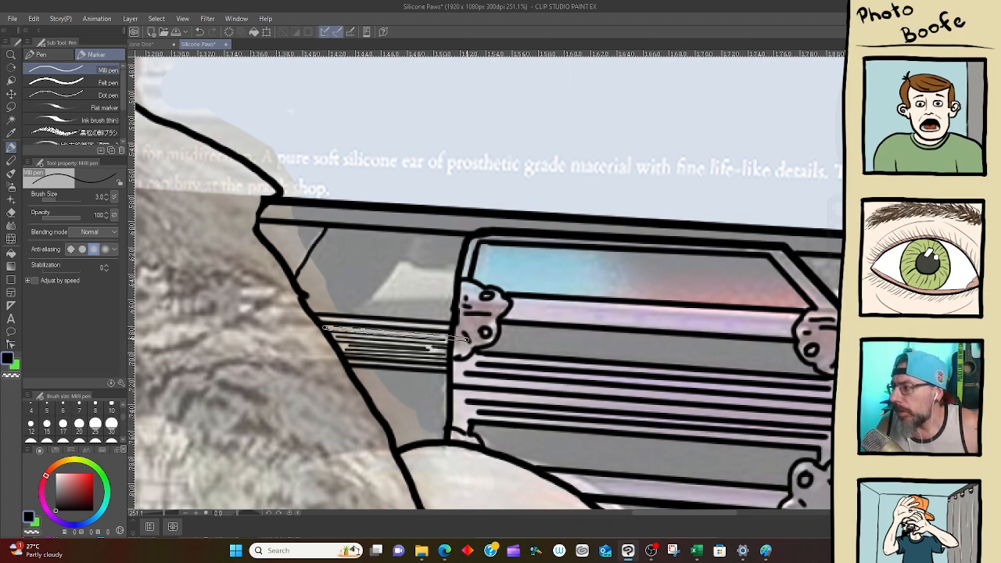
shift+click(452, 337)
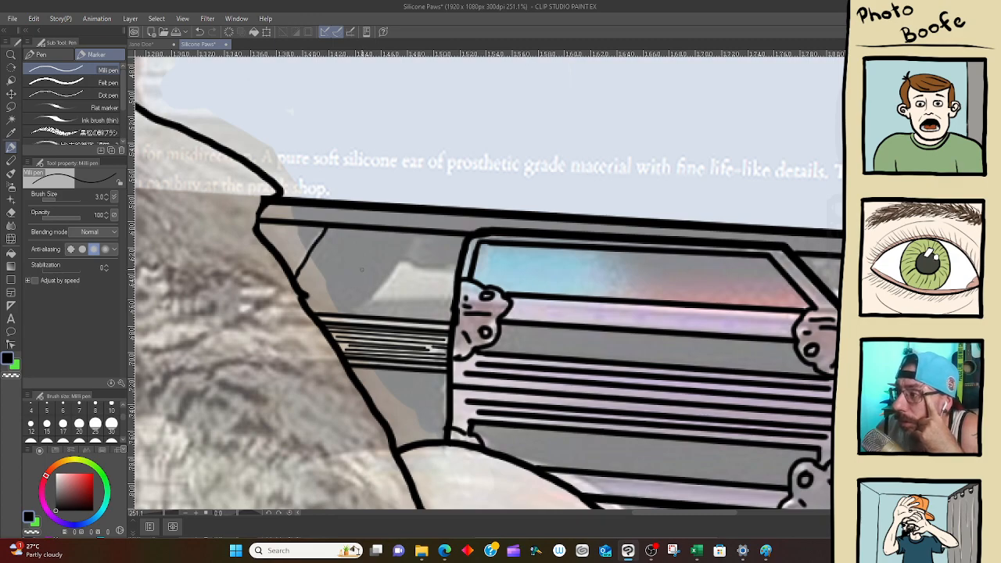
Handwrite the note "? title" in the gap below the monitor, just above the fine page lines
mouse_move(353, 251)
mouse_down()
mouse_move(377, 258)
mouse_move(371, 283)
mouse_move(397, 270)
mouse_up()
click(377, 292)
mouse_move(401, 266)
mouse_down()
mouse_move(402, 277)
mouse_move(435, 258)
mouse_move(443, 264)
mouse_up()
click(401, 256)
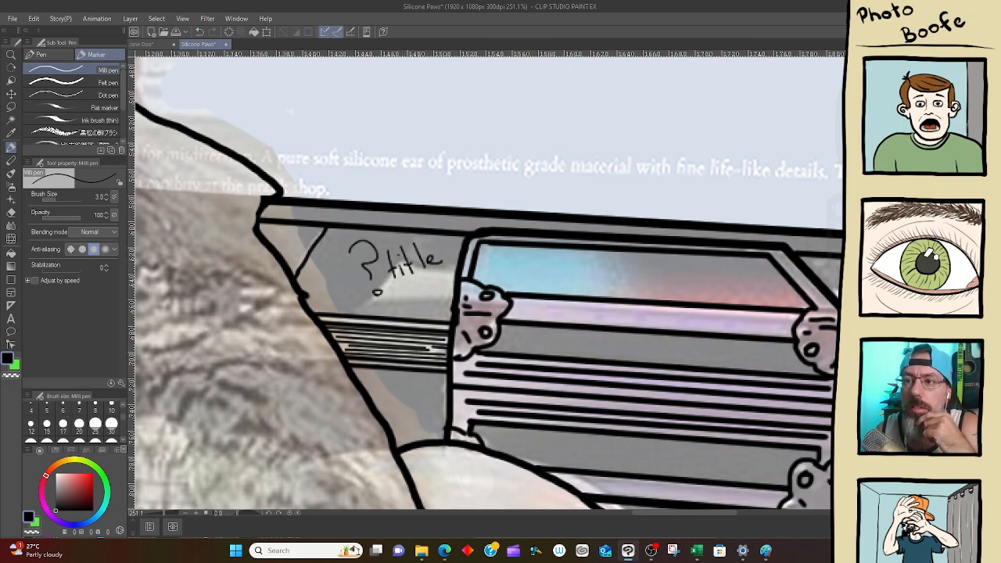
Erase the small stray mark on the blue web page beside the product listing with the size 20 hard eraser
click(651, 550)
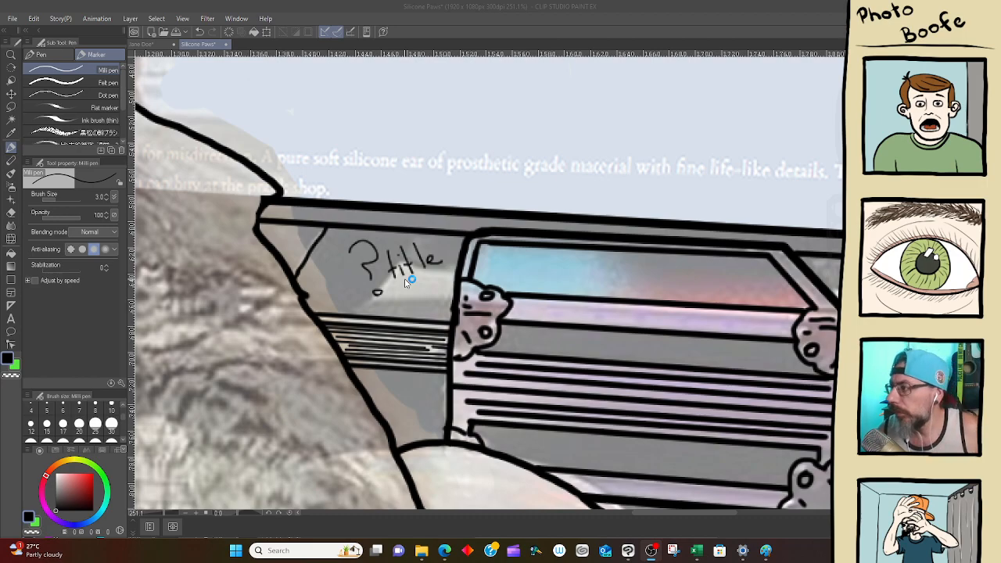
scroll(407, 282, down, 6)
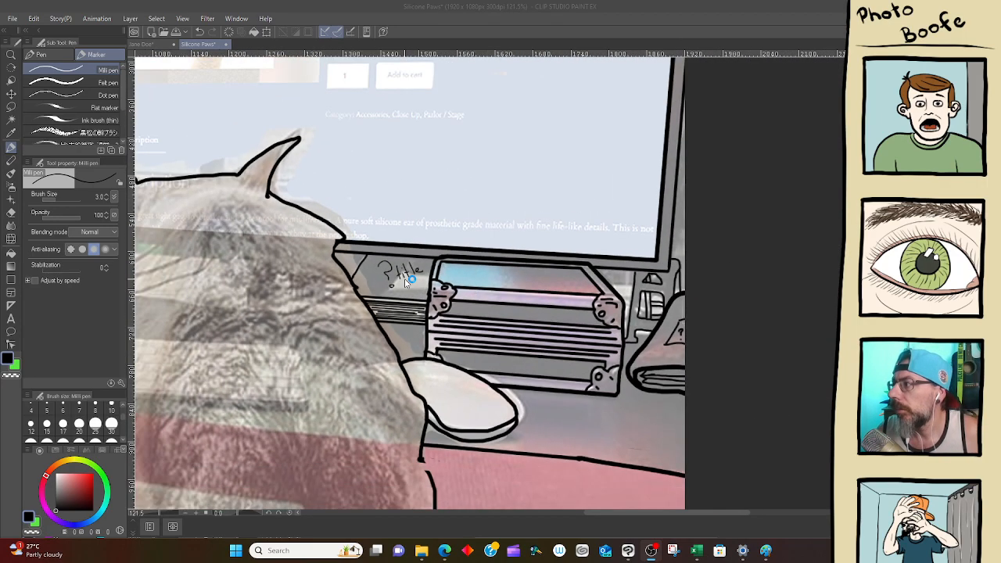
scroll(404, 279, down, 1)
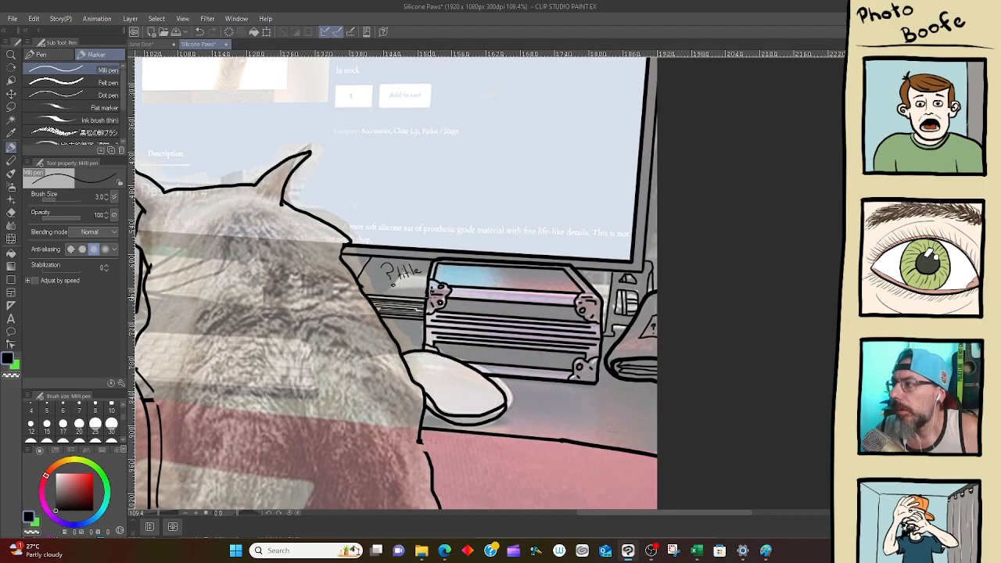
drag(368, 174, 488, 420)
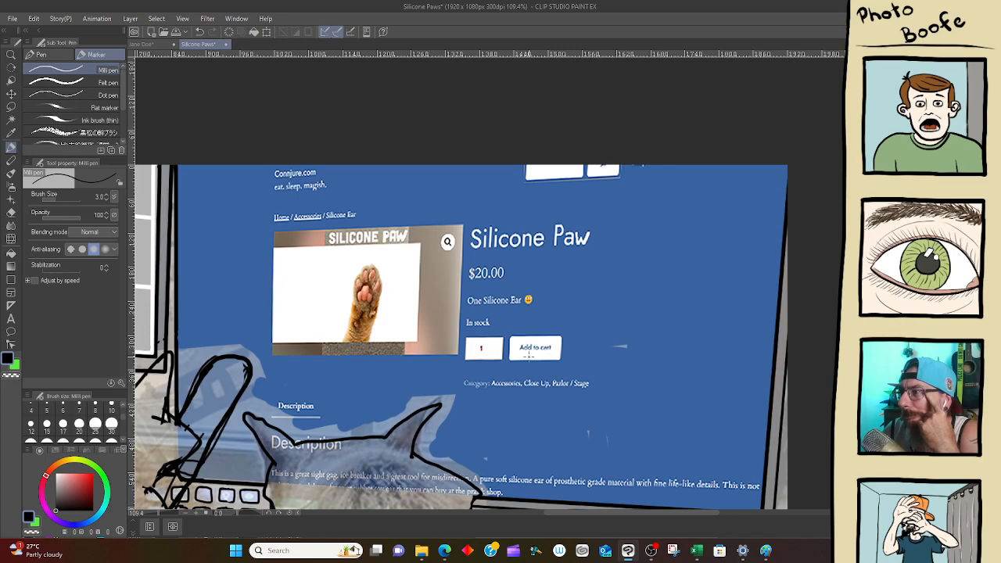
scroll(309, 308, down, 3)
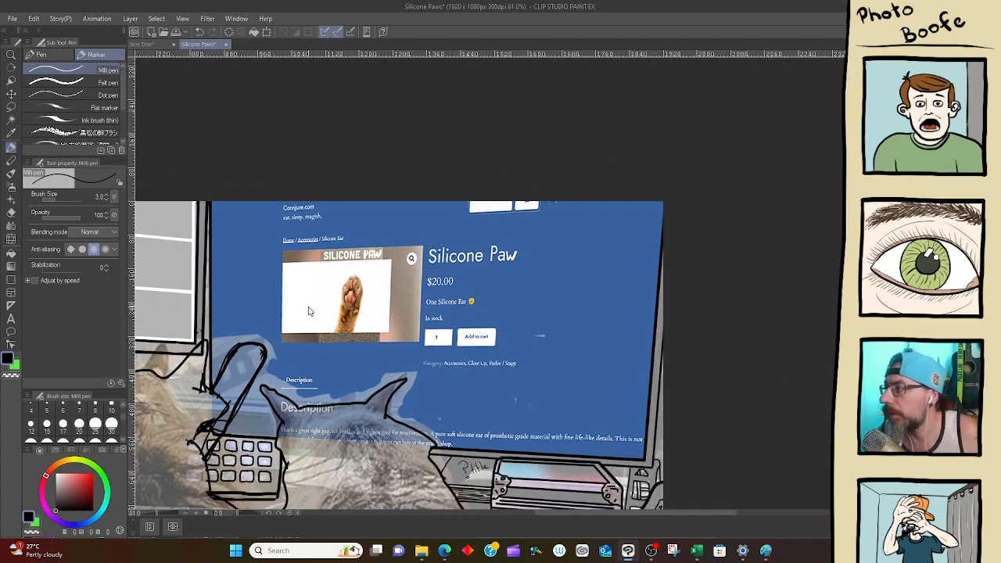
drag(269, 359, 416, 308)
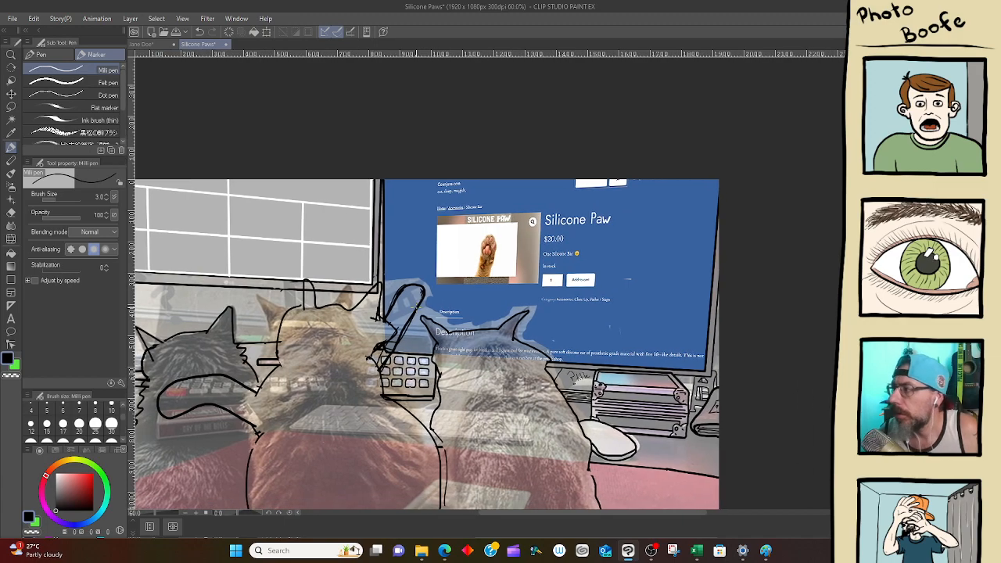
key(e)
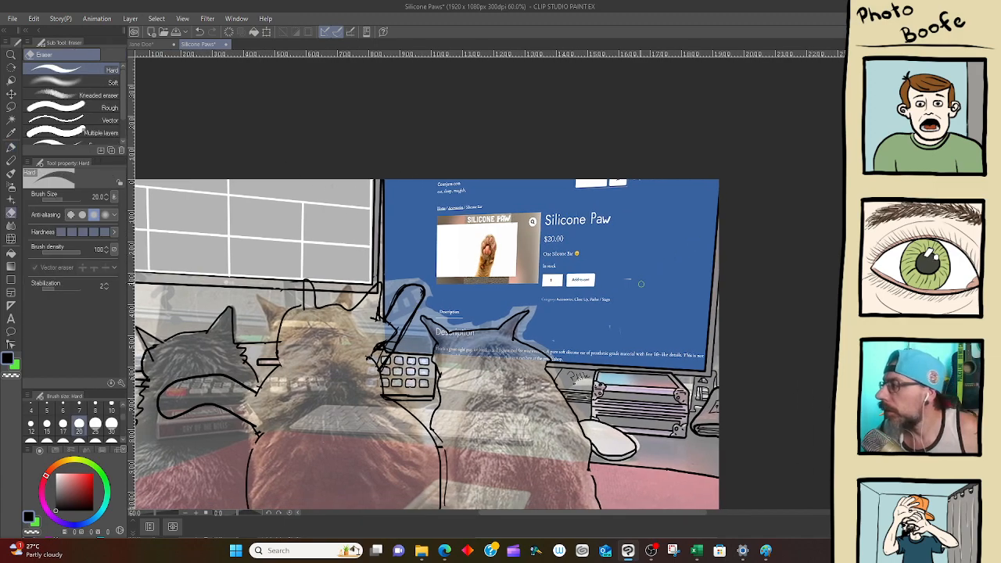
mouse_move(619, 285)
mouse_down()
mouse_move(637, 278)
mouse_move(626, 280)
mouse_up()
key(ctrl+z)
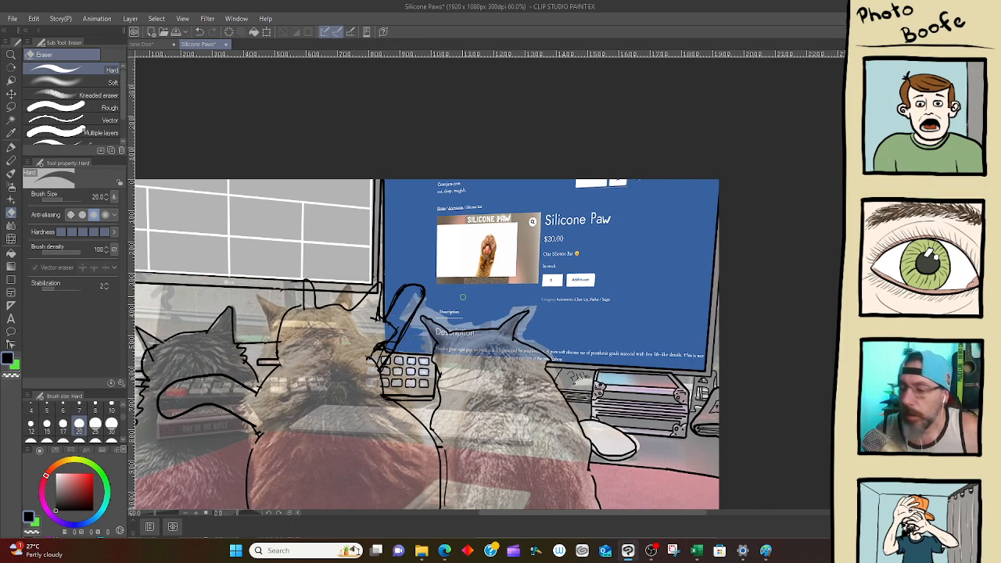
Enlarge the hard eraser to size 200 and clear the remaining stray marks from the blue web page around the cat's ears
key(bracketright)
key(bracketright)
key(bracketright)
key(bracketright)
key(bracketright)
key(bracketright)
key(bracketright)
key(bracketright)
key(bracketright)
key(bracketright)
key(bracketright)
key(bracketright)
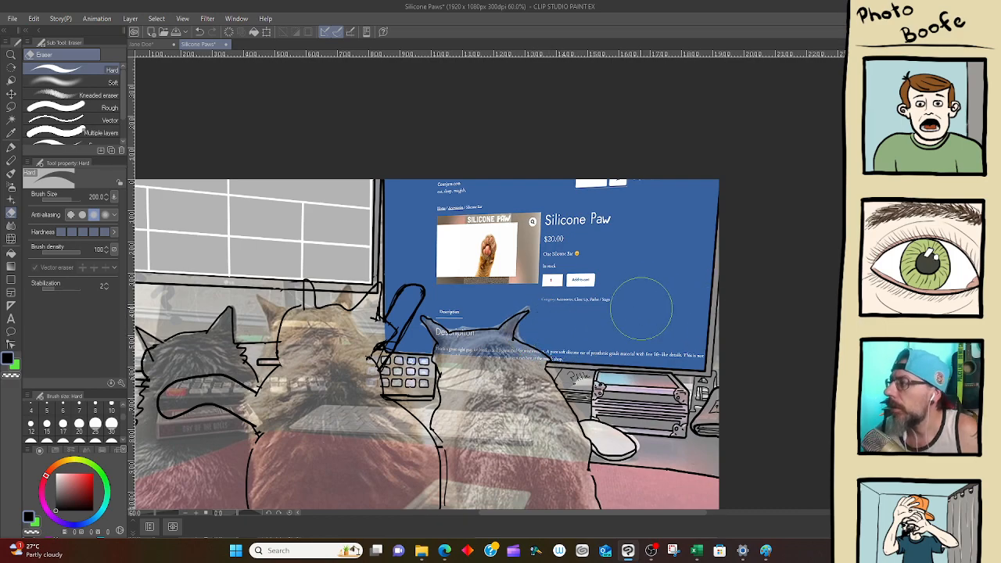
drag(634, 268, 624, 337)
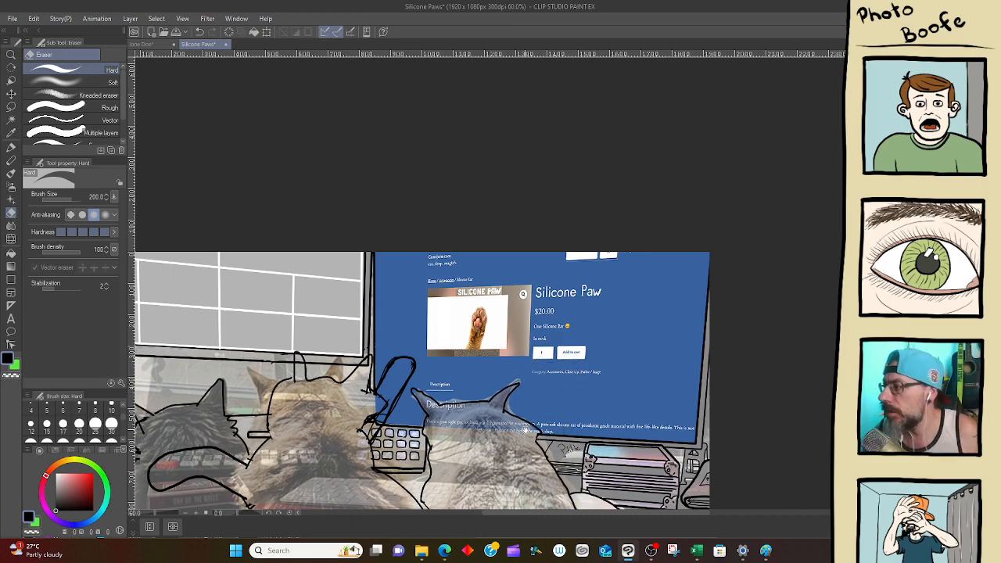
Switch to the Milli pen and set its brush size to 8
mouse_move(525, 428)
mouse_down()
mouse_move(536, 309)
mouse_move(623, 298)
mouse_move(614, 309)
mouse_up()
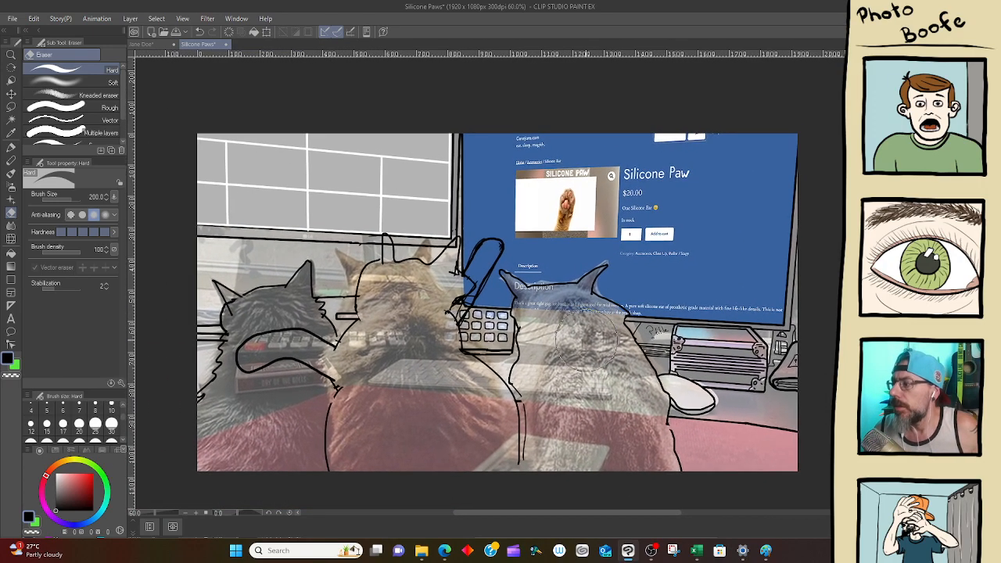
key(p)
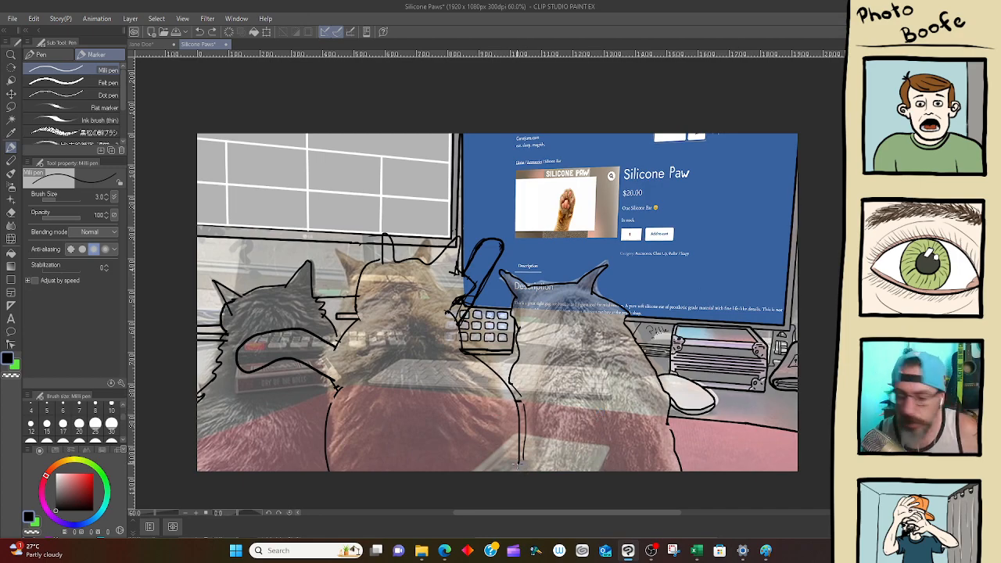
key(p)
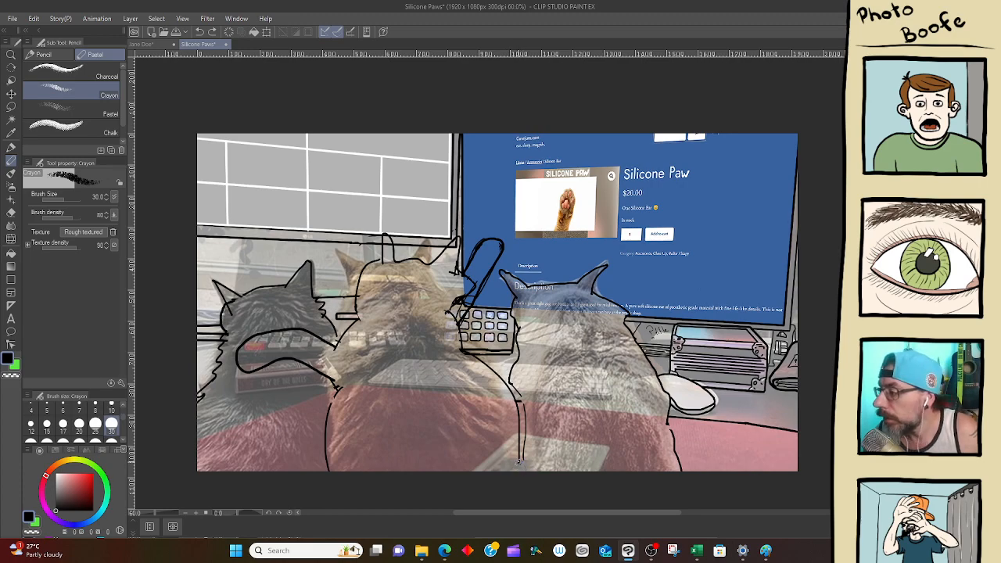
key(p)
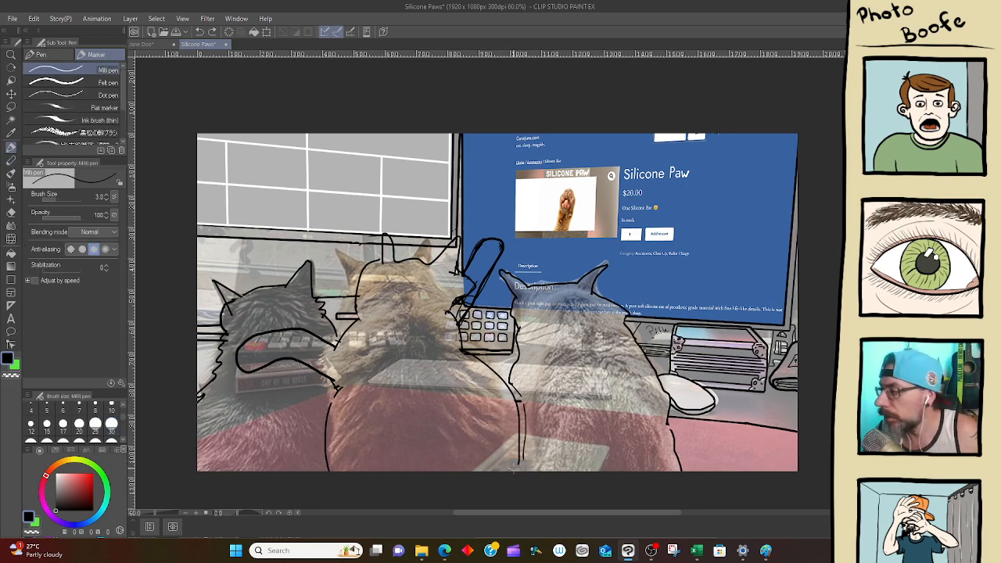
click(111, 406)
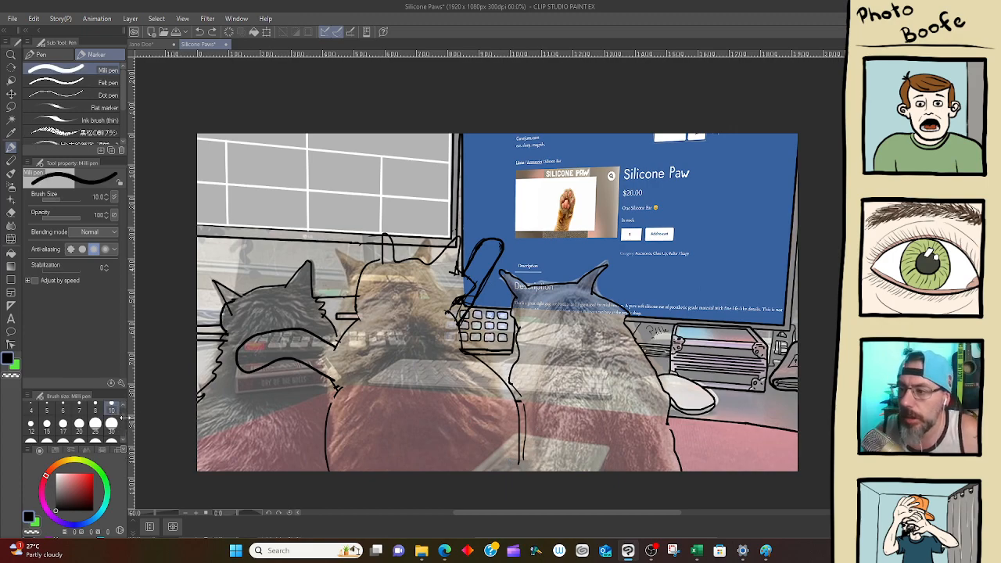
click(94, 409)
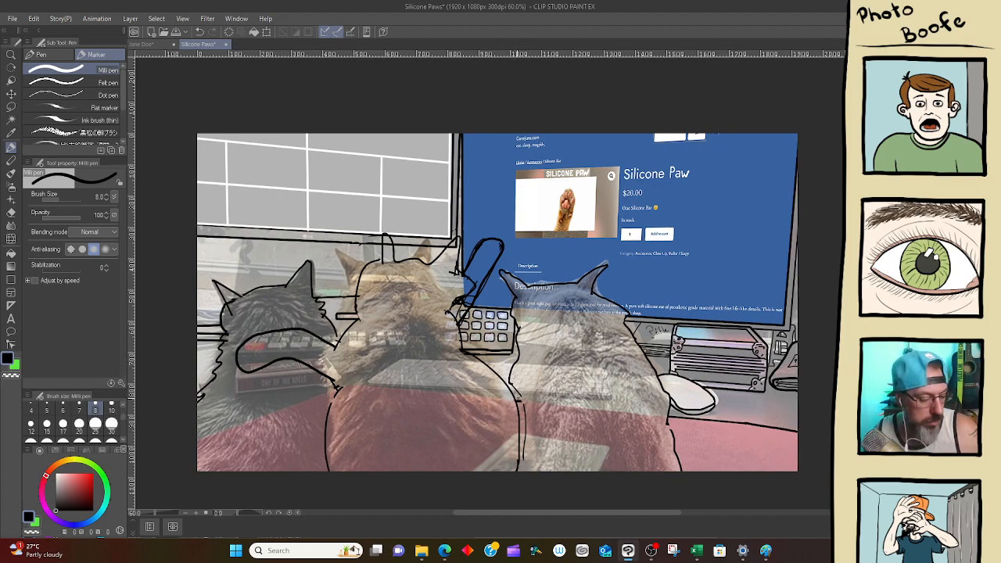
Reduce the hard eraser to size 70, erase the duplicate line between the middle and right cats' bodies, and return to the Milli pen
key(e)
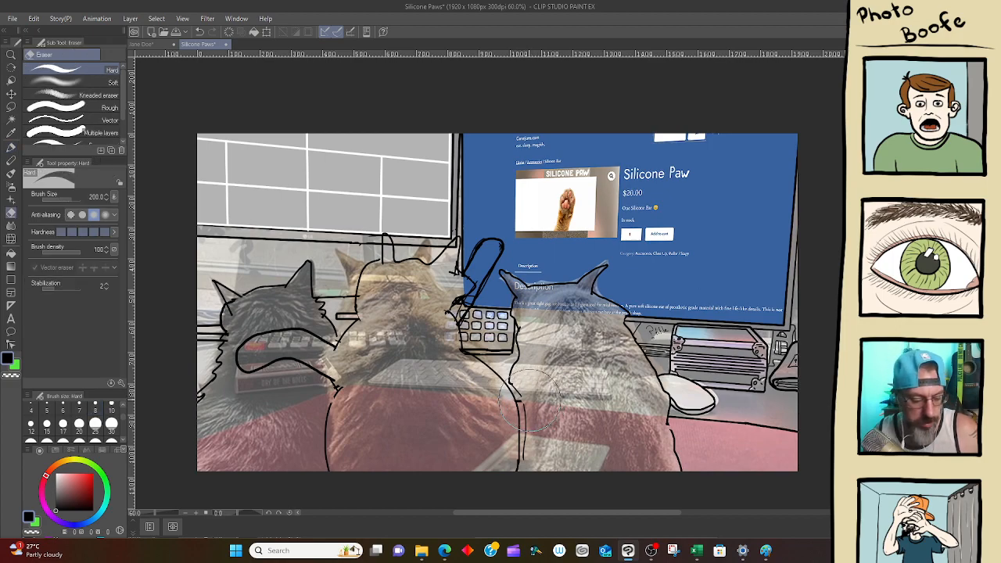
key(bracketleft)
key(bracketleft)
key(bracketleft)
key(bracketleft)
key(bracketleft)
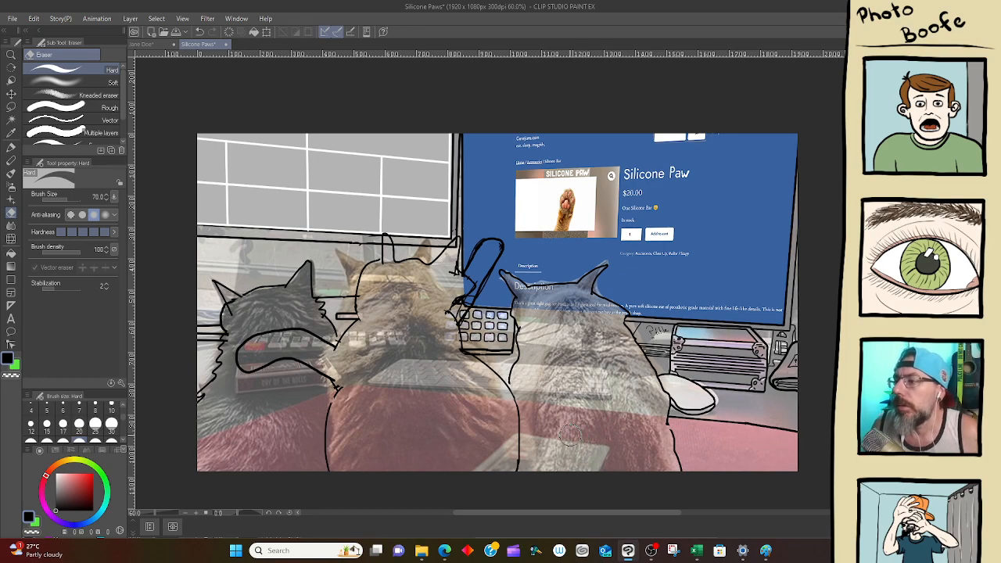
drag(547, 362, 612, 411)
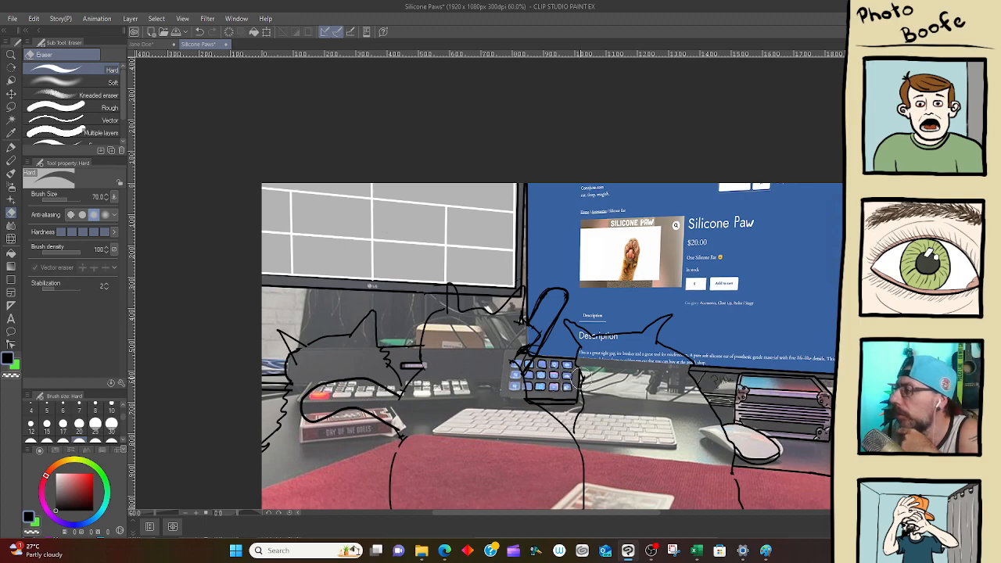
key(p)
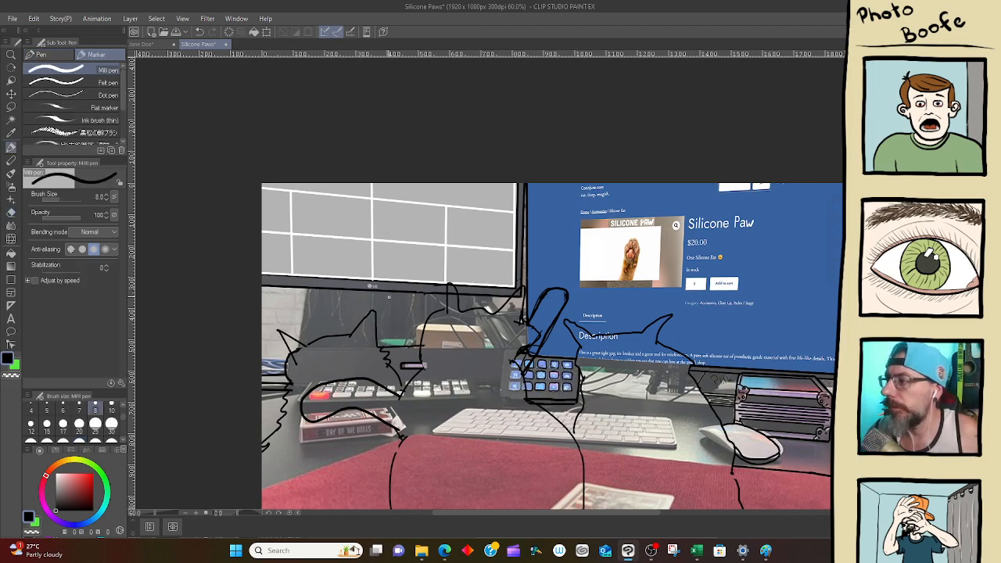
drag(392, 292, 391, 344)
key(ctrl+z)
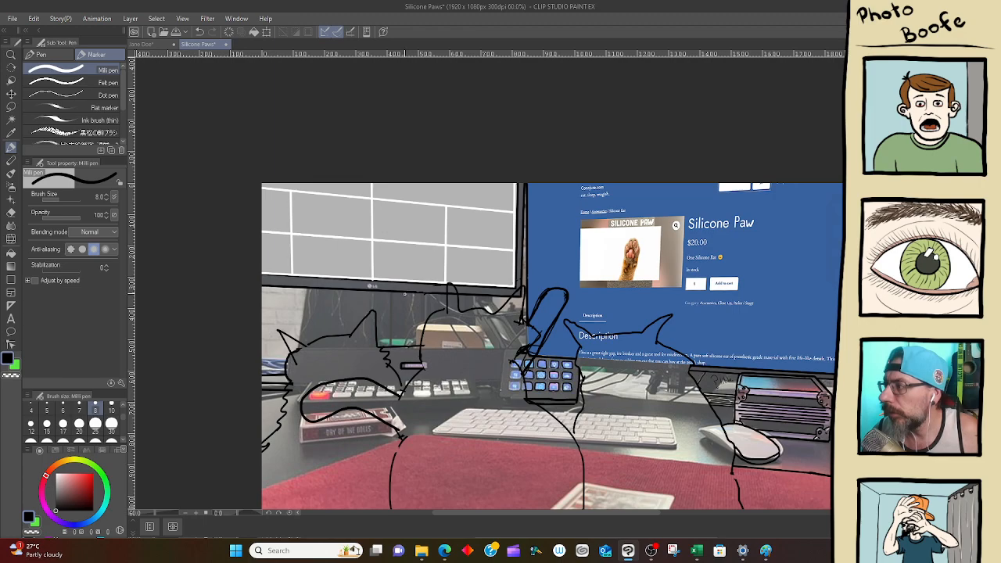
drag(404, 294, 404, 346)
key(ctrl+z)
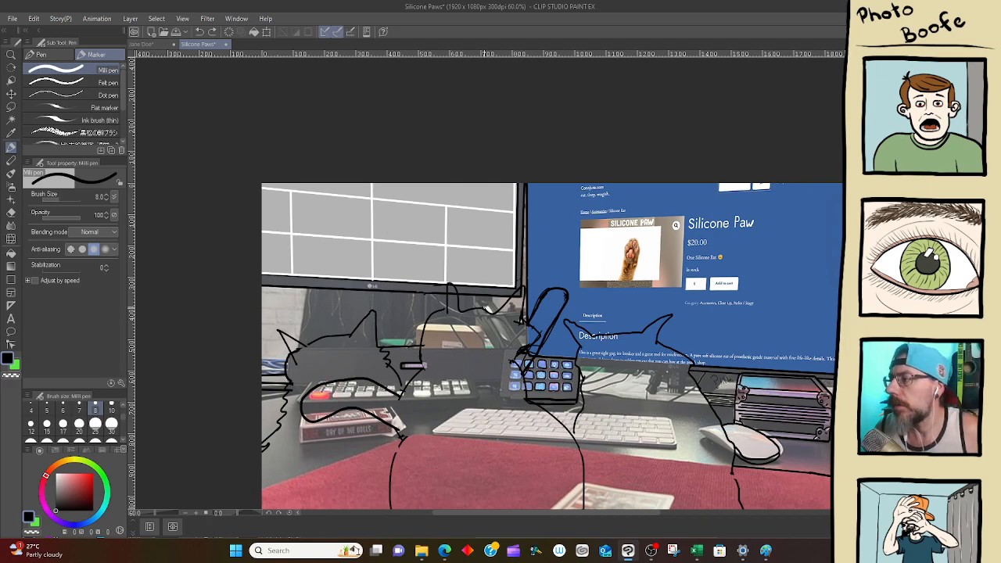
Ink two straight, parallel vertical lines for the stand beneath the left monitor, down to the desk's dark back edge
click(390, 291)
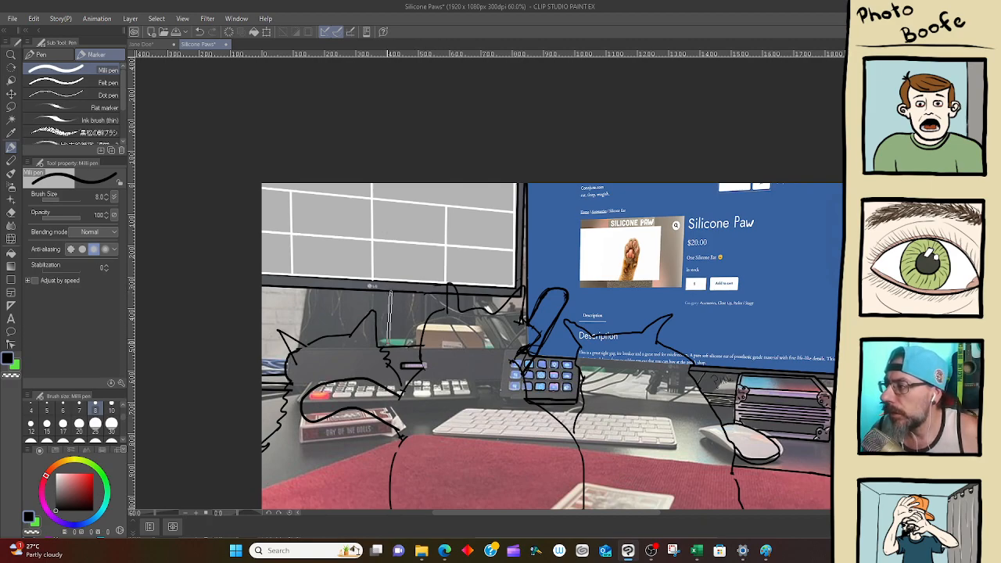
click(391, 350)
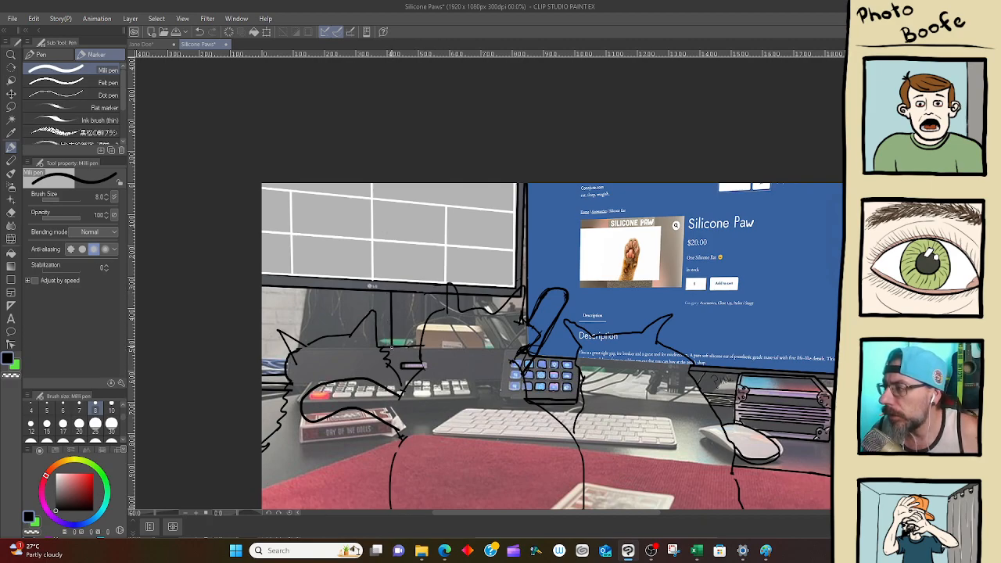
click(404, 292)
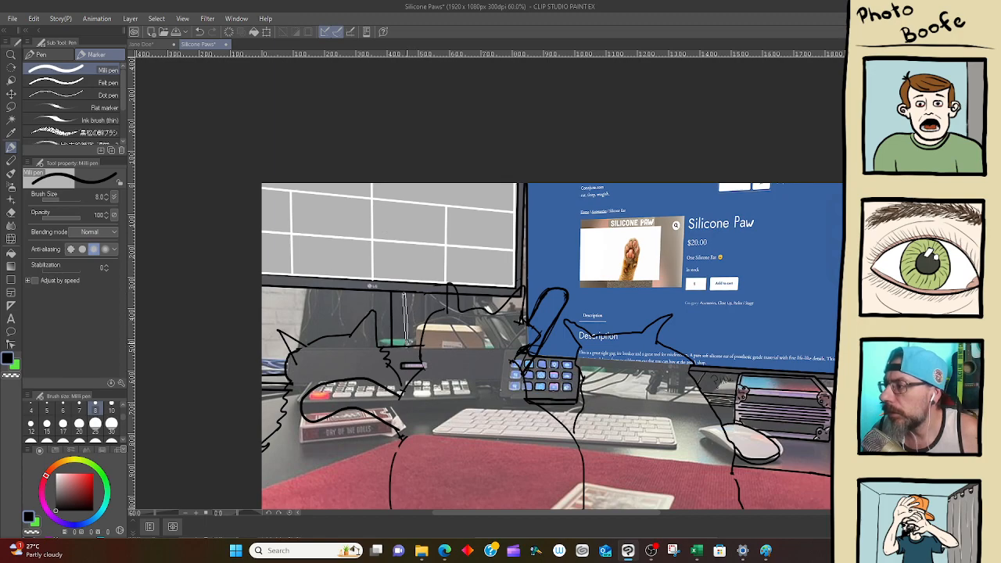
click(404, 350)
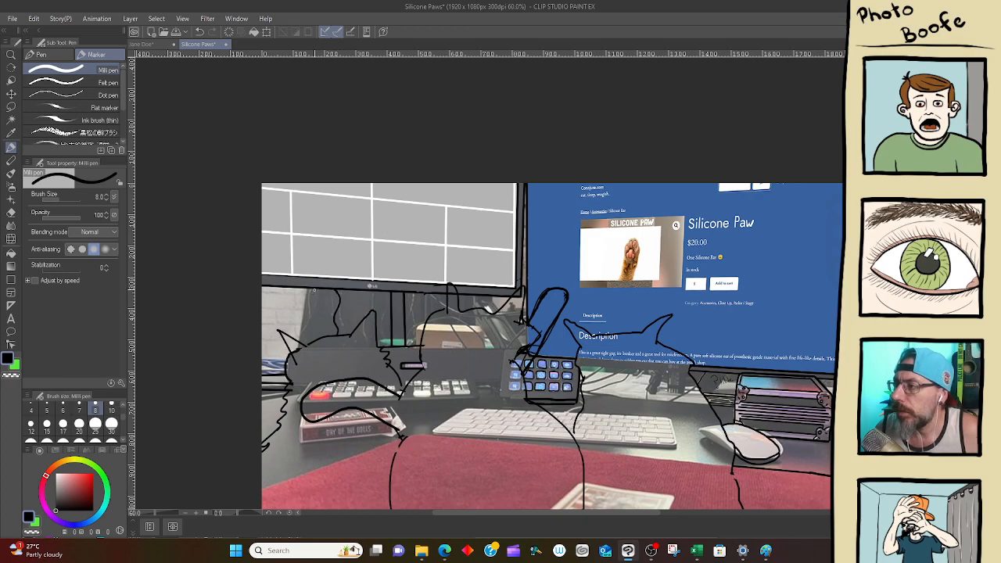
Ink wavy hanging lines on both sides of the left monitor's stand and add another vertical line to the stand
drag(316, 288, 307, 346)
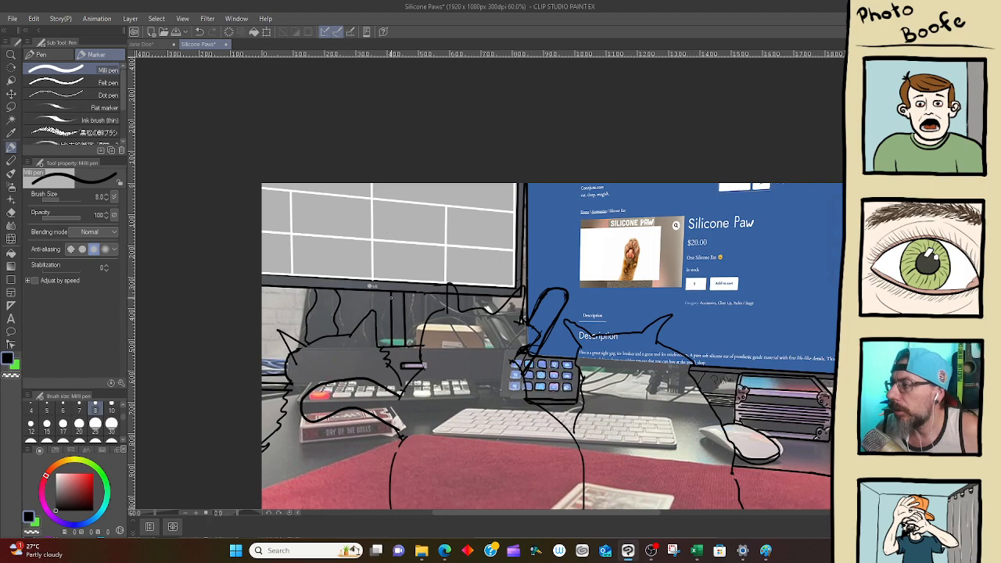
drag(389, 293, 389, 347)
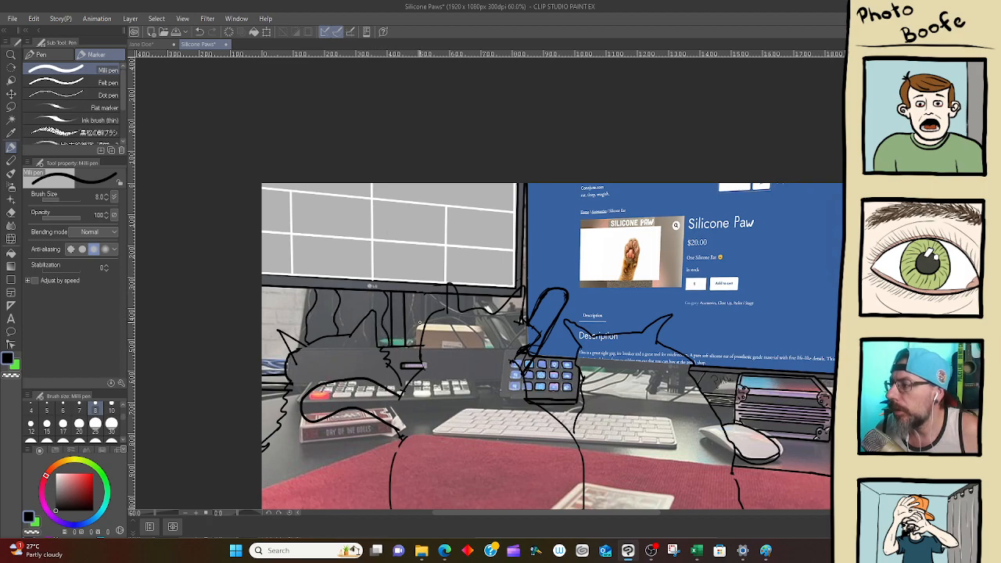
drag(420, 298, 427, 338)
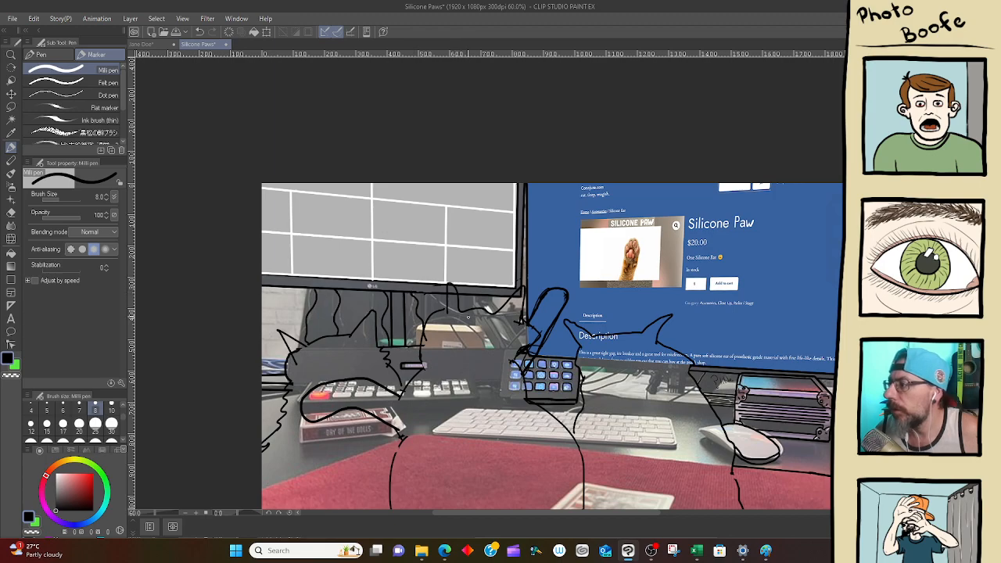
mouse_move(471, 294)
mouse_down()
mouse_move(479, 312)
mouse_move(513, 329)
mouse_up()
key(ctrl+z)
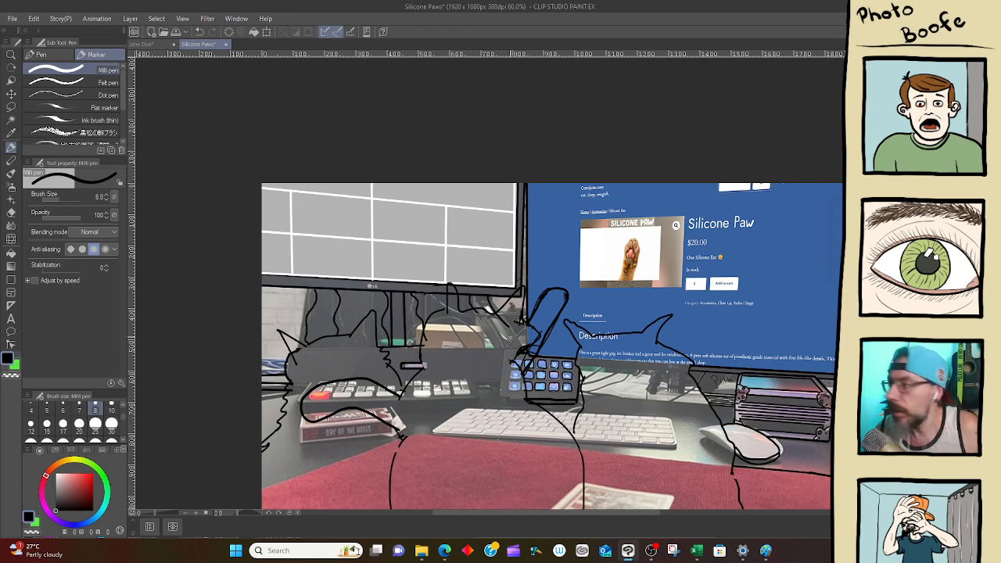
key(e)
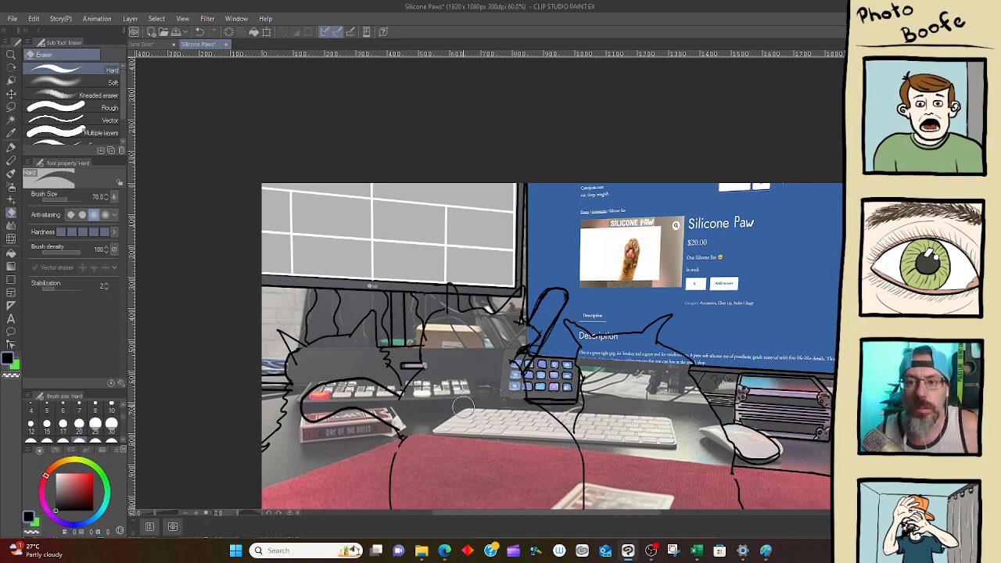
key(p)
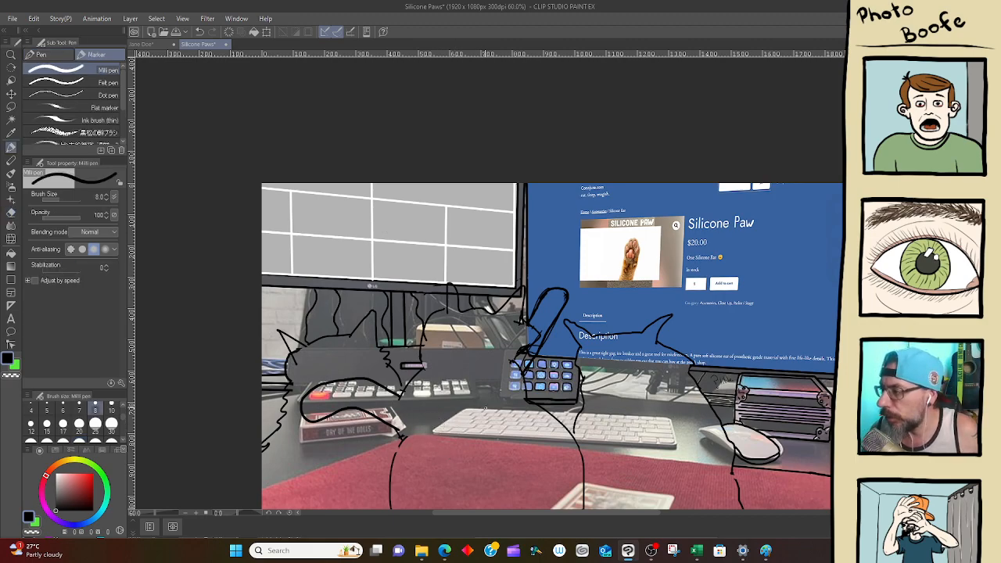
mouse_move(487, 407)
mouse_down()
mouse_move(435, 431)
mouse_move(495, 436)
mouse_up()
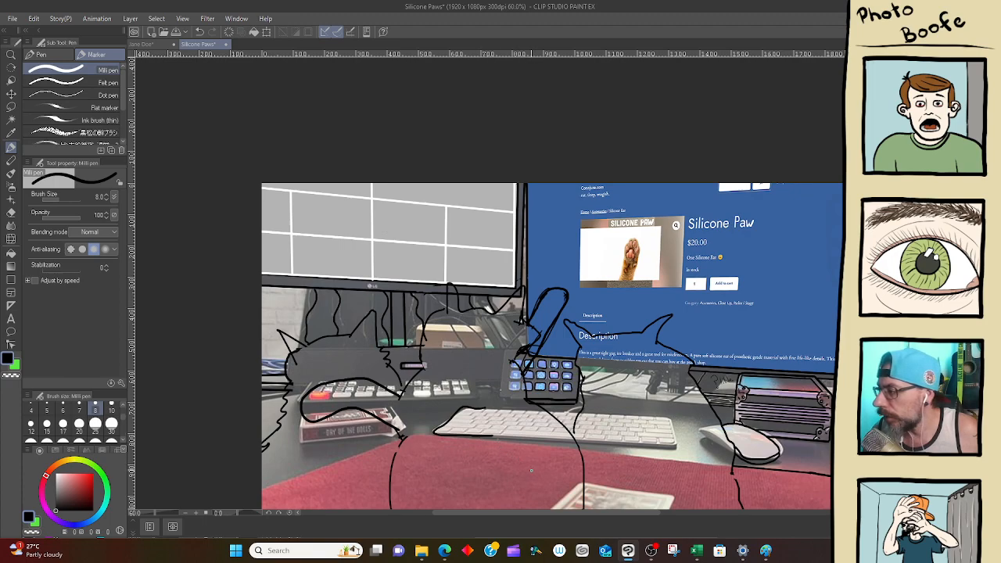
mouse_move(528, 480)
mouse_down()
mouse_move(523, 439)
mouse_move(492, 437)
mouse_move(498, 413)
mouse_up()
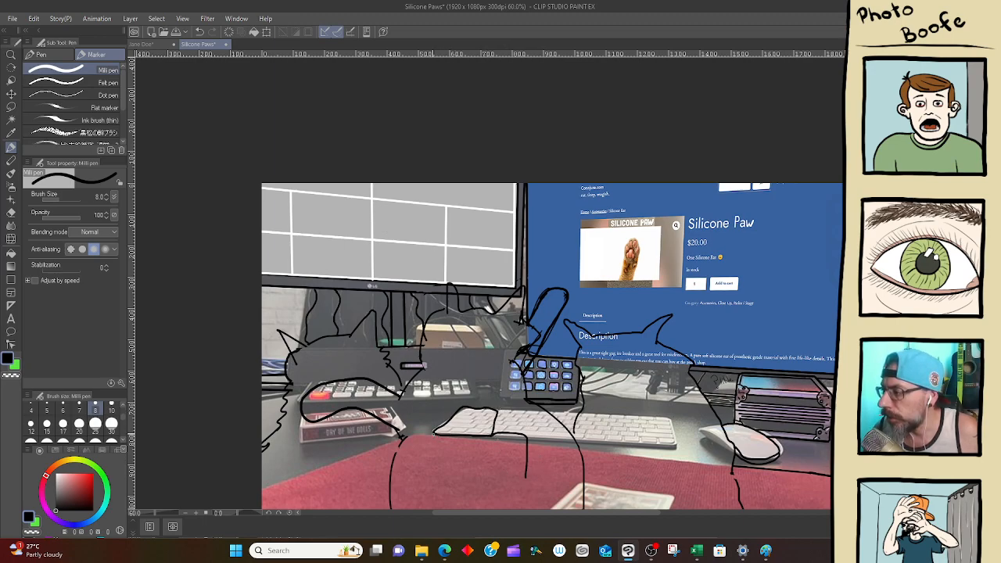
mouse_move(436, 433)
mouse_down()
mouse_move(458, 453)
mouse_move(493, 453)
mouse_up()
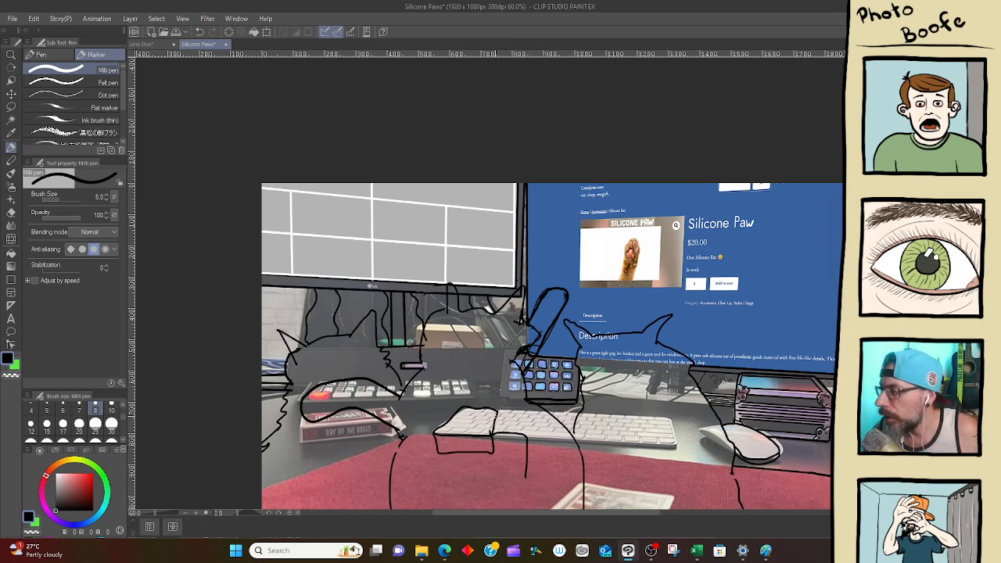
mouse_move(498, 412)
mouse_down()
mouse_move(495, 434)
mouse_move(522, 462)
mouse_move(525, 491)
mouse_up()
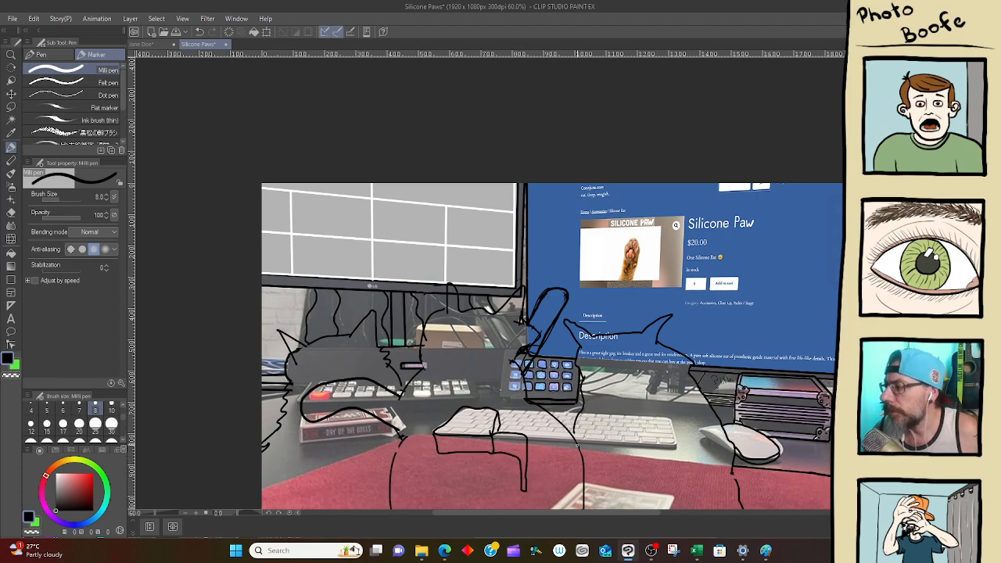
key(ctrl+z)
key(ctrl+z)
key(ctrl+z)
key(ctrl+z)
key(ctrl+z)
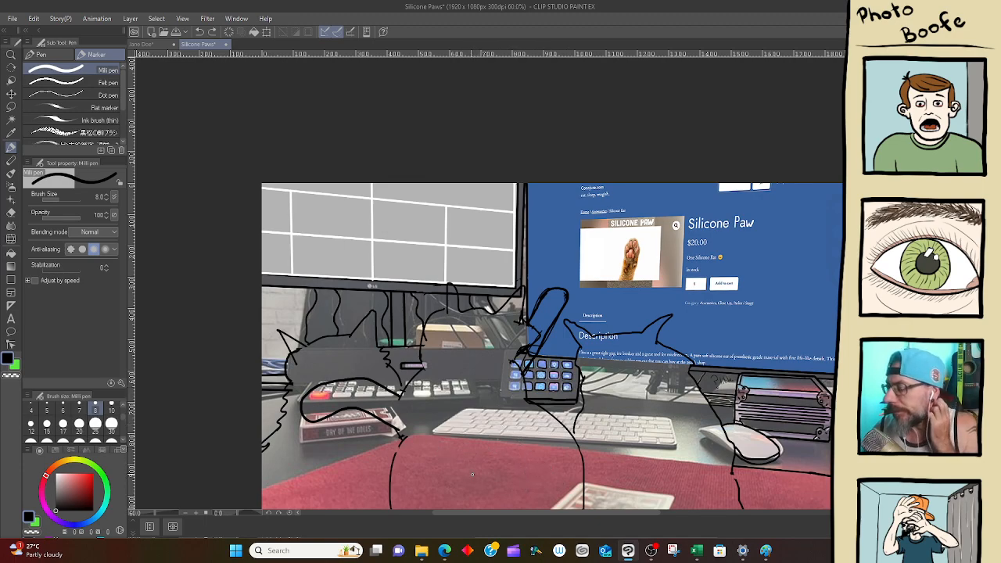
mouse_move(466, 452)
mouse_down()
mouse_move(472, 476)
mouse_move(496, 489)
mouse_up()
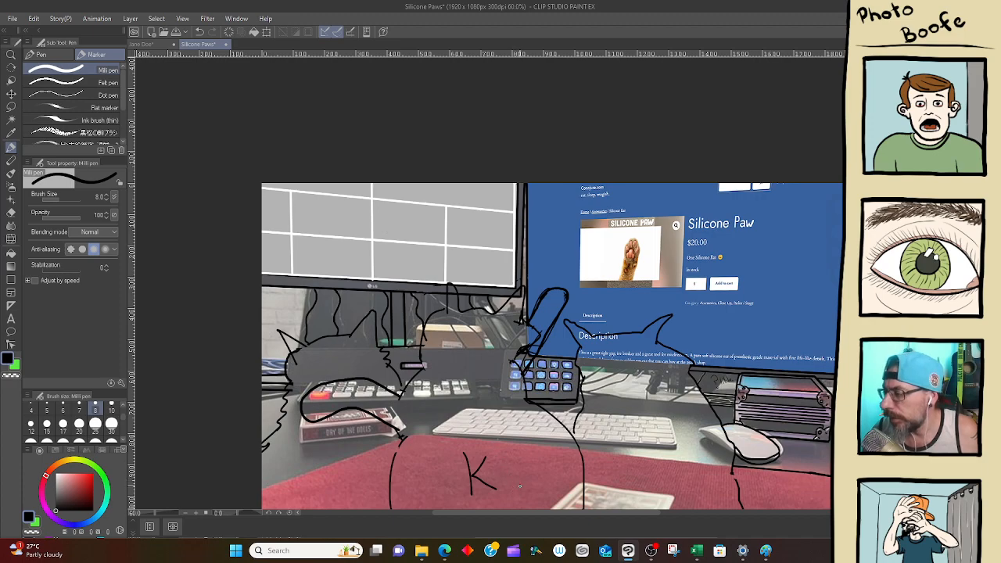
mouse_move(507, 466)
mouse_down()
mouse_move(527, 487)
mouse_move(511, 491)
mouse_move(505, 482)
mouse_move(505, 502)
mouse_move(487, 480)
mouse_up()
key(ctrl+z)
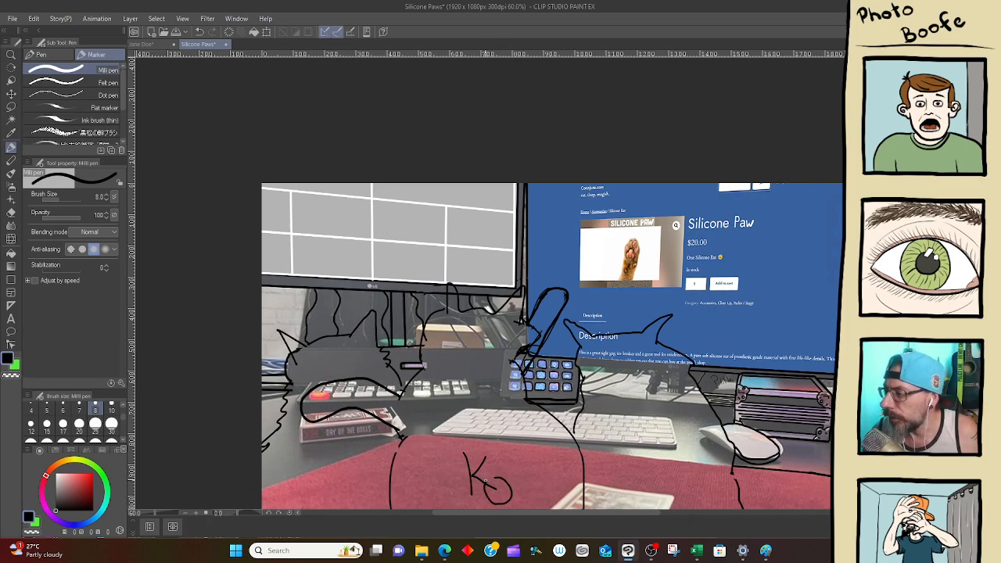
key(ctrl+z)
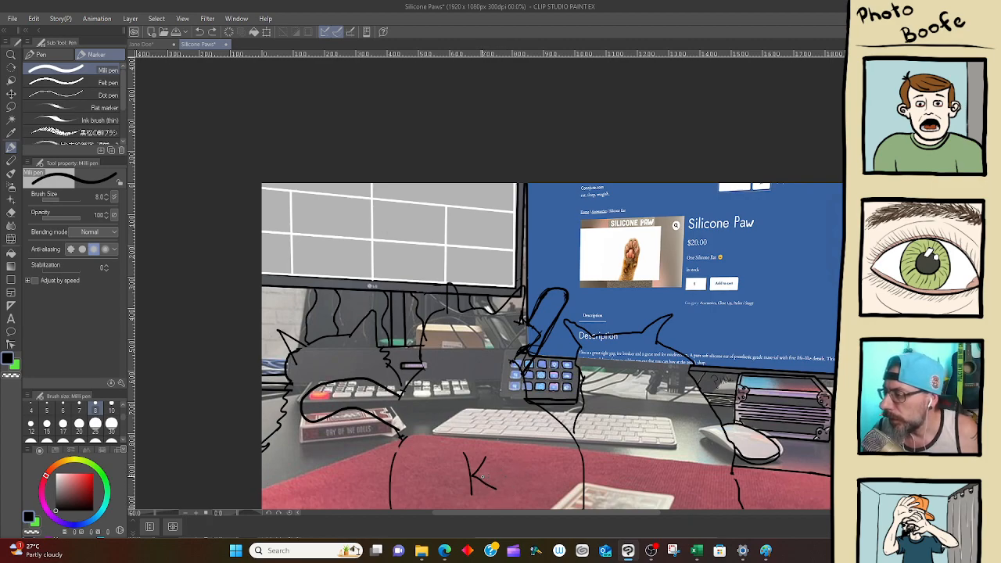
mouse_move(483, 475)
mouse_down()
mouse_move(507, 492)
mouse_move(482, 506)
mouse_move(473, 493)
mouse_up()
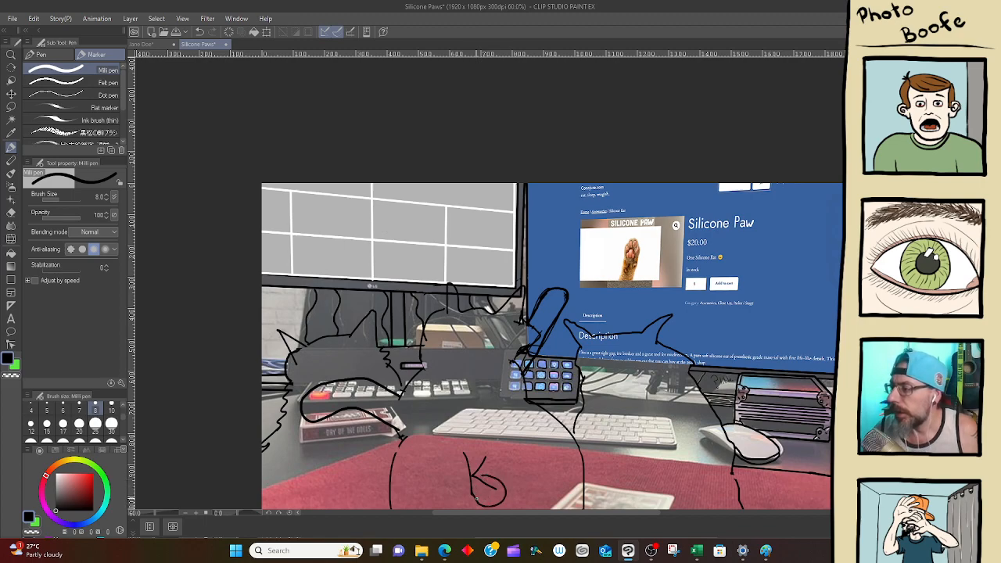
drag(470, 489, 473, 489)
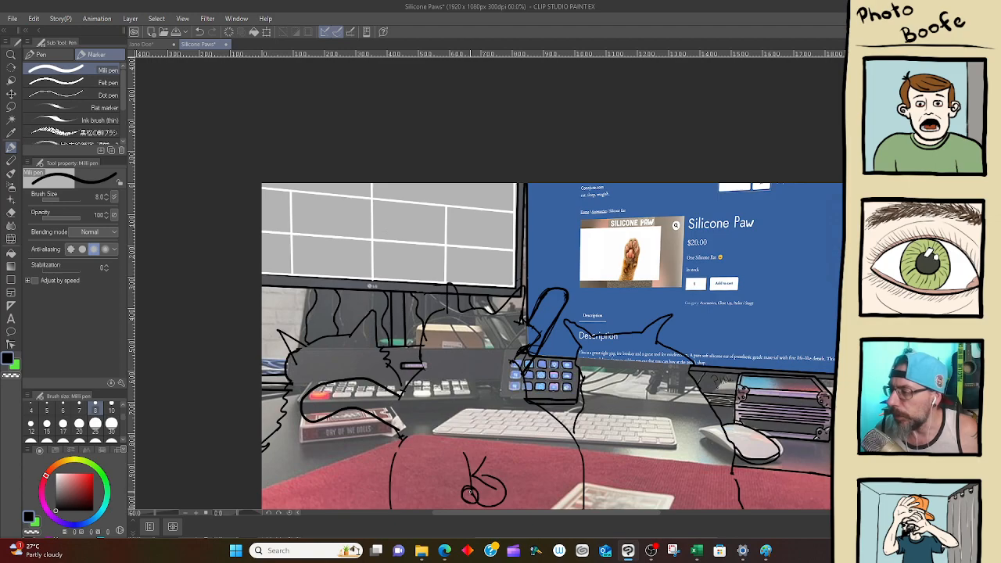
key(ctrl+z)
key(ctrl+z)
key(ctrl+z)
key(ctrl+z)
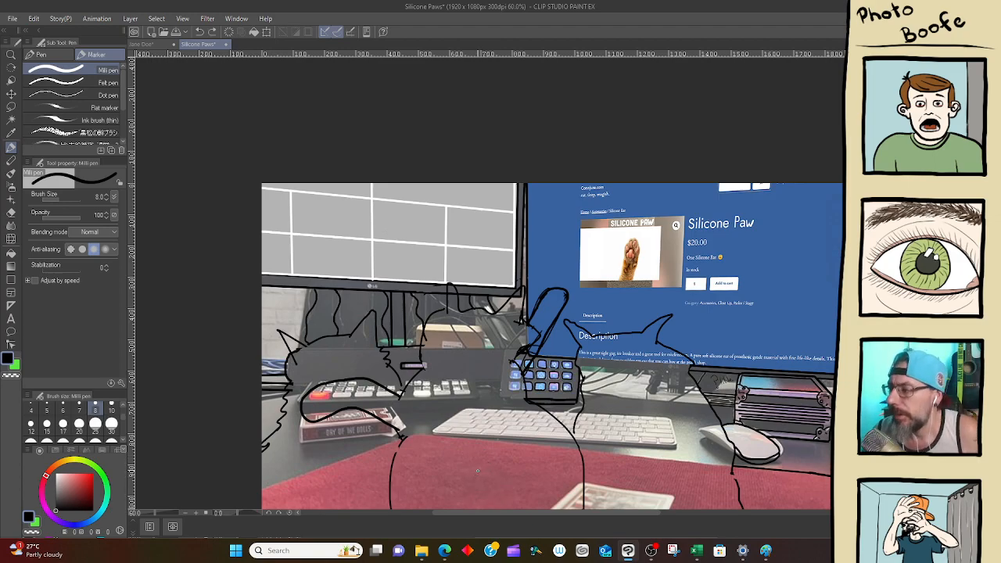
mouse_move(467, 429)
mouse_down()
mouse_move(457, 478)
mouse_move(470, 508)
mouse_move(489, 493)
mouse_move(482, 446)
mouse_move(471, 452)
mouse_move(472, 507)
mouse_up()
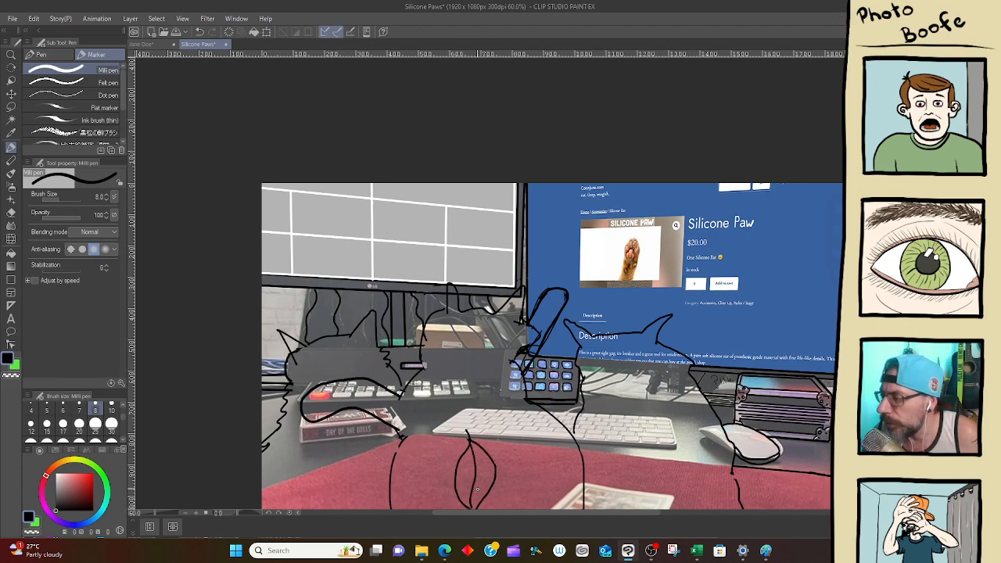
mouse_move(460, 467)
mouse_down()
mouse_move(472, 481)
mouse_move(472, 453)
mouse_up()
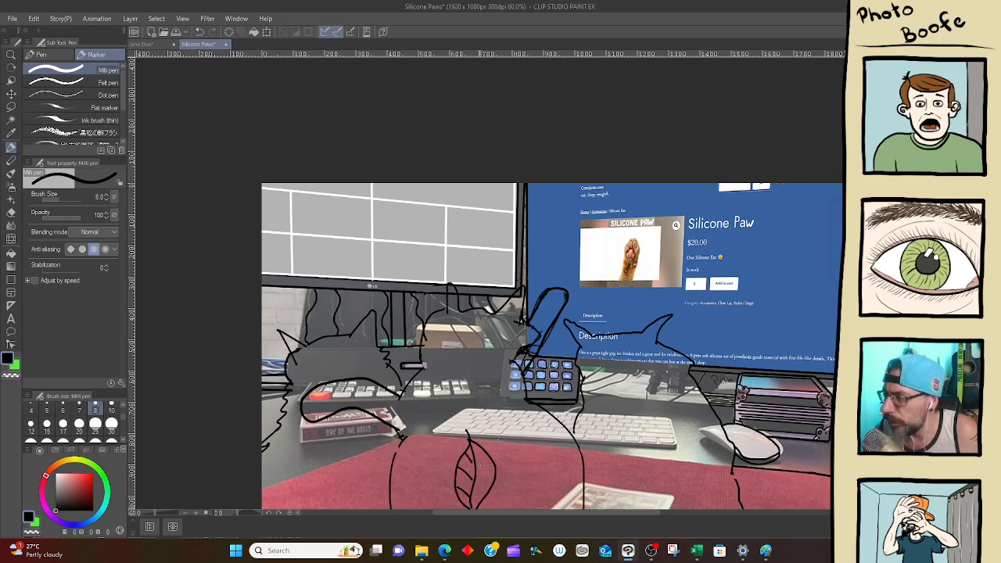
mouse_move(495, 455)
mouse_down()
mouse_move(478, 474)
mouse_move(493, 476)
mouse_up()
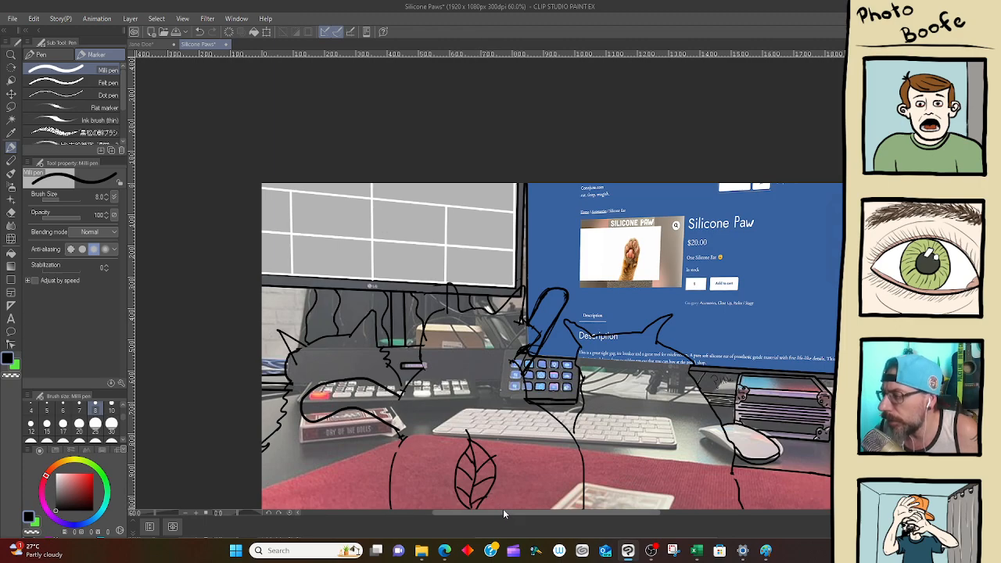
key(ctrl+z)
drag(476, 466, 494, 452)
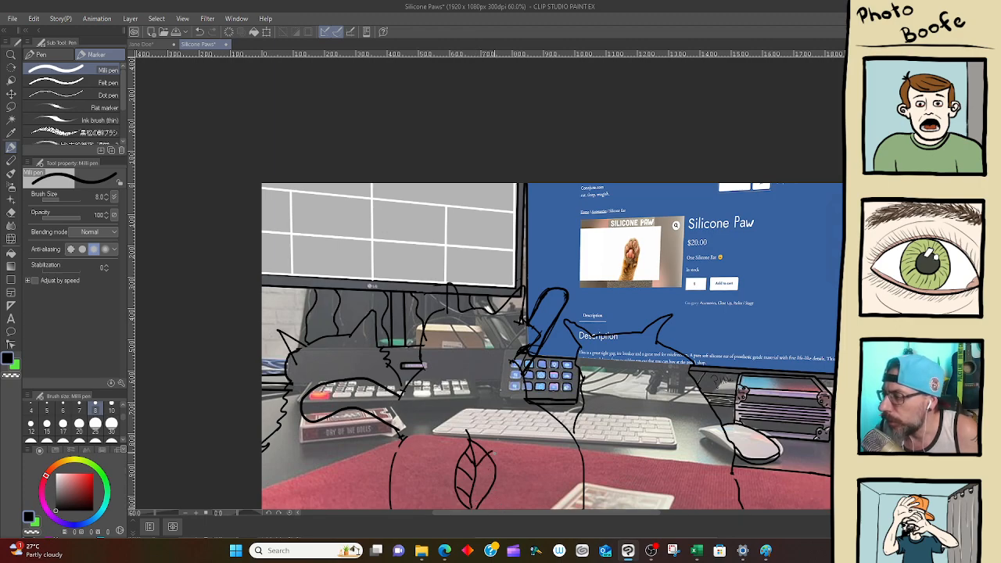
drag(475, 486, 492, 471)
key(ctrl+z)
key(ctrl+z)
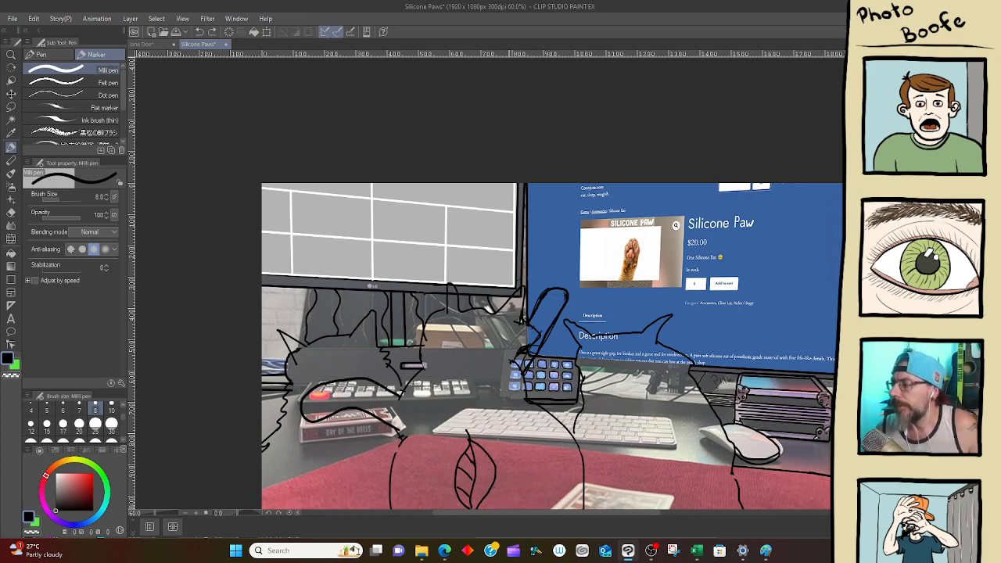
key(ctrl+z)
key(ctrl+z)
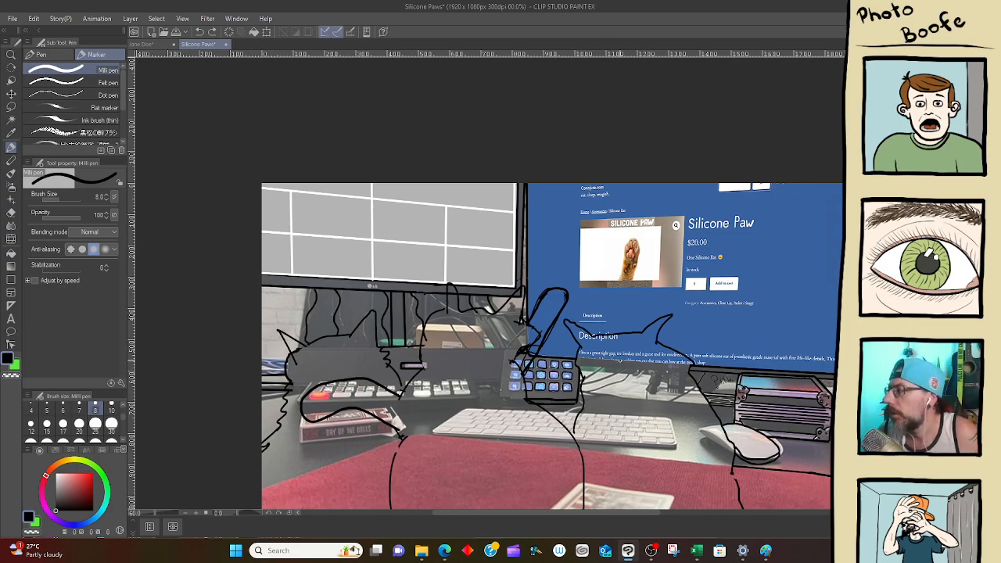
Sample a light grey from the photo's back wall, make the drawing layer editable, and return to the Milli pen
mouse_move(627, 375)
mouse_down()
mouse_move(549, 355)
mouse_move(535, 366)
mouse_move(573, 358)
mouse_up()
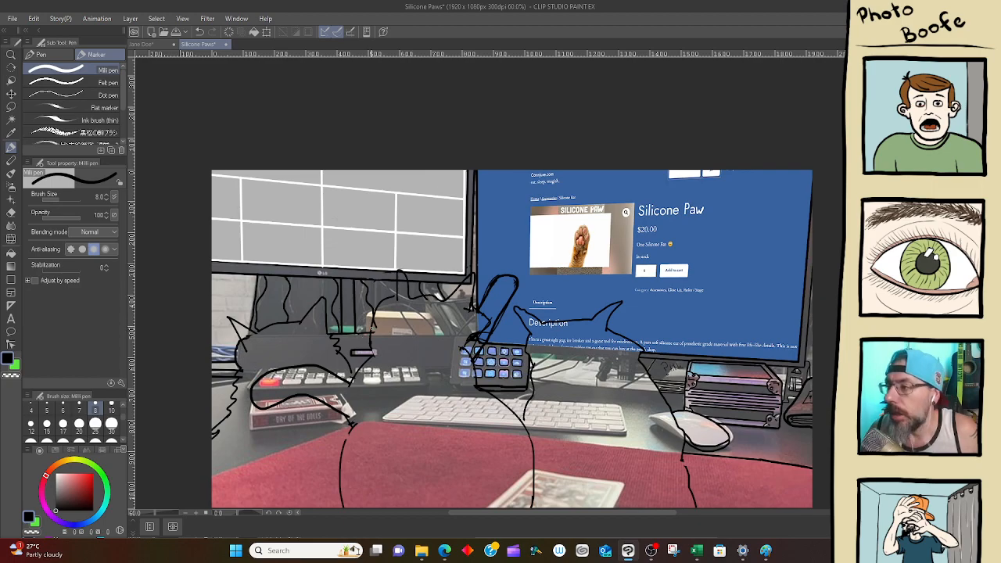
mouse_move(219, 316)
mouse_down()
mouse_move(233, 291)
mouse_move(235, 300)
mouse_up()
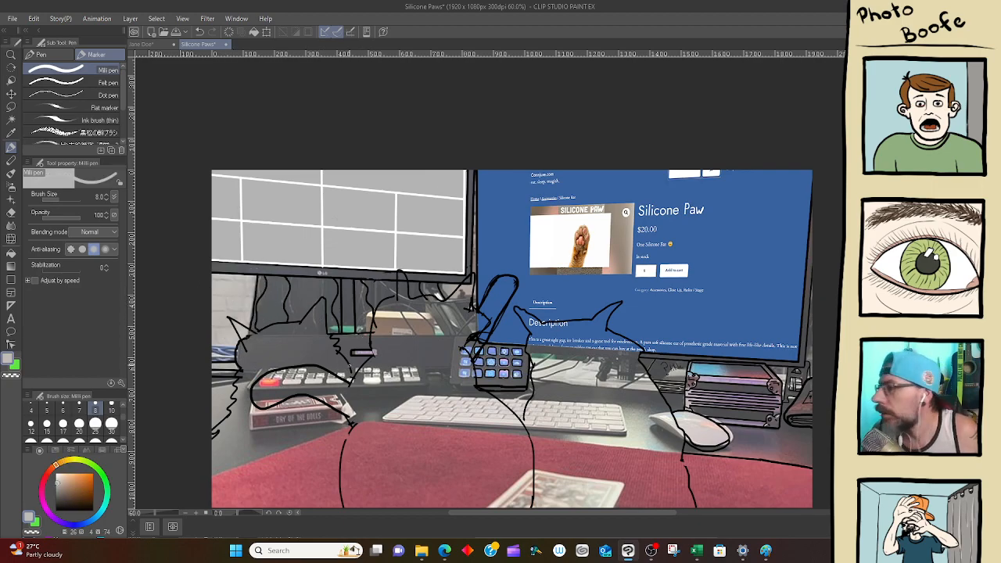
key(g)
key(g)
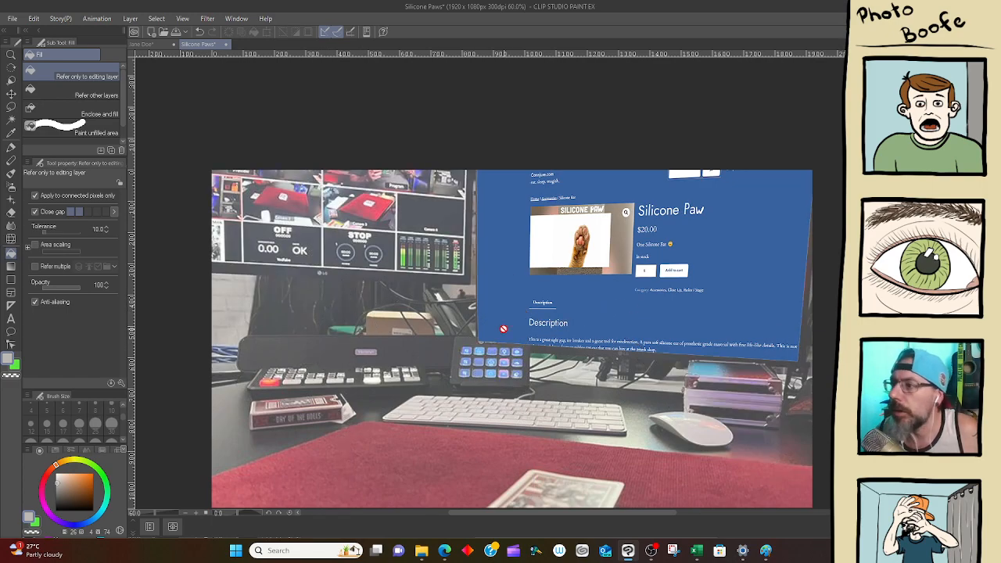
right_click(230, 283)
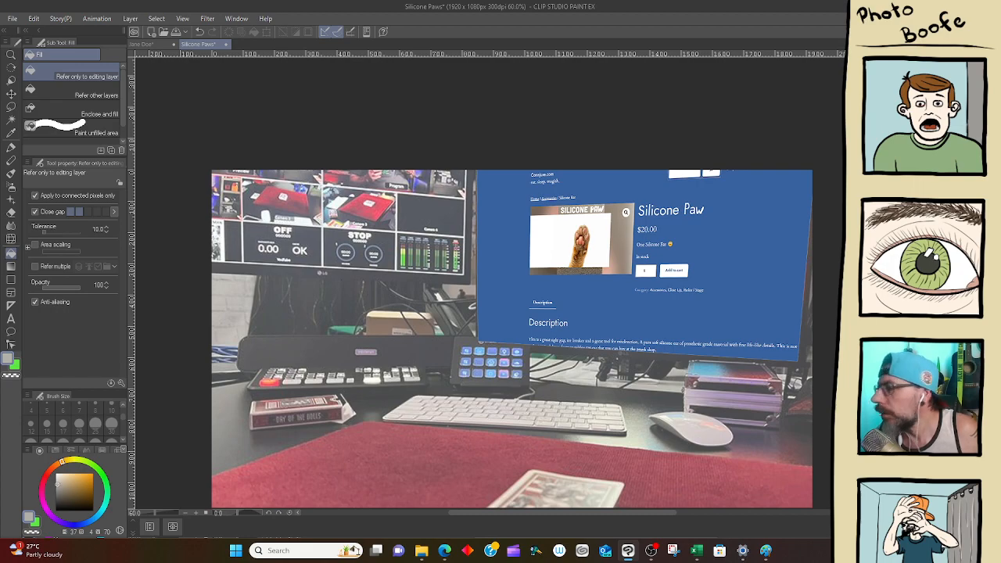
click(861, 419)
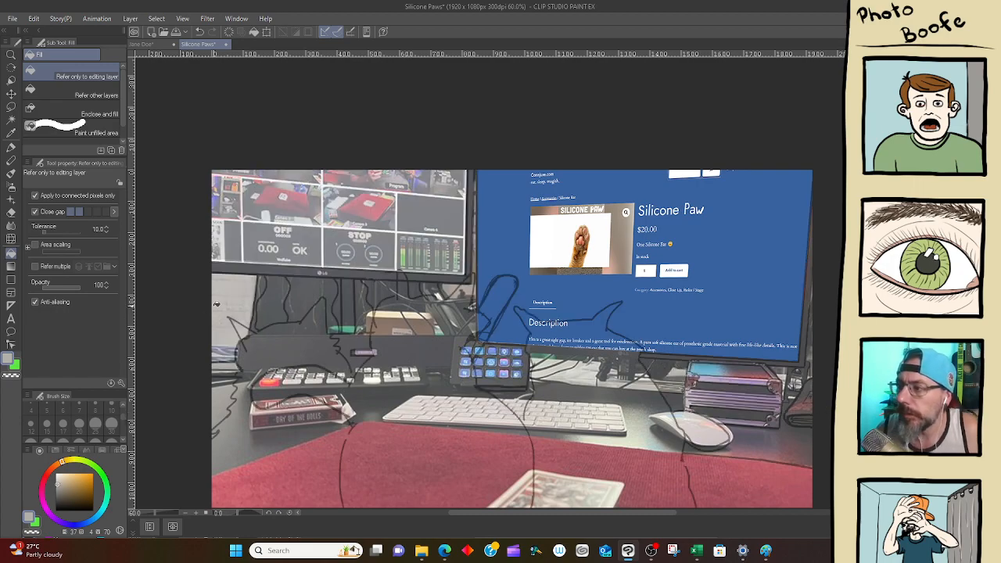
key(p)
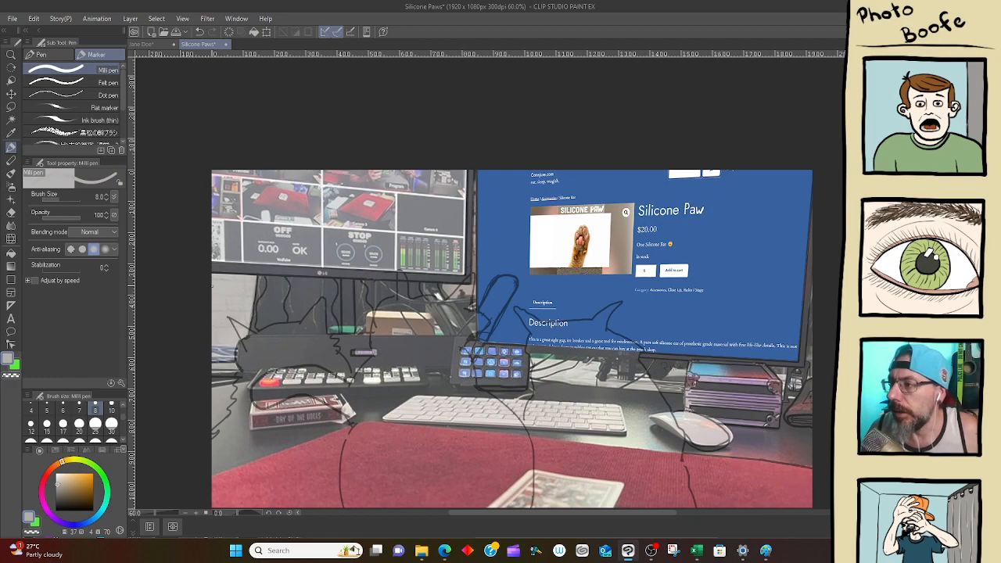
Draw straight, evenly spaced horizontal brick lines in light grey on the wall below the left monitor's outer edge
click(212, 280)
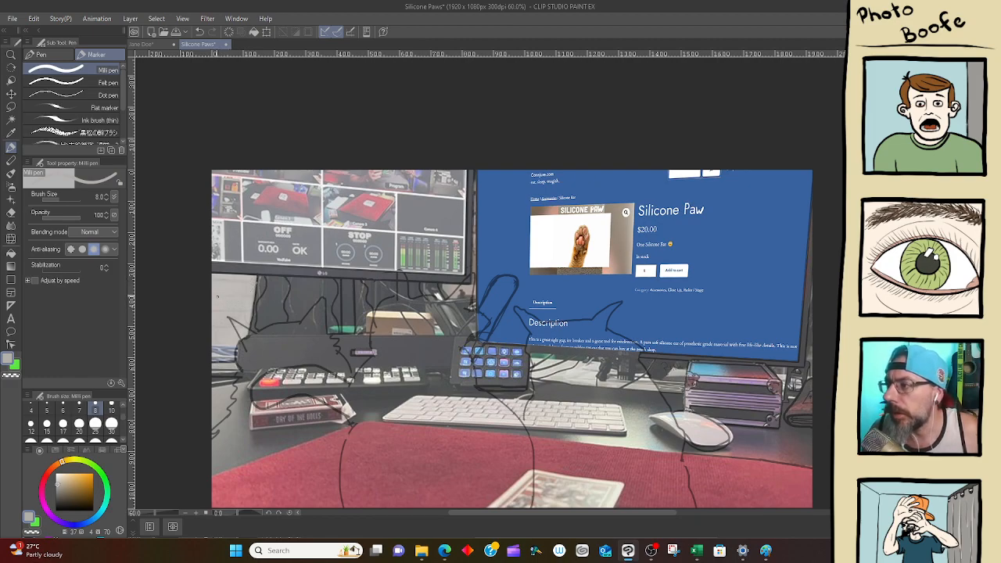
click(212, 296)
shift+click(256, 296)
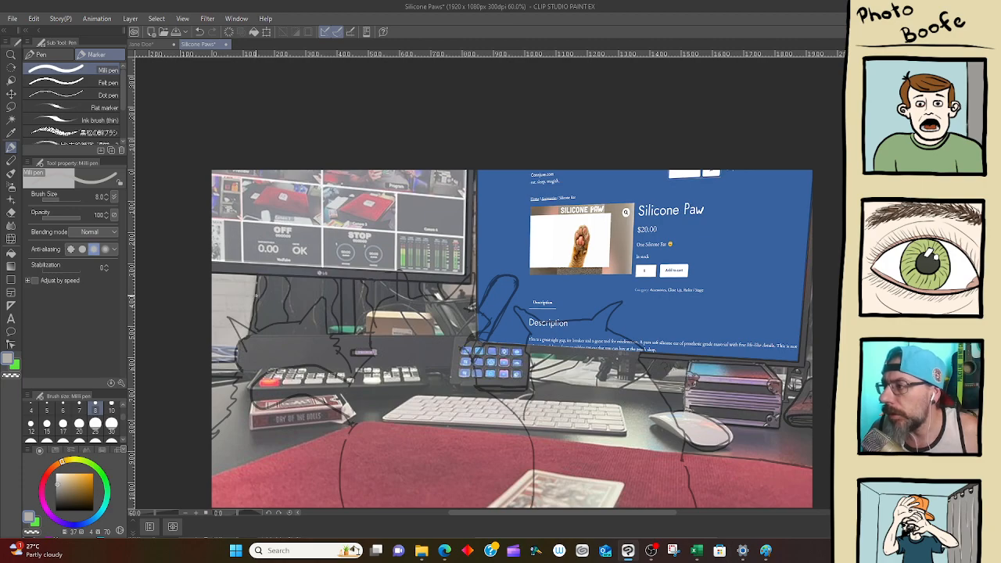
click(212, 313)
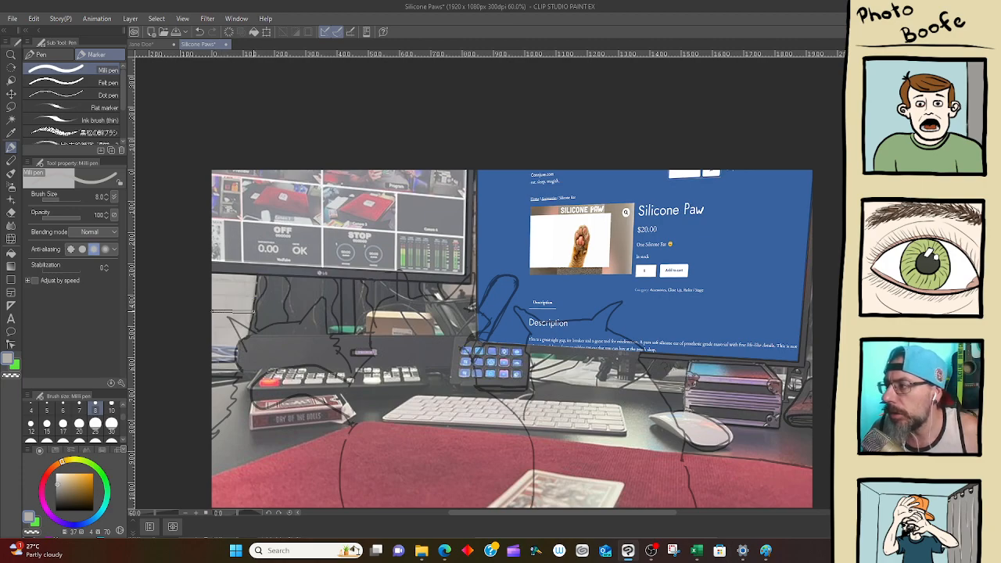
shift+click(254, 312)
click(210, 327)
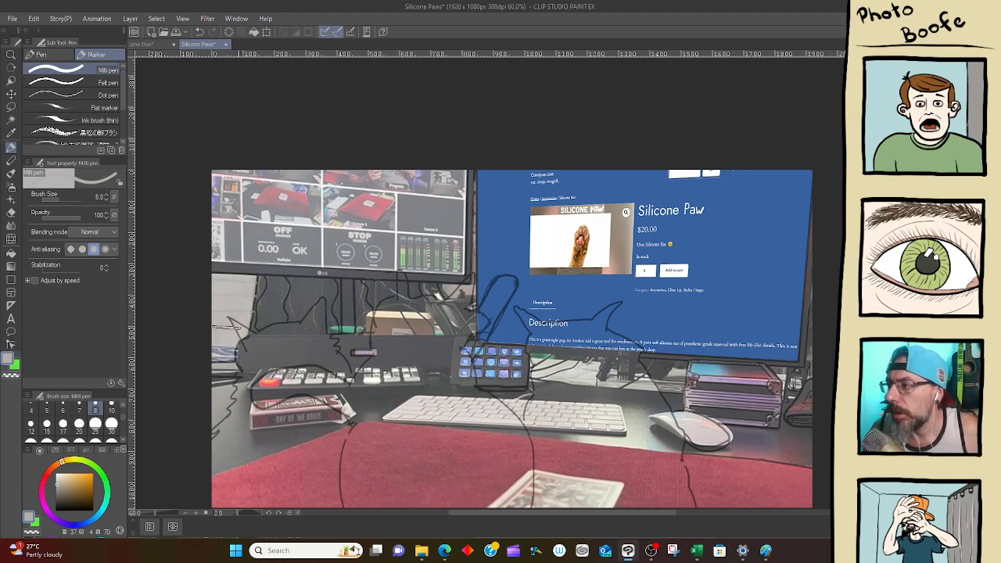
shift+click(251, 326)
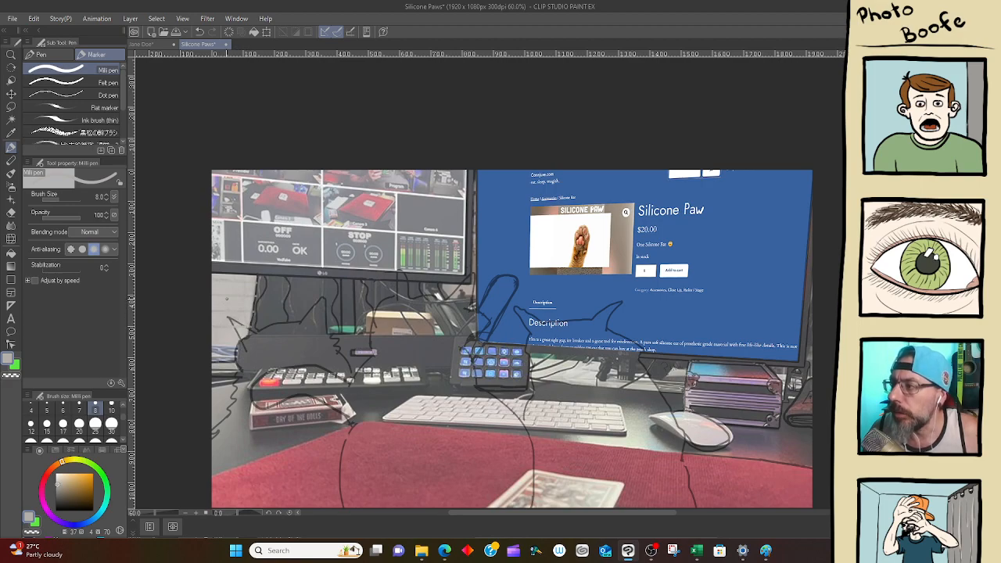
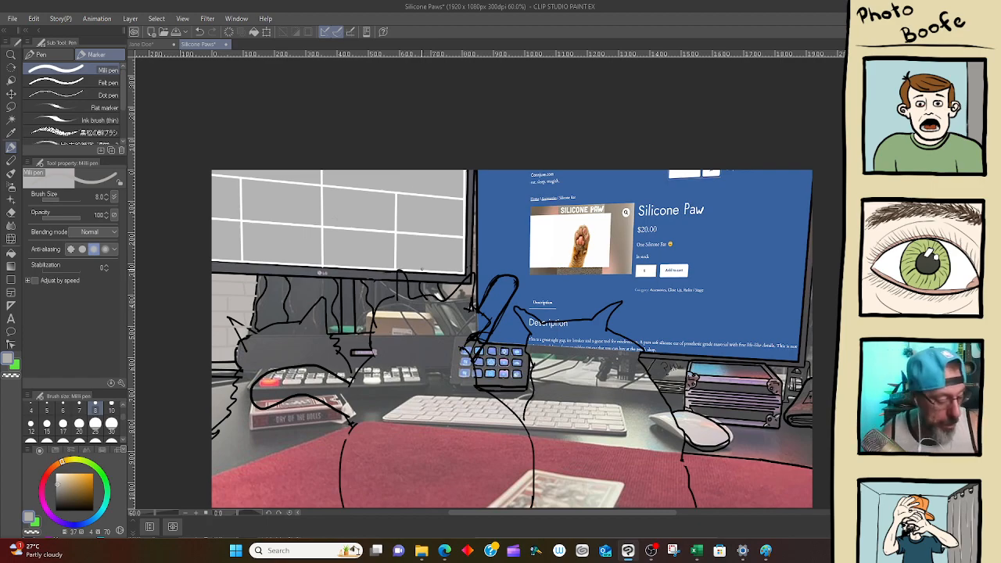
Erase the inked outlines of the right and left cats with the hard eraser at size 70
key(e)
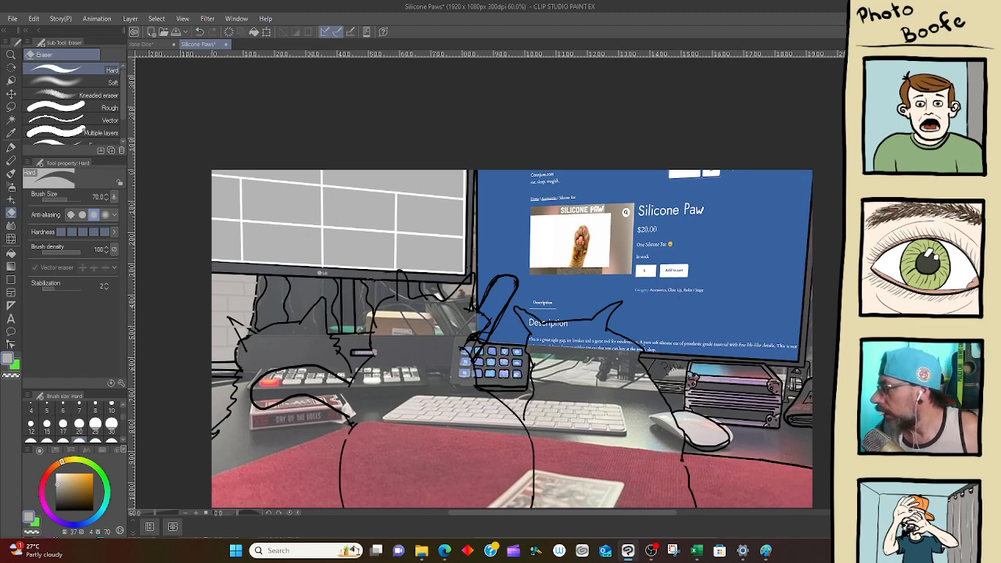
mouse_move(625, 291)
mouse_down()
mouse_move(607, 321)
mouse_move(528, 308)
mouse_move(529, 329)
mouse_move(522, 316)
mouse_up()
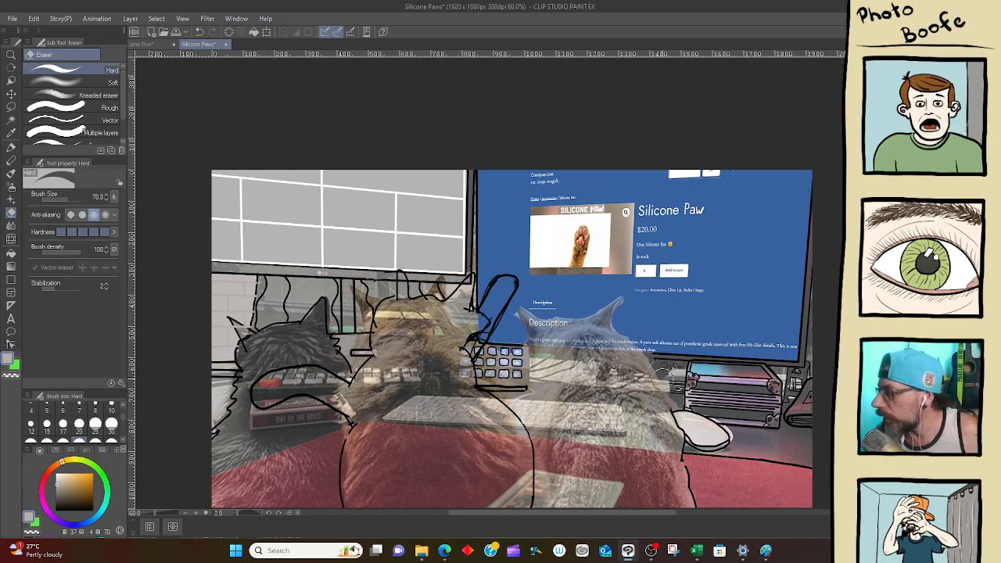
drag(661, 379, 694, 486)
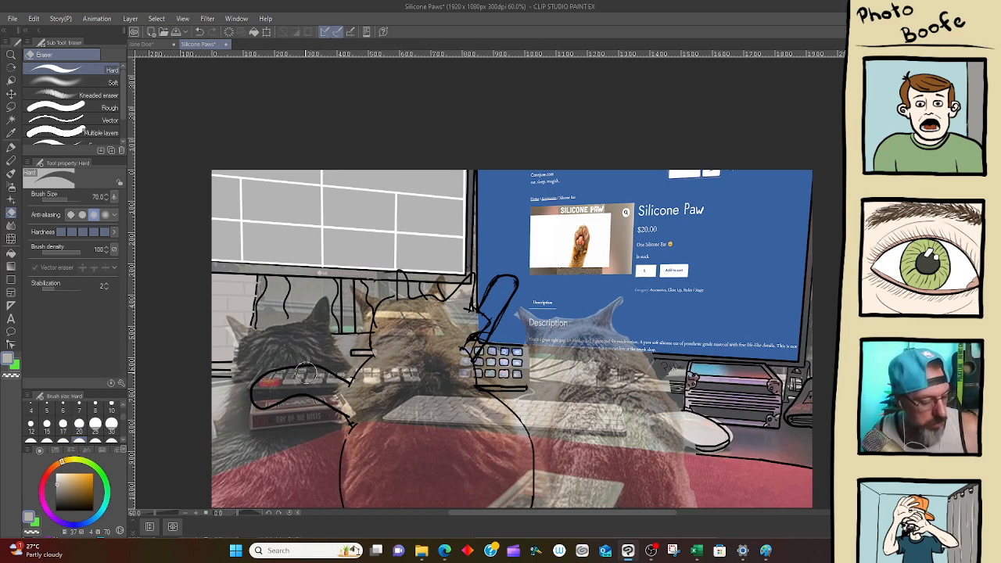
Set the Milli pen to black at size 6 and ink the left cat's right ear and the jagged fur below it
key(ctrl+space)
mouse_move(277, 362)
mouse_down()
mouse_move(333, 352)
mouse_move(431, 382)
mouse_move(443, 425)
mouse_move(409, 364)
mouse_up()
key(p)
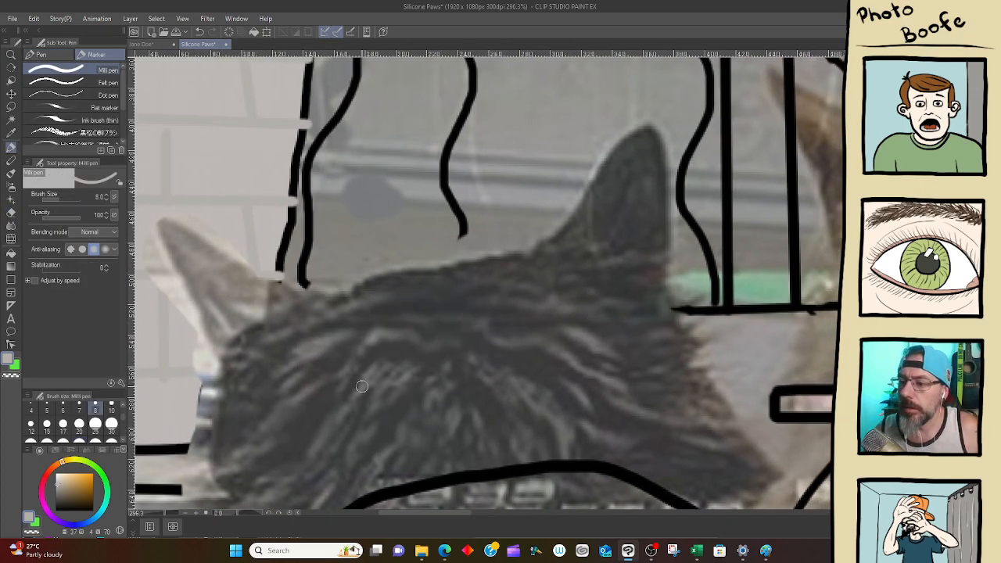
drag(66, 494, 53, 533)
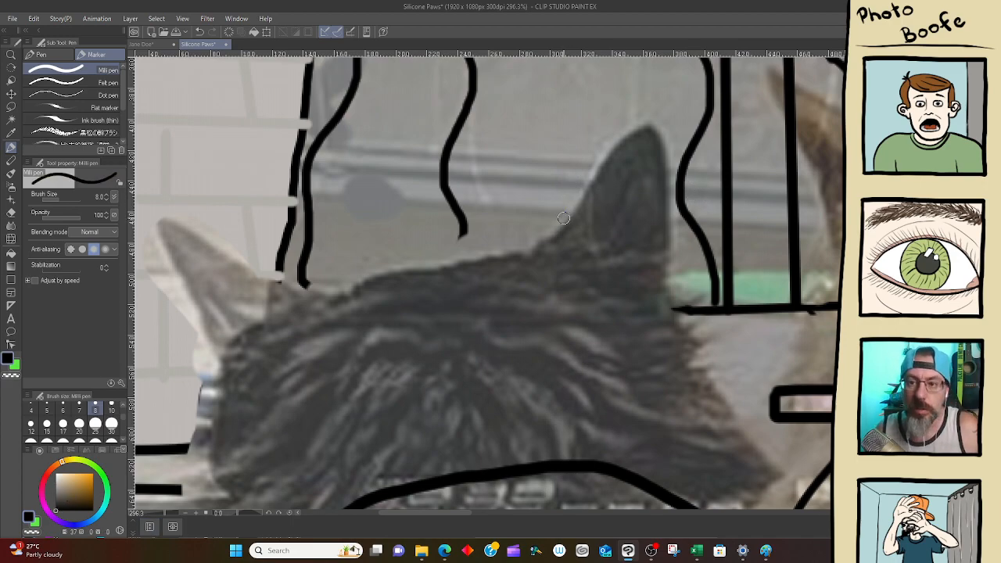
key(bracketleft)
key(bracketleft)
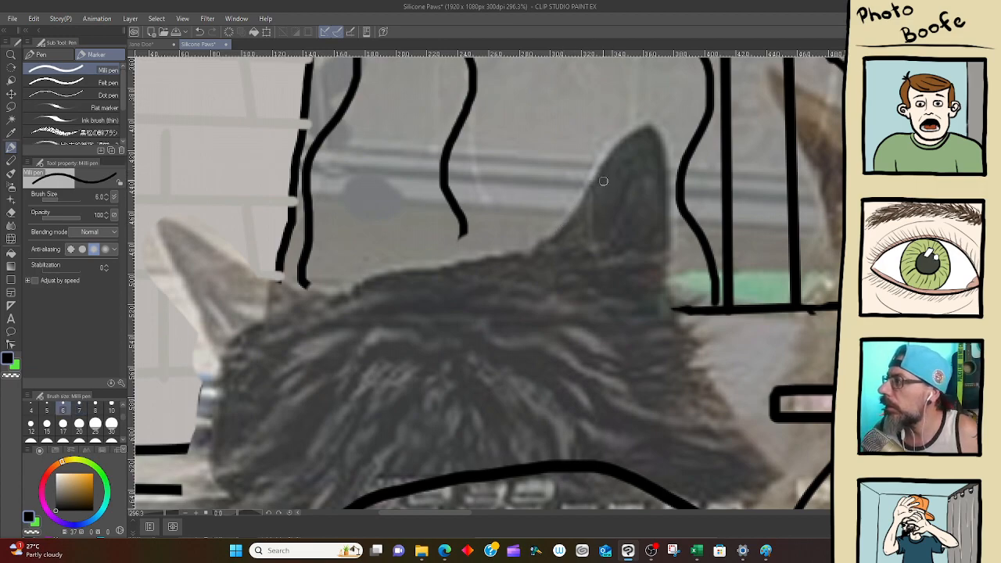
mouse_move(649, 127)
mouse_down()
mouse_move(599, 166)
mouse_move(545, 238)
mouse_up()
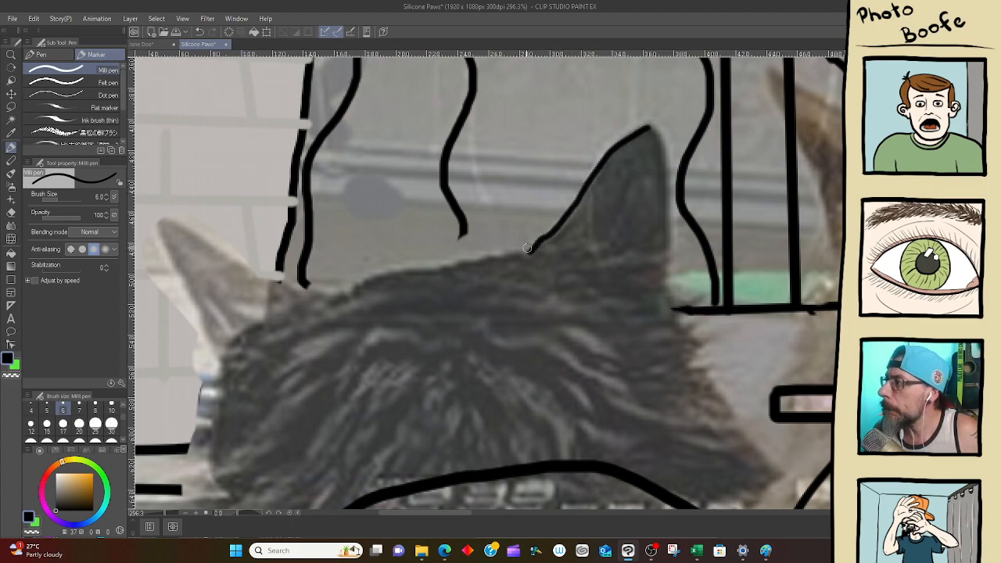
mouse_move(648, 128)
mouse_down()
mouse_move(670, 295)
mouse_move(694, 303)
mouse_move(679, 320)
mouse_move(705, 339)
mouse_move(685, 355)
mouse_move(713, 353)
mouse_move(699, 367)
mouse_move(725, 374)
mouse_move(723, 404)
mouse_move(788, 474)
mouse_move(746, 447)
mouse_move(634, 320)
mouse_move(638, 309)
mouse_move(635, 330)
mouse_move(648, 338)
mouse_move(638, 330)
mouse_move(601, 376)
mouse_up()
drag(640, 315, 653, 280)
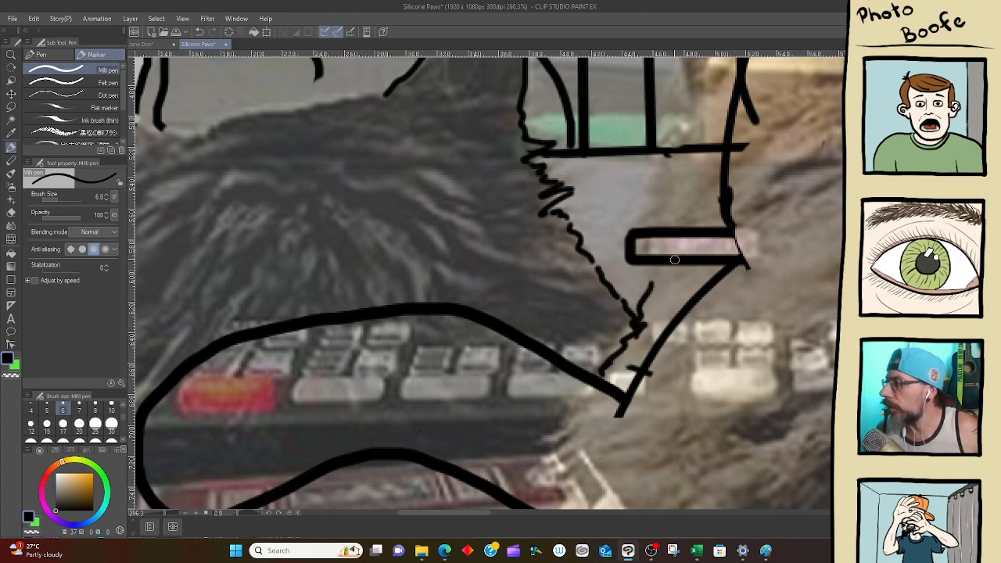
Ink the top of the left cat's head and both edges of its pointed left ear
drag(507, 316, 748, 315)
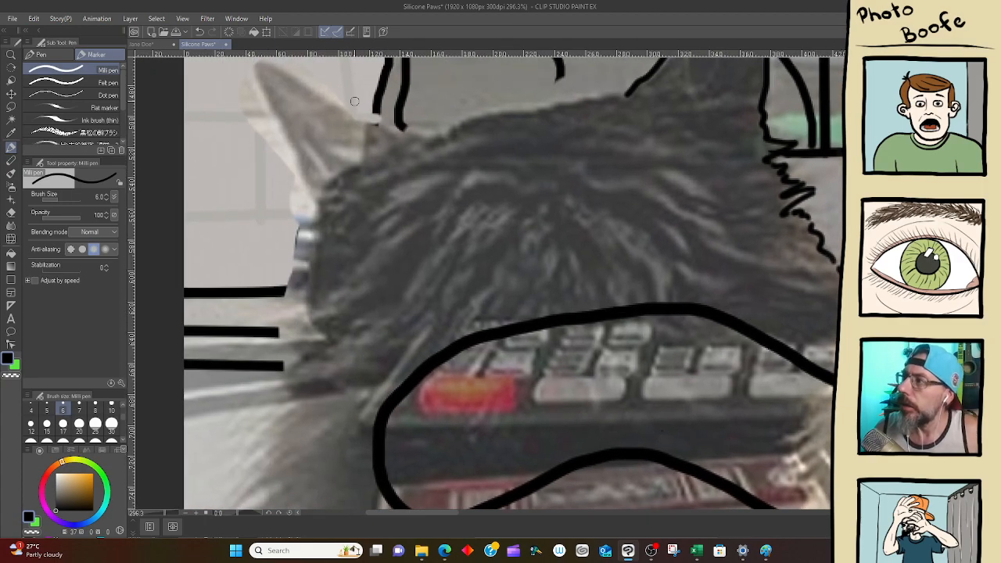
drag(438, 171, 468, 252)
drag(656, 176, 435, 215)
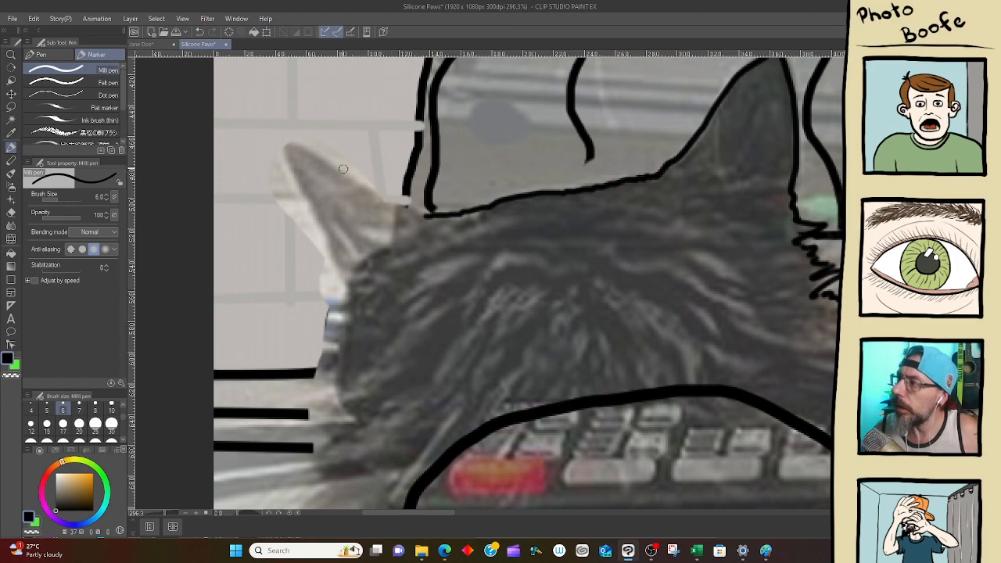
drag(287, 151, 348, 281)
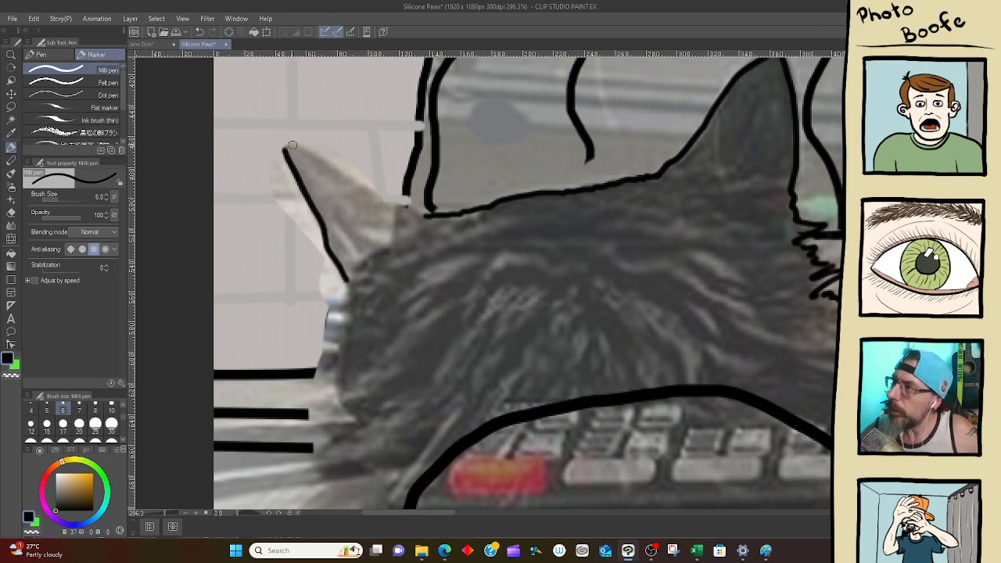
drag(288, 145, 431, 214)
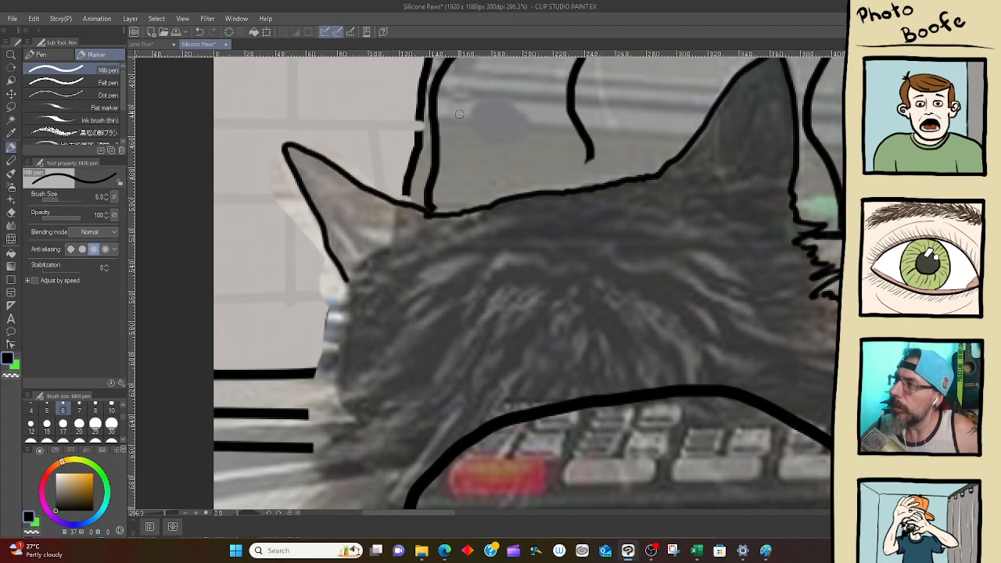
Ink jagged fur strokes down the left side of the left cat's head and body to the canvas edge
drag(350, 288, 351, 411)
key(ctrl+z)
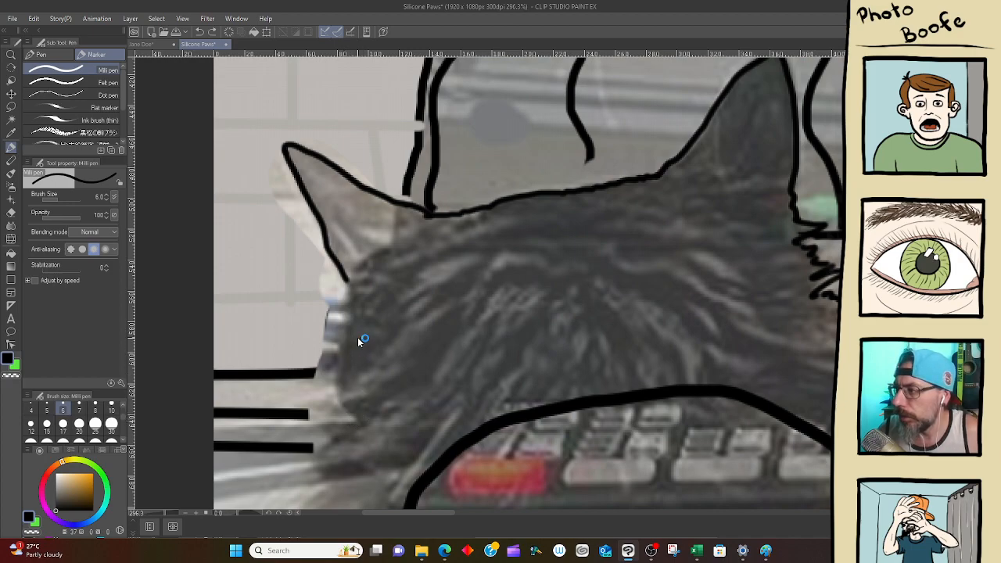
mouse_move(346, 284)
mouse_down()
mouse_move(337, 380)
mouse_move(305, 399)
mouse_move(331, 399)
mouse_move(311, 420)
mouse_move(348, 420)
mouse_move(314, 454)
mouse_move(349, 443)
mouse_move(340, 467)
mouse_up()
mouse_move(423, 450)
mouse_down()
mouse_move(380, 310)
mouse_move(344, 321)
mouse_move(332, 368)
mouse_move(252, 483)
mouse_up()
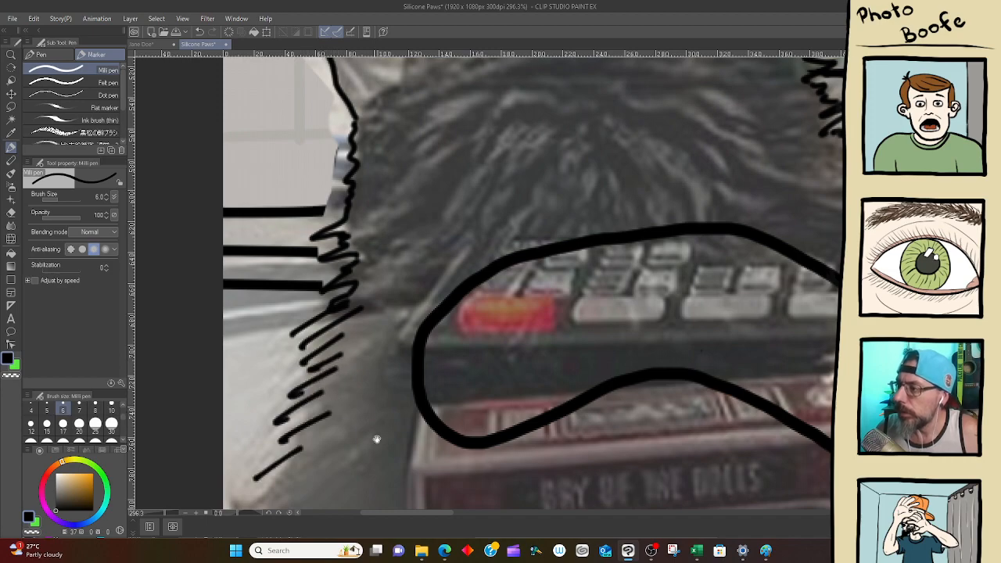
drag(376, 442, 458, 298)
mouse_move(353, 338)
mouse_down()
mouse_move(313, 387)
mouse_move(321, 419)
mouse_move(305, 465)
mouse_up()
drag(557, 363, 460, 125)
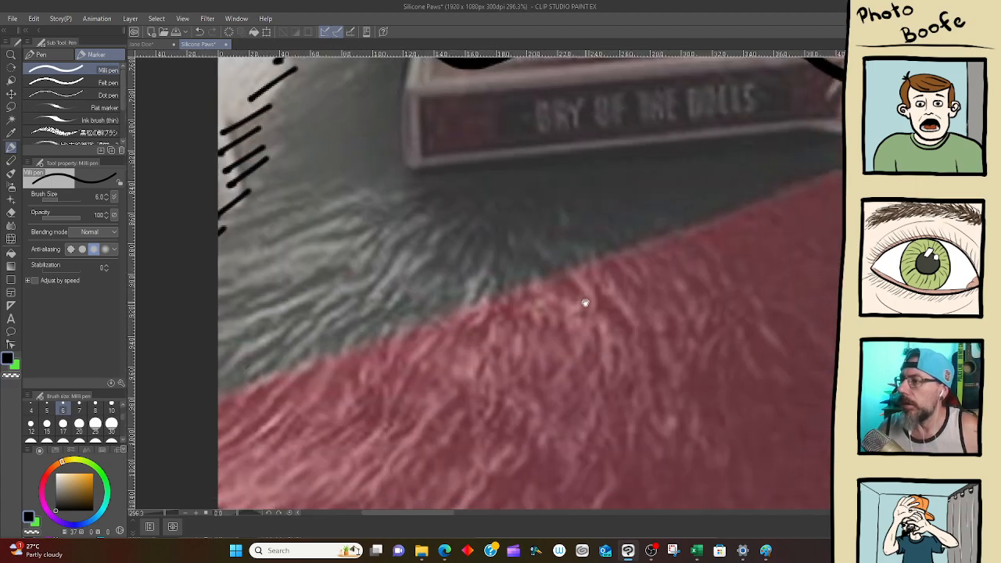
drag(585, 302, 574, 492)
drag(562, 274, 541, 395)
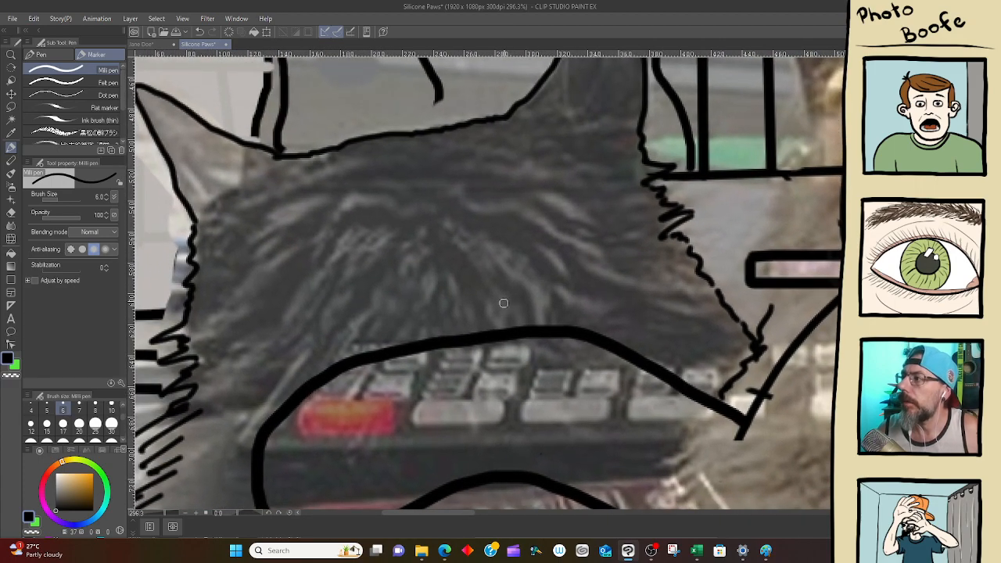
drag(561, 270, 280, 247)
drag(563, 308, 281, 323)
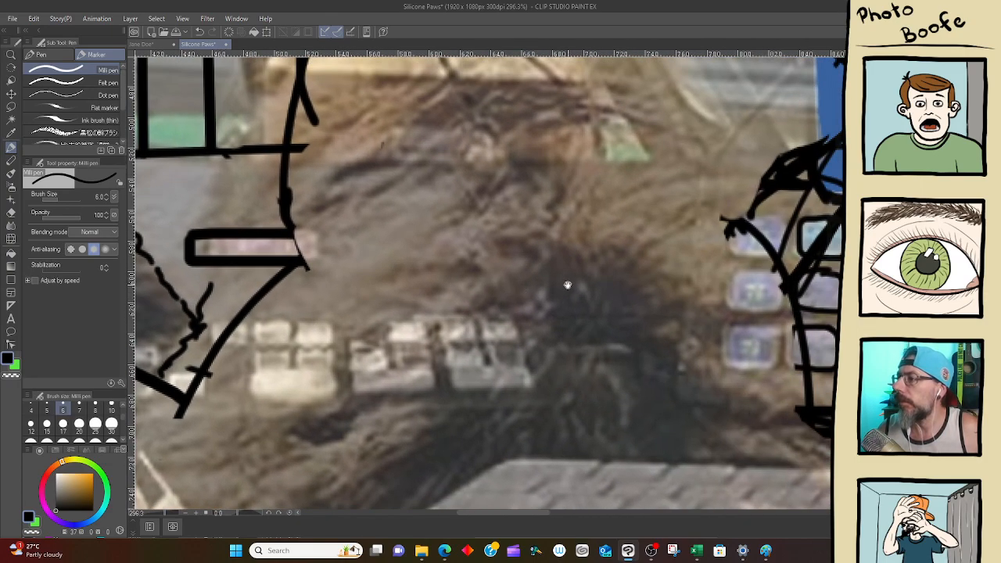
Ink both pointed ears of the right cat, the top of its head and the curved line of its back between them
drag(579, 286, 377, 399)
drag(579, 313, 326, 262)
drag(626, 298, 300, 356)
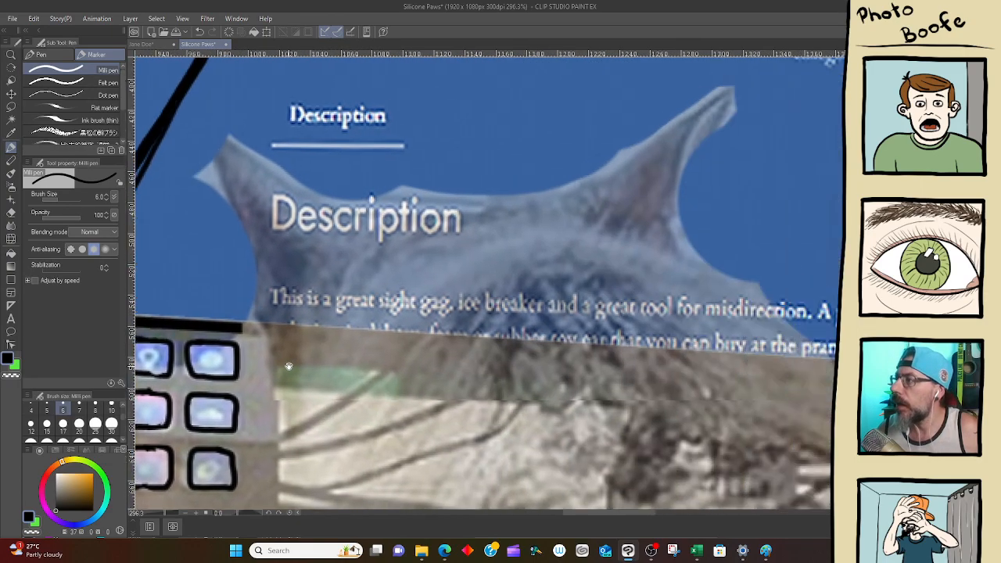
drag(813, 360, 754, 360)
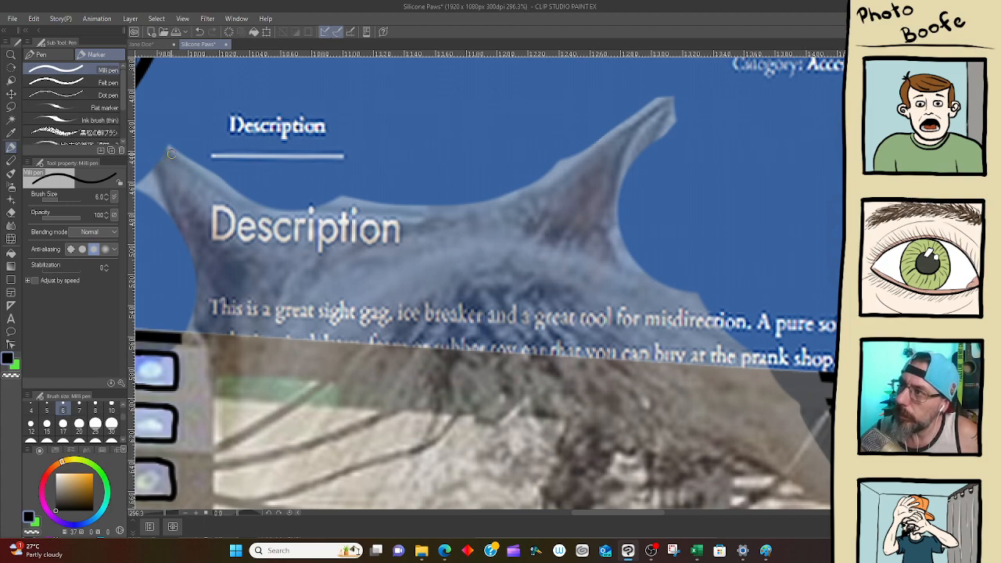
mouse_move(171, 153)
mouse_down()
mouse_move(150, 162)
mouse_move(193, 276)
mouse_move(198, 335)
mouse_up()
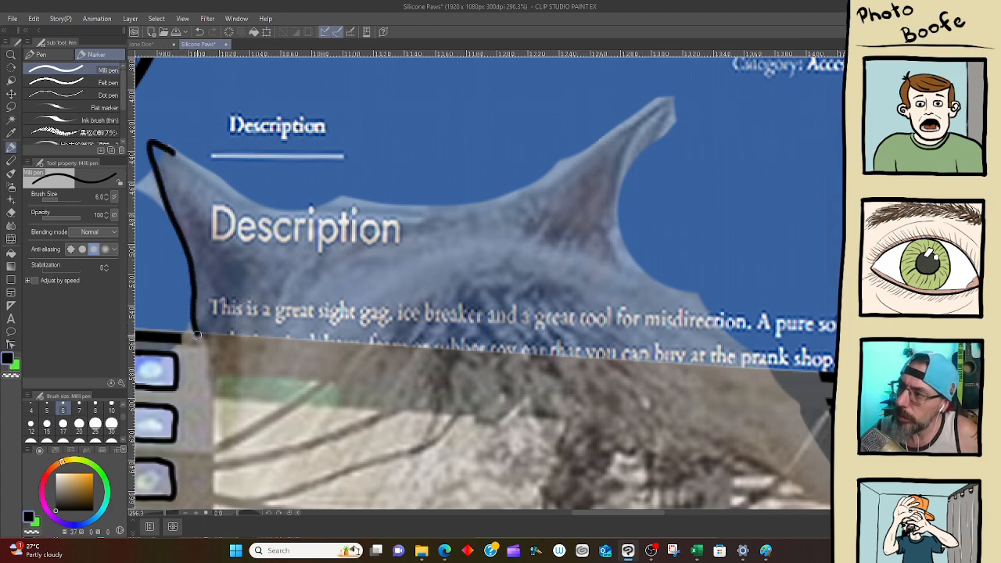
mouse_move(174, 155)
mouse_down()
mouse_move(283, 218)
mouse_move(504, 204)
mouse_move(669, 107)
mouse_move(651, 149)
mouse_move(635, 164)
mouse_move(662, 128)
mouse_move(647, 127)
mouse_move(657, 115)
mouse_move(621, 168)
mouse_move(612, 248)
mouse_up()
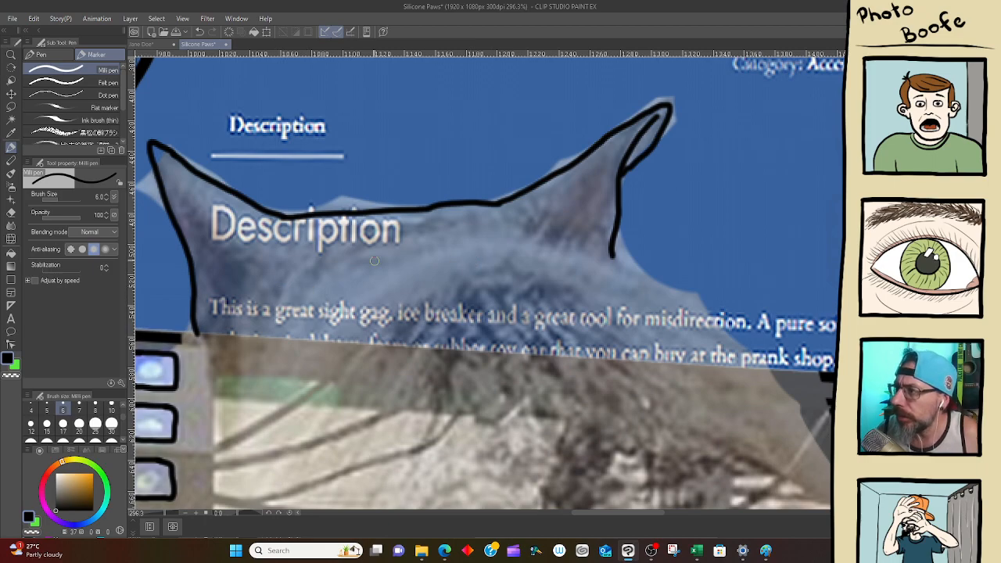
mouse_move(282, 307)
mouse_down()
mouse_move(307, 288)
mouse_move(471, 232)
mouse_move(609, 260)
mouse_up()
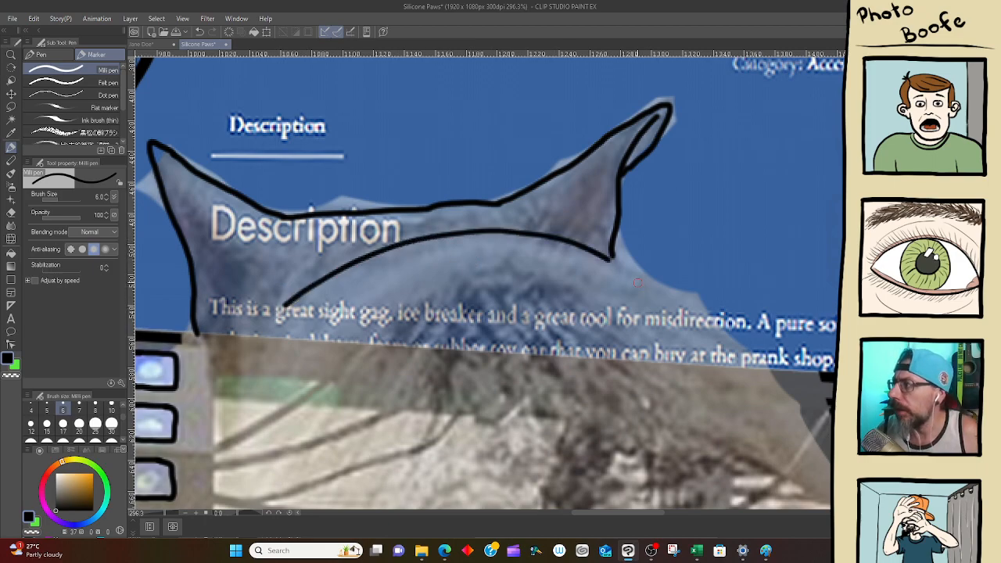
Ink jagged fur from the right cat's right ear down the right side of its body and save the drawing
mouse_move(643, 296)
mouse_down()
mouse_move(431, 162)
mouse_move(447, 140)
mouse_move(489, 161)
mouse_move(560, 225)
mouse_move(648, 357)
mouse_move(704, 469)
mouse_move(654, 387)
mouse_move(540, 274)
mouse_move(536, 286)
mouse_move(593, 402)
mouse_move(637, 467)
mouse_move(568, 346)
mouse_move(555, 371)
mouse_move(557, 447)
mouse_up()
mouse_move(563, 494)
mouse_down()
mouse_move(583, 364)
mouse_move(573, 352)
mouse_move(546, 374)
mouse_move(574, 362)
mouse_move(532, 226)
mouse_move(472, 214)
mouse_move(492, 320)
mouse_move(482, 353)
mouse_move(496, 388)
mouse_up()
key(ctrl+s)
Ink jagged fur down the right cat's left side beside the keypad, plus a thin curve along its inner left flank
drag(438, 327, 749, 331)
drag(418, 251, 740, 356)
drag(489, 197, 581, 313)
drag(567, 249, 533, 407)
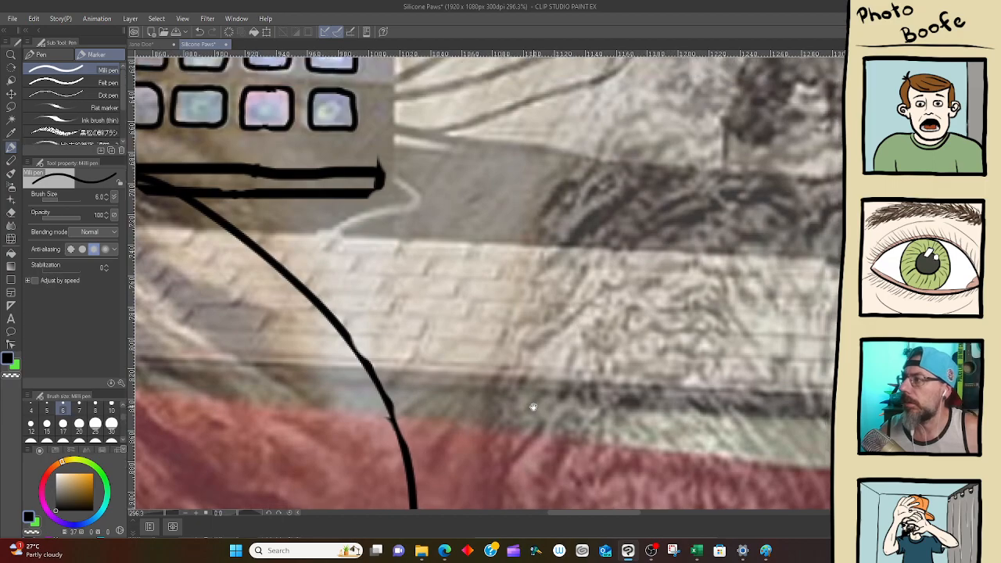
drag(561, 290, 446, 419)
drag(538, 257, 472, 456)
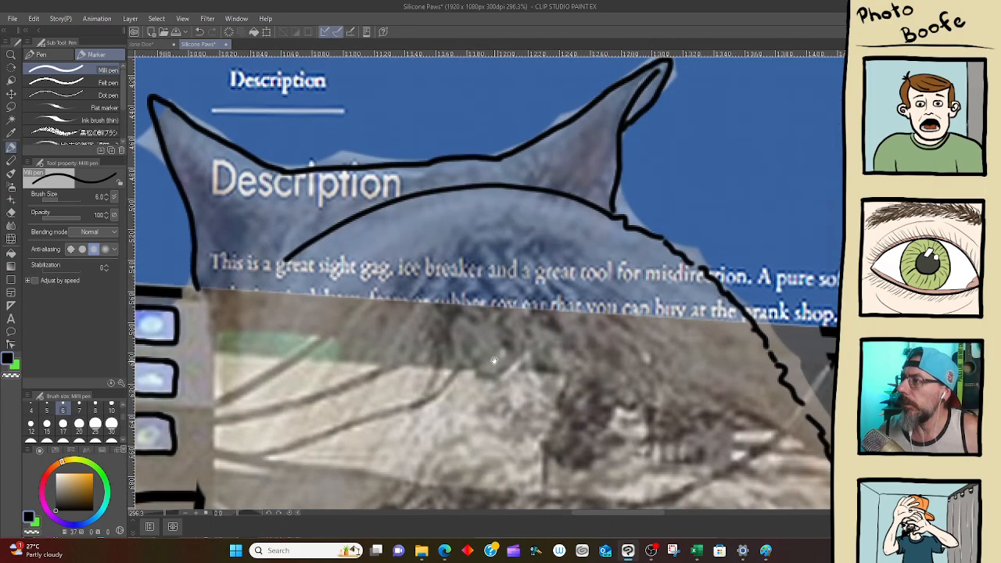
drag(484, 348, 590, 218)
drag(496, 294, 543, 221)
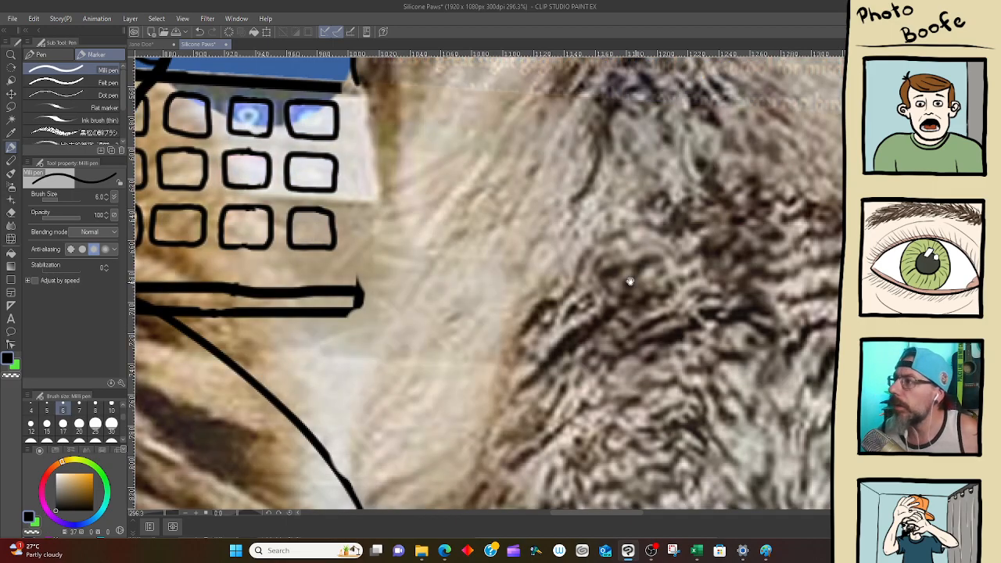
scroll(630, 282, up, 5)
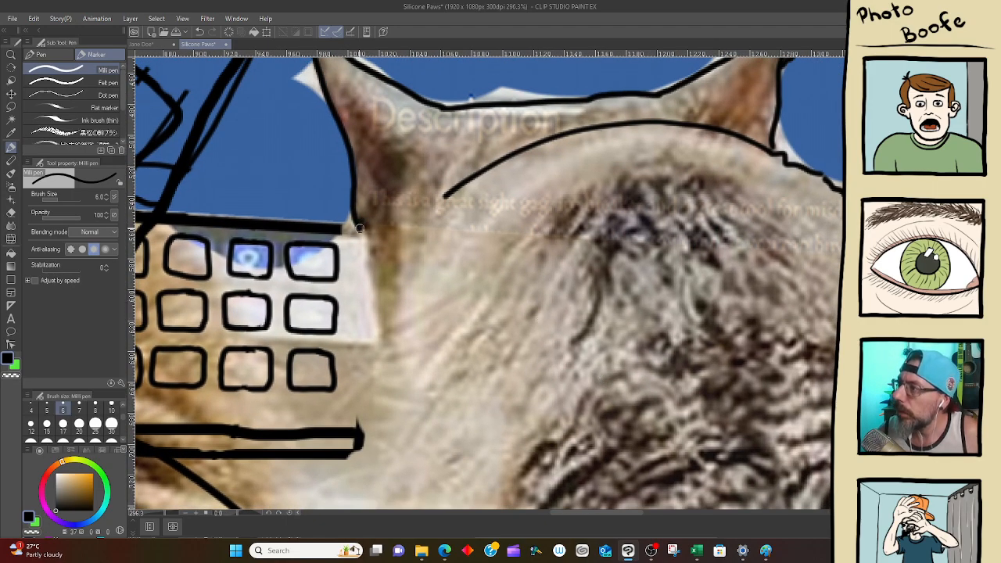
mouse_move(360, 228)
mouse_down()
mouse_move(374, 303)
mouse_move(369, 429)
mouse_up()
drag(434, 446, 481, 261)
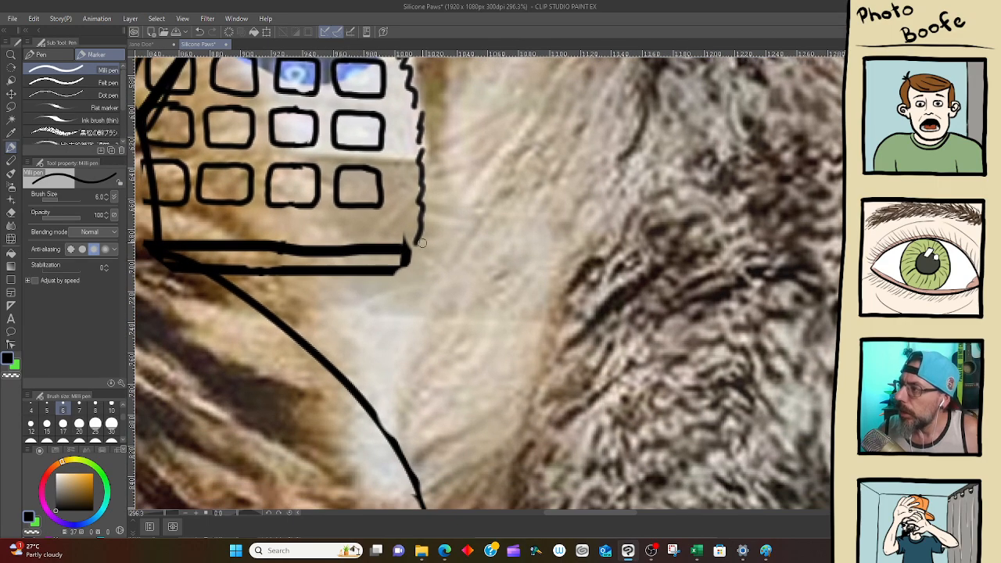
mouse_move(421, 243)
mouse_down()
mouse_move(425, 297)
mouse_move(400, 346)
mouse_move(392, 437)
mouse_up()
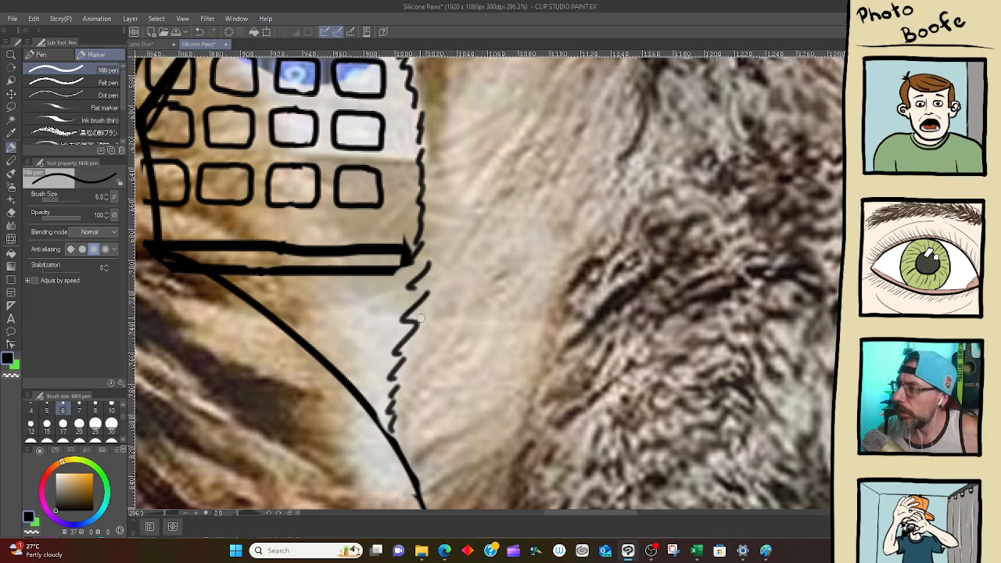
drag(614, 312, 454, 188)
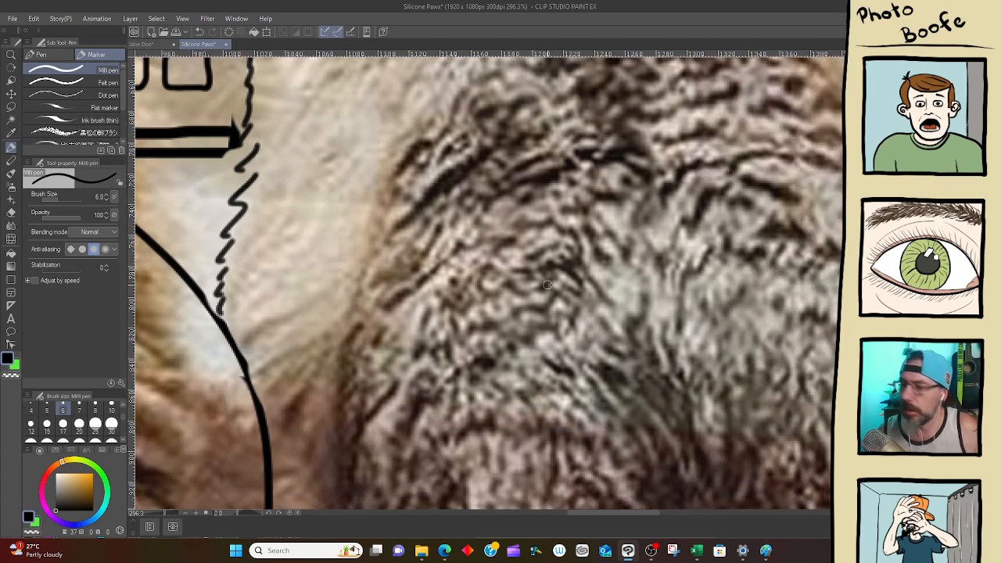
mouse_move(657, 335)
mouse_down()
mouse_move(625, 330)
mouse_move(595, 270)
mouse_move(553, 330)
mouse_move(548, 385)
mouse_up()
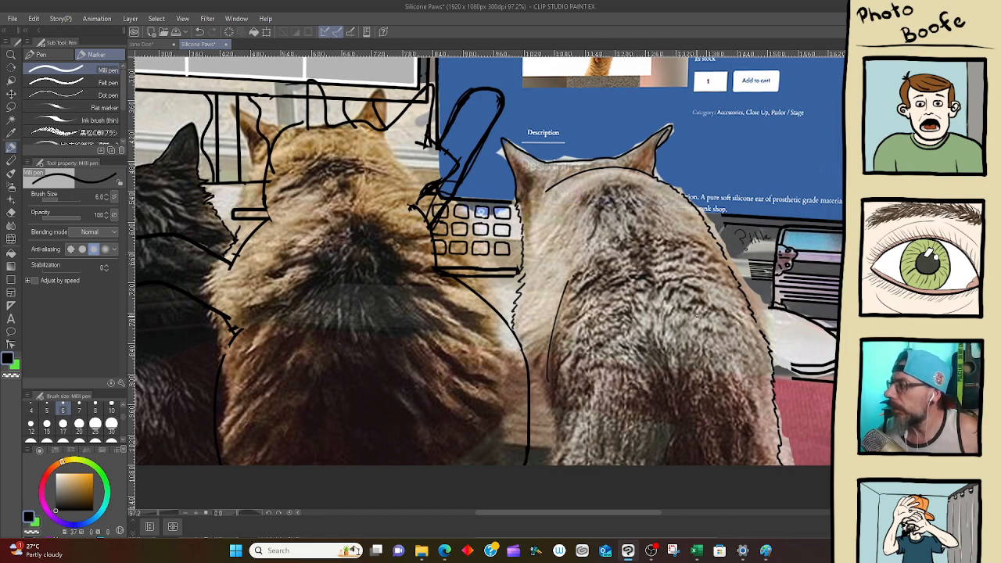
Outline the dark fur patches on the right cat's upper back, mid back and hindquarters
drag(715, 377, 661, 264)
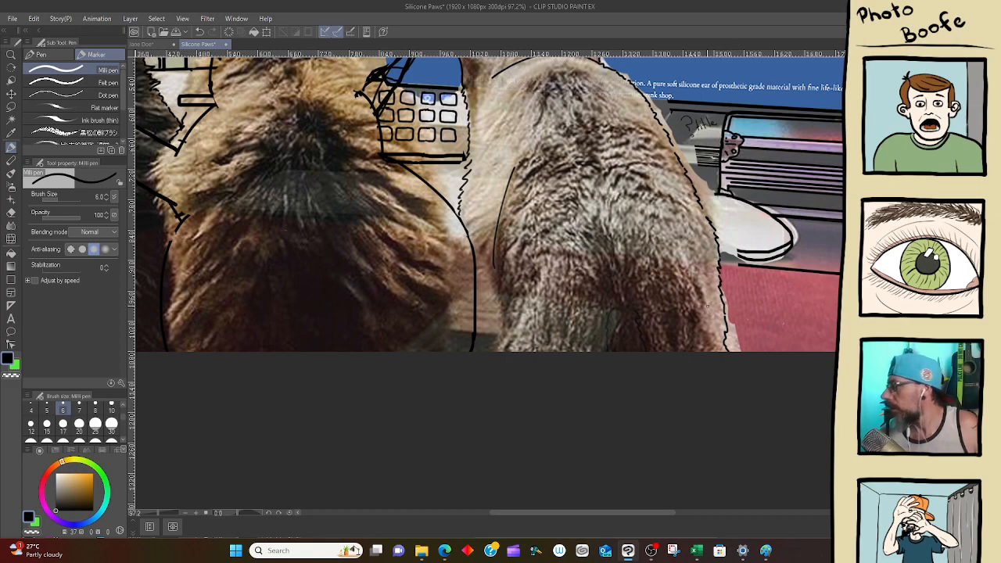
drag(519, 214, 579, 315)
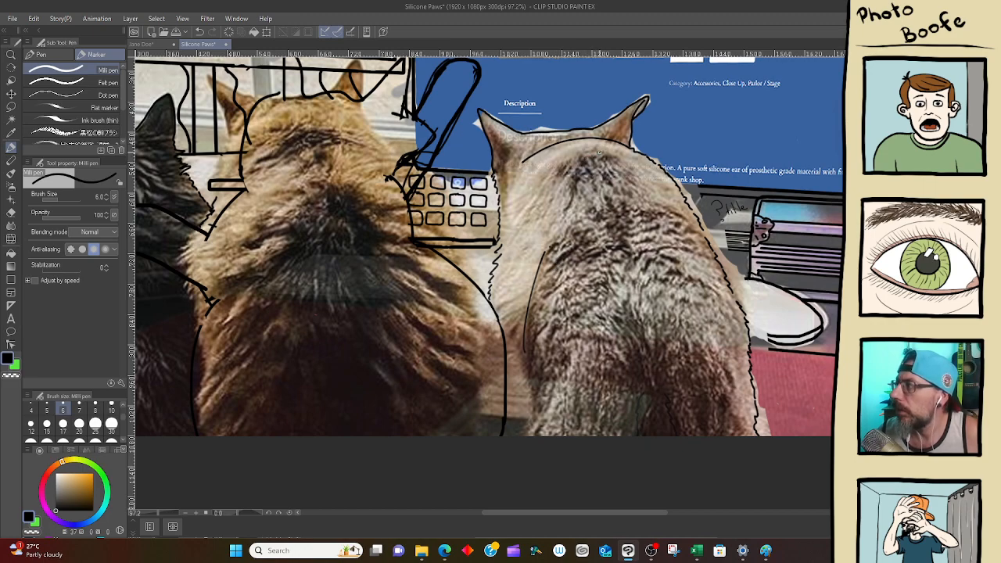
mouse_move(599, 152)
mouse_down()
mouse_move(555, 173)
mouse_move(575, 189)
mouse_move(609, 161)
mouse_up()
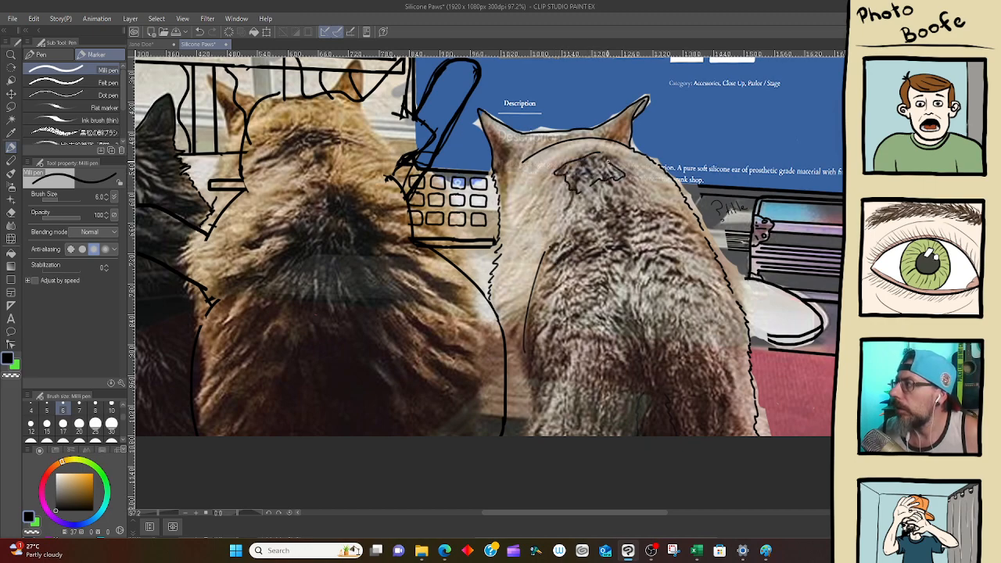
drag(630, 221, 612, 208)
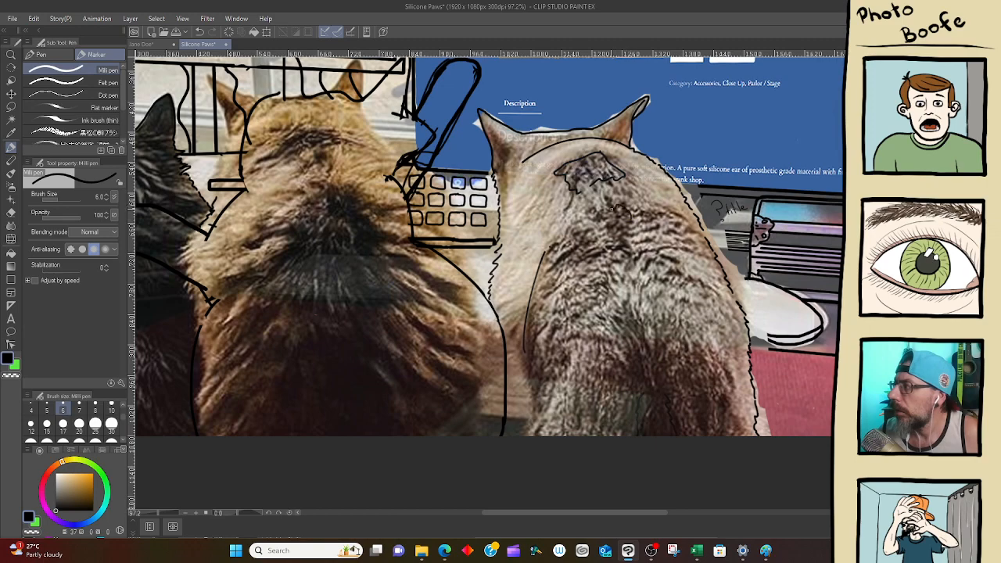
drag(632, 246, 630, 216)
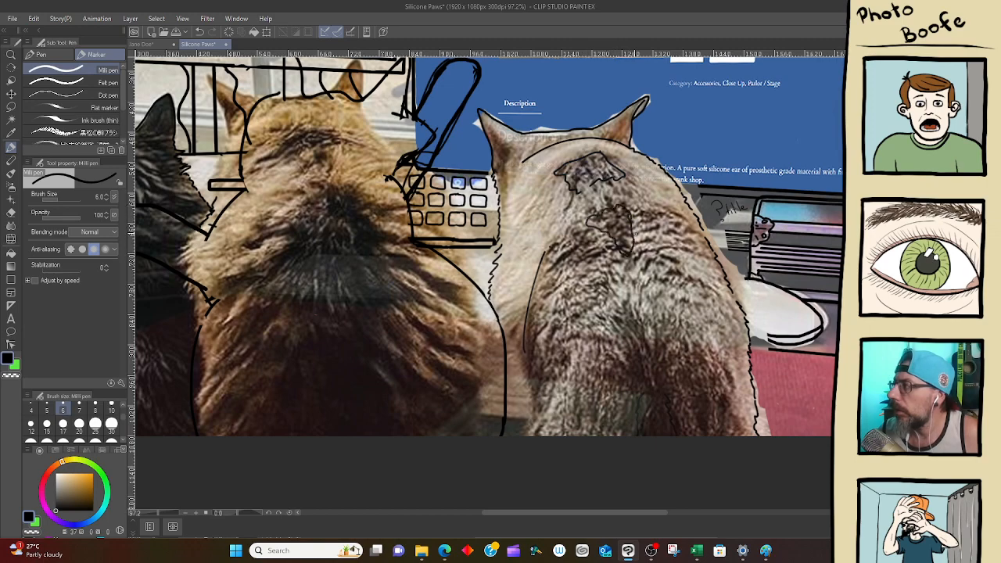
mouse_move(701, 346)
mouse_down()
mouse_move(639, 317)
mouse_move(613, 320)
mouse_move(580, 346)
mouse_move(598, 360)
mouse_move(619, 411)
mouse_up()
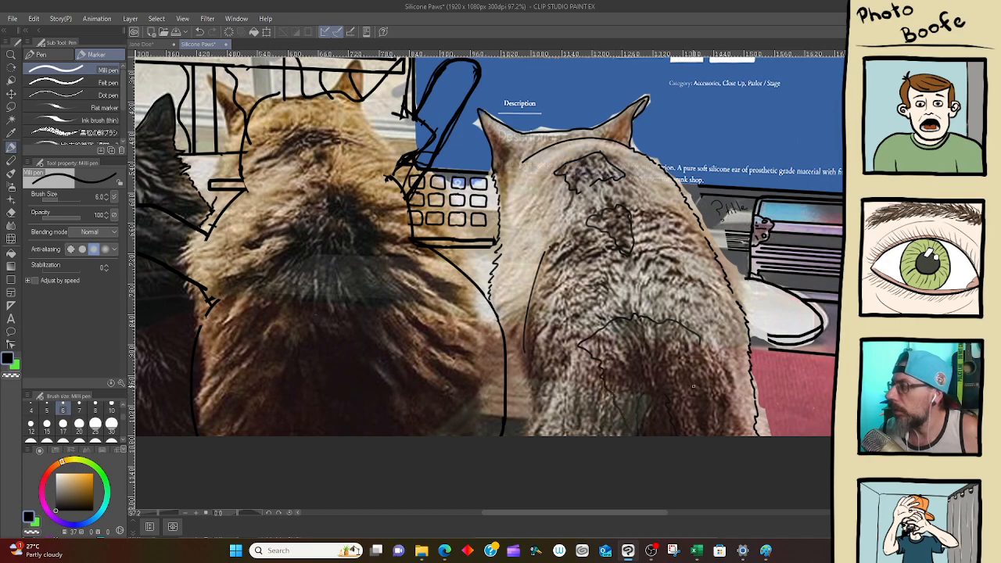
drag(701, 339, 711, 444)
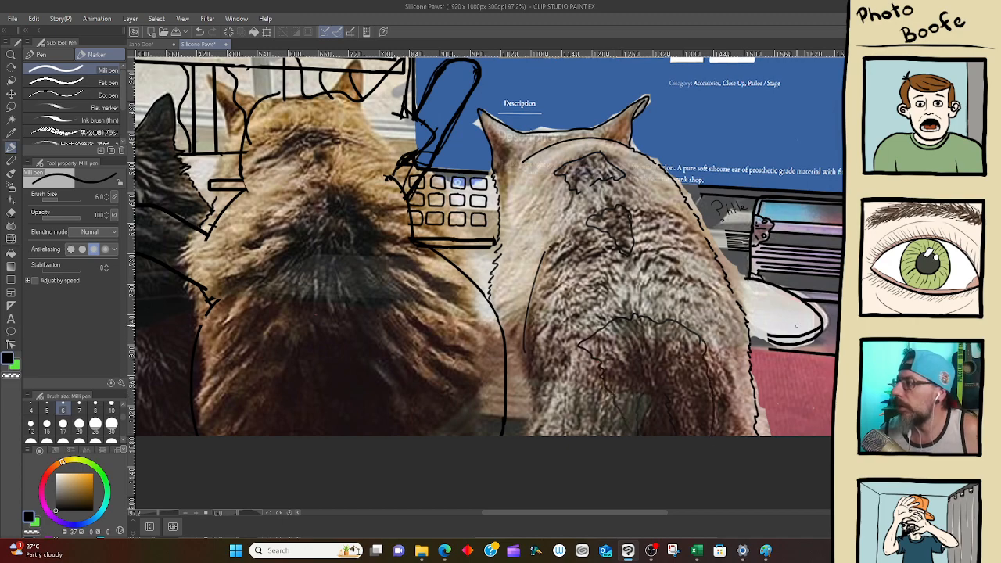
Try outlining the light fur clumps across the head and left shoulder of the left cat
drag(547, 319, 630, 352)
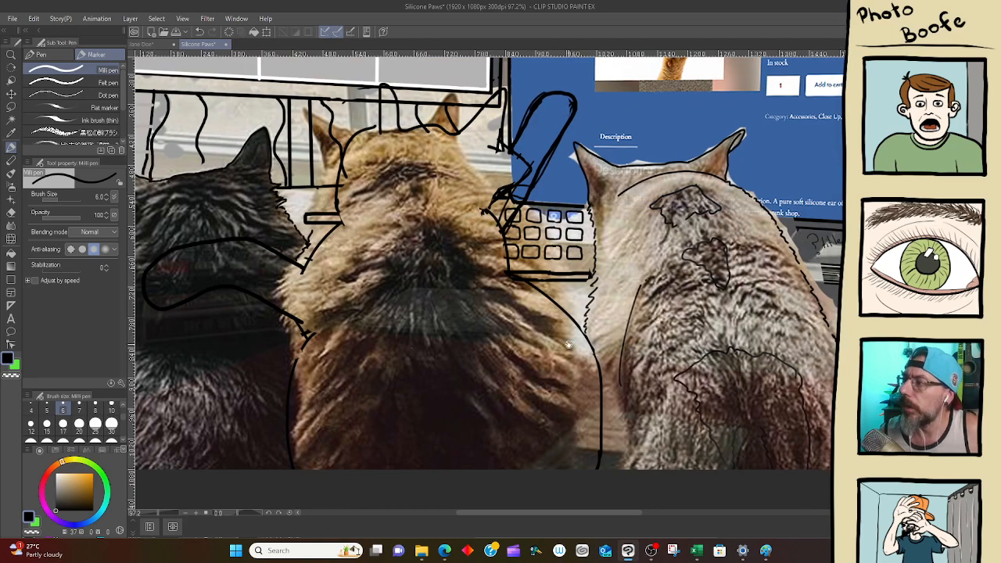
drag(535, 342, 665, 345)
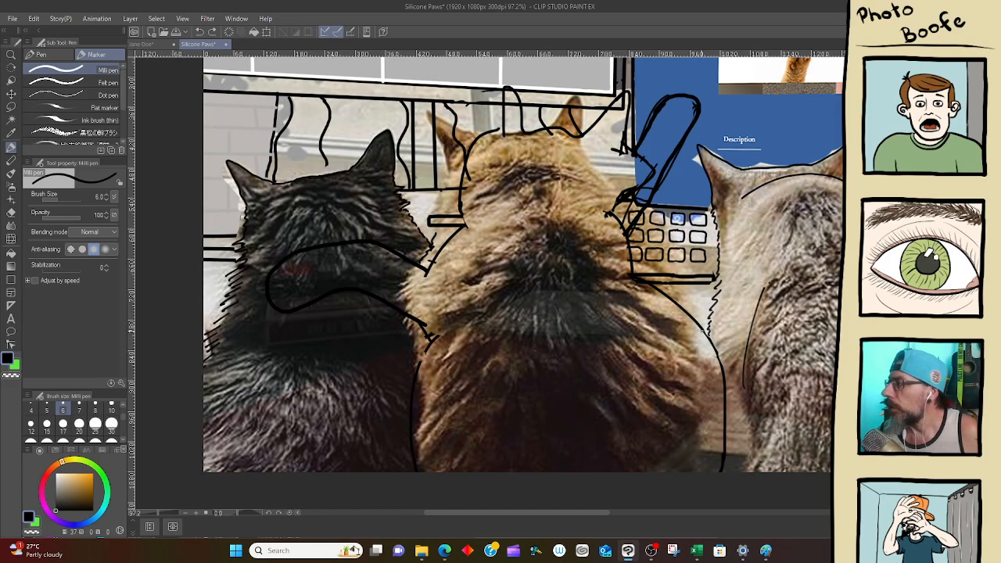
mouse_move(745, 383)
mouse_down()
mouse_move(653, 347)
mouse_move(540, 344)
mouse_move(685, 416)
mouse_up()
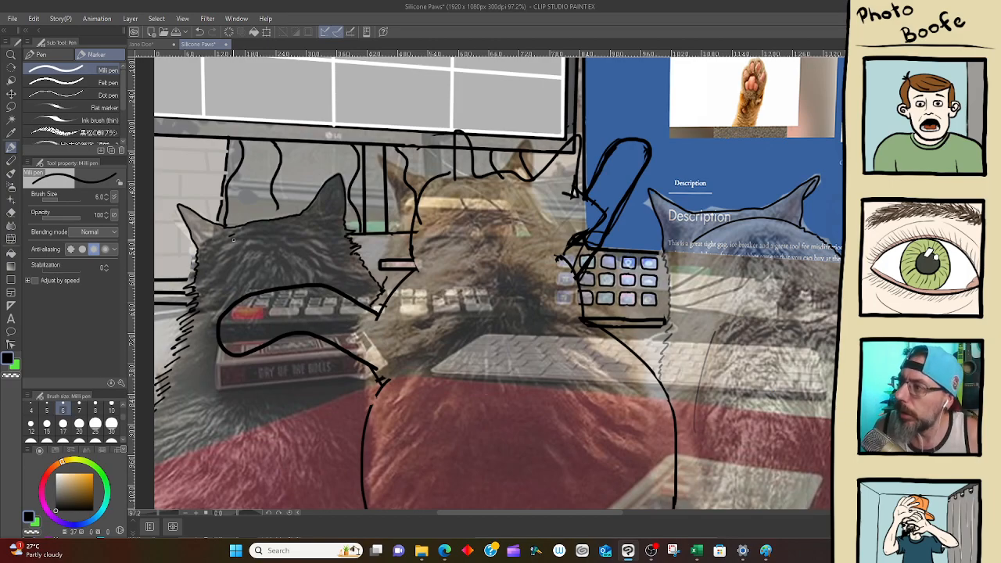
scroll(335, 250, up, 5)
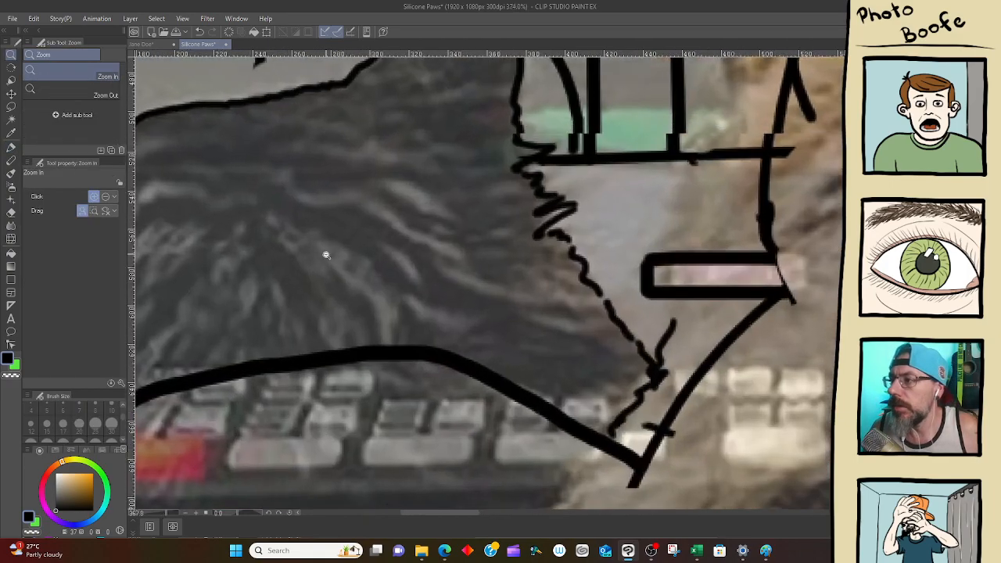
mouse_move(289, 274)
mouse_down()
mouse_move(443, 254)
mouse_move(510, 292)
mouse_up()
key(ctrl+z)
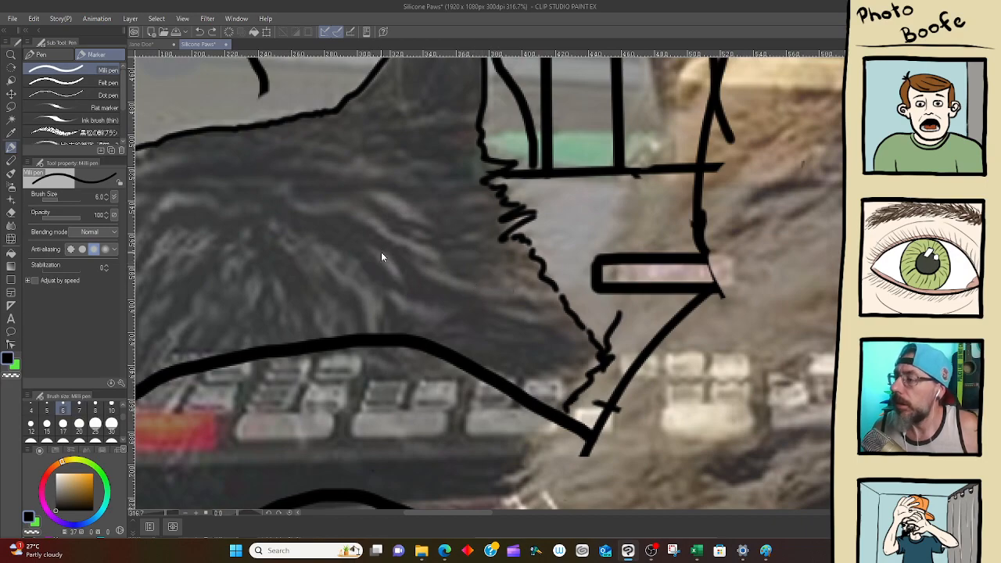
drag(306, 297, 573, 335)
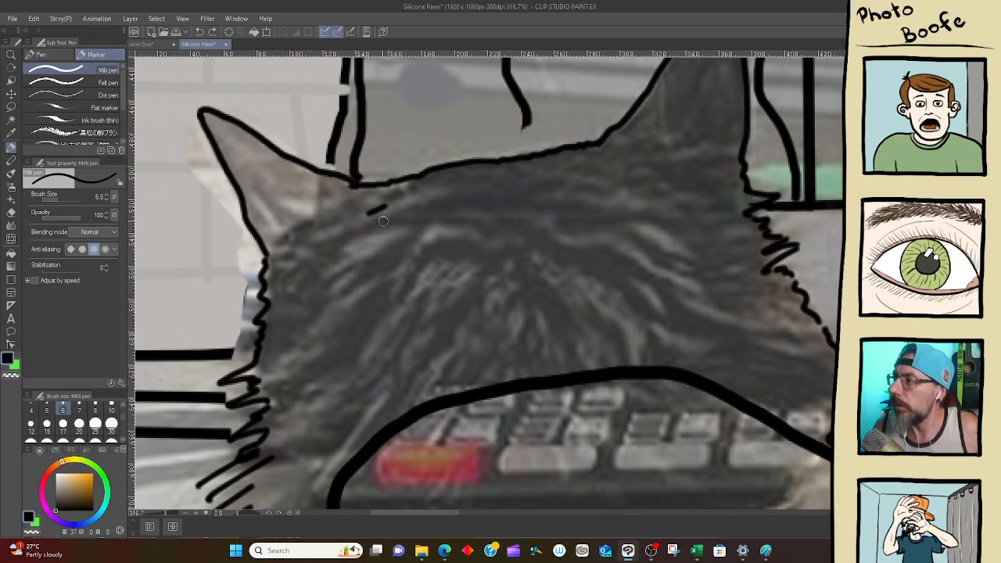
mouse_move(426, 198)
mouse_down()
mouse_move(323, 245)
mouse_move(349, 241)
mouse_move(342, 244)
mouse_move(279, 244)
mouse_move(269, 280)
mouse_move(297, 265)
mouse_move(269, 304)
mouse_move(275, 330)
mouse_up()
mouse_move(265, 372)
mouse_down()
mouse_move(340, 297)
mouse_move(325, 294)
mouse_move(344, 277)
mouse_move(330, 281)
mouse_move(402, 237)
mouse_move(349, 245)
mouse_move(328, 280)
mouse_move(357, 283)
mouse_move(347, 290)
mouse_move(398, 268)
mouse_move(430, 229)
mouse_move(459, 224)
mouse_move(513, 245)
mouse_move(440, 241)
mouse_move(399, 272)
mouse_move(416, 276)
mouse_move(440, 257)
mouse_move(437, 276)
mouse_move(455, 259)
mouse_move(476, 284)
mouse_up()
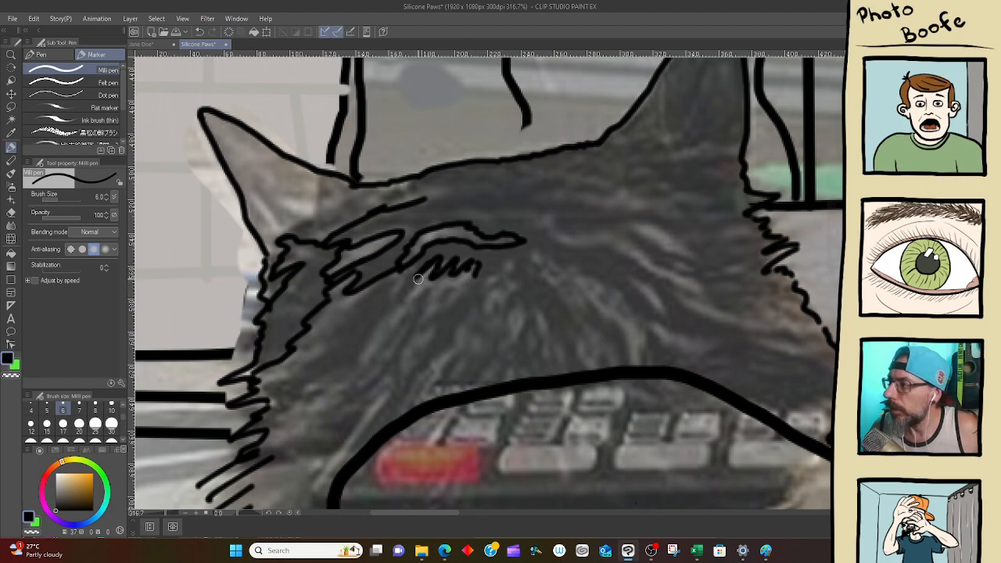
mouse_move(417, 273)
mouse_down()
mouse_move(405, 305)
mouse_move(425, 290)
mouse_move(430, 319)
mouse_move(449, 289)
mouse_move(457, 296)
mouse_move(481, 268)
mouse_up()
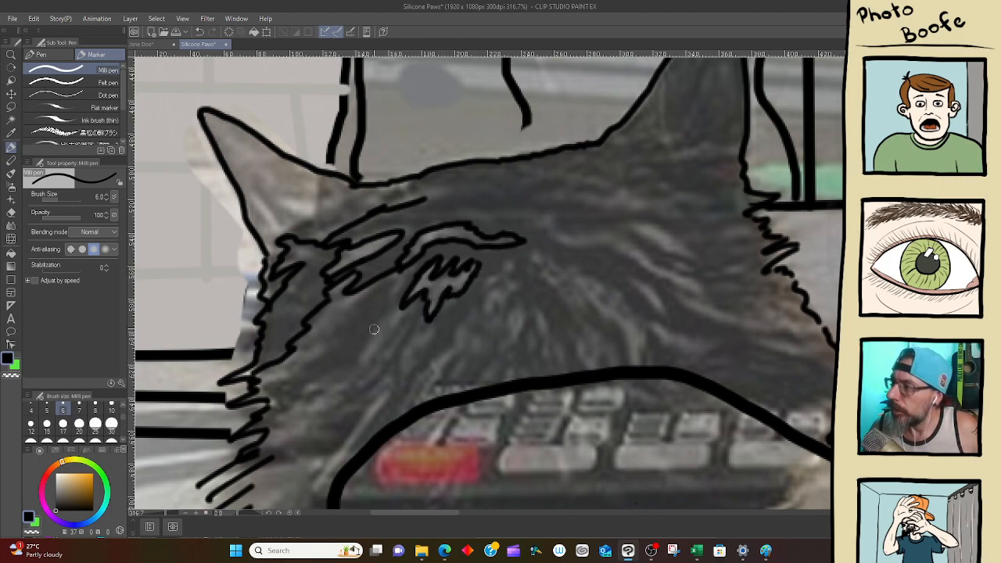
mouse_move(384, 317)
mouse_down()
mouse_move(363, 362)
mouse_move(398, 311)
mouse_up()
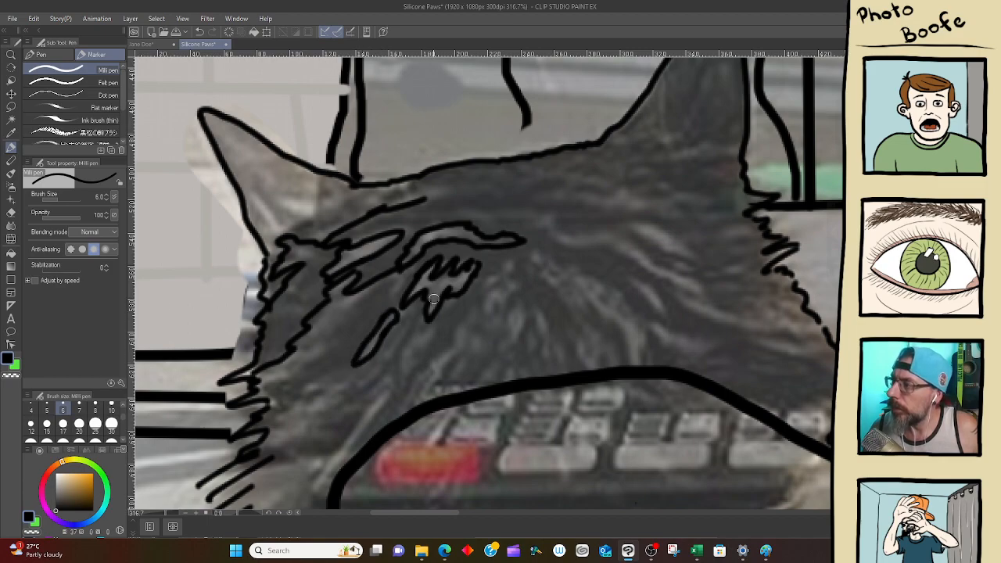
mouse_move(402, 275)
mouse_down()
mouse_move(387, 302)
mouse_move(376, 294)
mouse_move(352, 308)
mouse_move(291, 376)
mouse_move(262, 389)
mouse_up()
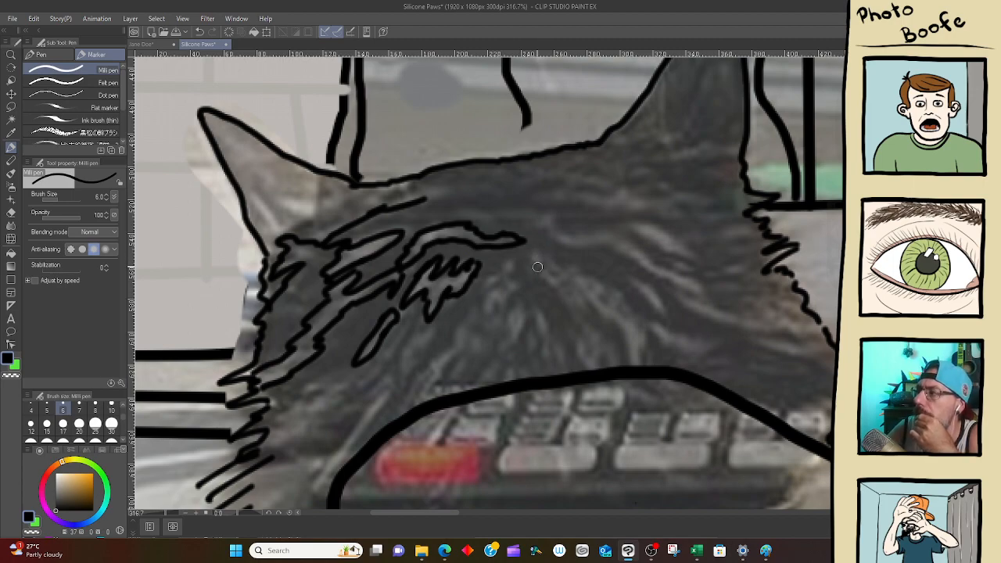
Undo the fur clump outlines inside the left cat's head and shoulder
key(ctrl+z)
key(ctrl+z)
key(ctrl+z)
key(ctrl+z)
key(ctrl+z)
key(ctrl+z)
key(ctrl+z)
key(ctrl+z)
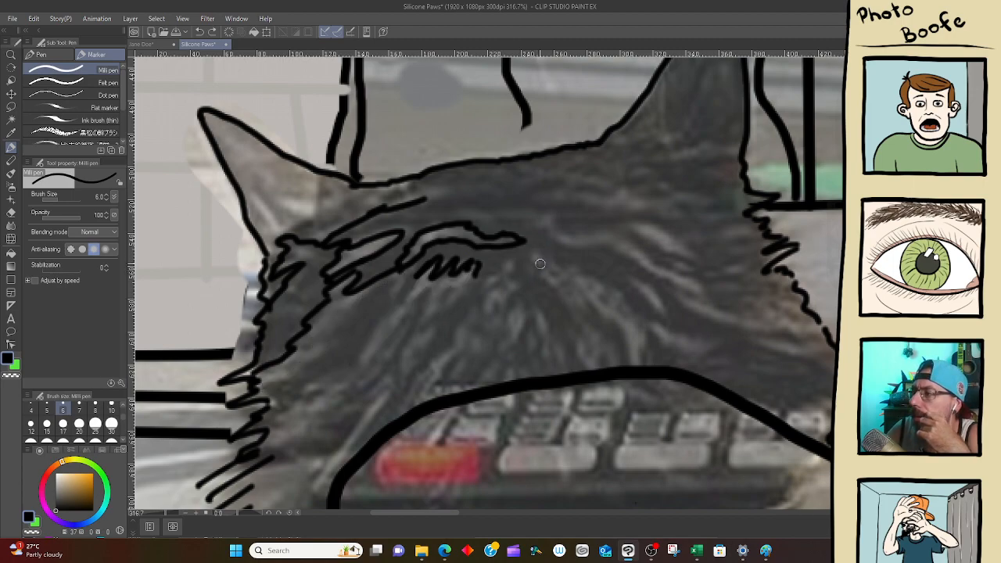
key(ctrl+z)
key(ctrl+z)
key(ctrl+z)
key(ctrl+z)
key(ctrl+z)
key(ctrl+z)
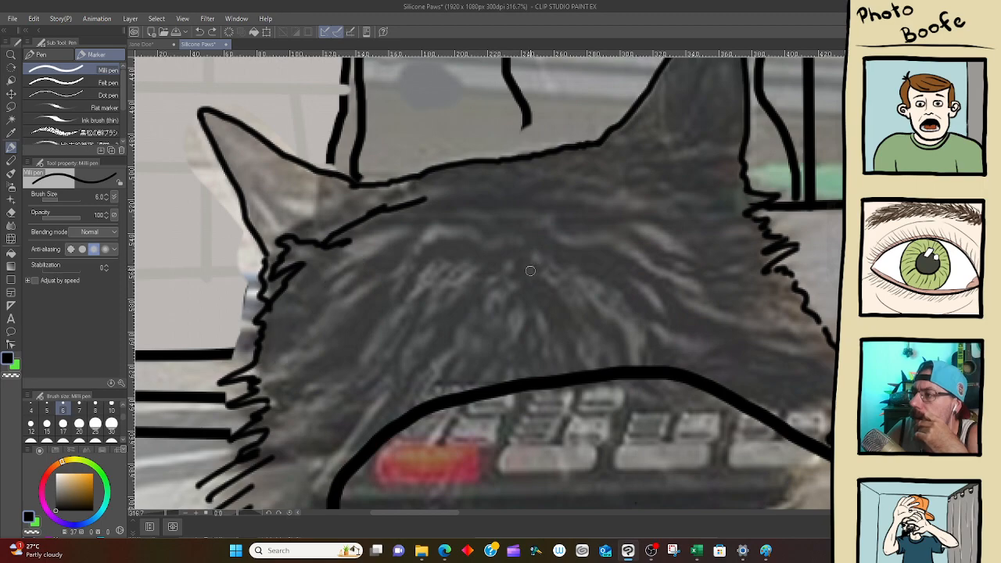
key(ctrl+z)
key(ctrl+z)
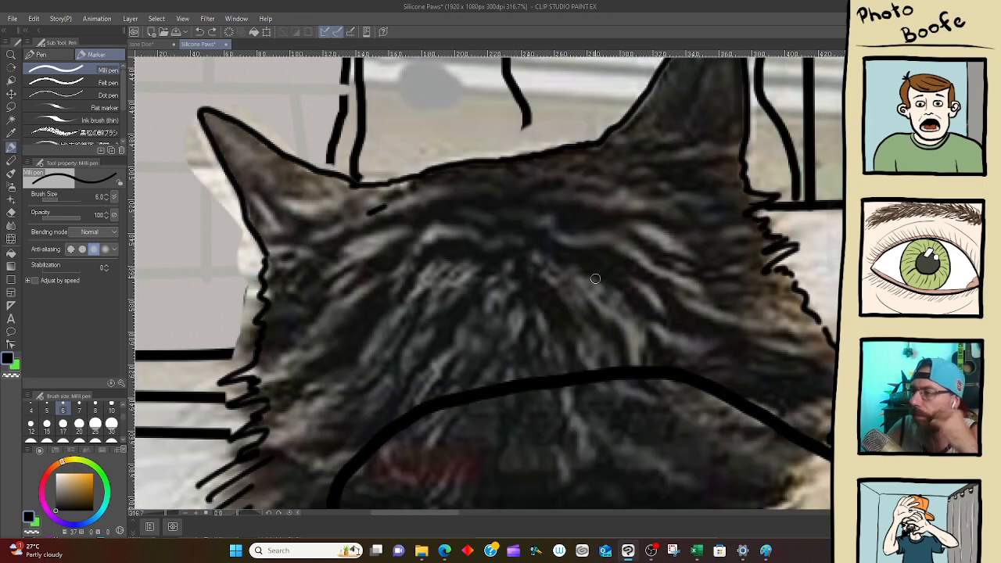
Sample a dark blue-grey from the fur on the left cat's head as the pen colour
click(208, 29)
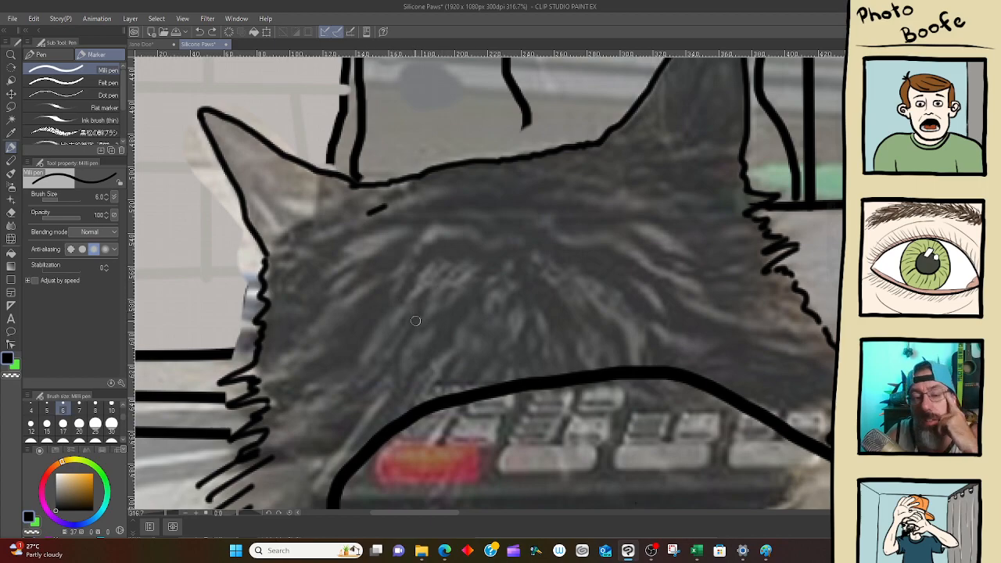
alt+click(493, 226)
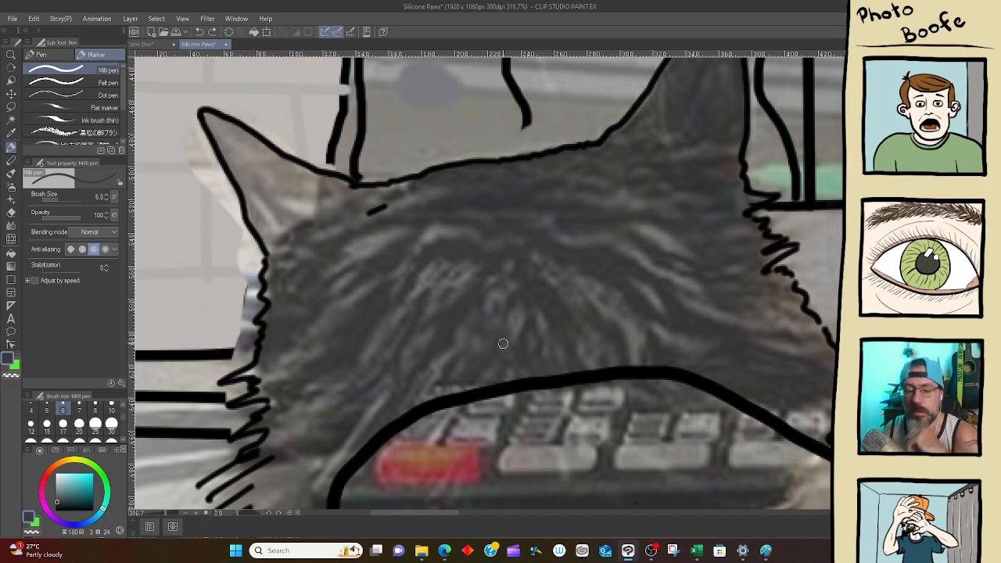
Look over the line art across the left cat, middle cat, keypad and right cat
drag(715, 331, 388, 242)
drag(627, 305, 457, 283)
drag(630, 332, 474, 306)
drag(647, 220, 563, 331)
drag(610, 282, 532, 385)
drag(577, 329, 487, 384)
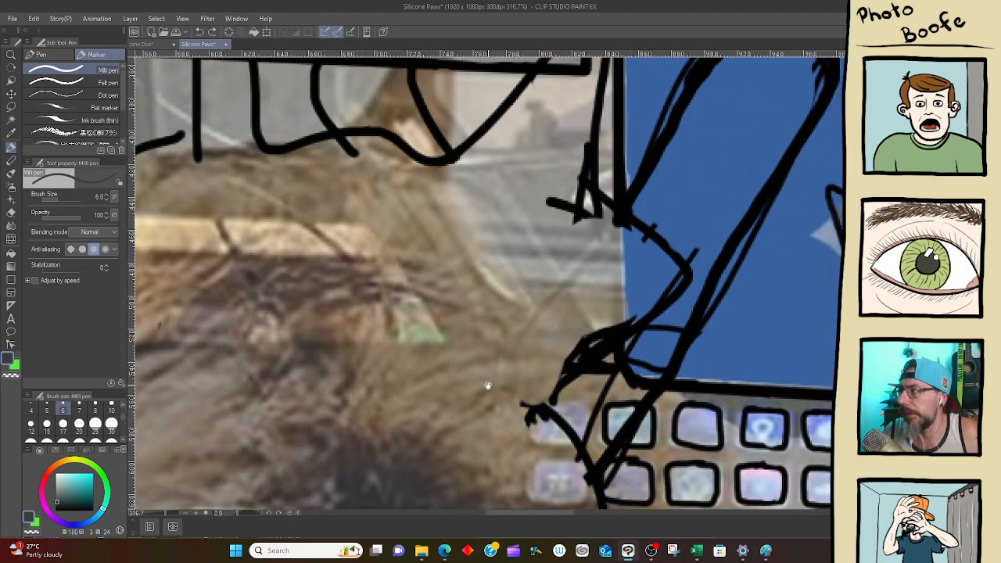
drag(557, 357, 505, 294)
drag(611, 329, 461, 268)
drag(579, 302, 524, 289)
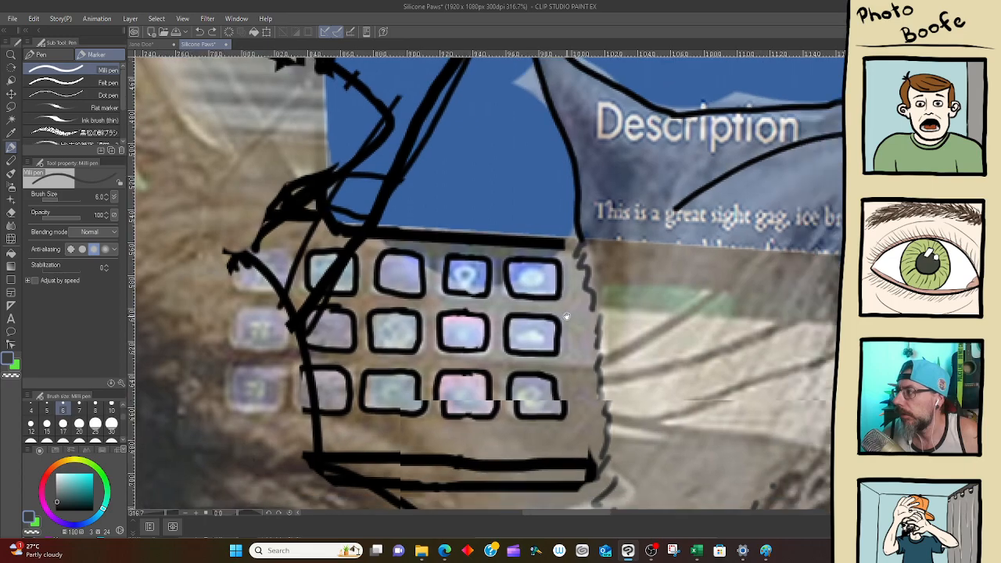
drag(611, 312, 513, 299)
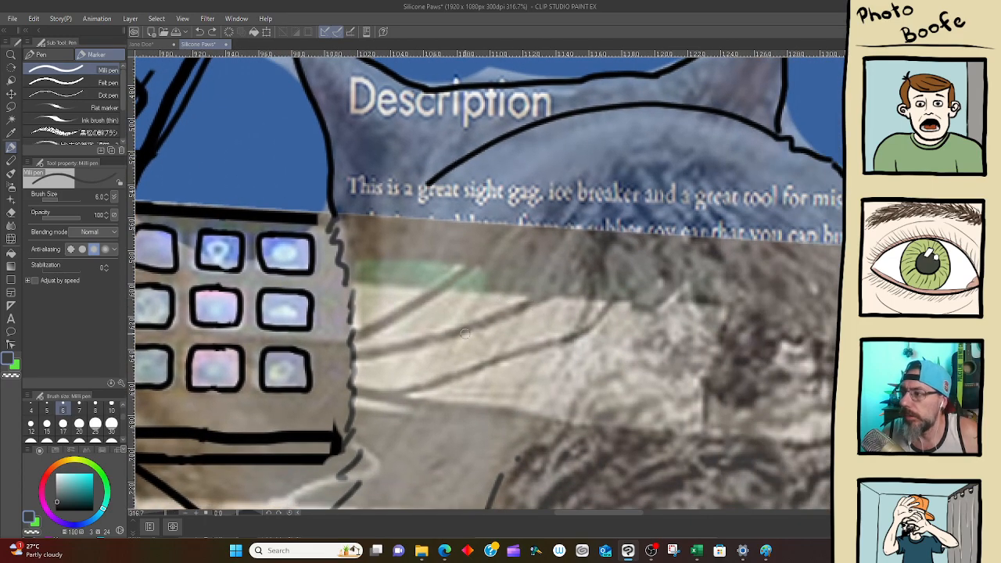
drag(297, 321, 559, 309)
drag(328, 325, 676, 431)
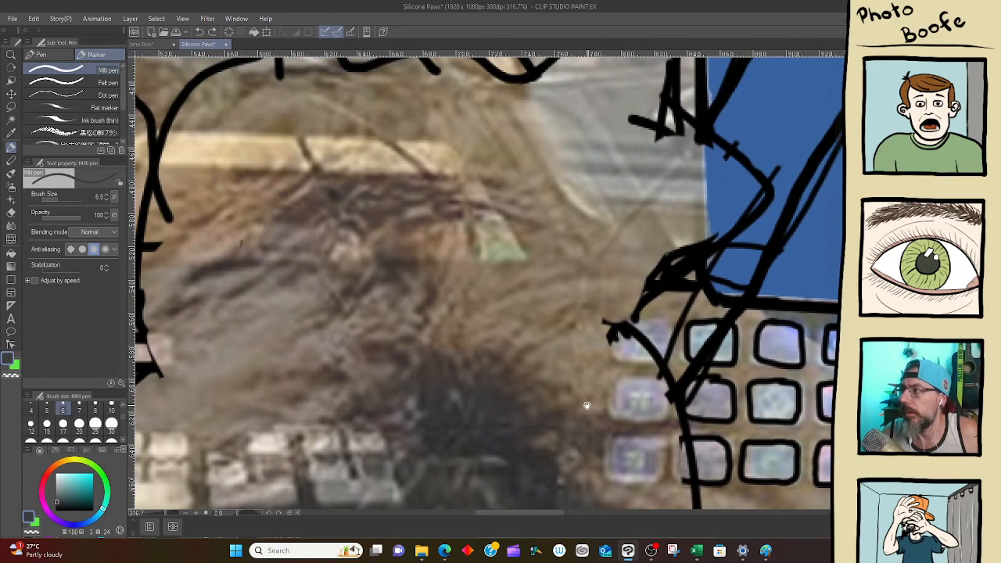
key(ctrl+space)
drag(581, 285, 530, 377)
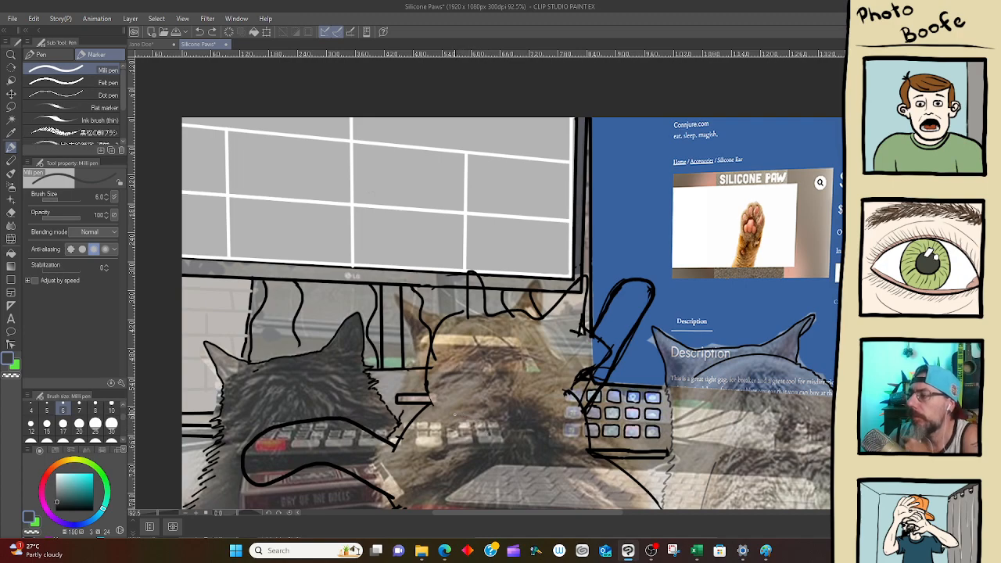
Erase the thick arm outline running across the left cat's back and the keyboard
key(e)
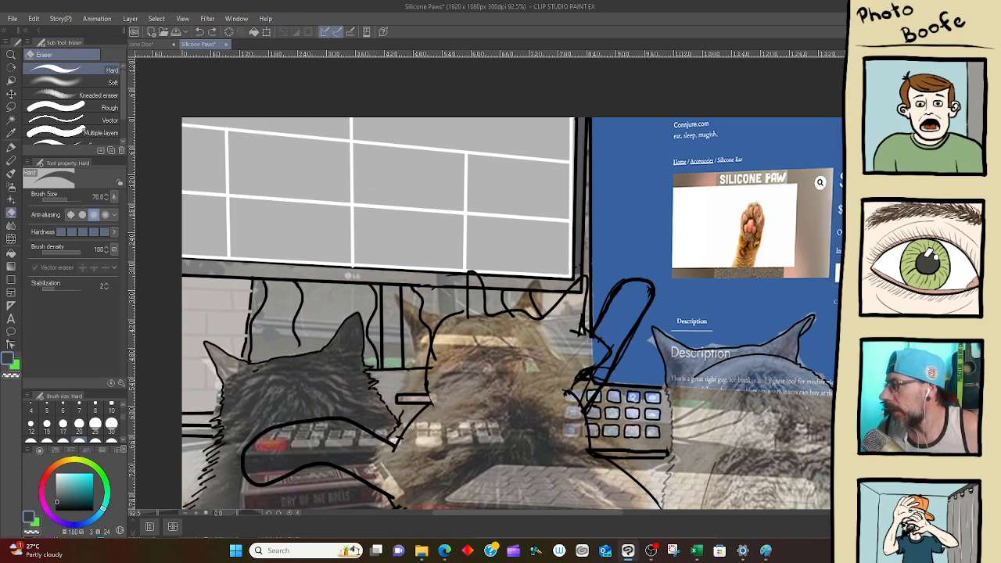
mouse_move(270, 440)
mouse_down()
mouse_move(250, 466)
mouse_move(262, 481)
mouse_move(291, 422)
mouse_move(367, 429)
mouse_move(375, 435)
mouse_move(358, 478)
mouse_move(366, 485)
mouse_move(431, 439)
mouse_up()
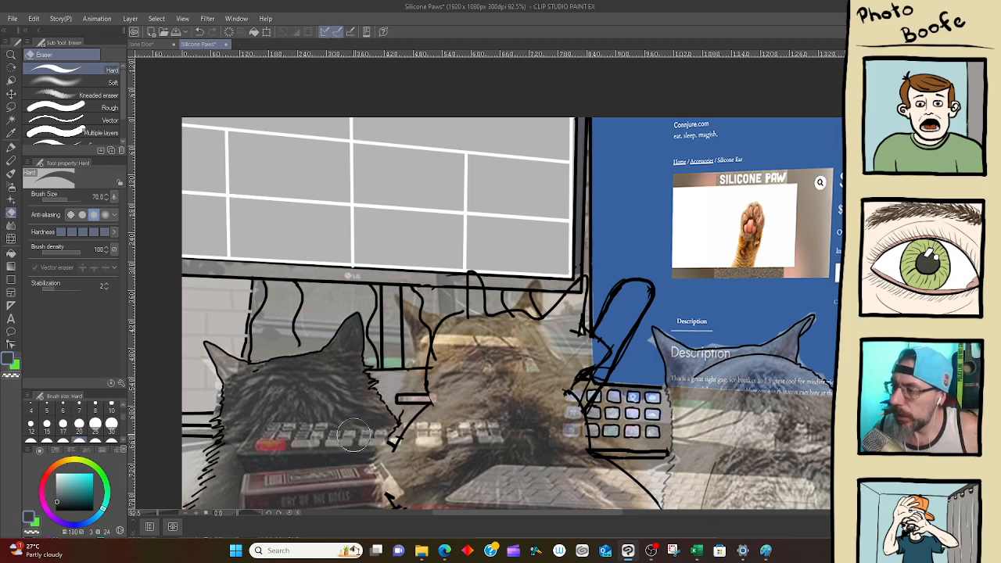
Set the pen colour to black, ink short fur strokes down the left cat's right side, and erase the leftover thick line stubs there
key(p)
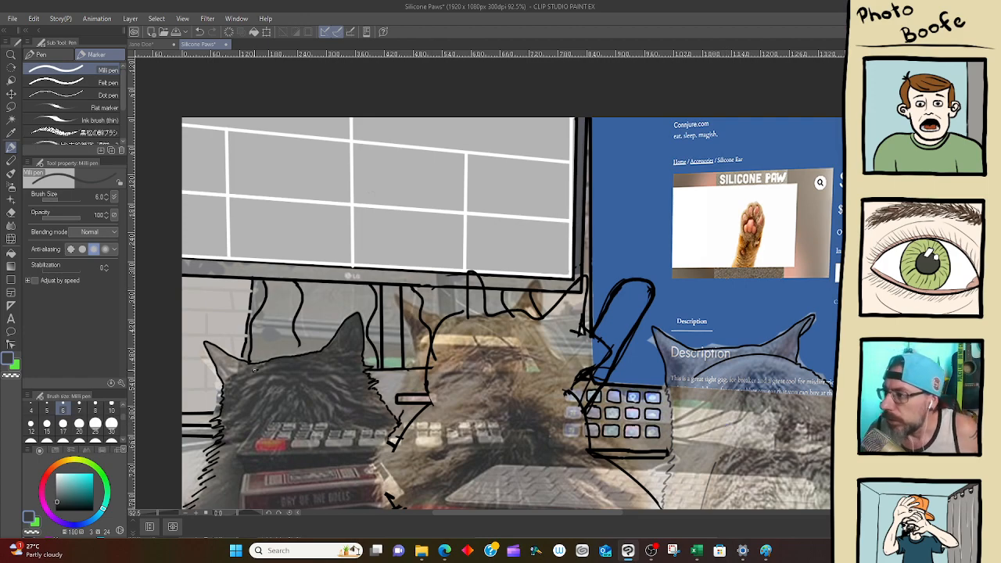
scroll(388, 450, down, 2)
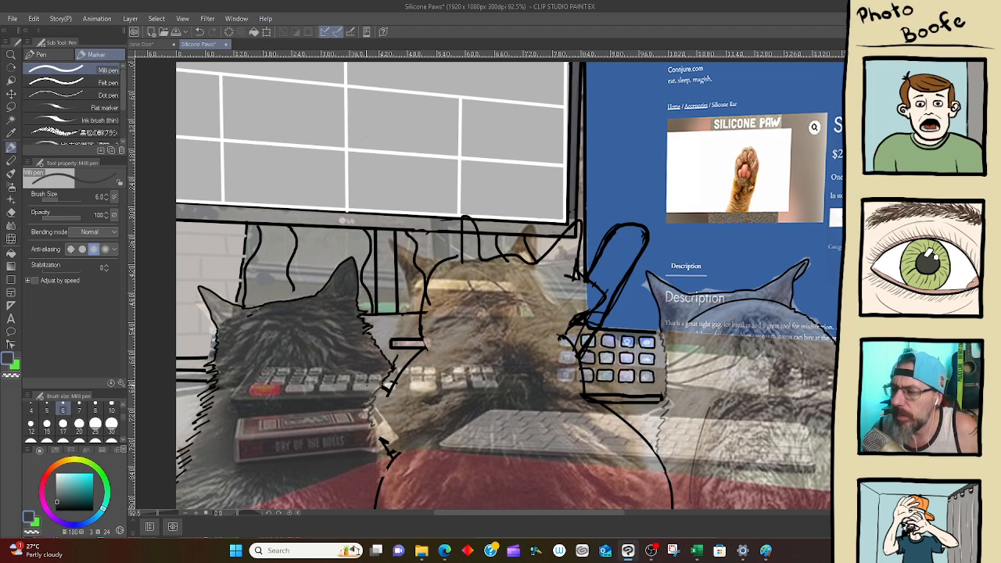
click(56, 510)
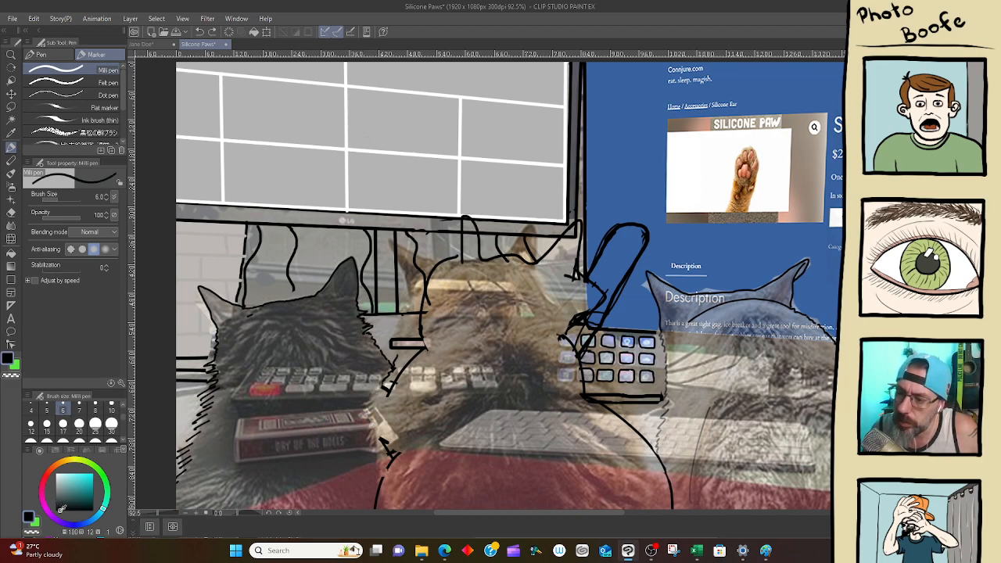
mouse_move(376, 393)
mouse_down()
mouse_move(369, 423)
mouse_move(385, 467)
mouse_up()
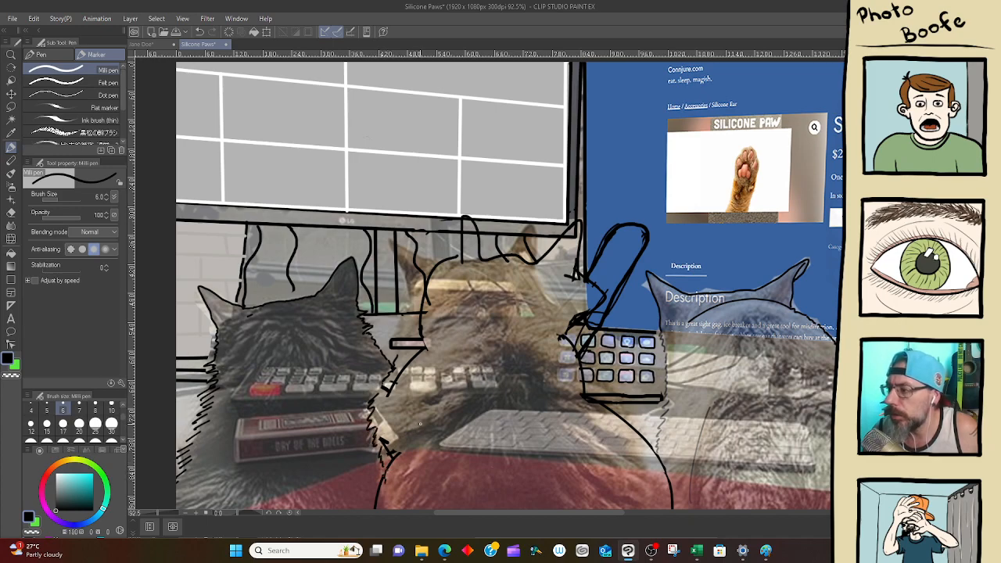
key(e)
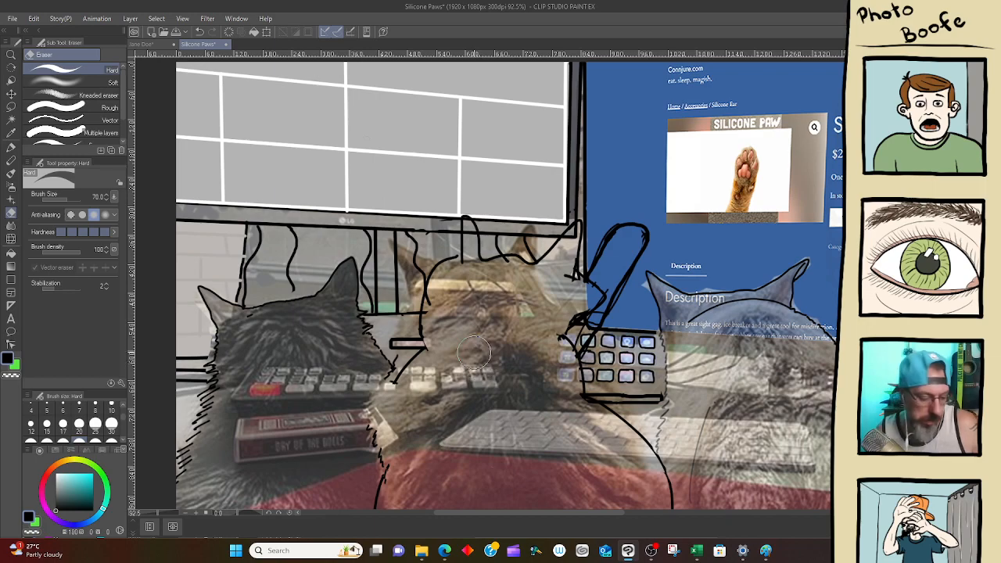
Try outlining the left cat's arm bending across its back from the right elbow
key(p)
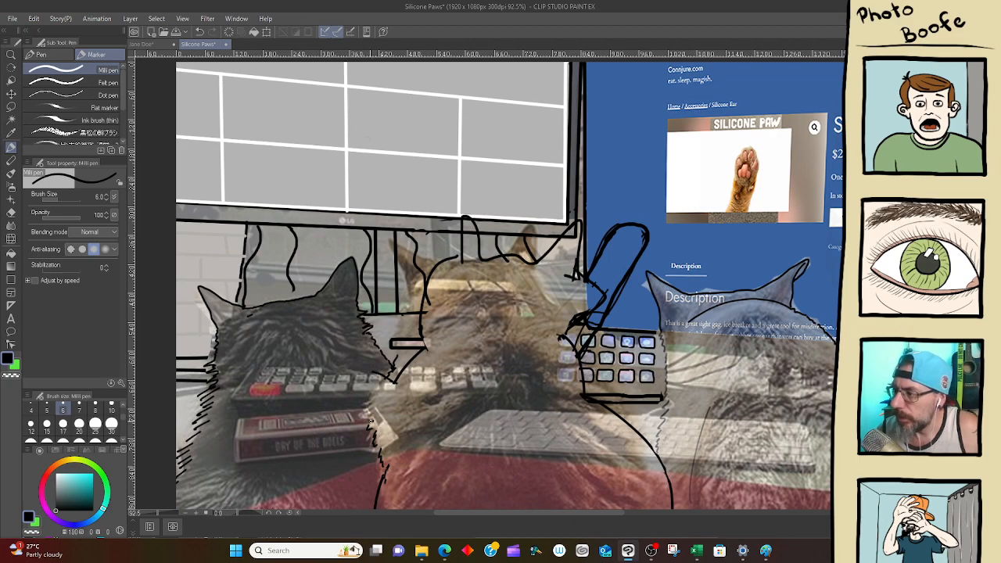
mouse_move(371, 421)
mouse_down()
mouse_move(288, 403)
mouse_move(298, 403)
mouse_move(291, 392)
mouse_move(288, 402)
mouse_move(219, 365)
mouse_move(248, 335)
mouse_move(307, 364)
mouse_move(374, 373)
mouse_up()
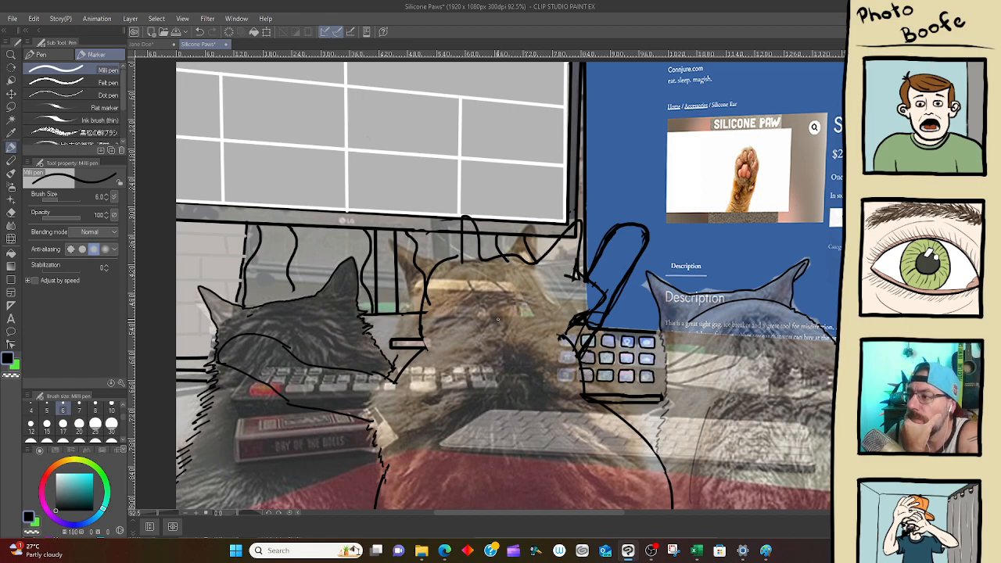
key(ctrl+z)
key(ctrl+z)
key(ctrl+z)
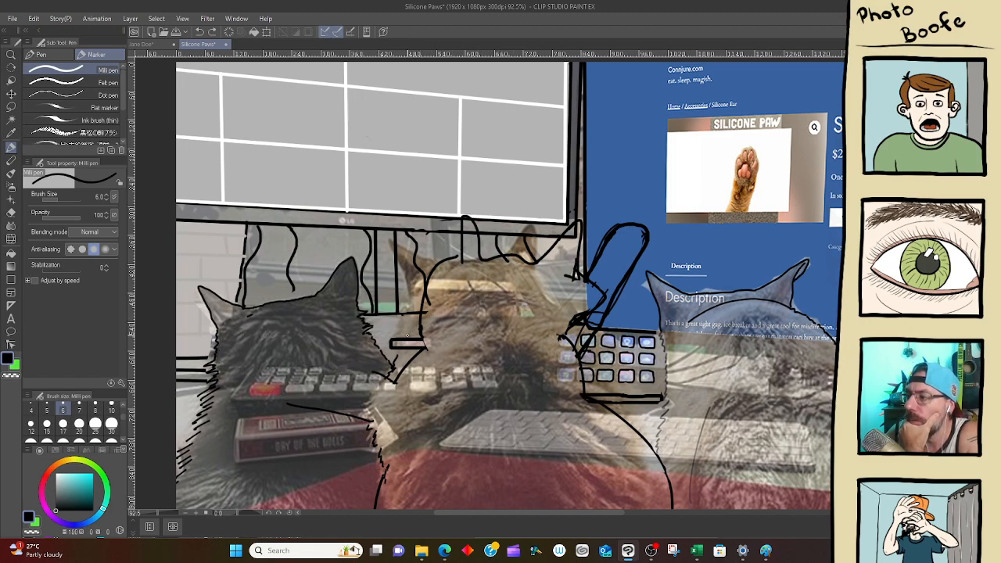
key(ctrl+z)
mouse_move(368, 420)
mouse_down()
mouse_move(327, 400)
mouse_move(295, 365)
mouse_up()
key(ctrl+z)
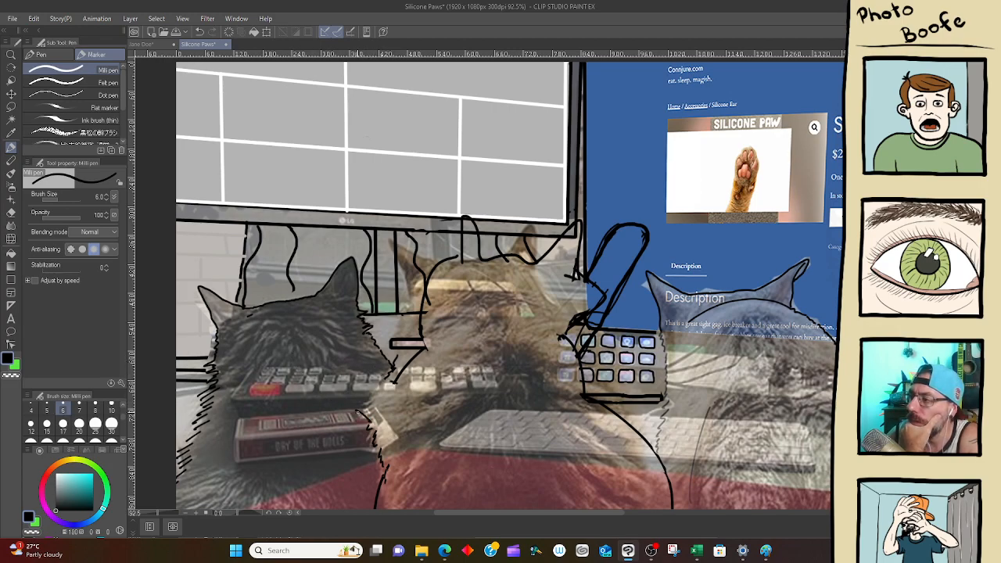
Outline the left cat's arm from its right side up to the back of its head, with fur strokes at the elbow
mouse_move(359, 413)
mouse_down()
mouse_move(280, 349)
mouse_move(289, 369)
mouse_move(257, 324)
mouse_move(302, 311)
mouse_move(365, 376)
mouse_up()
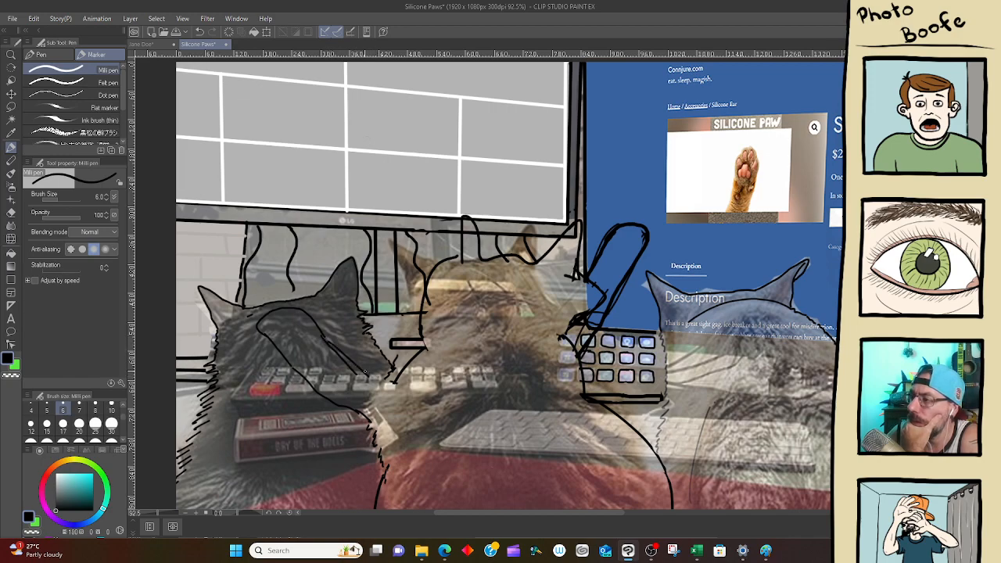
key(ctrl+z)
key(ctrl+z)
key(ctrl+y)
key(ctrl+y)
drag(368, 377, 390, 381)
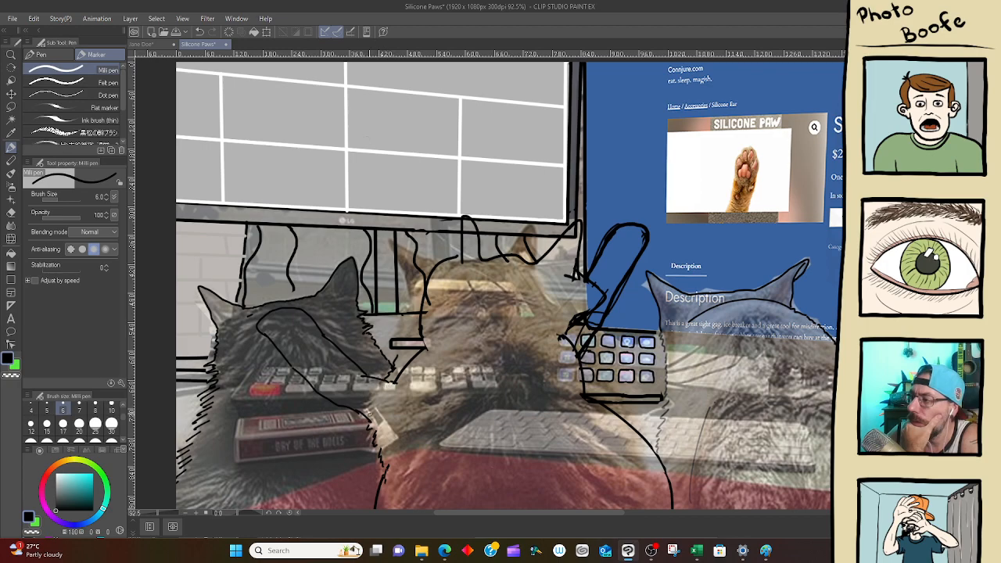
drag(365, 419, 399, 374)
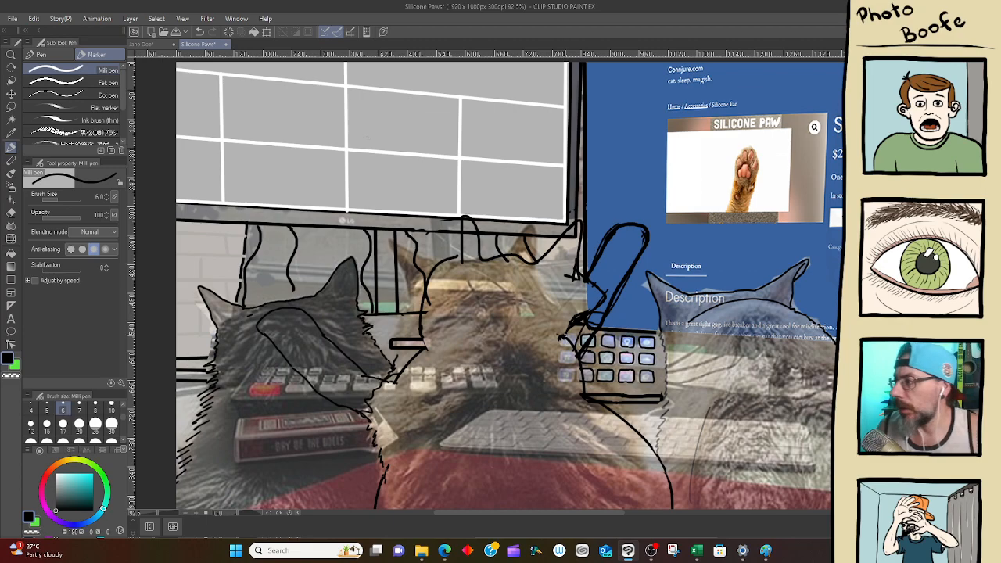
Try inking fur strokes along the right cat's left edge beside the keypad
mouse_move(613, 384)
mouse_down()
mouse_move(476, 344)
mouse_move(477, 335)
mouse_up()
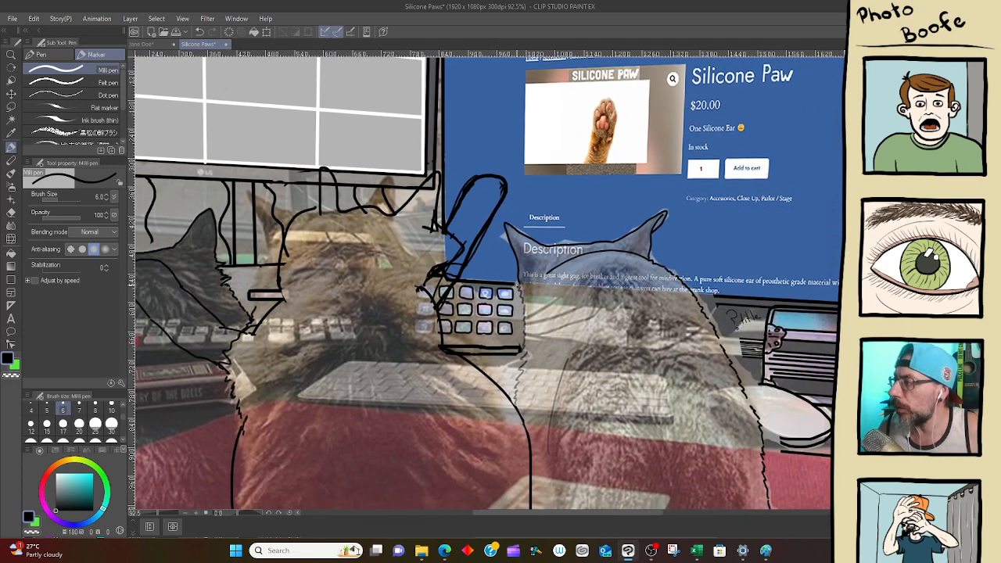
mouse_move(517, 284)
mouse_down()
mouse_move(509, 302)
mouse_move(528, 326)
mouse_up()
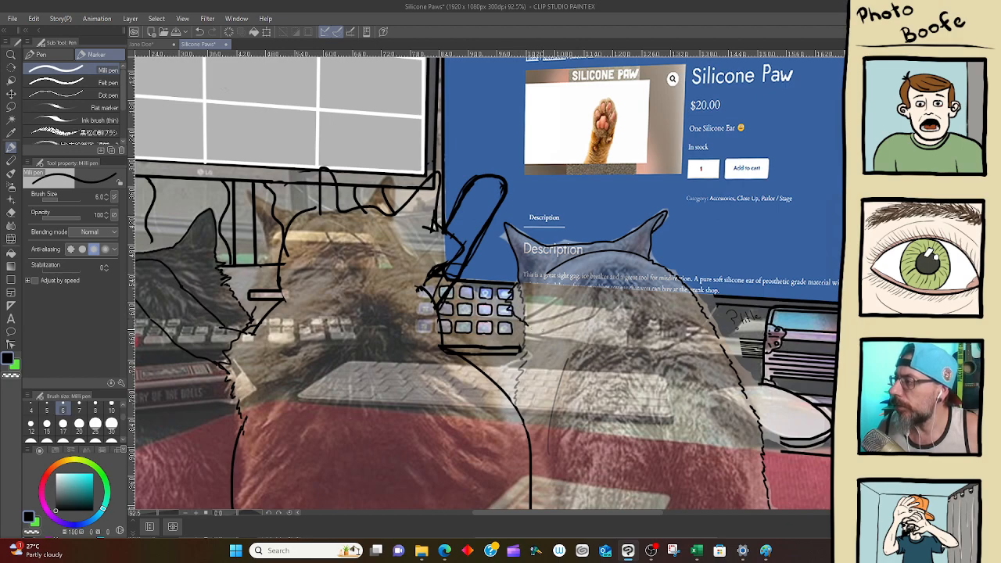
key(ctrl+z)
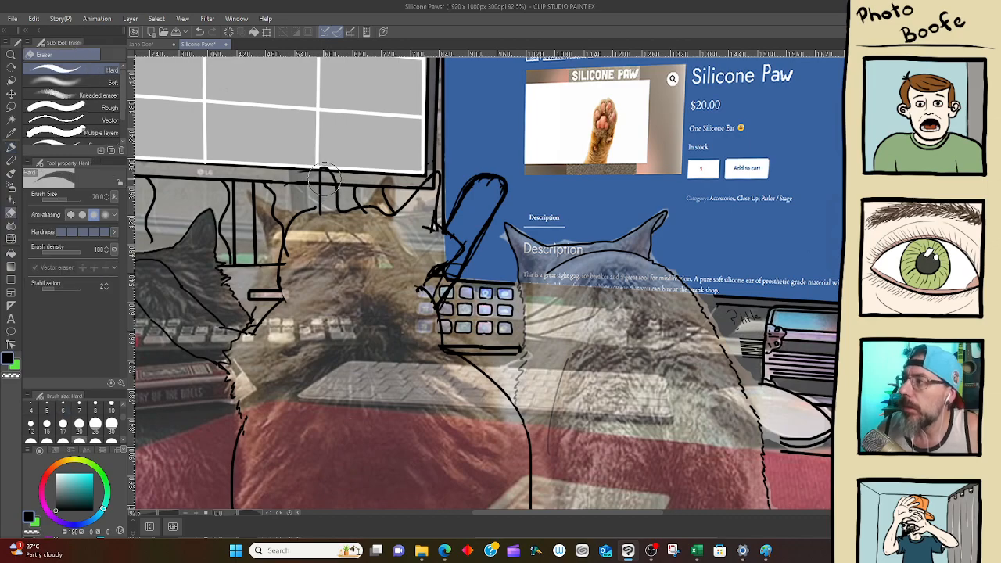
Set the eraser size to 17 and erase the middle cat's left ear lines over the monitor's lower frame and just beneath it
key(/)
drag(318, 174, 371, 170)
key(e)
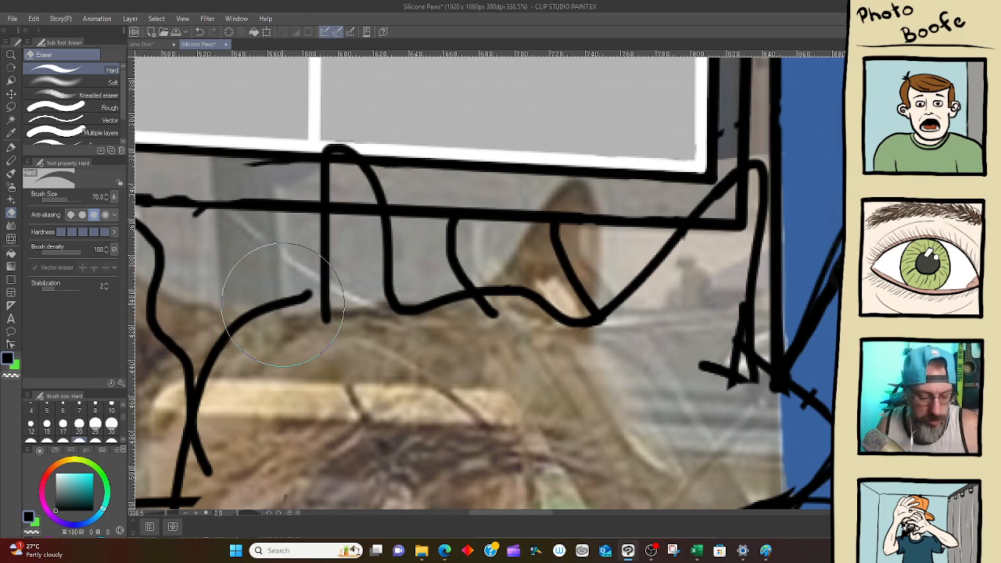
key([)
key([)
key([)
key([)
key([)
key([)
key(bracketleft)
mouse_move(338, 182)
mouse_down()
mouse_move(384, 180)
mouse_move(304, 182)
mouse_move(384, 175)
mouse_move(317, 172)
mouse_move(379, 172)
mouse_move(322, 171)
mouse_move(369, 166)
mouse_move(340, 165)
mouse_move(323, 147)
mouse_move(361, 151)
mouse_move(322, 146)
mouse_move(364, 148)
mouse_move(321, 149)
mouse_move(365, 151)
mouse_up()
mouse_move(366, 192)
mouse_down()
mouse_move(322, 194)
mouse_move(398, 197)
mouse_up()
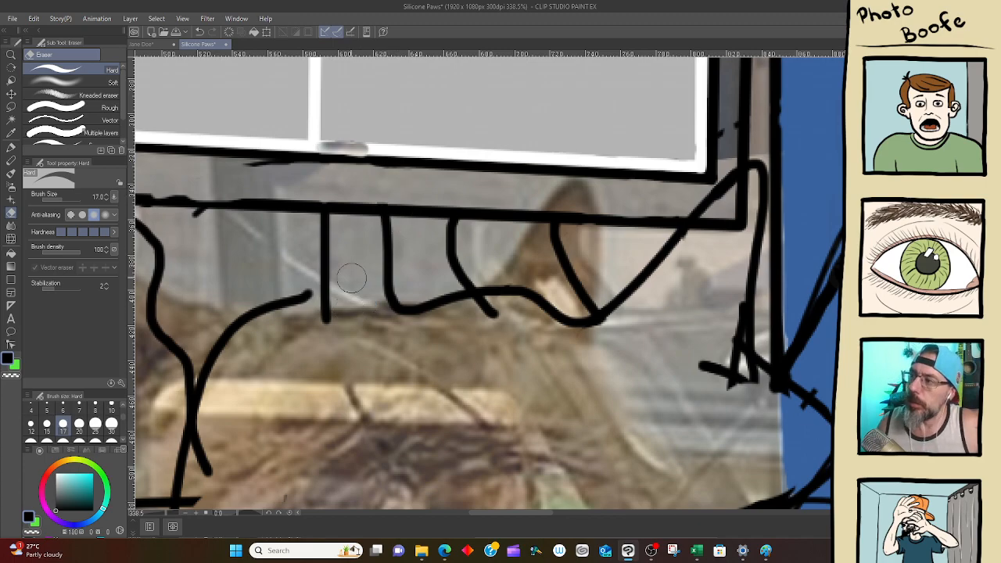
mouse_move(331, 269)
mouse_down()
mouse_move(329, 313)
mouse_move(325, 223)
mouse_up()
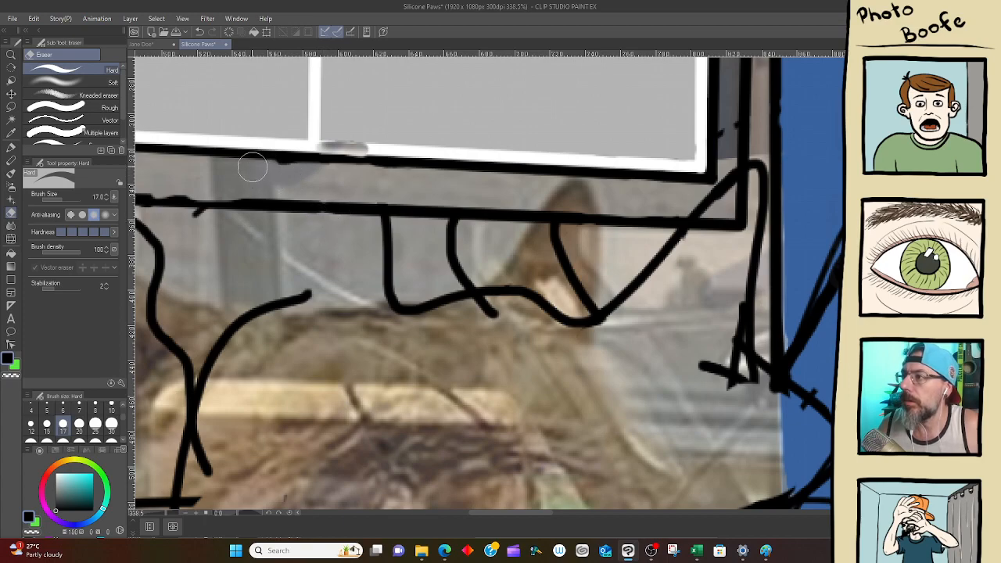
Sample white from the monitor's inner border and repaint the damaged stretch above the middle cat's left ear
alt+click(395, 138)
drag(392, 141, 391, 150)
key(p)
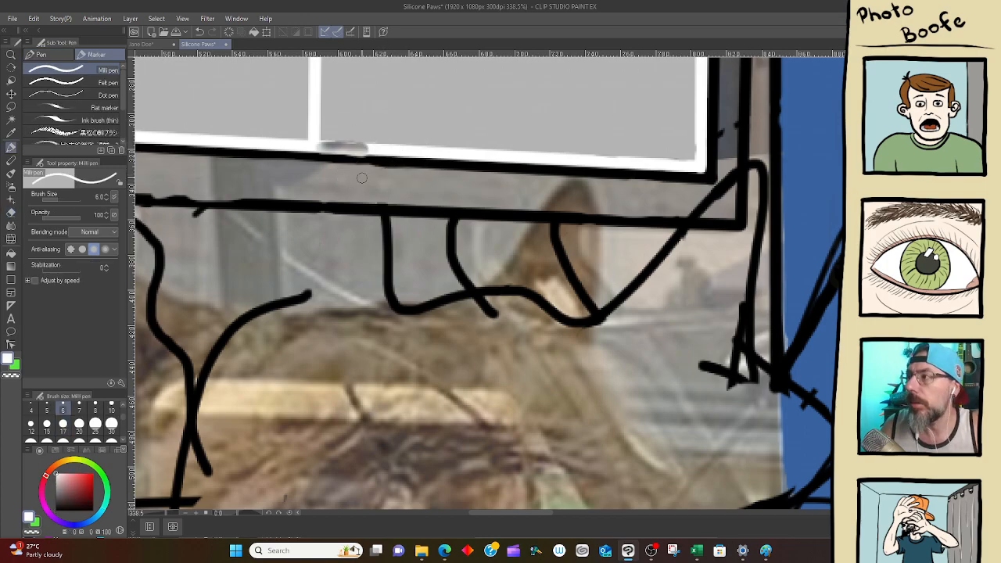
mouse_move(326, 147)
mouse_down()
mouse_move(352, 147)
mouse_move(331, 146)
mouse_move(396, 151)
mouse_up()
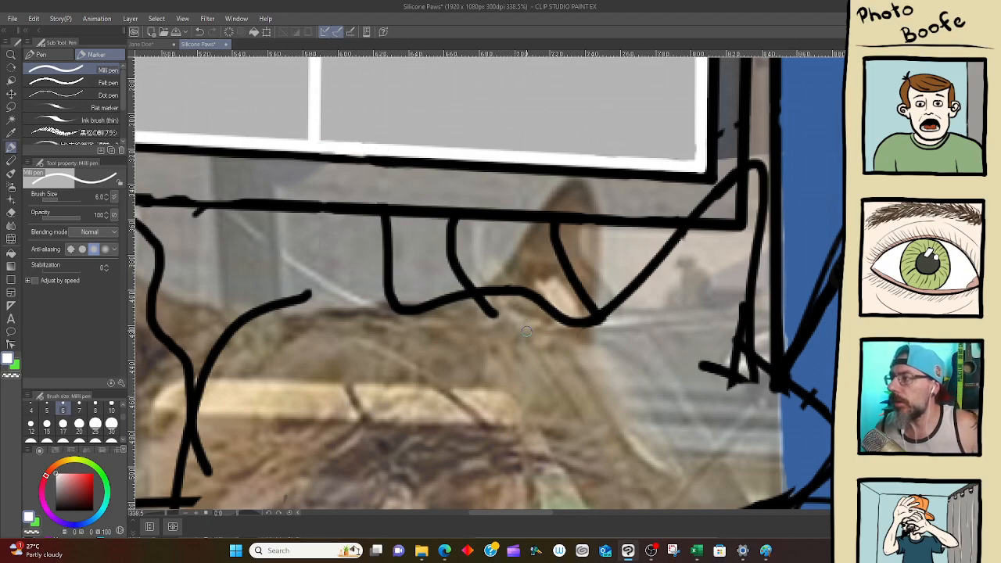
Trim the stray line ends below the monitor around the top of the middle cat's head
key(e)
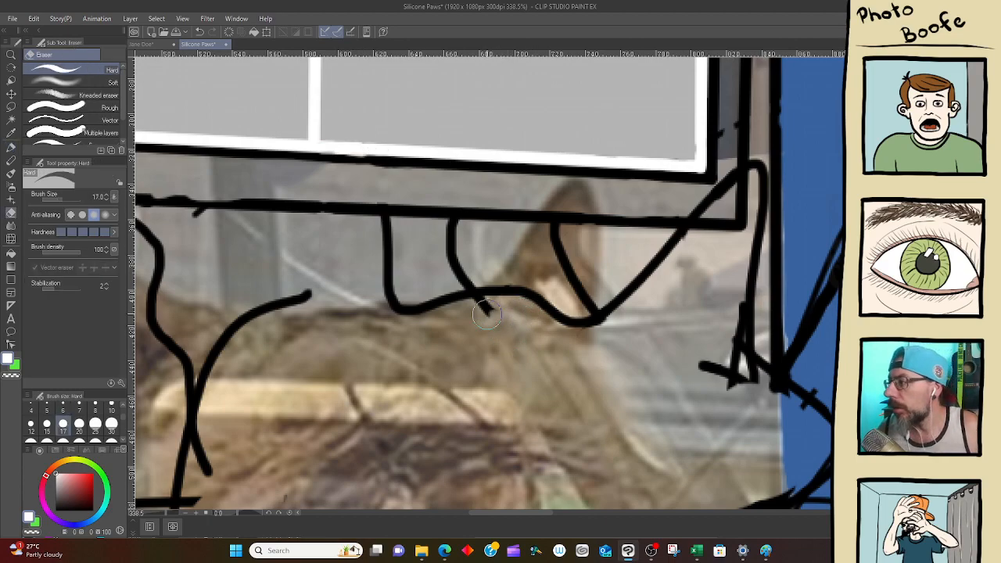
mouse_move(495, 313)
mouse_down()
mouse_move(477, 312)
mouse_move(490, 317)
mouse_up()
mouse_move(286, 296)
mouse_down()
mouse_move(304, 290)
mouse_move(309, 301)
mouse_up()
mouse_move(425, 378)
mouse_down()
mouse_move(447, 179)
mouse_move(405, 308)
mouse_move(362, 313)
mouse_up()
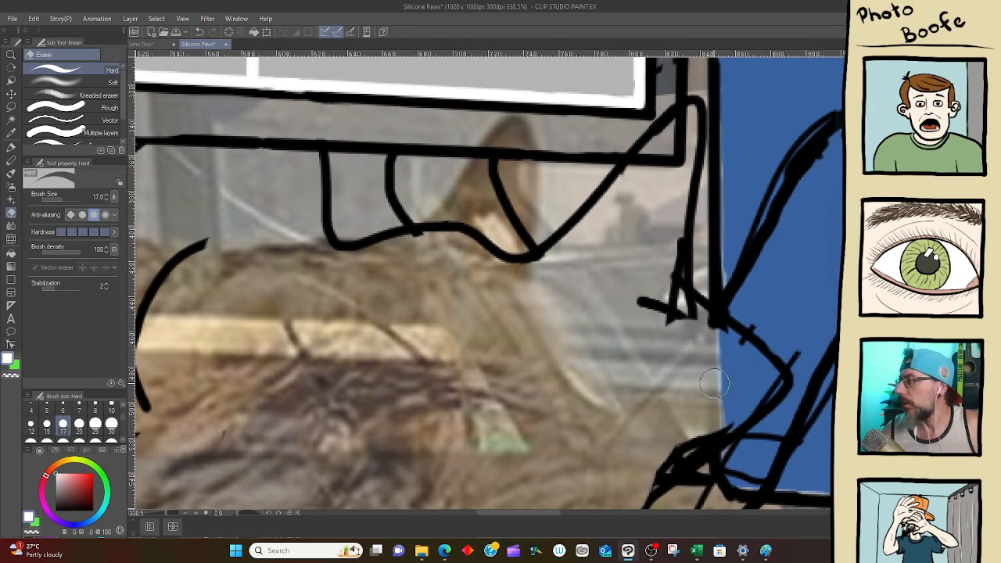
Hide the cat photo layer so only the desk photo shows behind the line art
click(857, 430)
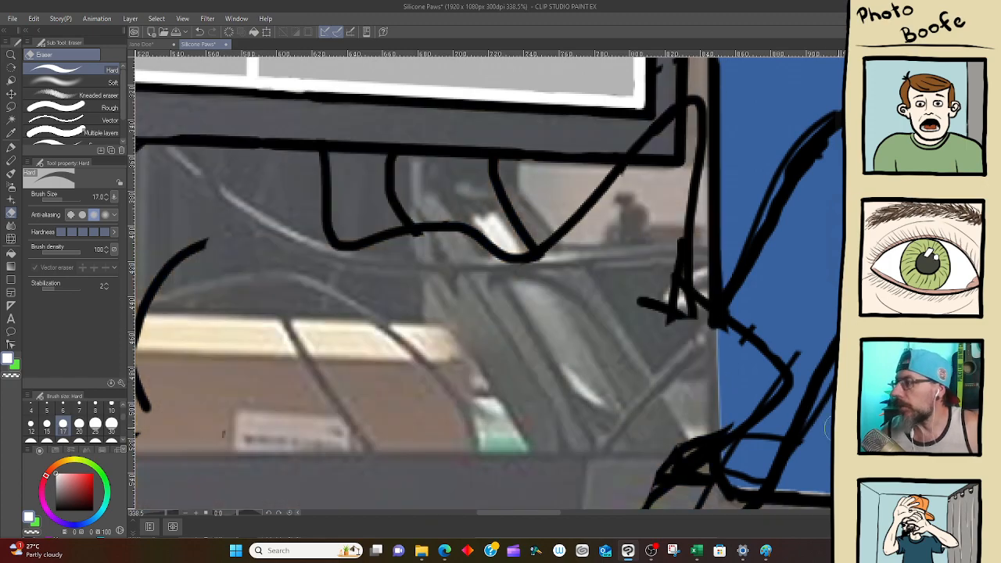
mouse_move(297, 345)
mouse_down()
mouse_move(451, 444)
mouse_move(337, 433)
mouse_up()
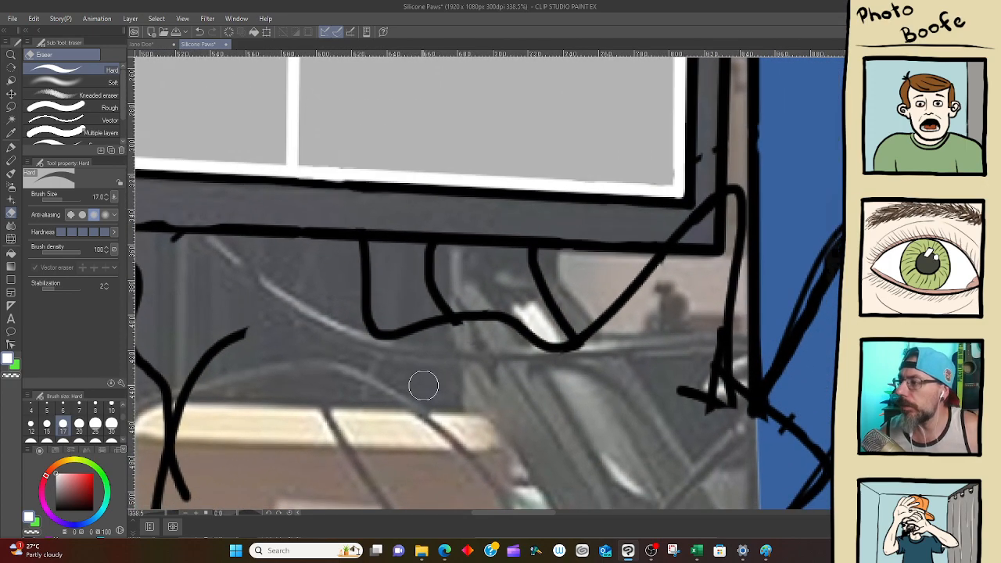
key(ctrl+space)
drag(498, 385, 471, 402)
Trace the middle cat's ears, top of the head and right cheek fur in white with the size 6 pen
key(p)
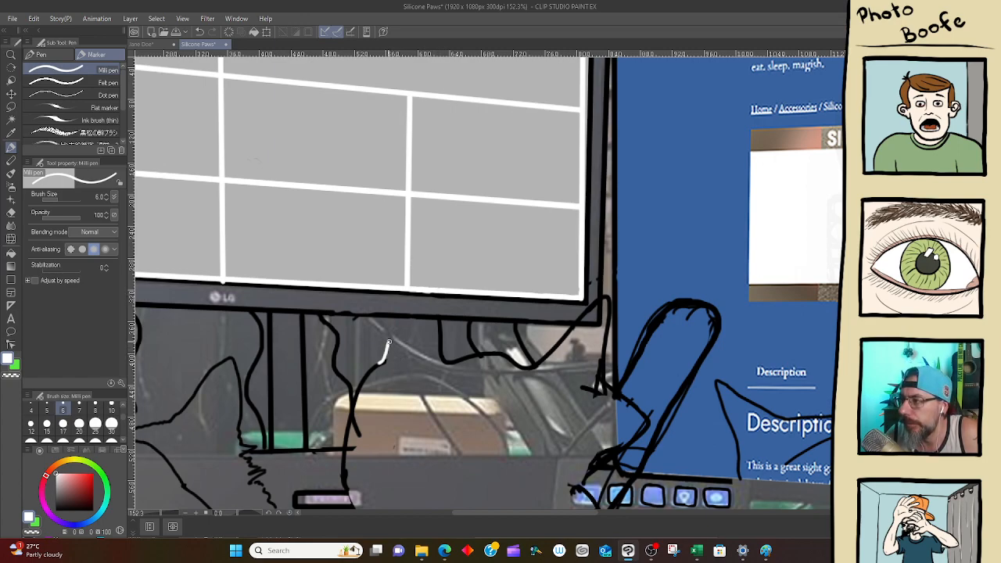
mouse_move(393, 335)
mouse_down()
mouse_move(436, 290)
mouse_move(445, 360)
mouse_move(432, 368)
mouse_move(467, 356)
mouse_move(457, 363)
mouse_move(541, 363)
mouse_move(530, 368)
mouse_move(590, 305)
mouse_move(608, 300)
mouse_move(592, 395)
mouse_up()
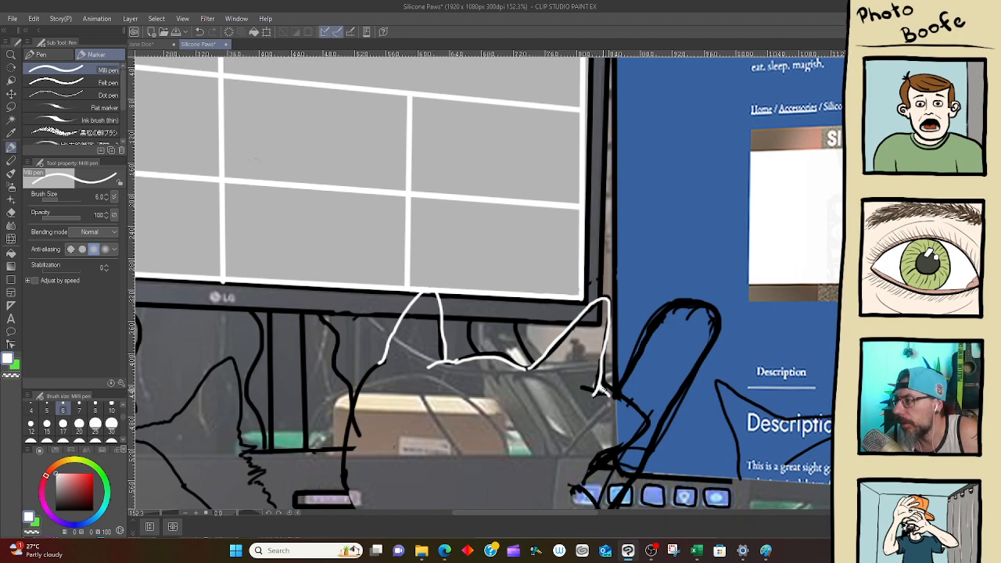
mouse_move(600, 390)
mouse_down()
mouse_move(621, 412)
mouse_move(609, 452)
mouse_move(579, 314)
mouse_up()
mouse_move(591, 272)
mouse_down()
mouse_move(613, 339)
mouse_move(584, 399)
mouse_move(550, 437)
mouse_move(511, 316)
mouse_up()
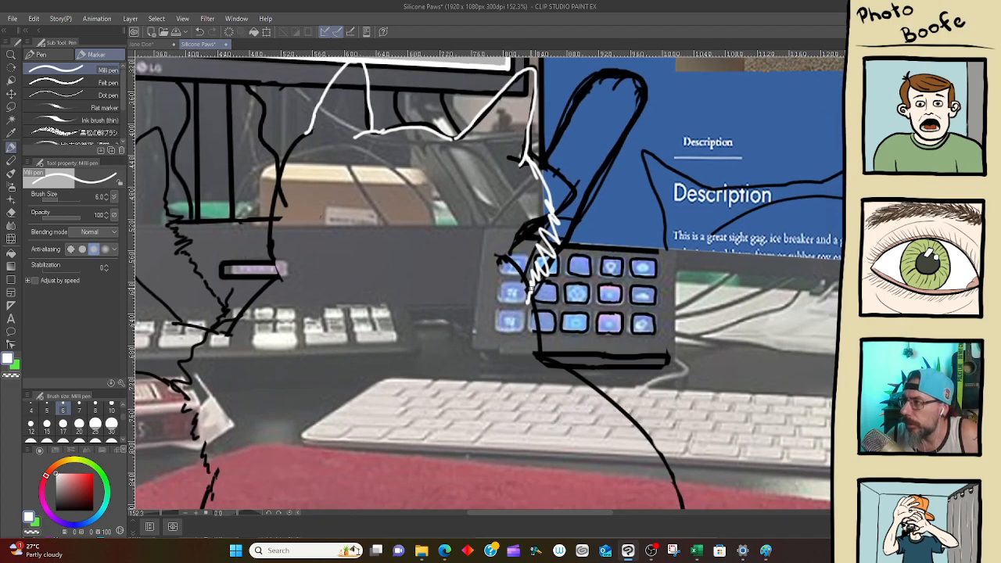
Continue the white outline down the middle cat's right side past the keypad and along its shoulder
mouse_move(519, 276)
mouse_down()
mouse_move(539, 355)
mouse_move(612, 392)
mouse_move(686, 506)
mouse_up()
mouse_move(511, 457)
mouse_down()
mouse_move(475, 382)
mouse_move(476, 282)
mouse_up()
mouse_move(643, 342)
mouse_down()
mouse_move(654, 378)
mouse_move(646, 485)
mouse_up()
drag(410, 389, 605, 445)
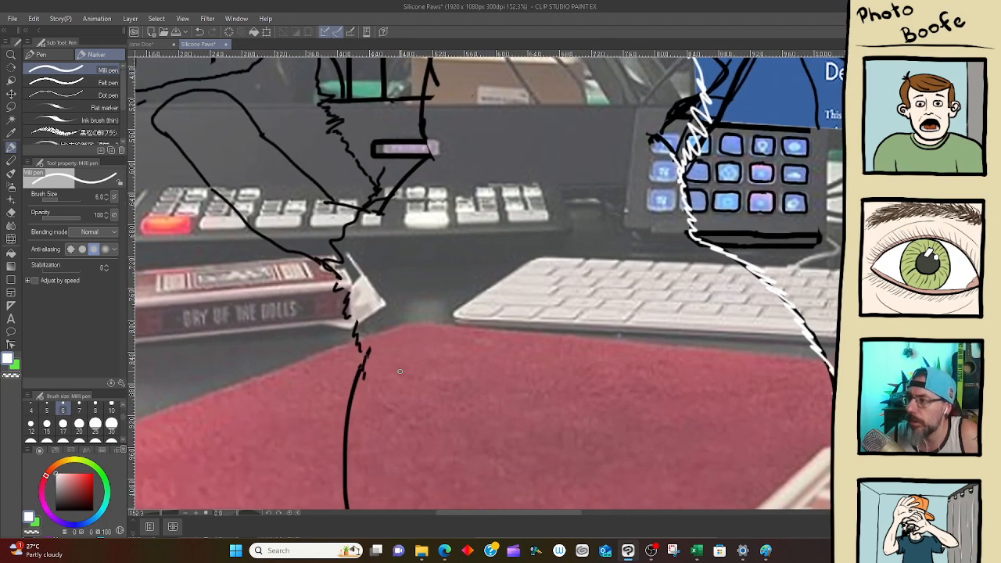
Trace the middle cat's lower left side in white, from the Day of the Dolls box down to the bottom of the drawing
mouse_move(368, 356)
mouse_down()
mouse_move(356, 374)
mouse_move(348, 507)
mouse_up()
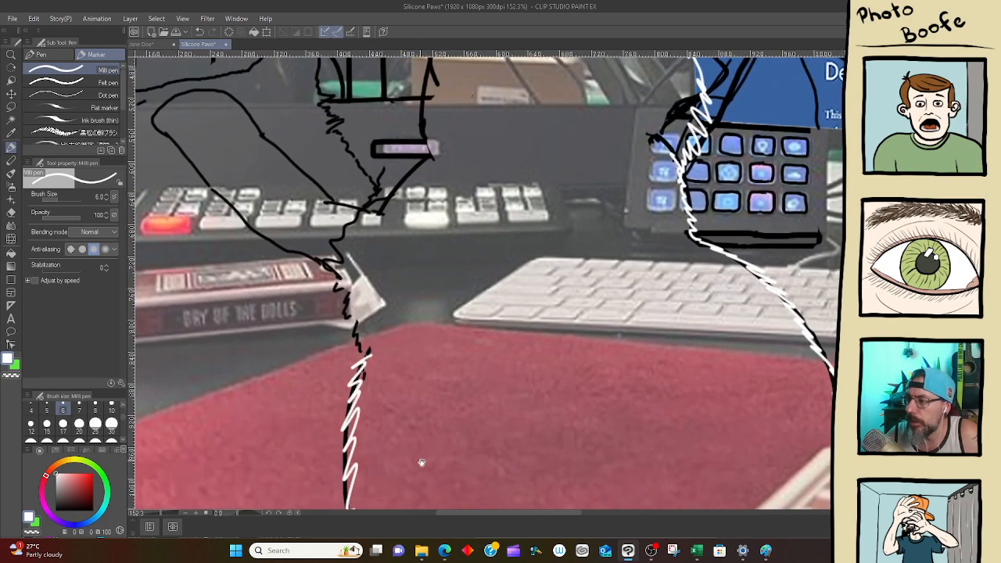
scroll(380, 425, down, 3)
drag(350, 419, 358, 449)
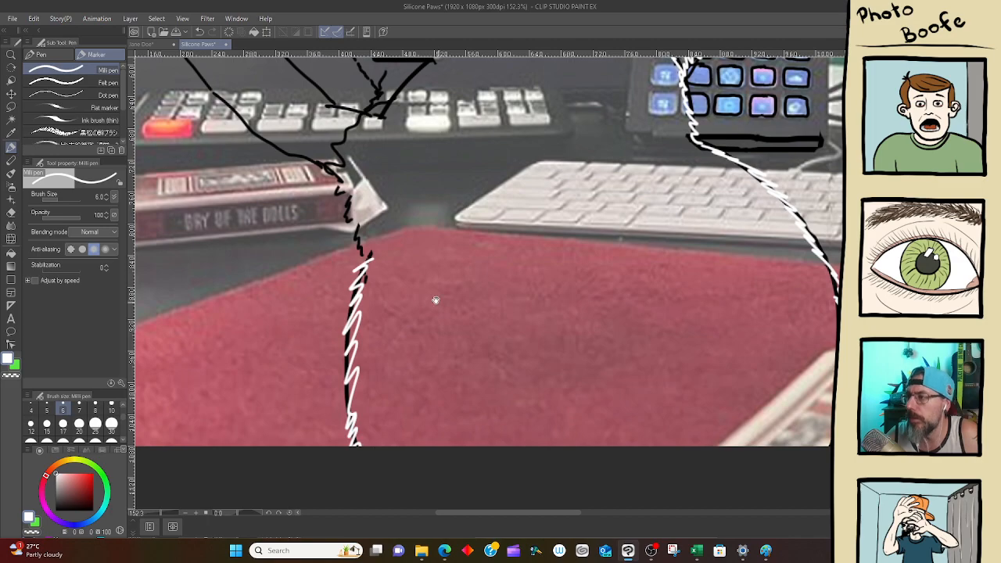
drag(435, 290, 471, 423)
mouse_move(381, 302)
mouse_down()
mouse_move(399, 345)
mouse_move(408, 391)
mouse_up()
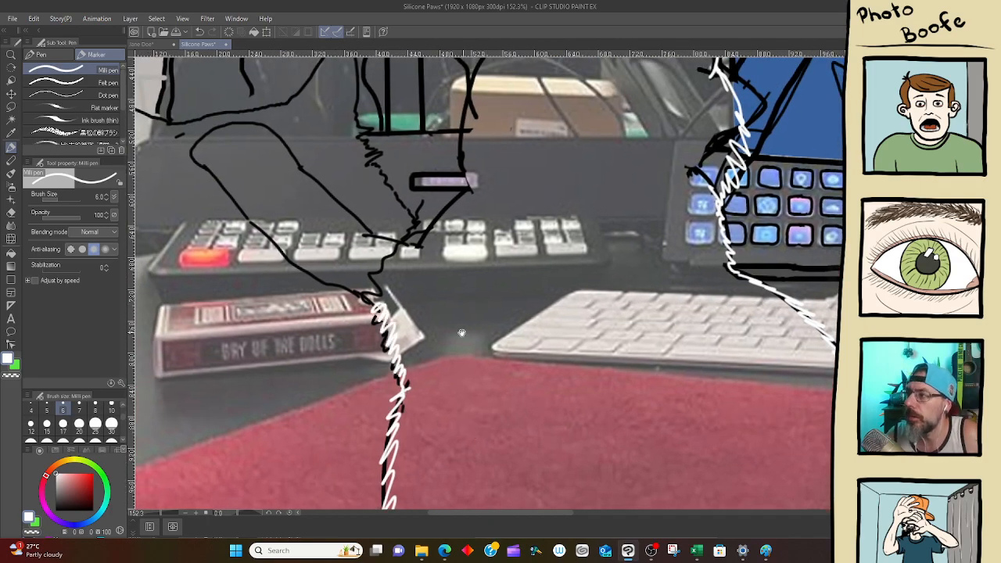
Outline the long rounded arm across the left cat's back in white, plus the middle cat's left side up to its ear
drag(460, 333, 509, 409)
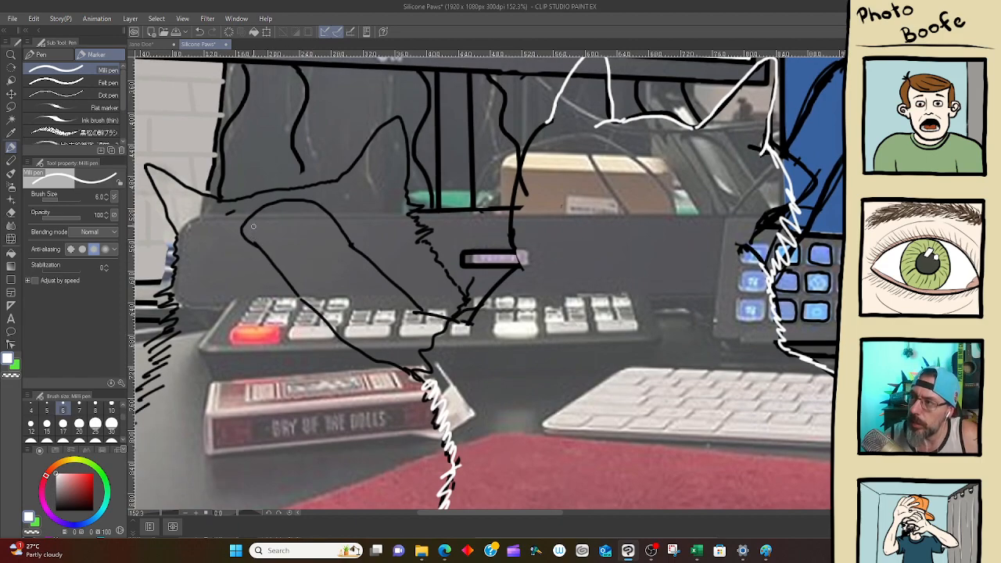
mouse_move(254, 220)
mouse_down()
mouse_move(279, 222)
mouse_move(286, 205)
mouse_move(291, 212)
mouse_move(255, 218)
mouse_up()
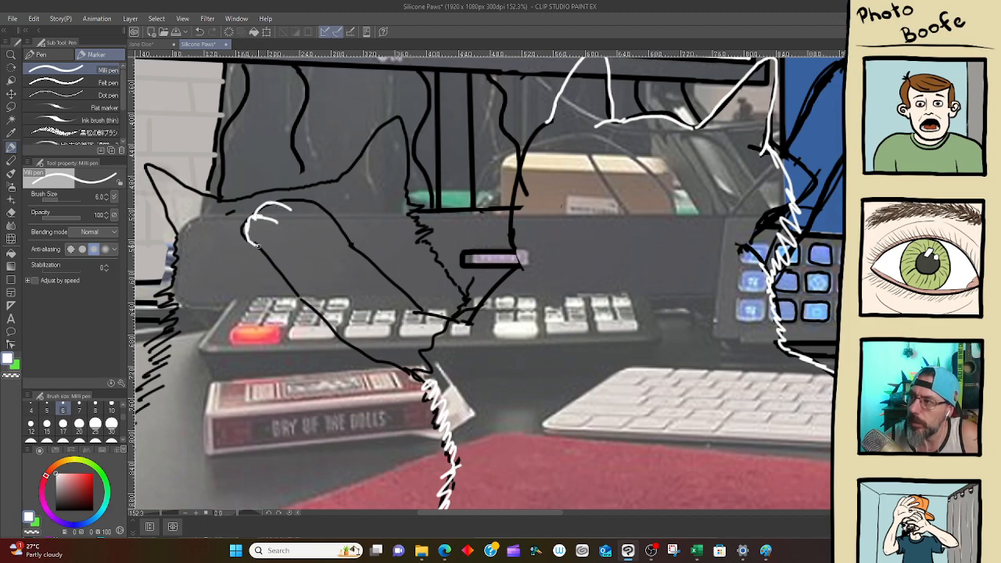
mouse_move(276, 263)
mouse_down()
mouse_move(340, 337)
mouse_move(415, 378)
mouse_up()
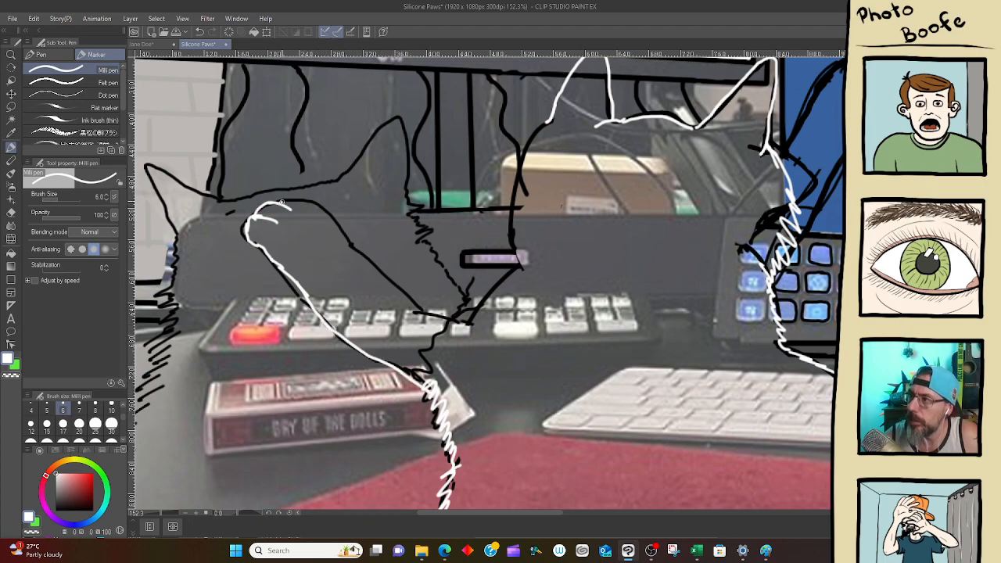
mouse_move(282, 202)
mouse_down()
mouse_move(314, 209)
mouse_move(404, 291)
mouse_move(466, 325)
mouse_up()
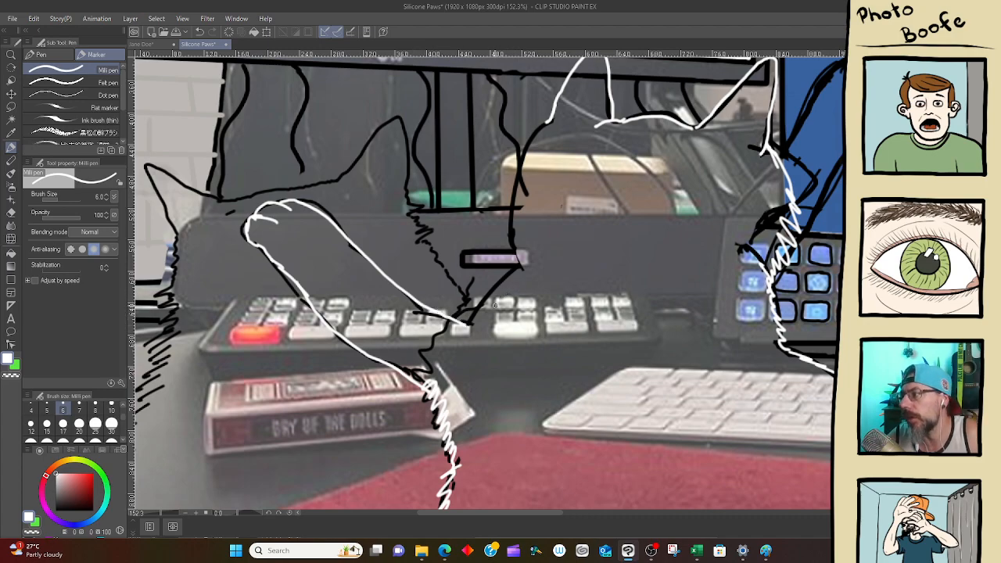
drag(468, 320, 522, 259)
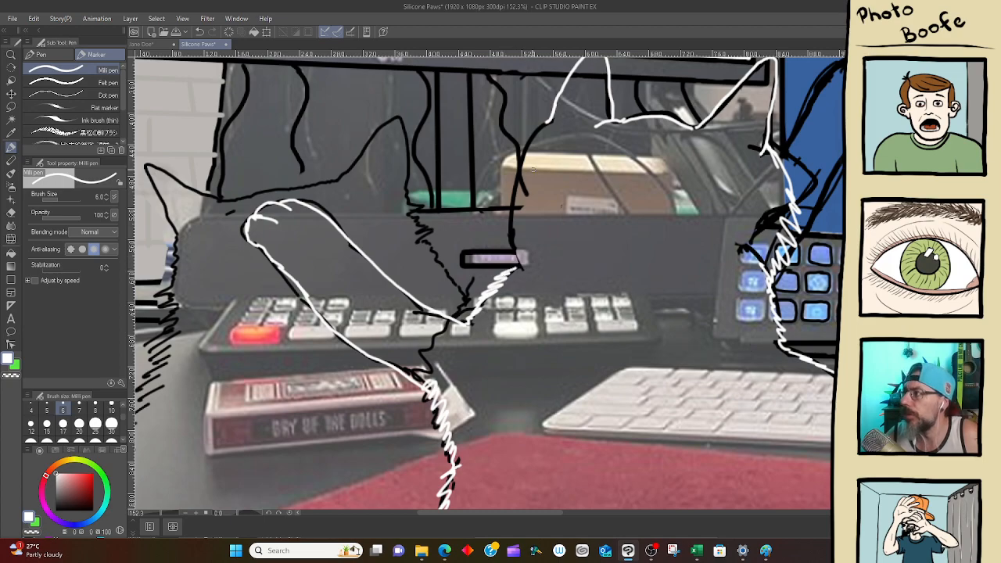
mouse_move(538, 133)
mouse_down()
mouse_move(511, 185)
mouse_move(512, 261)
mouse_up()
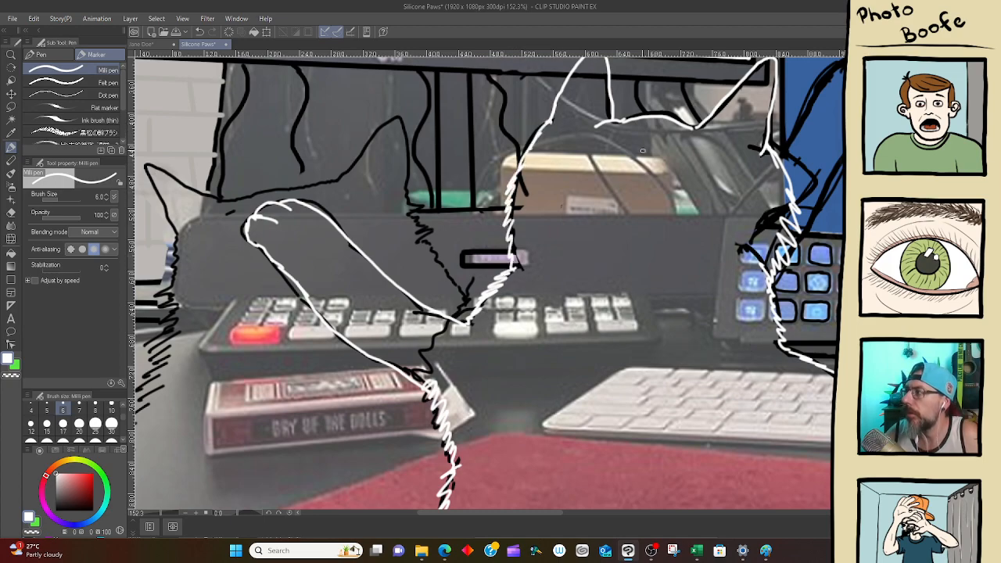
Outline the raised arm in front of the product page in white, plus the right cat's left side across the keypad and keyboard
drag(679, 238, 493, 287)
drag(640, 215, 433, 292)
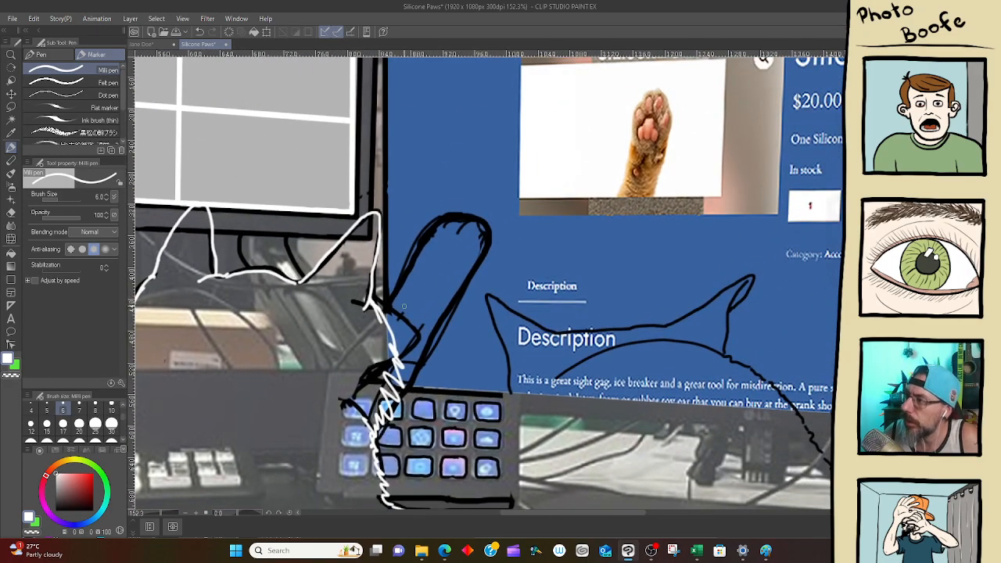
mouse_move(380, 317)
mouse_down()
mouse_move(444, 220)
mouse_move(474, 215)
mouse_move(445, 231)
mouse_move(469, 219)
mouse_move(487, 223)
mouse_move(489, 244)
mouse_move(383, 423)
mouse_up()
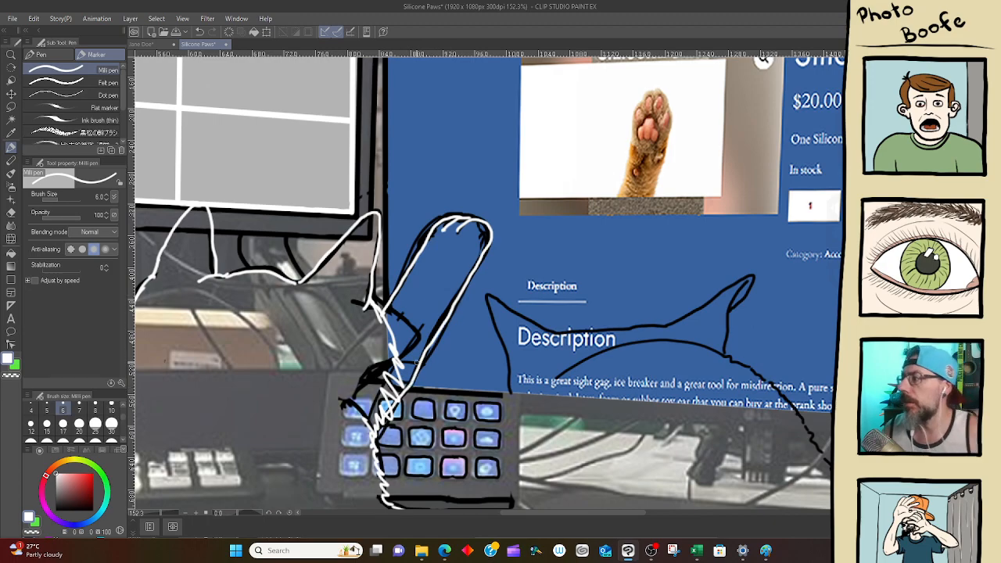
drag(565, 398, 661, 238)
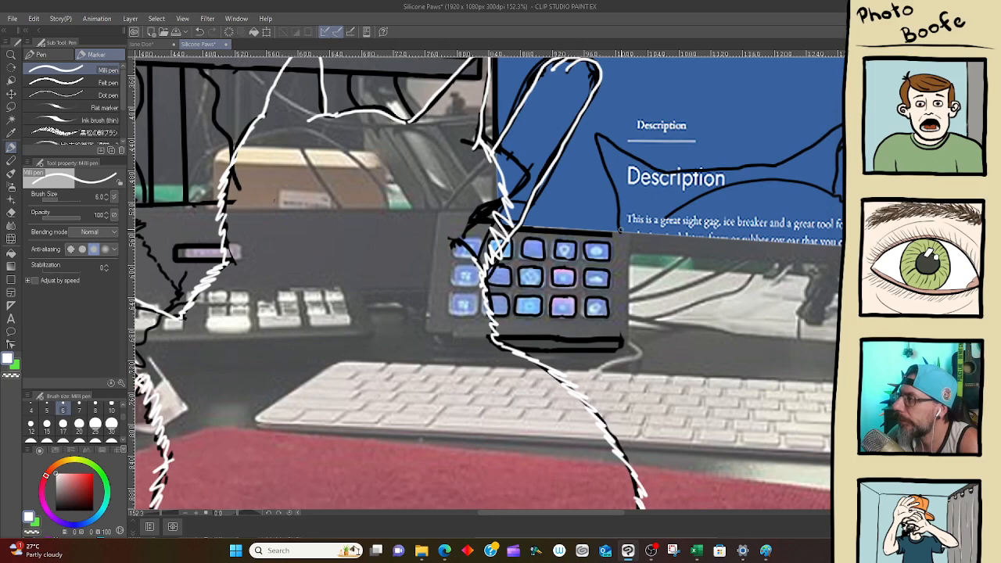
mouse_move(621, 229)
mouse_down()
mouse_move(604, 359)
mouse_move(587, 398)
mouse_up()
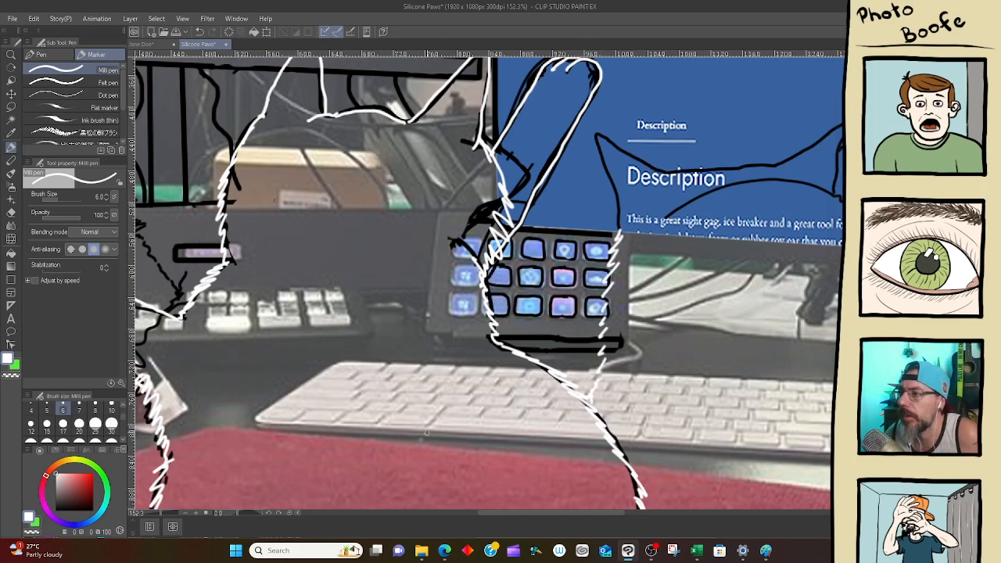
Hide the desk photo and product page, and change the paper colour behind the line art to pale aqua, HEX D9F4F2
drag(427, 432, 595, 363)
drag(701, 359, 515, 376)
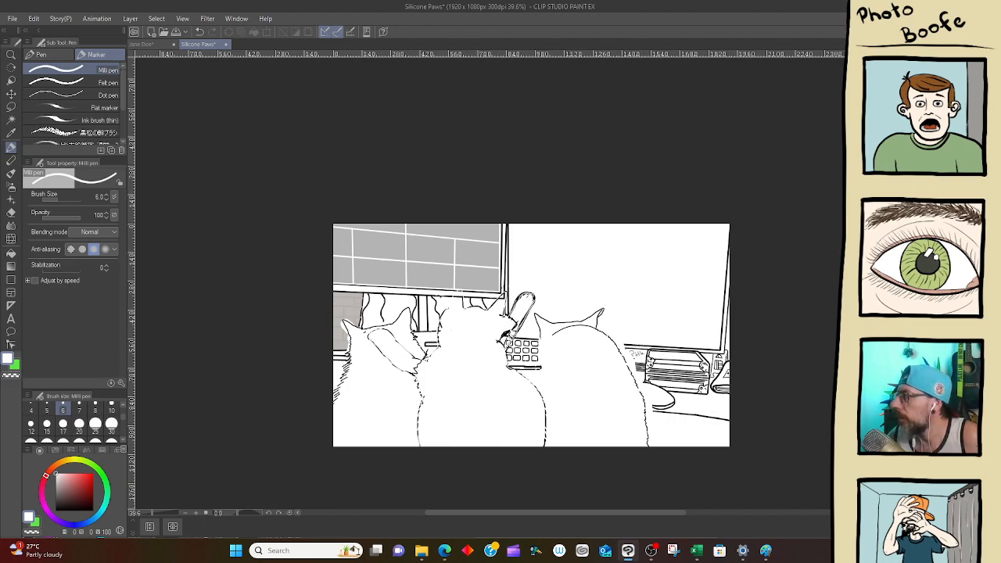
double_click(7, 358)
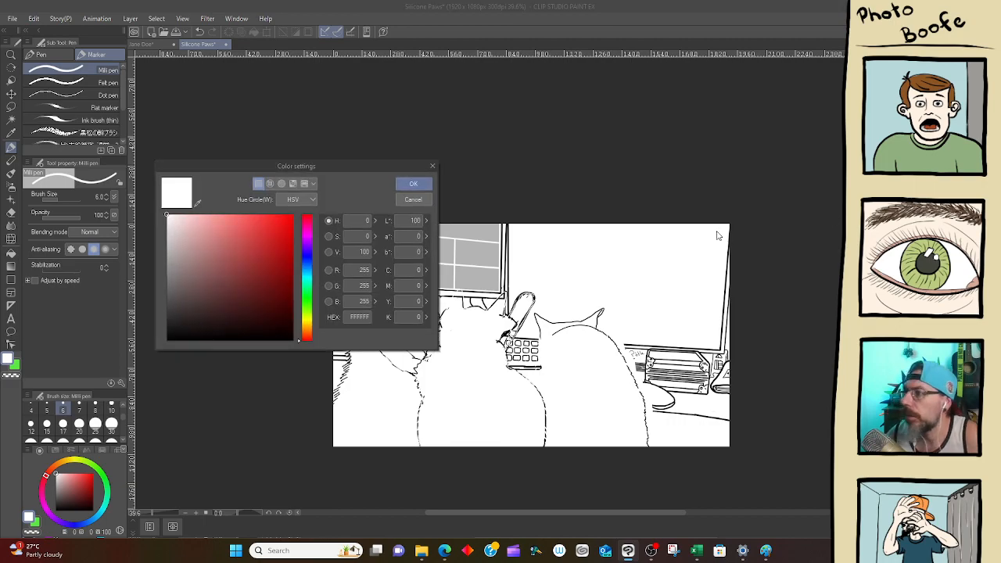
click(171, 257)
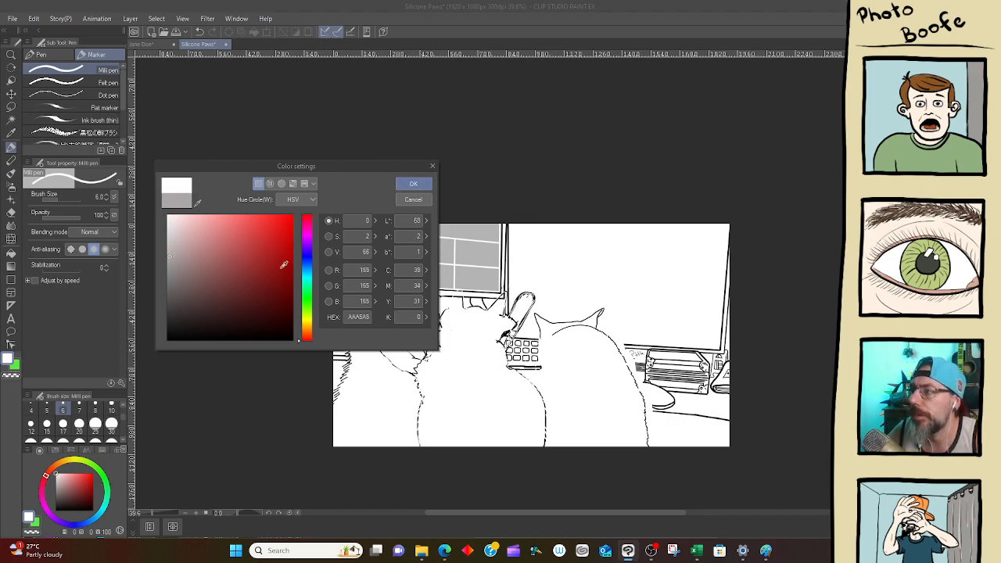
click(308, 280)
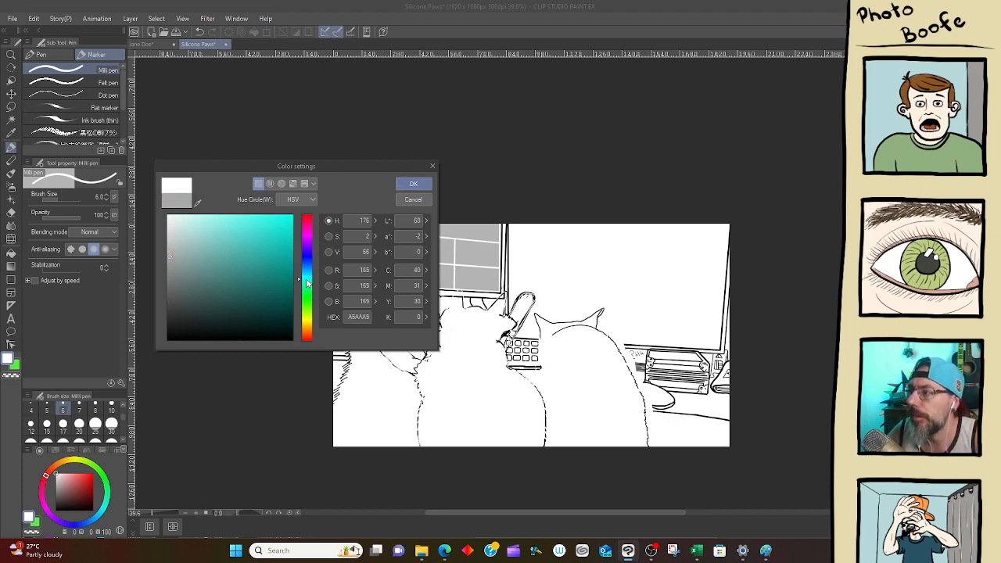
click(185, 226)
drag(187, 226, 181, 220)
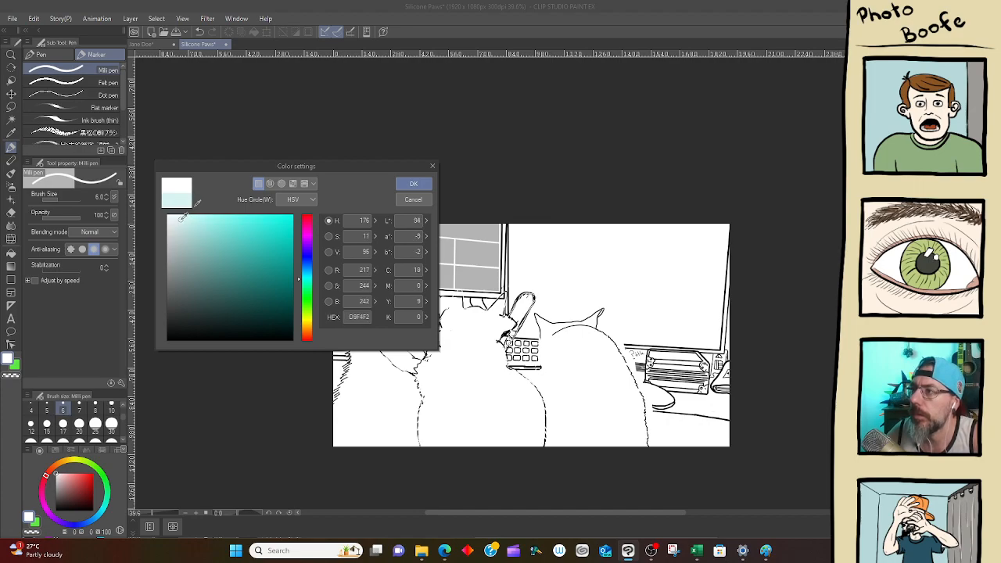
click(413, 184)
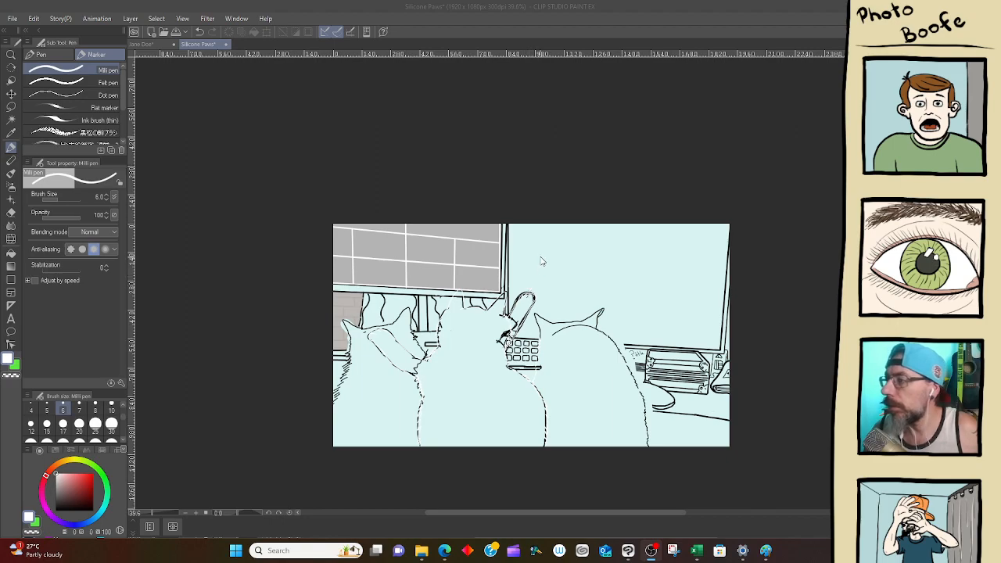
Switch the drawing colour to black for the size 6 Milli pen
click(538, 167)
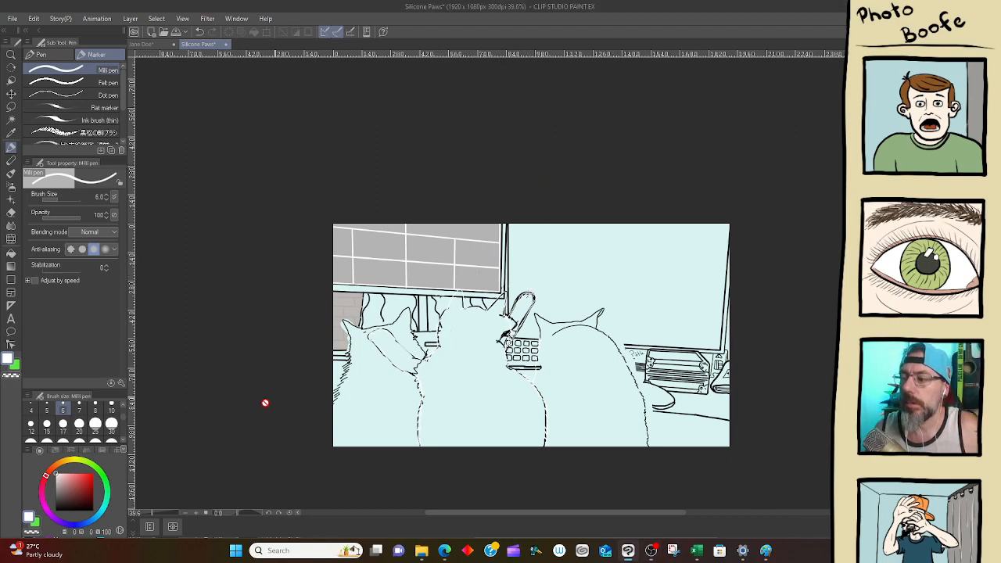
click(58, 510)
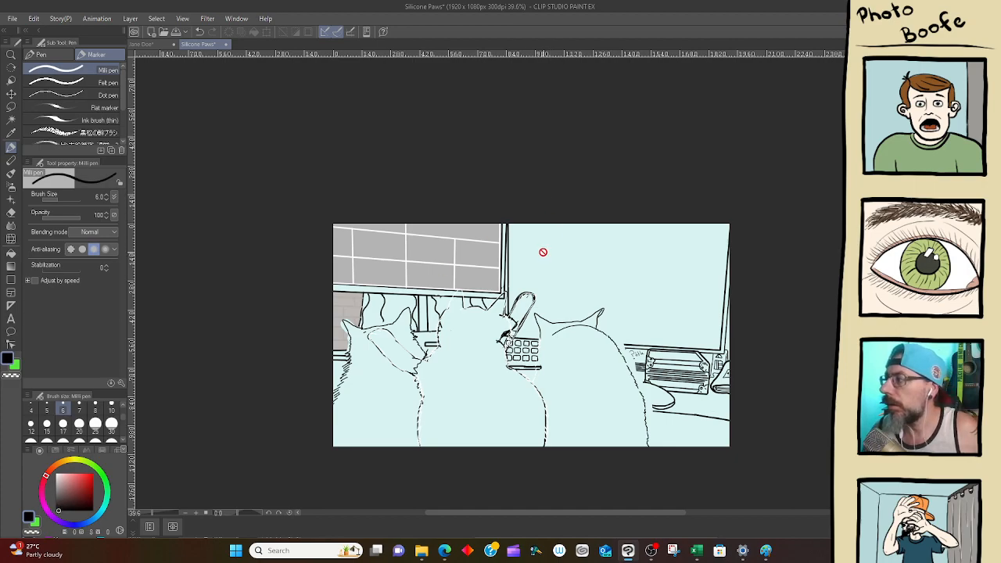
key(p)
key(p)
key(p)
key(p)
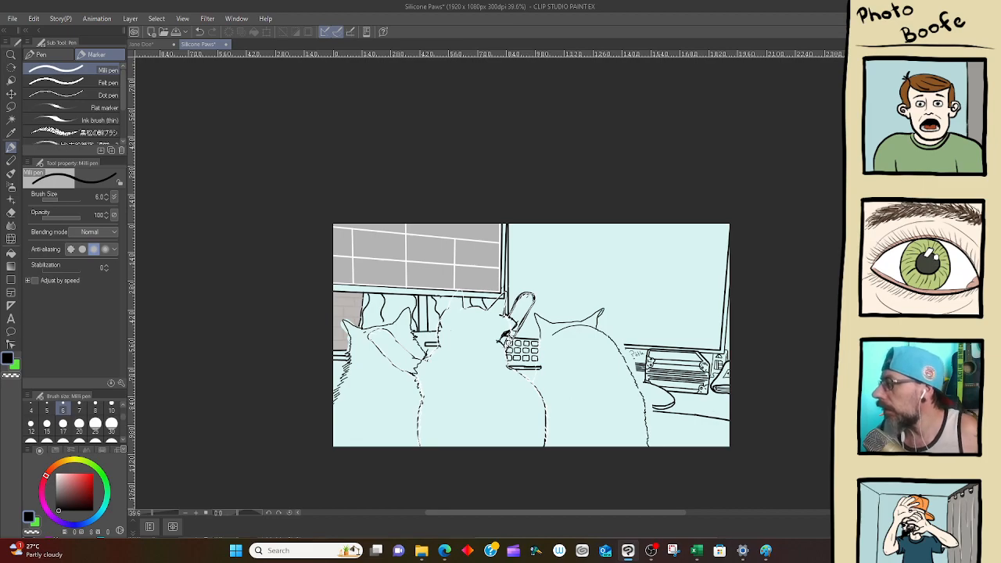
Handwrite "DAVEED DIGGS" in black on two lines across the blank right monitor
mouse_move(540, 235)
mouse_down()
mouse_move(540, 259)
mouse_move(590, 239)
mouse_move(593, 253)
mouse_up()
drag(593, 239, 599, 245)
mouse_move(605, 239)
mouse_down()
mouse_move(605, 252)
mouse_move(615, 238)
mouse_up()
drag(606, 245, 619, 250)
drag(557, 266, 557, 282)
mouse_move(577, 268)
mouse_down()
mouse_move(577, 281)
mouse_move(607, 274)
mouse_up()
drag(604, 268, 613, 273)
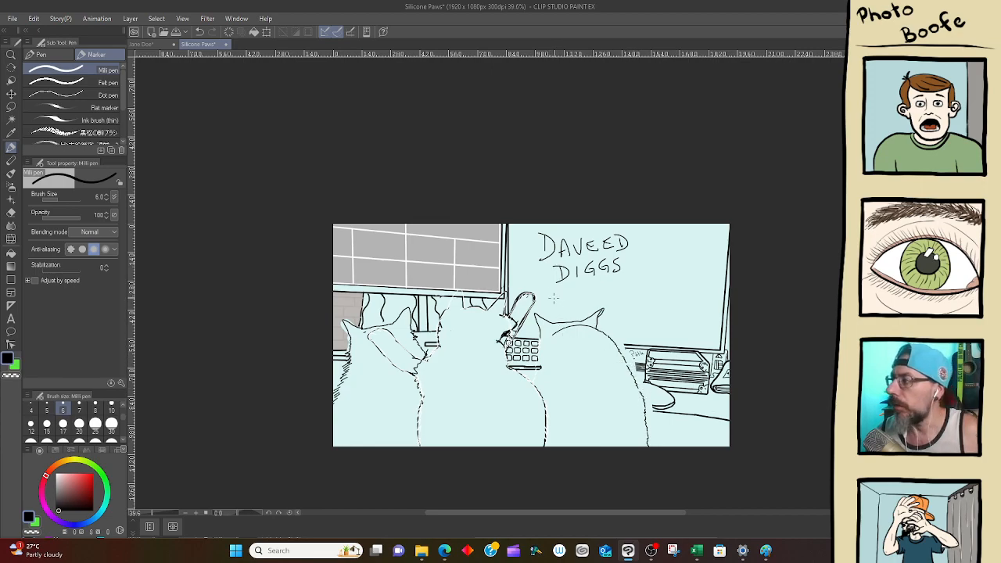
Handwrite "Rafael Casal" in black below the first name on the monitor
drag(555, 294, 555, 310)
drag(555, 294, 565, 309)
drag(569, 297, 576, 310)
mouse_move(584, 283)
mouse_down()
mouse_move(578, 309)
mouse_move(587, 297)
mouse_move(599, 305)
mouse_up()
drag(603, 289, 607, 295)
mouse_move(621, 276)
mouse_down()
mouse_move(618, 296)
mouse_move(634, 316)
mouse_move(669, 306)
mouse_up()
drag(674, 299, 679, 307)
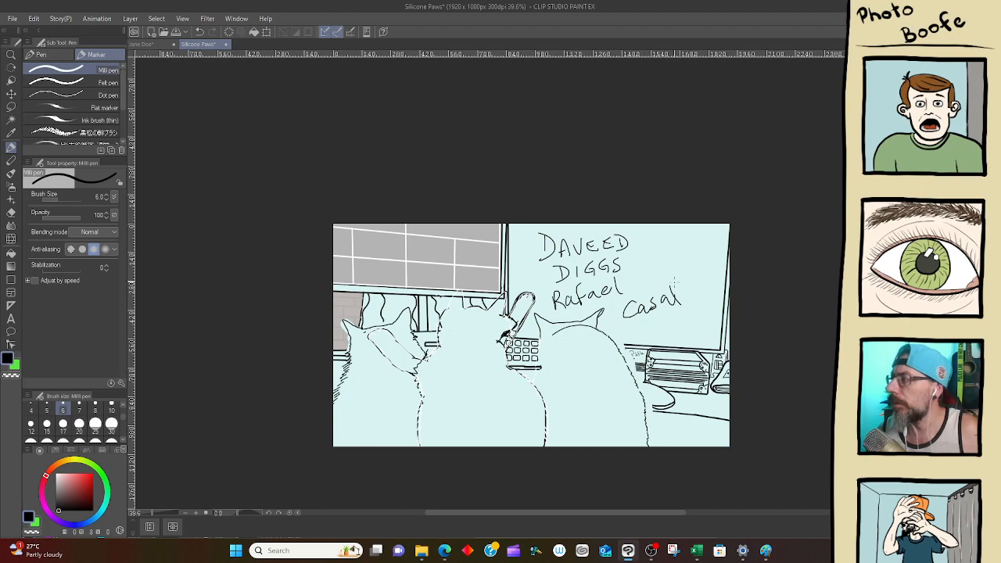
Draw outlines around the two handwritten names and add a "Get back" note beside them
mouse_move(547, 282)
mouse_down()
mouse_move(671, 264)
mouse_move(711, 314)
mouse_move(637, 319)
mouse_up()
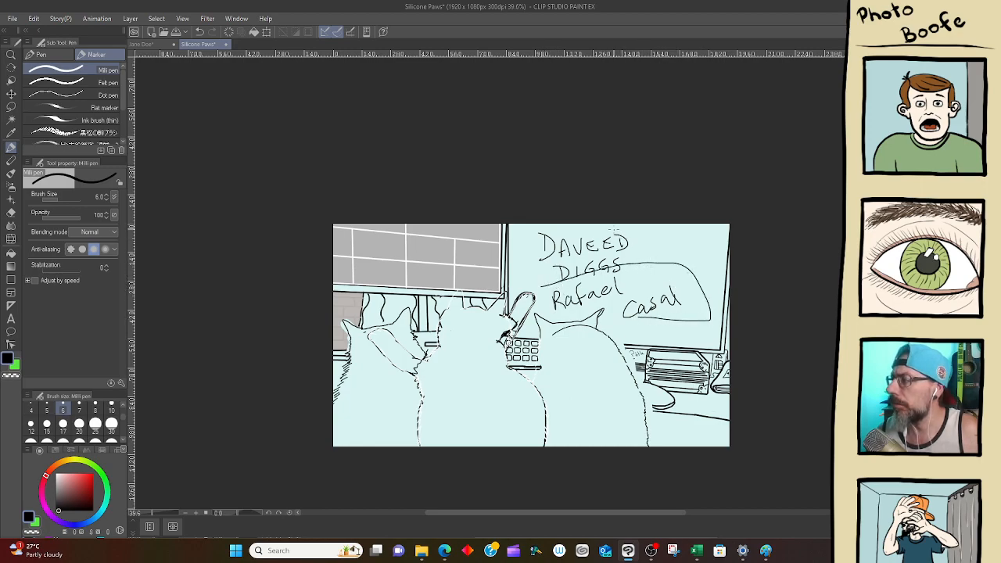
key(ctrl+z)
mouse_move(546, 290)
mouse_down()
mouse_move(654, 271)
mouse_move(689, 288)
mouse_move(696, 314)
mouse_move(601, 319)
mouse_move(622, 275)
mouse_move(544, 299)
mouse_move(531, 234)
mouse_move(549, 226)
mouse_move(654, 232)
mouse_move(642, 268)
mouse_move(690, 251)
mouse_up()
drag(684, 244, 711, 242)
drag(716, 237, 719, 241)
drag(720, 233, 722, 238)
drag(722, 238, 729, 246)
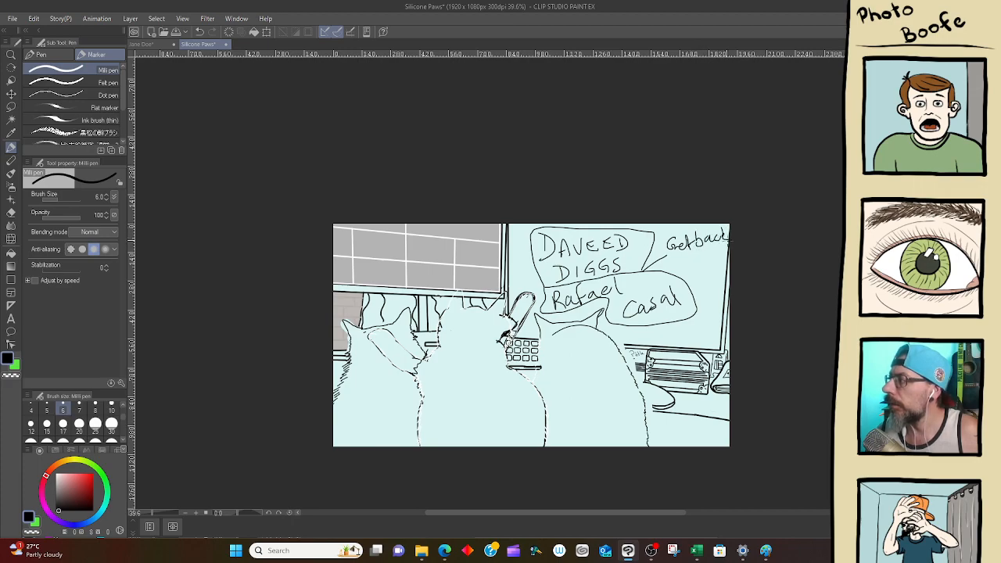
drag(670, 256, 671, 267)
drag(671, 261, 723, 252)
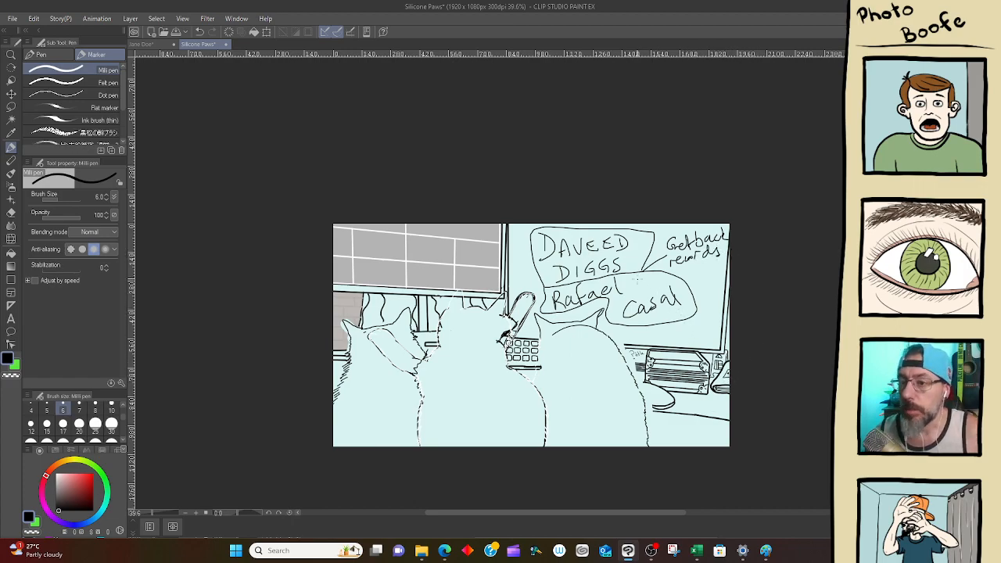
Undo all the handwritten names, outlines and notes on the right monitor
key(ctrl+z)
key(ctrl+z)
key(ctrl+z)
key(ctrl+z)
key(ctrl+z)
key(ctrl+z)
key(ctrl+z)
key(ctrl+z)
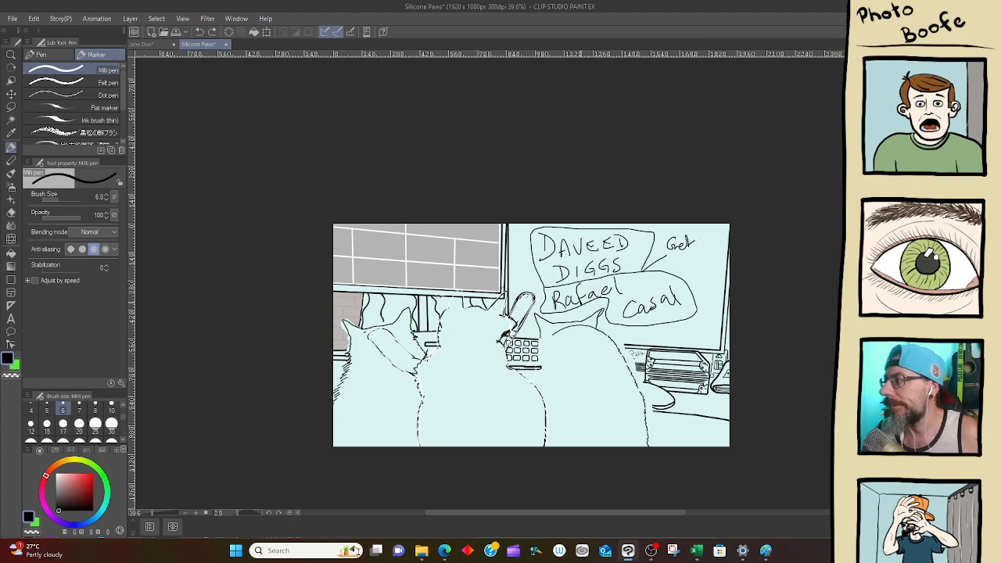
key(ctrl+z)
key(ctrl+z)
key(ctrl+z)
key(ctrl+z)
key(ctrl+z)
key(ctrl+z)
key(ctrl+z)
key(ctrl+z)
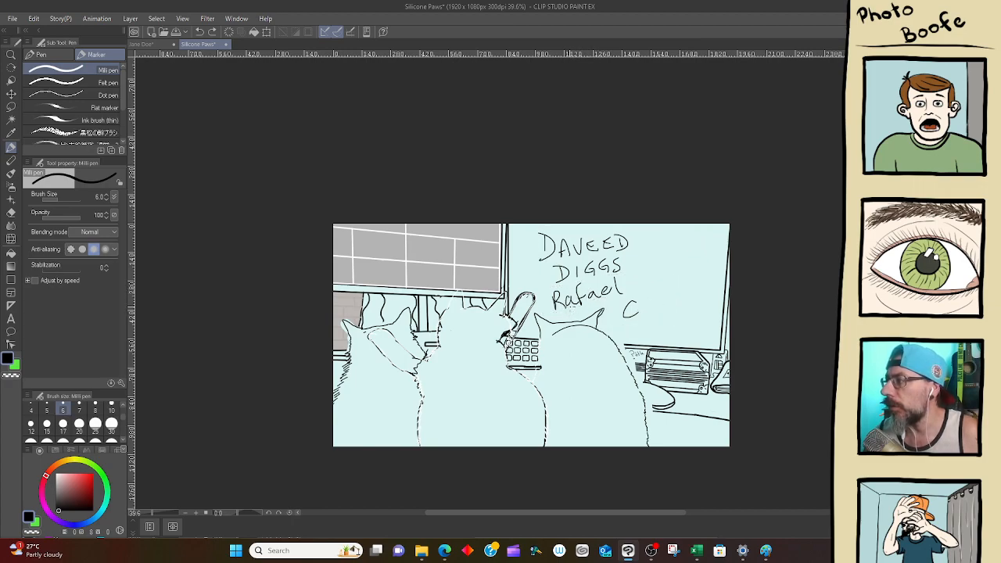
key(ctrl+z)
key(ctrl+z)
key(ctrl+z)
key(ctrl+z)
key(ctrl+z)
key(ctrl+z)
key(ctrl+z)
key(ctrl+z)
key(ctrl+z)
key(ctrl+z)
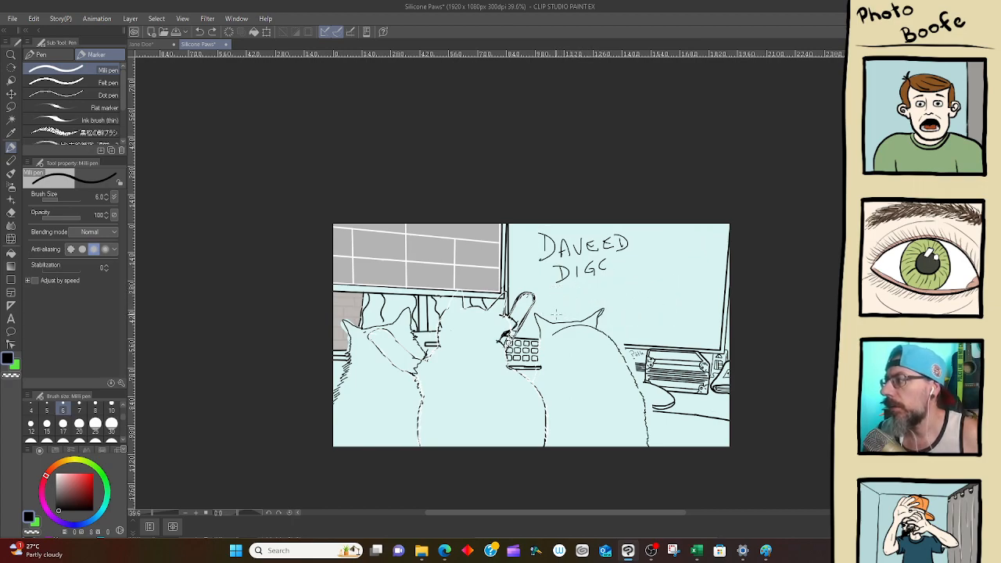
key(ctrl+z)
key(ctrl+z)
key(ctrl+z)
key(ctrl+z)
key(ctrl+z)
key(ctrl+z)
key(ctrl+z)
key(ctrl+z)
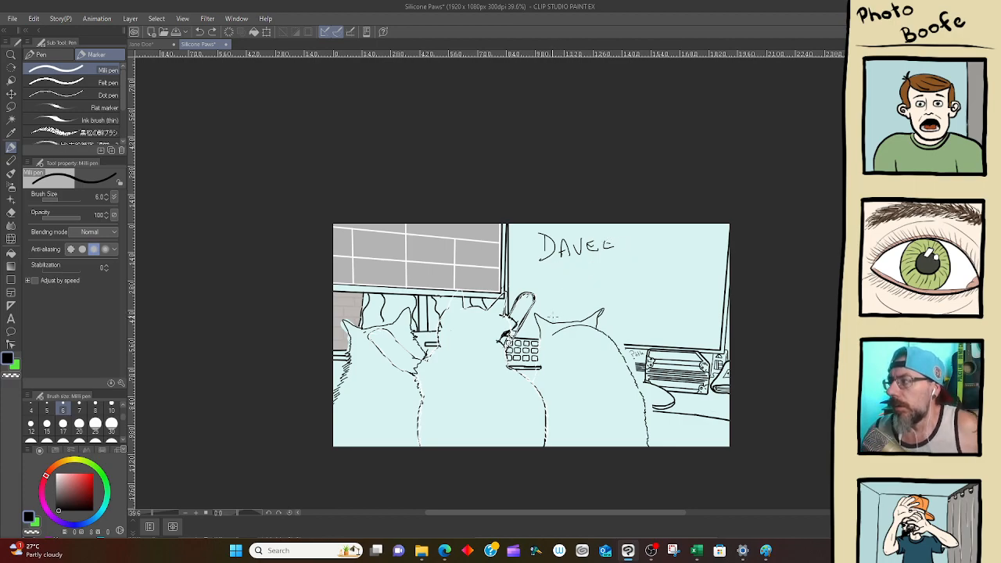
key(ctrl+z)
key(ctrl+z)
key(ctrl+z)
key(ctrl+z)
key(ctrl+z)
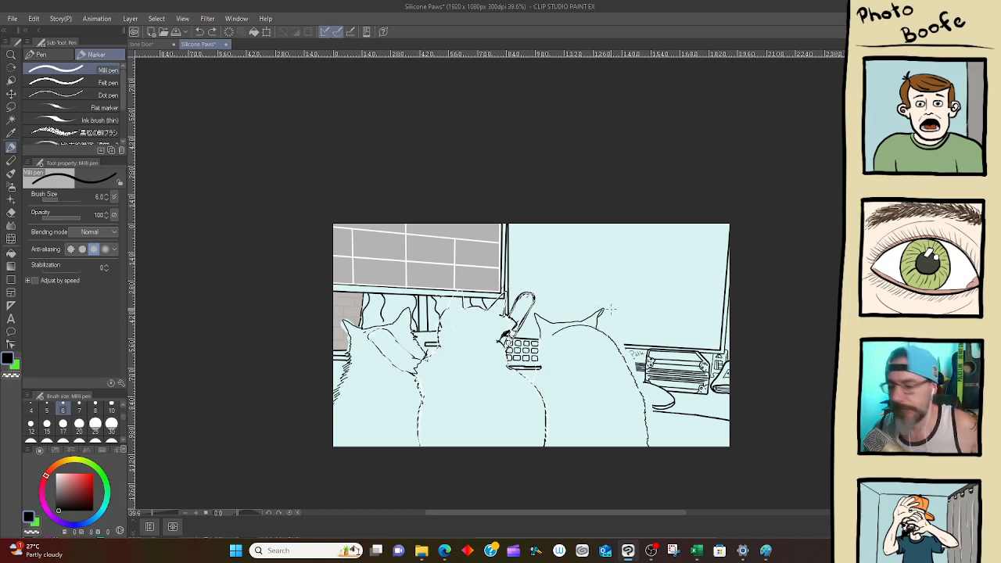
Ink the middle cat's head and ears over the white guide with the black Milli pen, including the furry cheeks
drag(468, 334, 533, 337)
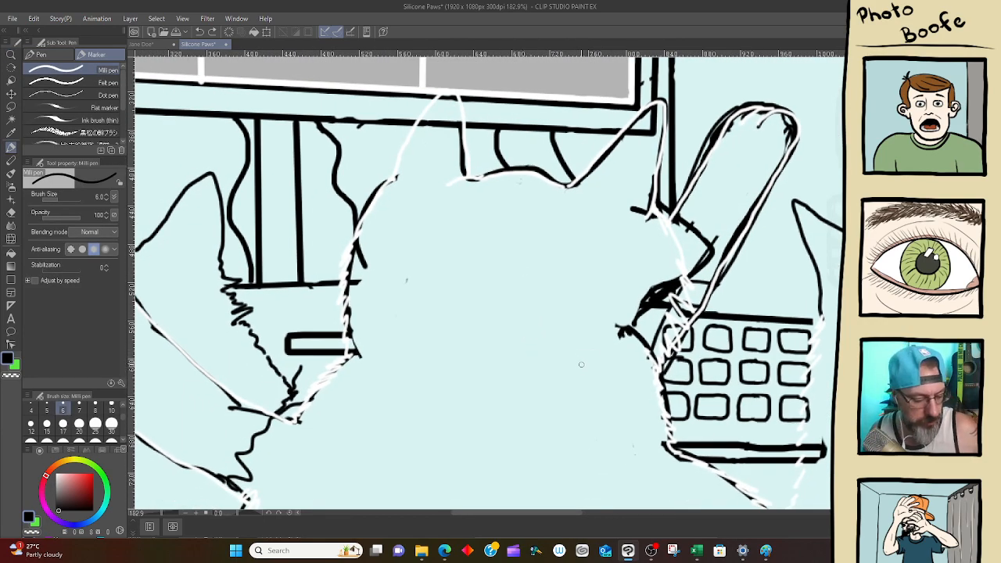
key(p)
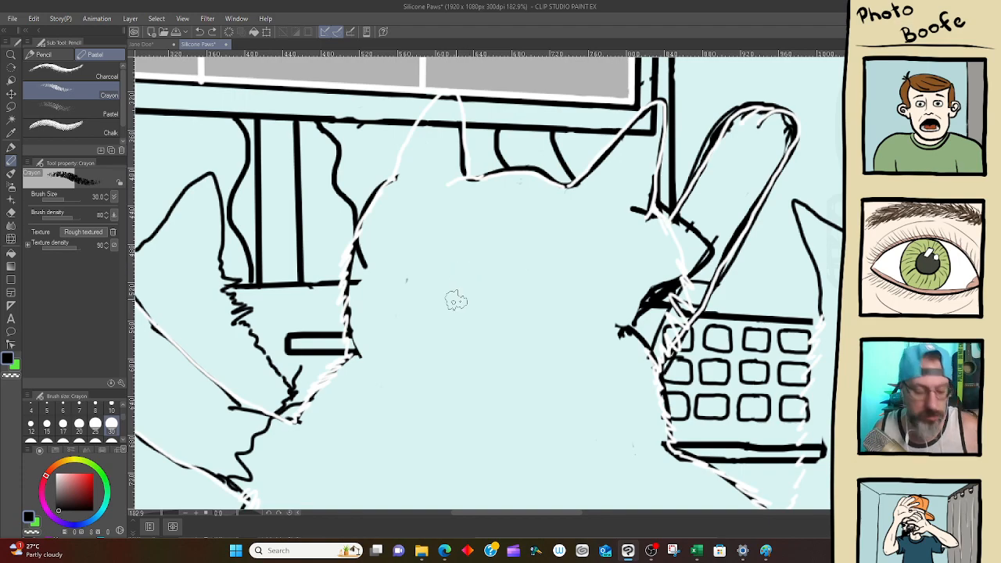
key(p)
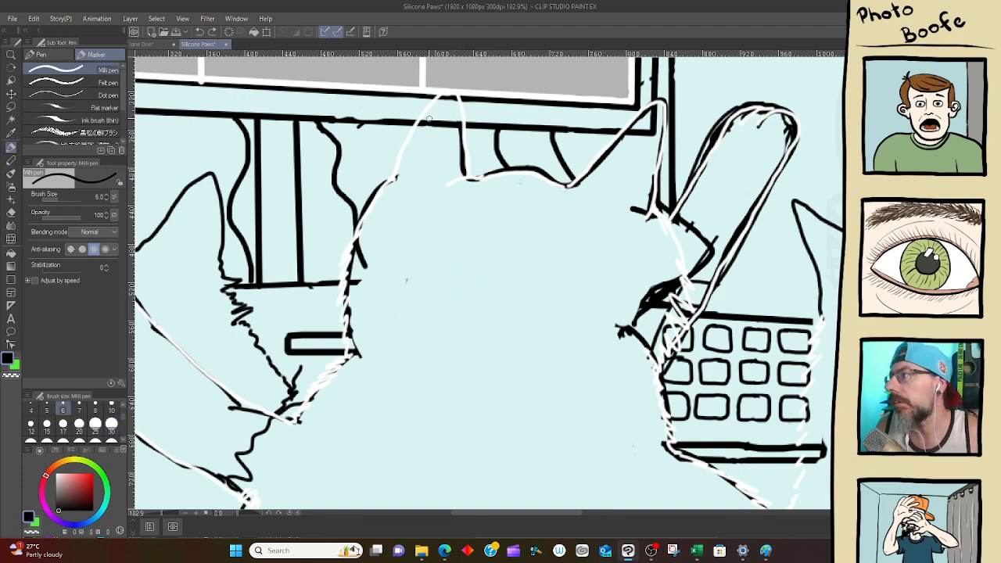
mouse_move(449, 93)
mouse_down()
mouse_move(431, 105)
mouse_move(351, 240)
mouse_move(348, 356)
mouse_move(283, 429)
mouse_up()
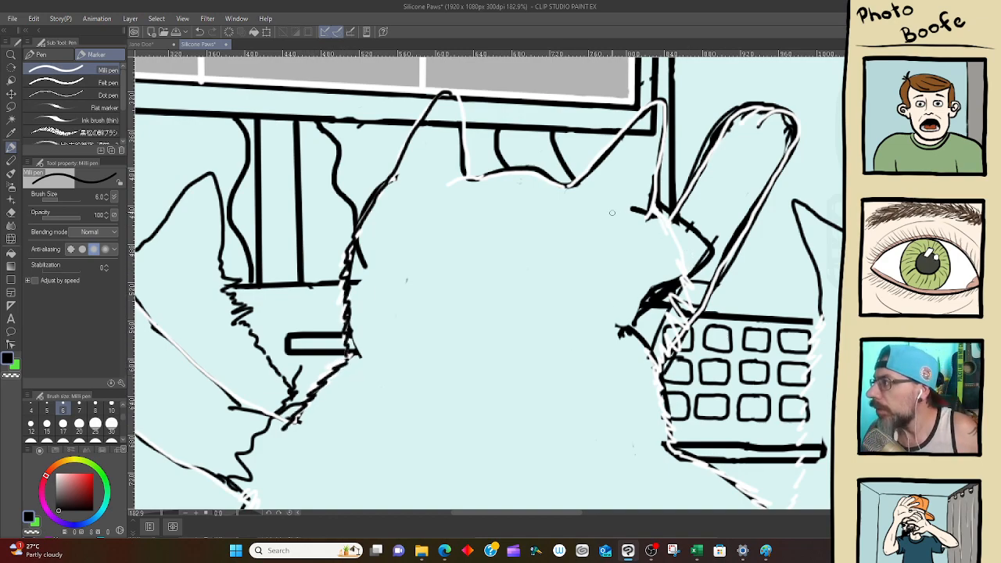
mouse_move(450, 94)
mouse_down()
mouse_move(468, 176)
mouse_move(529, 173)
mouse_move(571, 188)
mouse_up()
drag(470, 179, 449, 186)
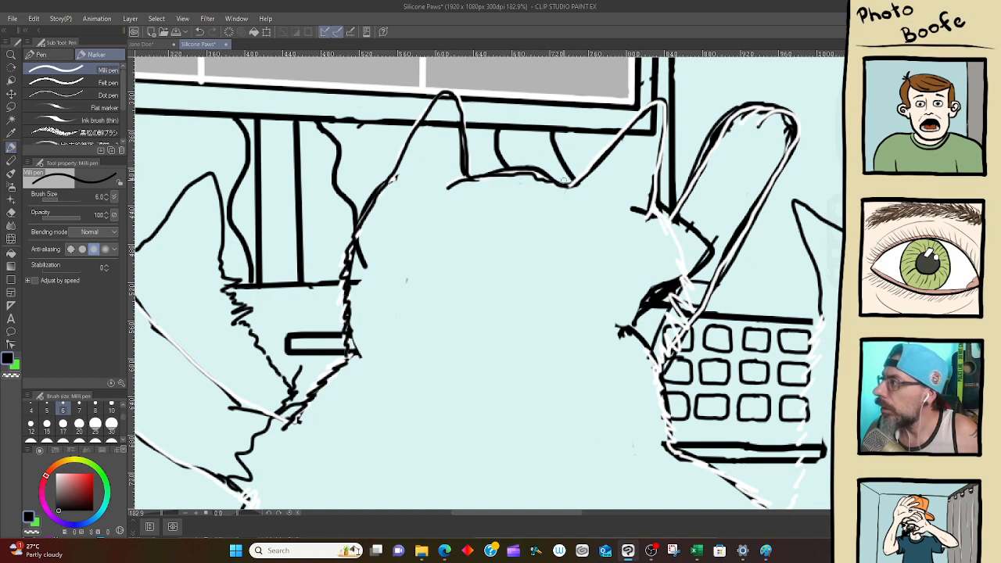
mouse_move(565, 181)
mouse_down()
mouse_move(579, 184)
mouse_move(661, 100)
mouse_move(654, 208)
mouse_move(678, 242)
mouse_move(687, 296)
mouse_move(654, 370)
mouse_move(665, 427)
mouse_move(662, 413)
mouse_up()
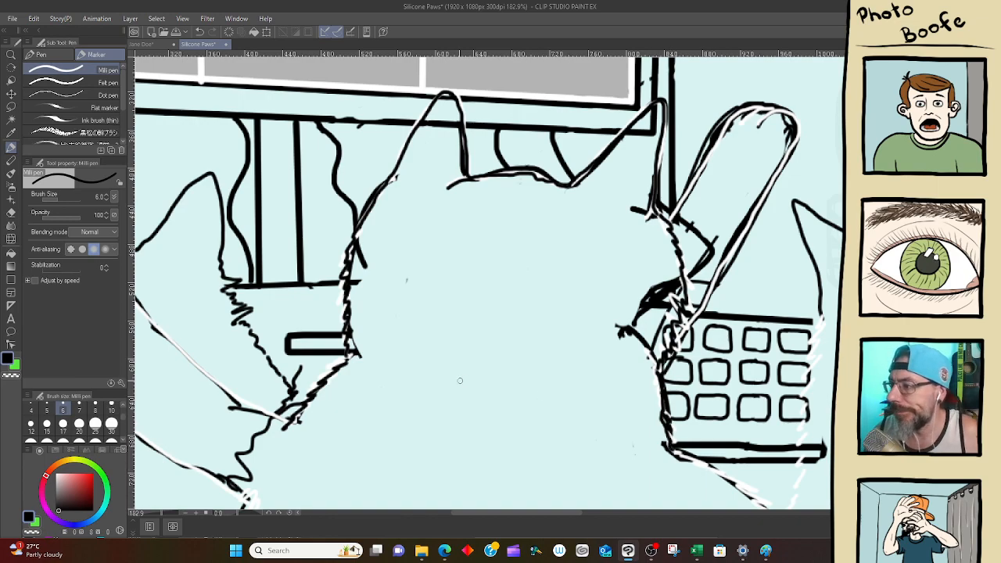
Ink the left edge of the middle cat's body with short jagged fur strokes from the shoulder to the canvas's bottom edge
mouse_move(403, 404)
mouse_down()
mouse_move(619, 298)
mouse_move(628, 303)
mouse_up()
drag(564, 405, 553, 334)
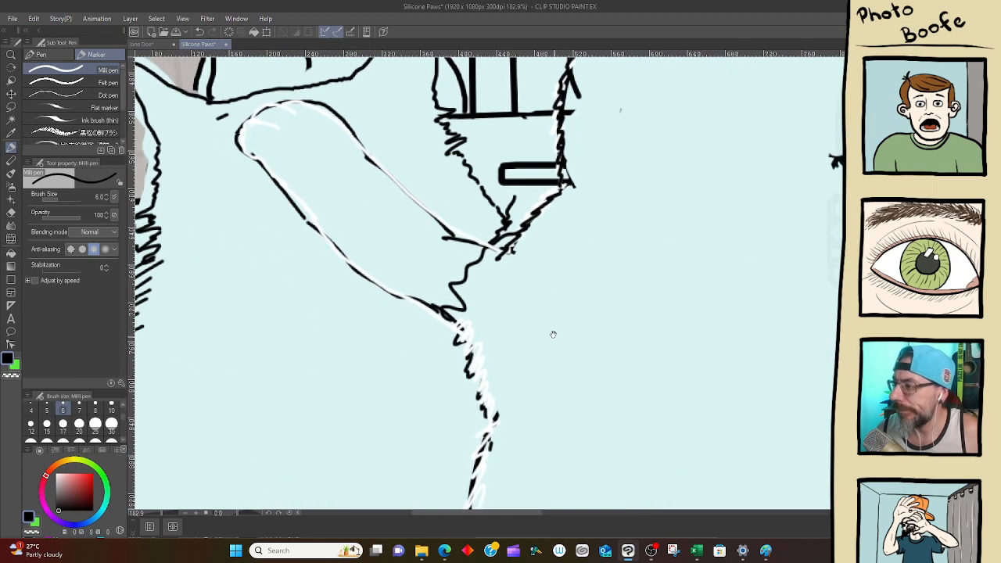
mouse_move(461, 330)
mouse_down()
mouse_move(486, 380)
mouse_move(468, 508)
mouse_up()
drag(545, 456, 559, 302)
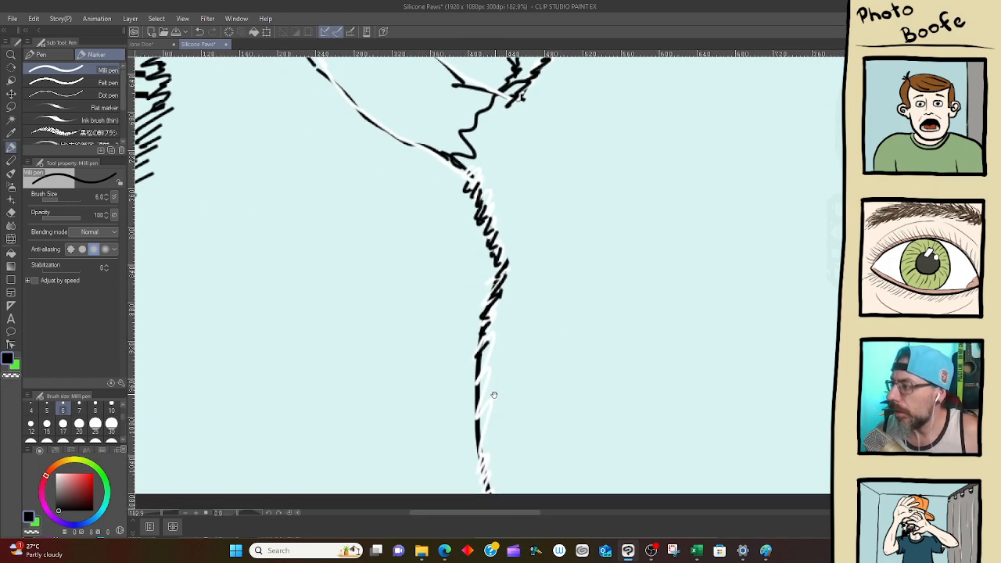
mouse_move(483, 365)
mouse_down()
mouse_move(477, 452)
mouse_move(491, 493)
mouse_up()
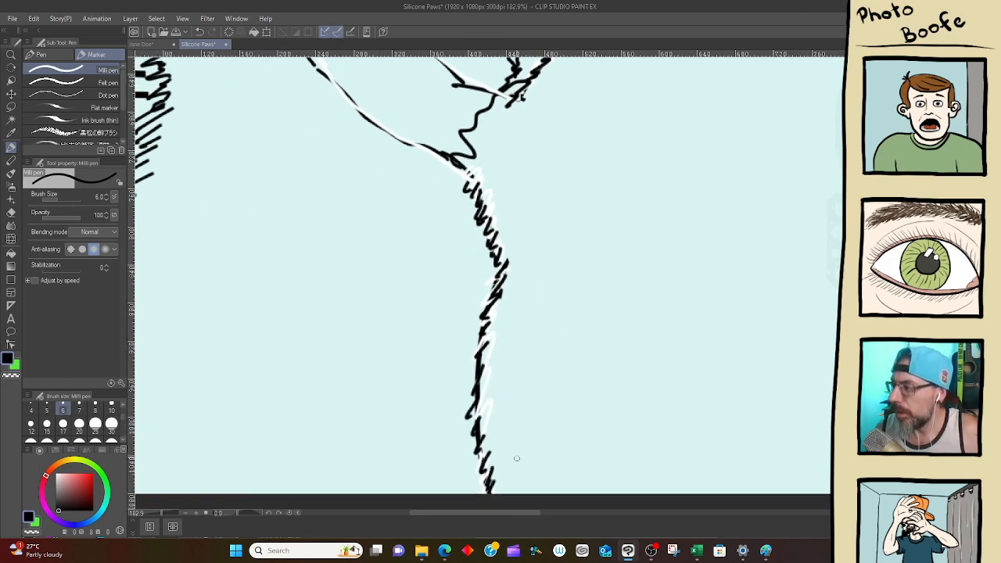
mouse_move(561, 400)
mouse_down()
mouse_move(530, 440)
mouse_move(550, 410)
mouse_up()
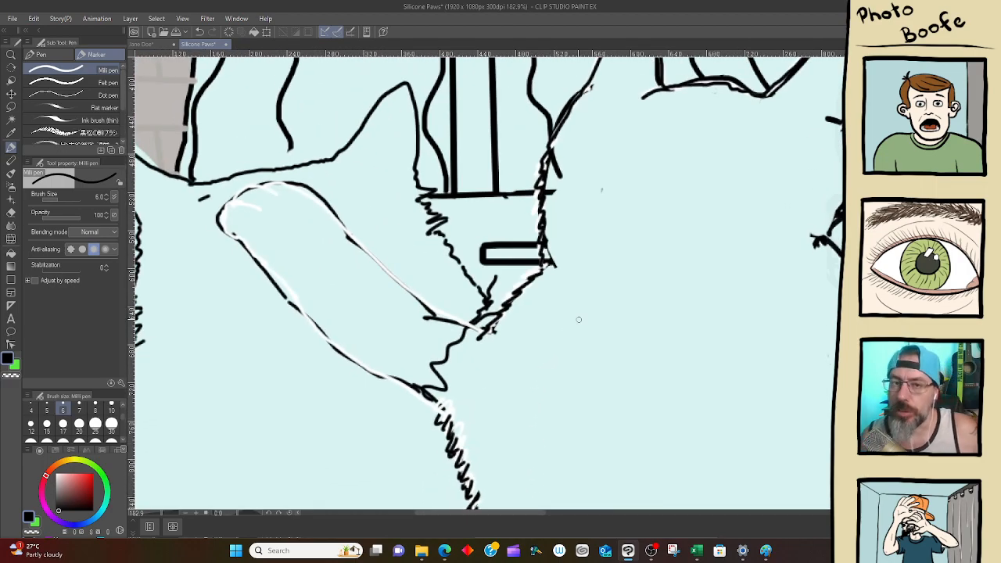
drag(615, 286, 620, 390)
key(ctrl+z)
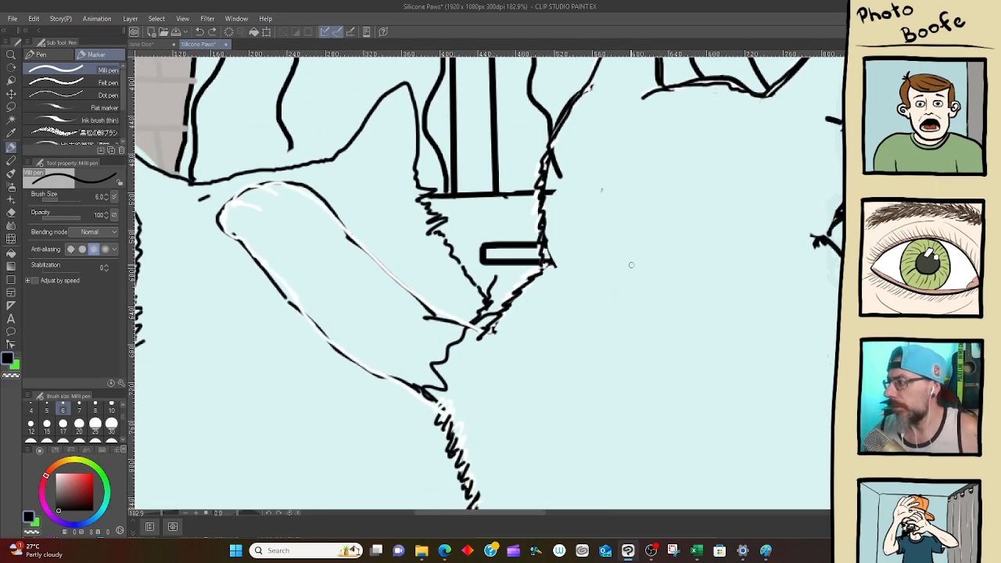
Re-outline in black the paw and arm stretched across the left cat's back, including toe lines and the fur at the shoulder
drag(534, 314, 590, 375)
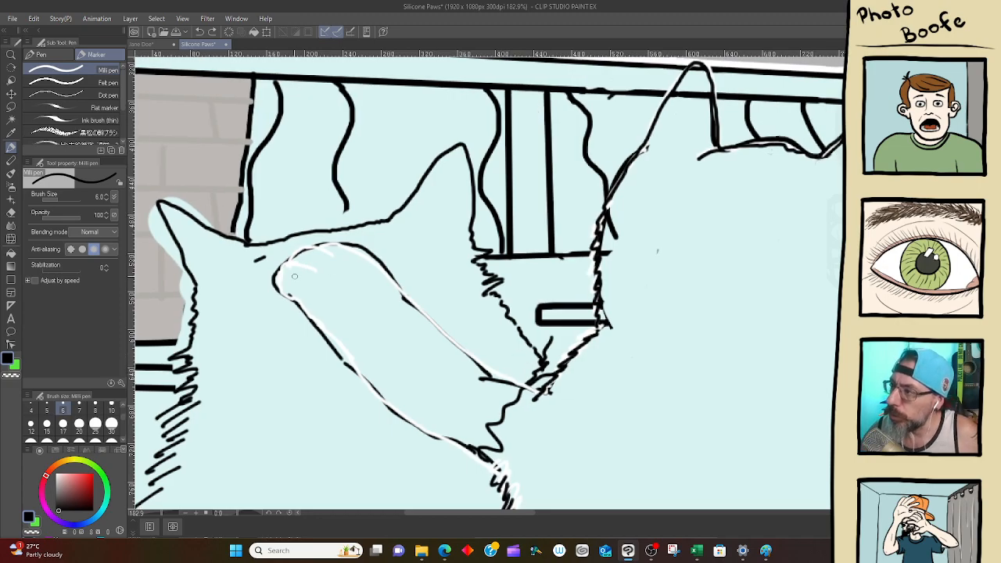
mouse_move(306, 267)
mouse_down()
mouse_move(283, 295)
mouse_move(301, 299)
mouse_move(390, 400)
mouse_move(478, 460)
mouse_up()
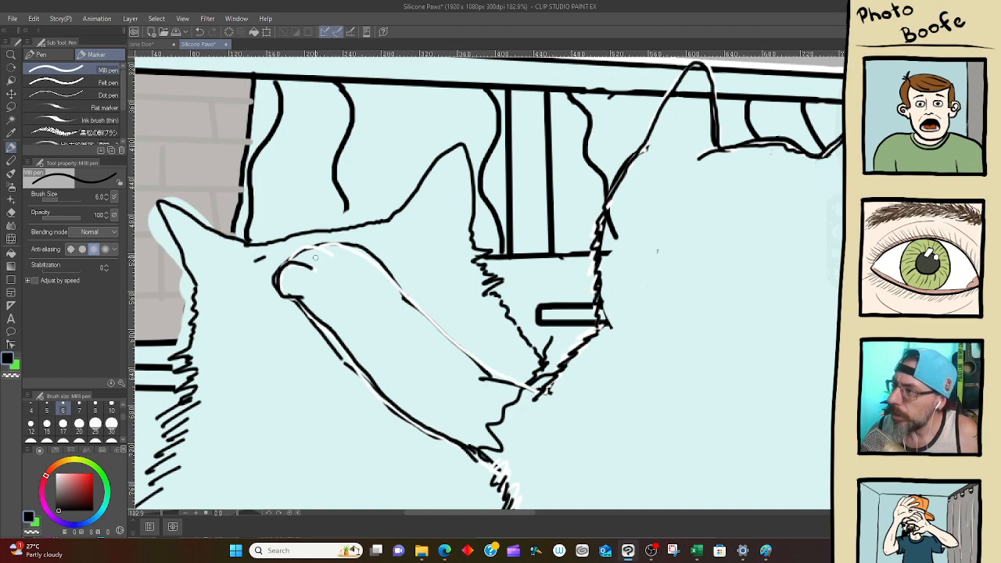
mouse_move(286, 259)
mouse_down()
mouse_move(326, 245)
mouse_move(356, 251)
mouse_move(498, 379)
mouse_move(559, 402)
mouse_up()
drag(492, 471, 509, 484)
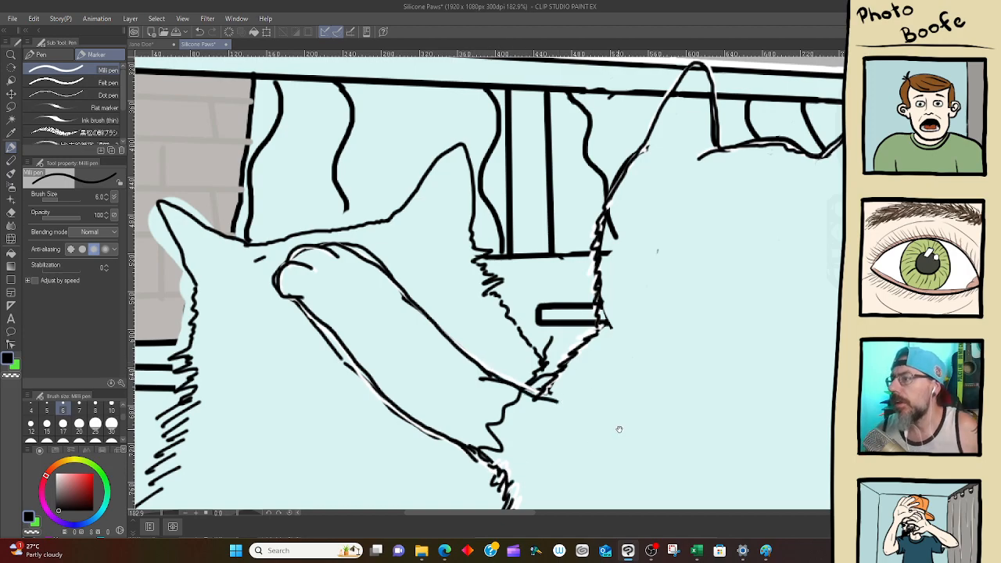
Ink the right cat's left edge beside the grid of keys in black, and show the Silicone Paw product page on the right monitor
mouse_move(620, 430)
mouse_down()
mouse_move(611, 366)
mouse_move(533, 257)
mouse_up()
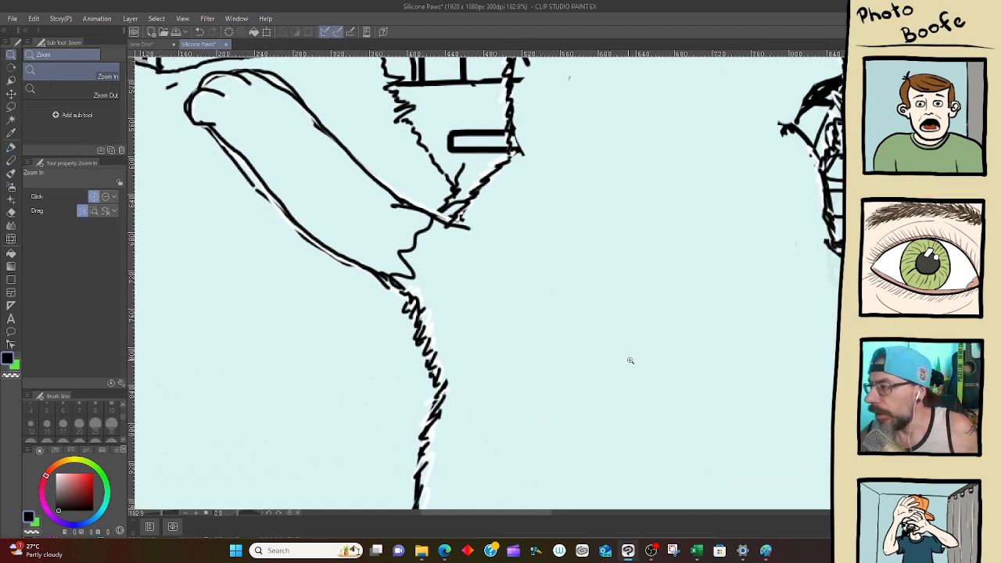
drag(623, 357, 478, 367)
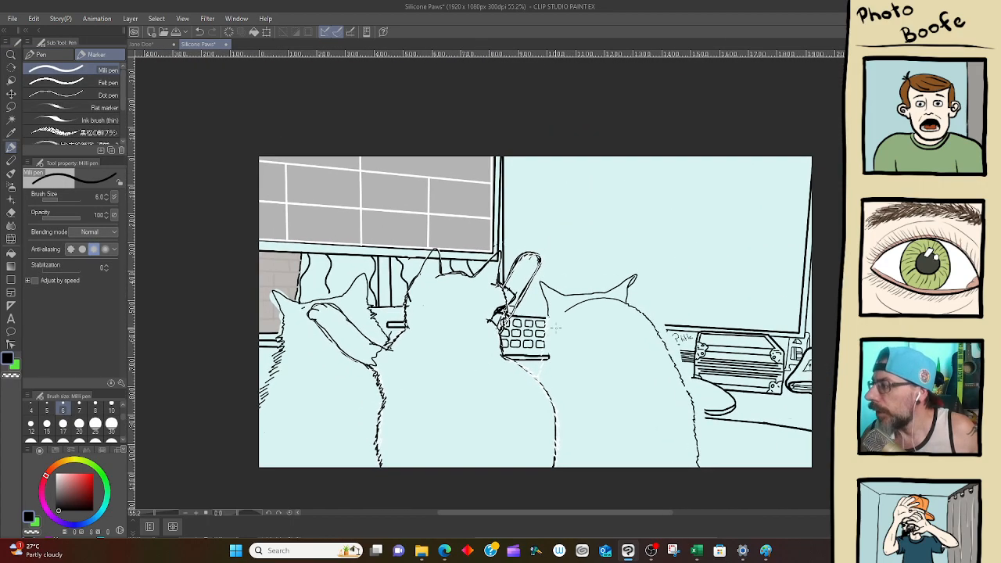
drag(548, 319, 538, 384)
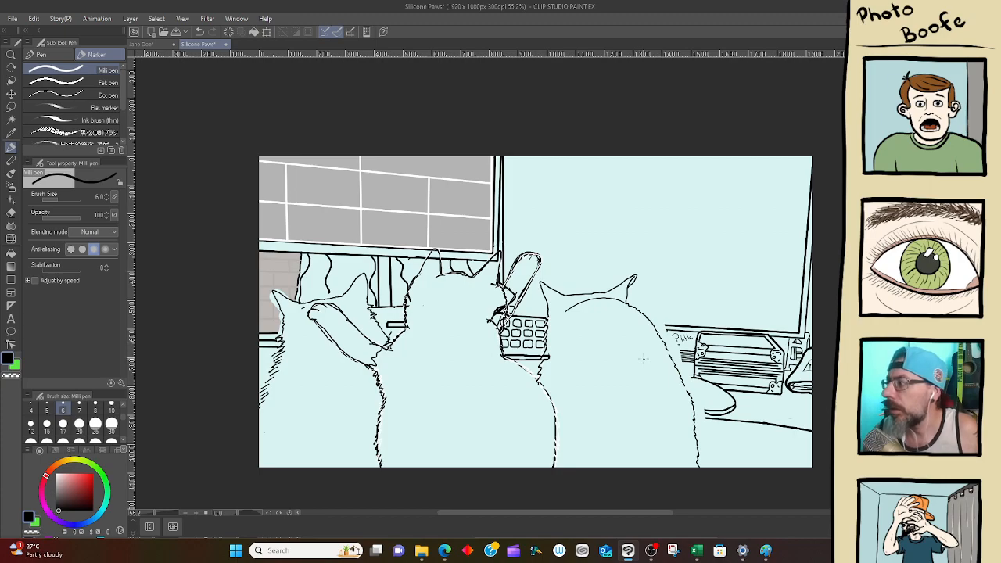
drag(644, 362, 615, 355)
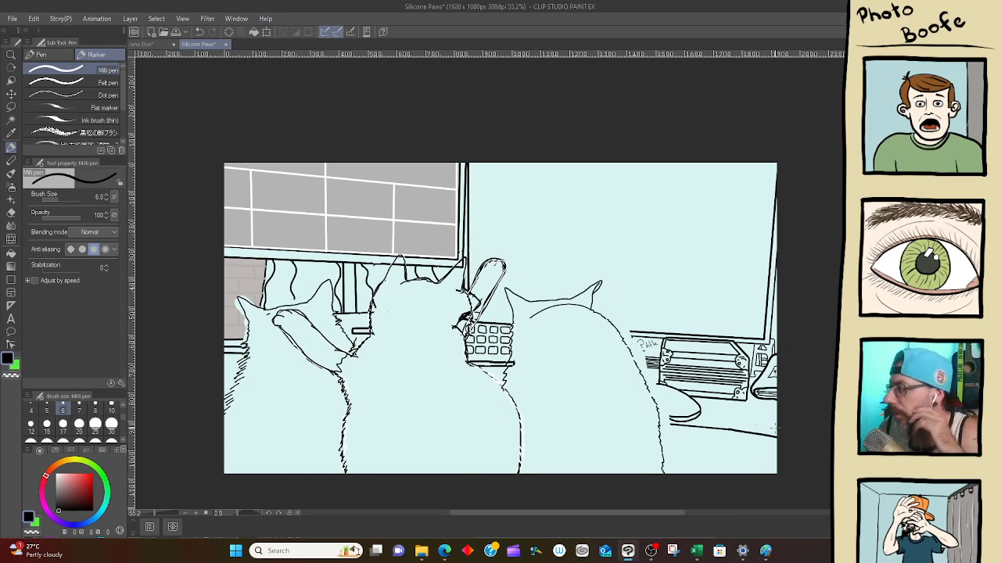
click(856, 375)
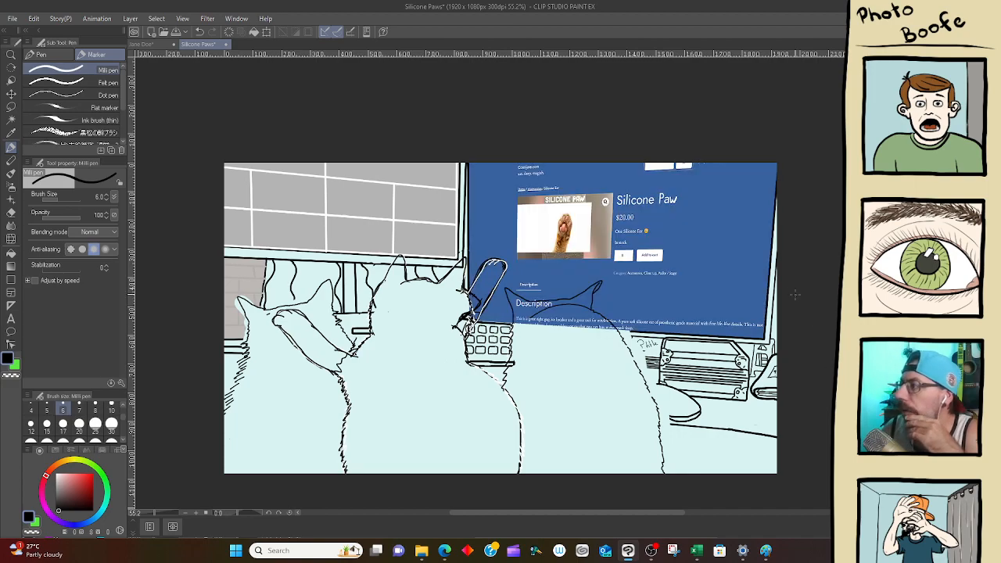